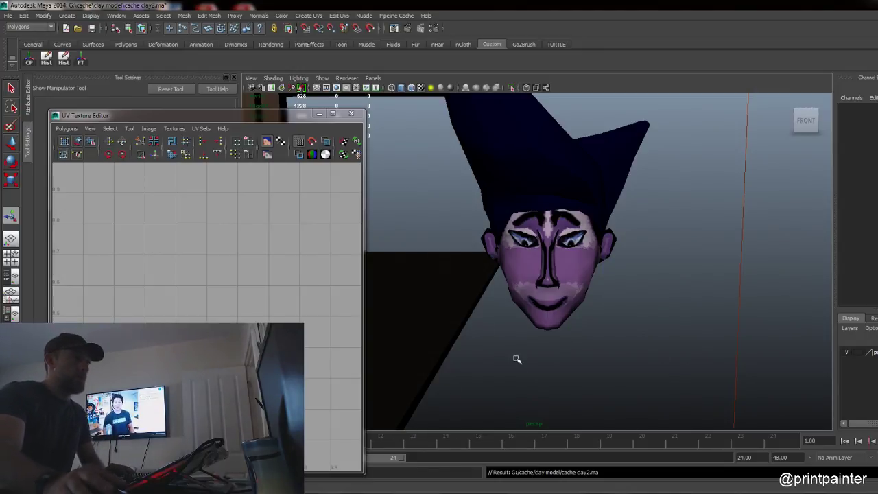
Step: Select the block of six faces in two rows at the centre of the head mesh's underside
alt+middle_drag(627, 270, 646, 306)
alt+drag(646, 306, 782, 333)
click(464, 368)
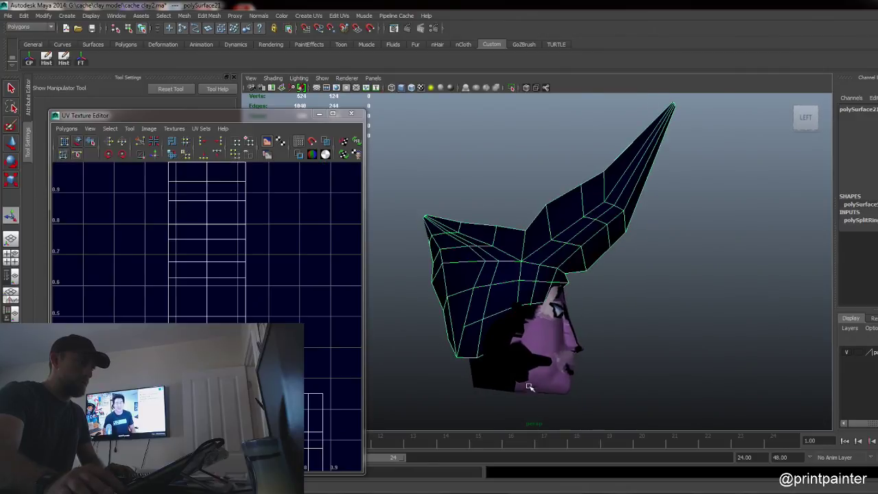
alt+drag(532, 389, 562, 331)
click(516, 362)
key(F11)
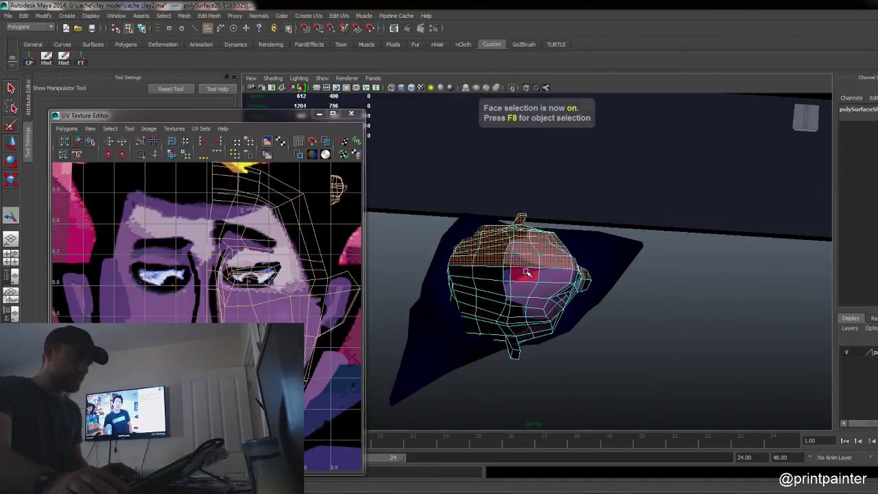
click(519, 264)
shift+click(508, 263)
shift+click(491, 261)
shift+click(489, 275)
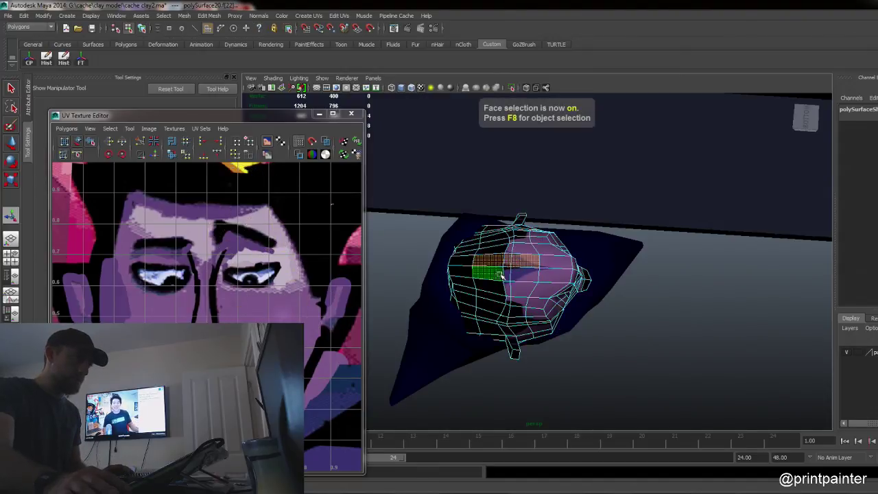
shift+click(506, 273)
shift+click(524, 279)
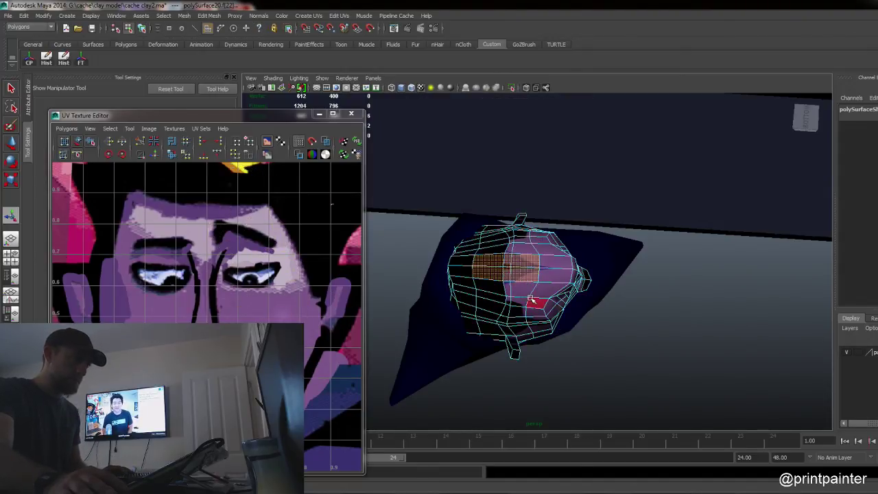
Step: Select the four outer corner vertices of that face block and scale them inward so the block tapers toward both ends
key(F9)
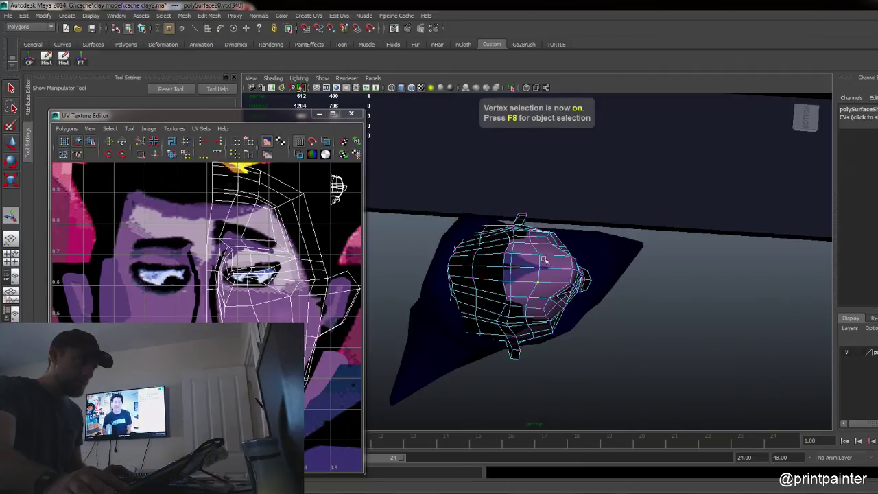
shift+click(473, 255)
shift+click(473, 277)
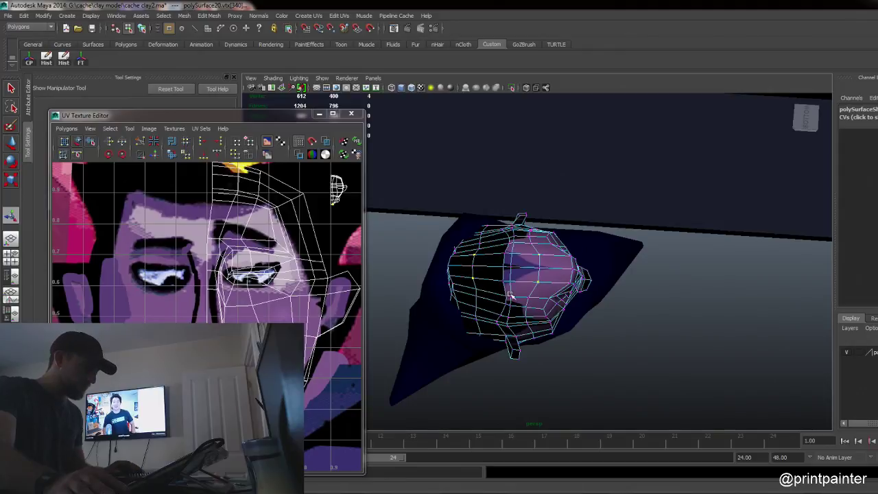
key(e)
key(r)
drag(417, 260, 459, 264)
Step: Reshape the tapered face patch on the head's underside by scaling it along its axes with soft selection and a reduced falloff radius
key(F11)
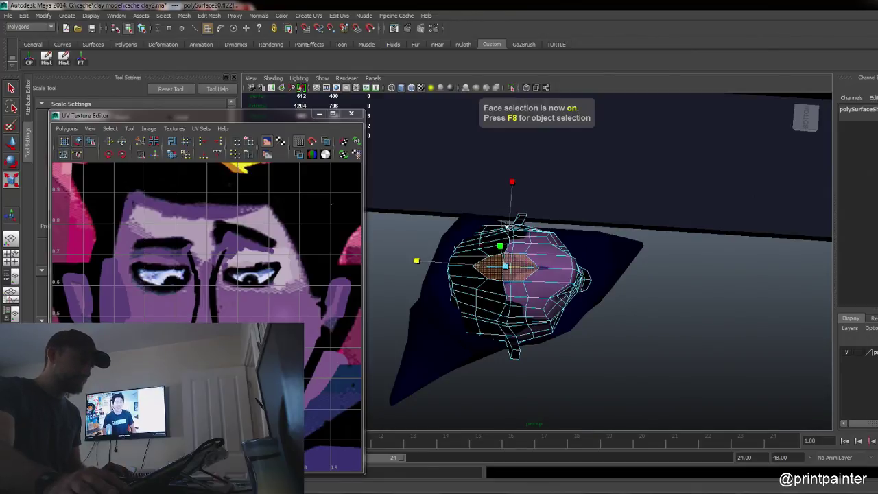
ctrl+drag(500, 246, 555, 222)
key(ctrl+z)
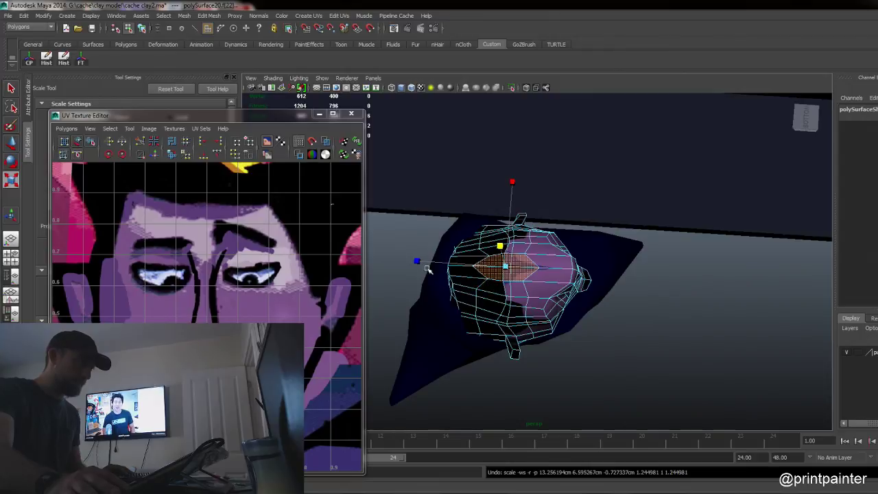
click(417, 261)
key(b)
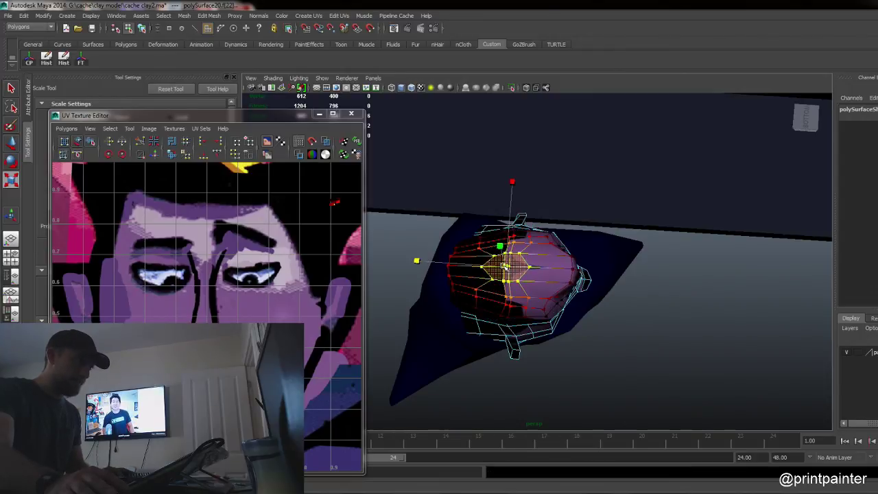
key(b)
key(b)
drag(519, 265, 504, 264)
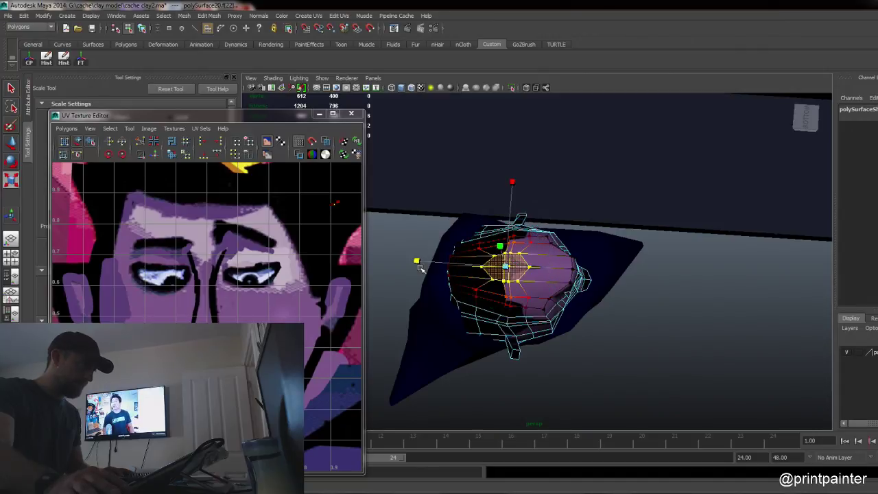
drag(504, 248, 439, 251)
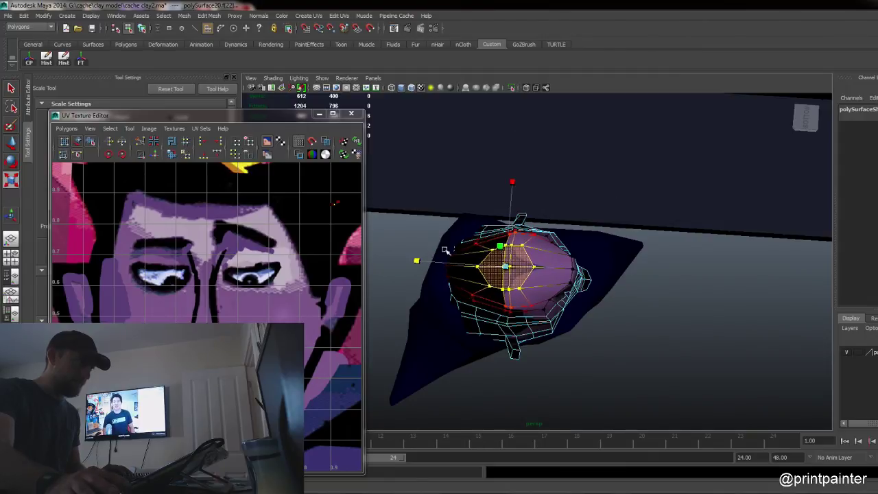
drag(515, 173, 517, 174)
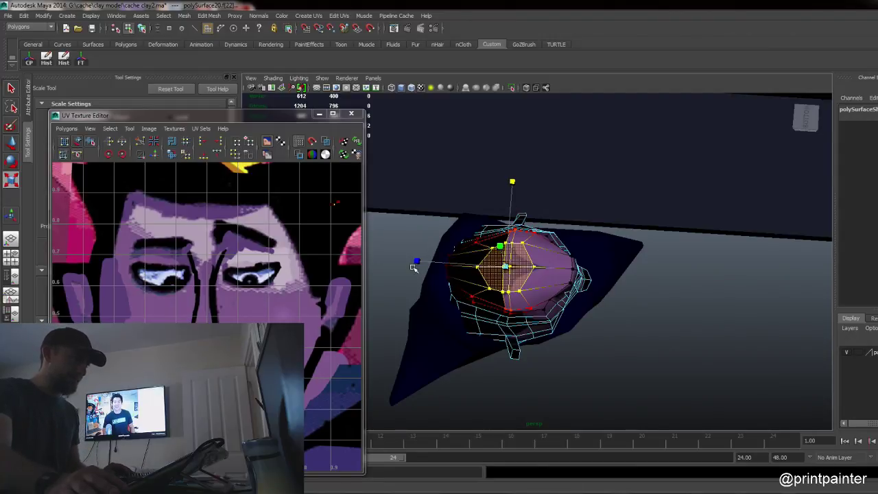
drag(416, 263, 511, 203)
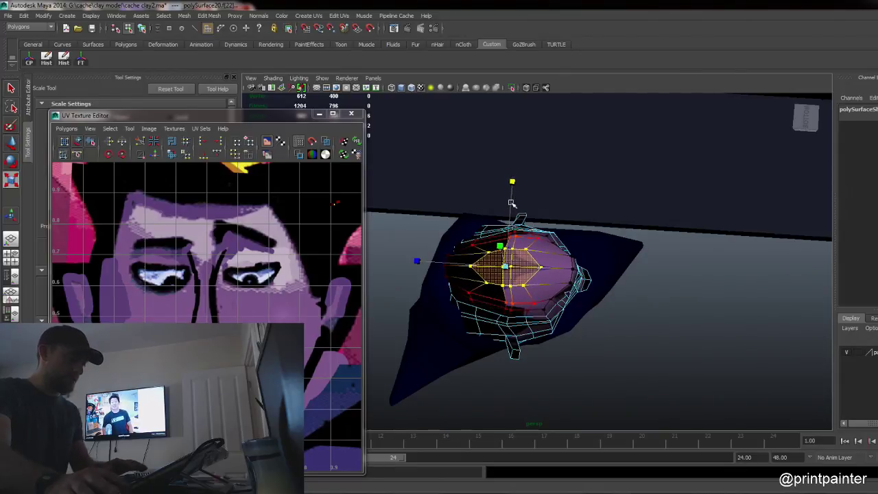
Step: Return to object selection mode and deselect the head mesh
key(F8)
key(space)
alt+drag(600, 295, 620, 310)
click(693, 387)
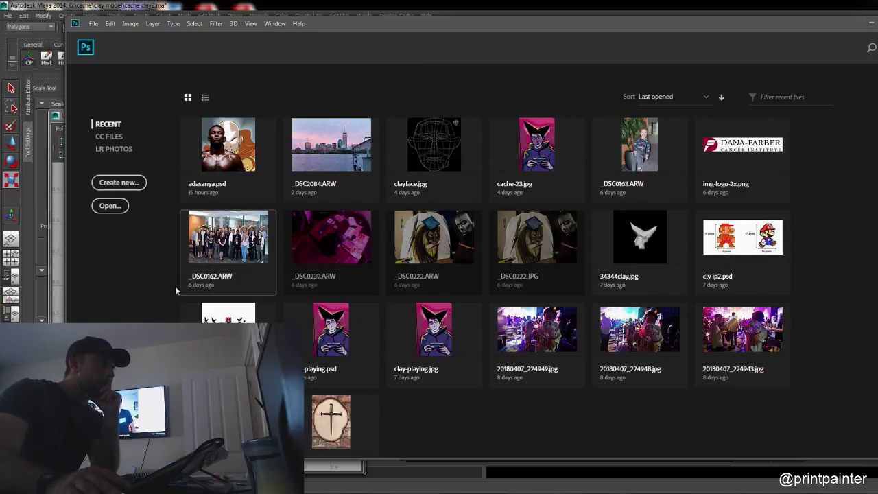
Step: Switch to Photoshop and open the recent files clayface.jpg and cache-23.jpg
click(441, 143)
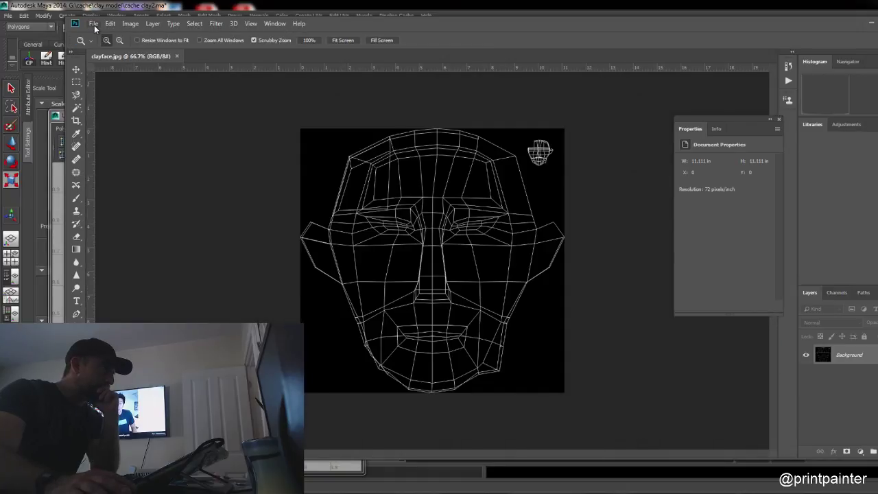
click(94, 24)
click(110, 53)
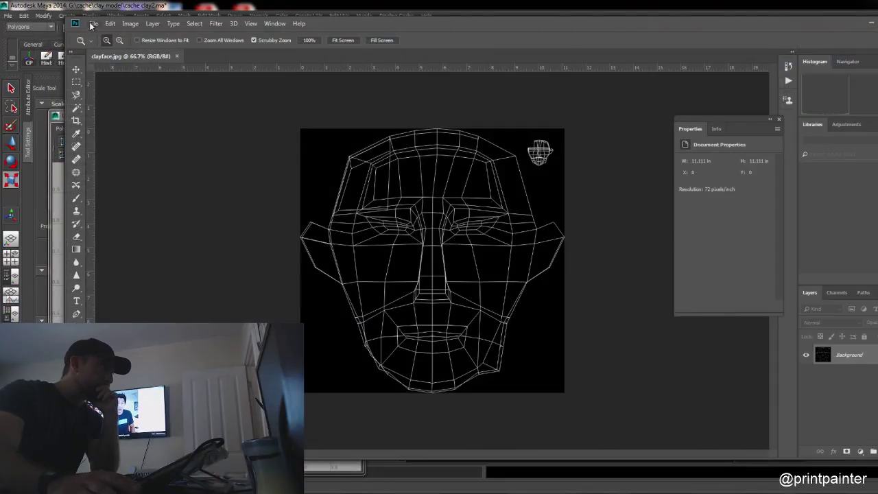
click(92, 25)
mouse_move(113, 82)
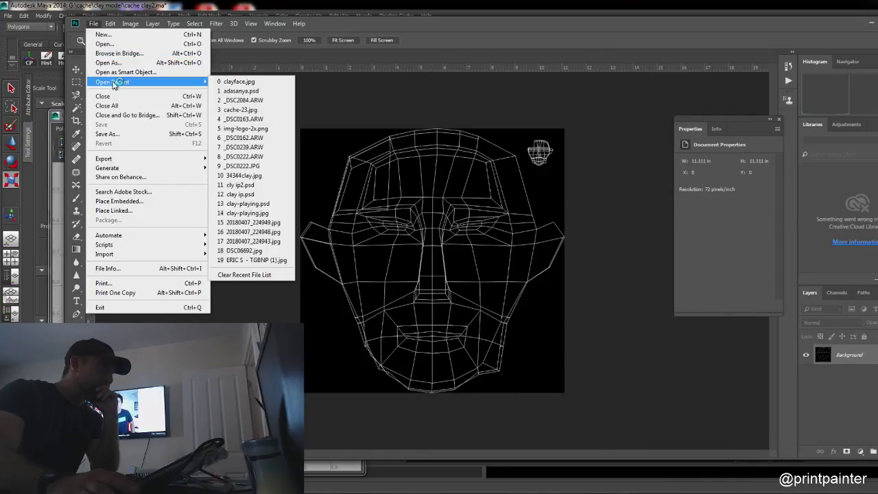
click(268, 110)
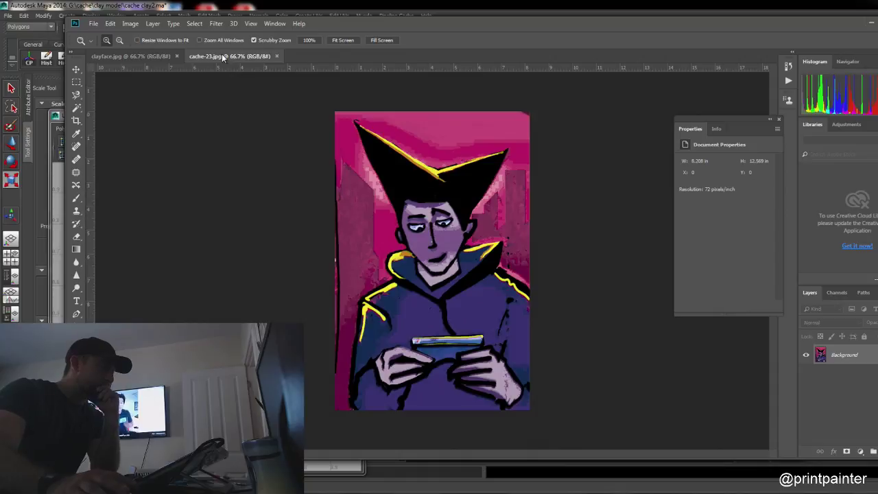
Step: Convert the cache-23.jpg background to a regular layer and cut out a square area around the character's head and hair
drag(421, 213, 442, 195)
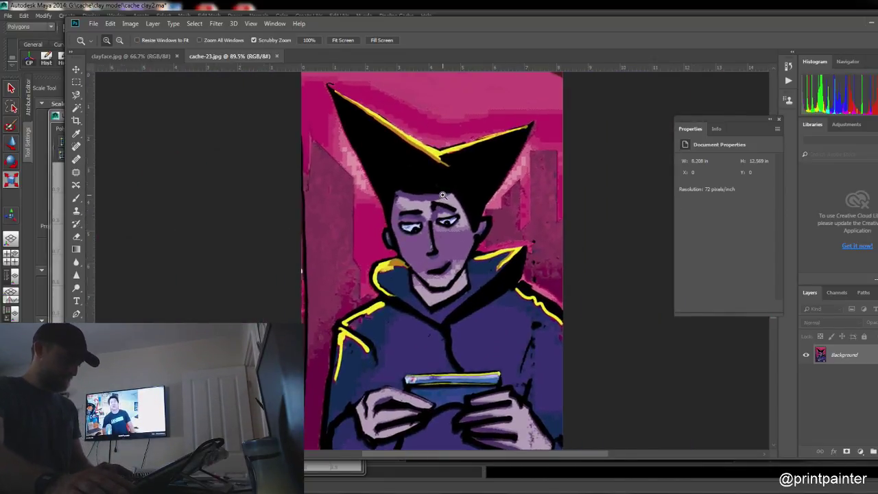
key(m)
drag(315, 80, 542, 307)
double_click(849, 355)
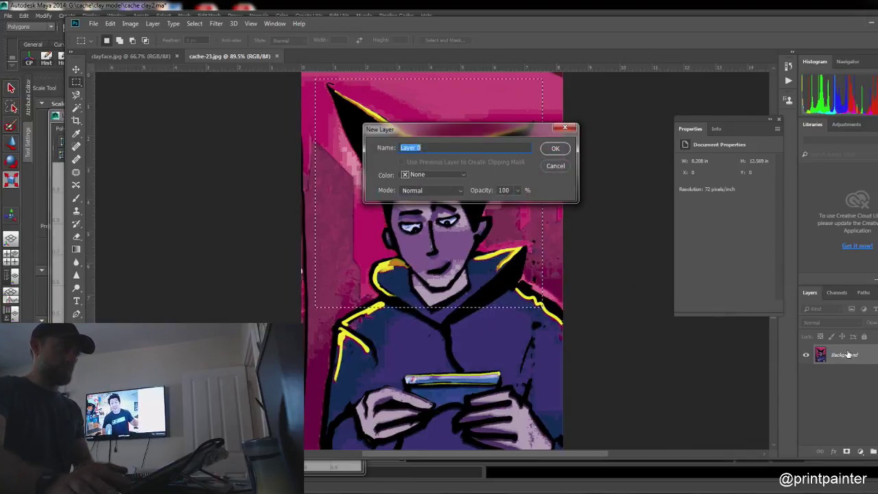
key(Return)
key(ctrl+x)
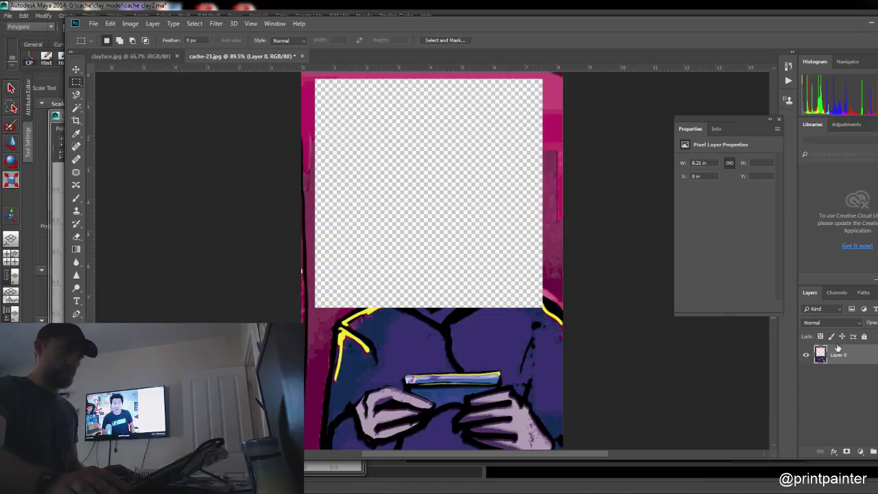
Step: Place the cut head area on two stacked layers and hide both layers beneath the top copy
click(876, 447)
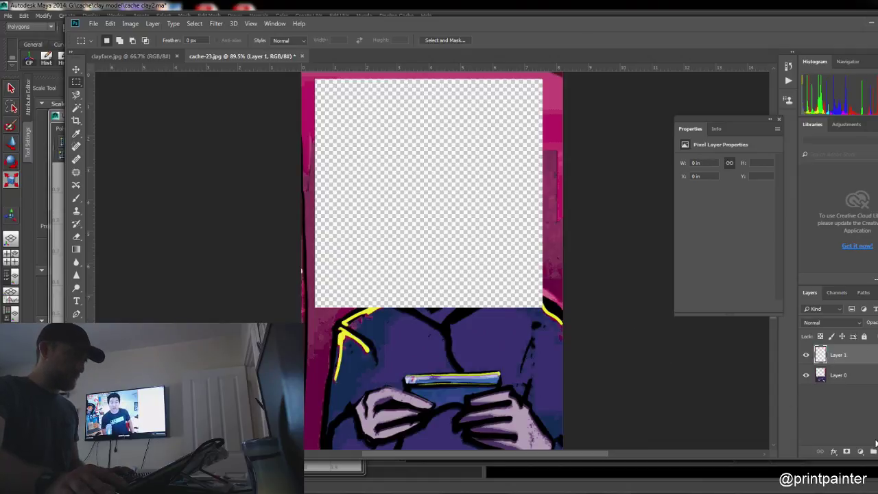
key(ctrl+v)
key(ctrl+shift+alt+n)
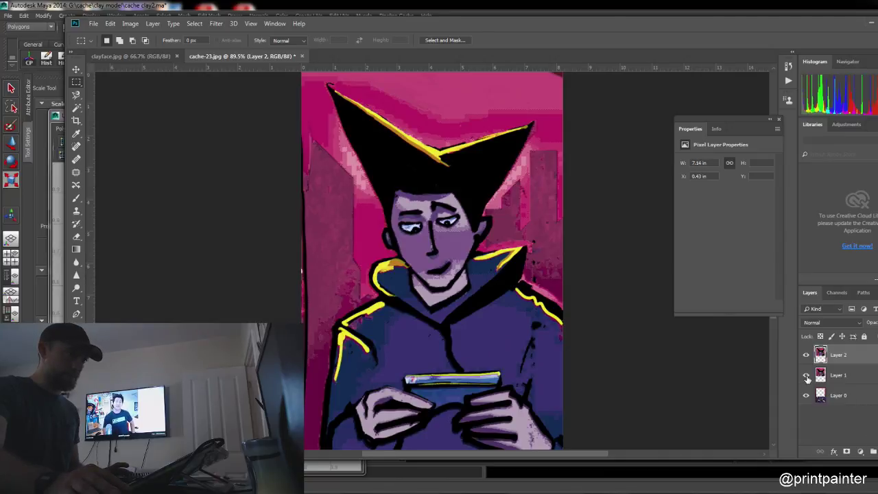
drag(806, 376, 805, 396)
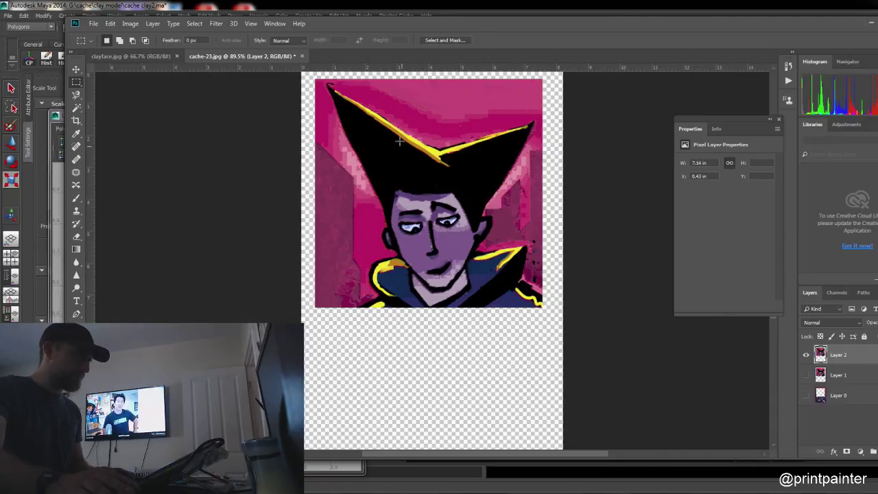
drag(354, 167, 522, 323)
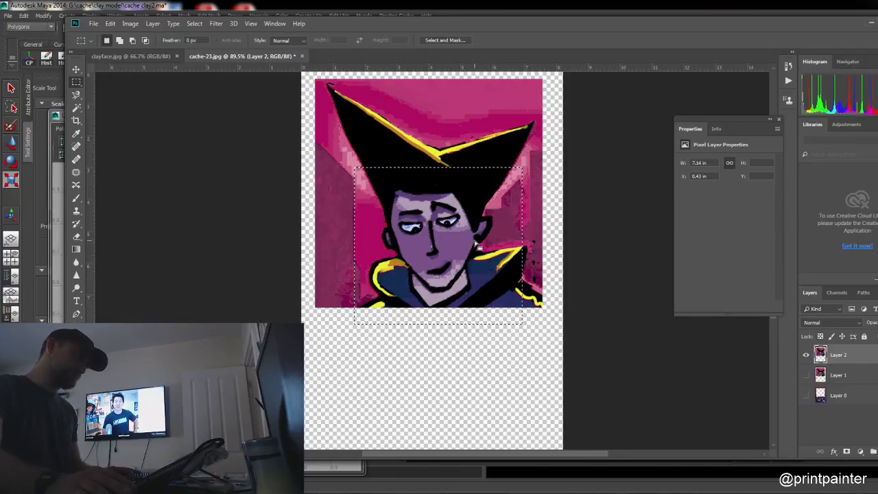
key(ctrl+d)
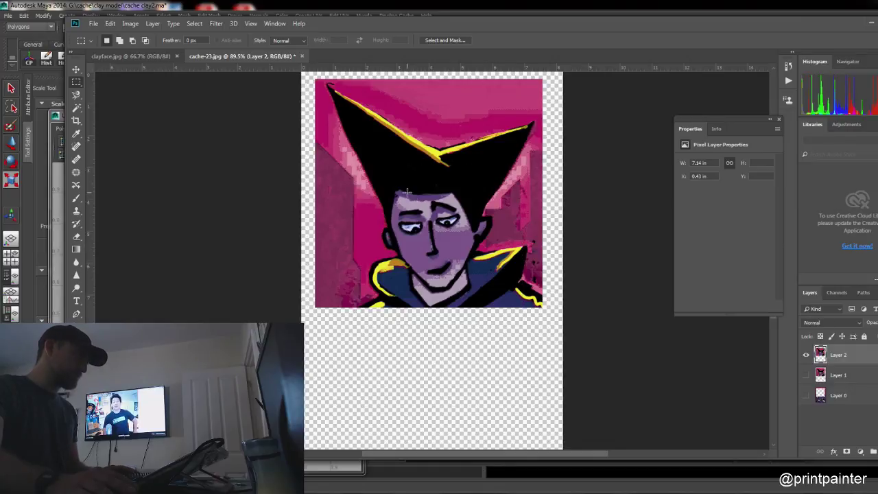
drag(363, 178, 515, 300)
key(ctrl+d)
Step: Rotate the top head layer slightly clockwise so the face stands upright
key(ctrl+t)
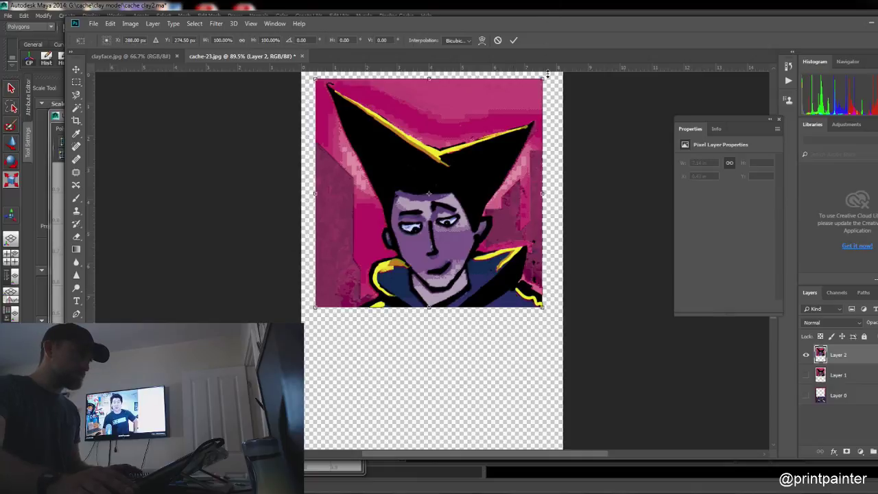
drag(549, 74, 569, 84)
key(Return)
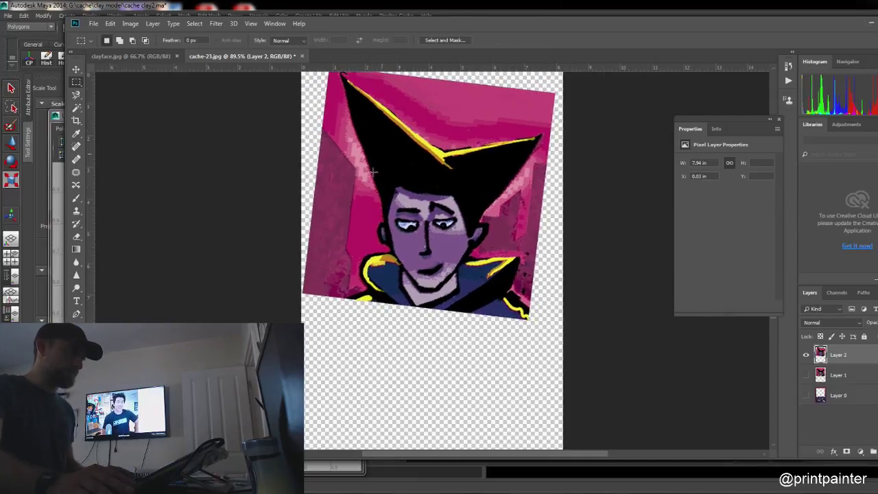
Step: Select the left half of the face from the nose line outward and copy it to a new layer
key(z)
drag(390, 223, 410, 218)
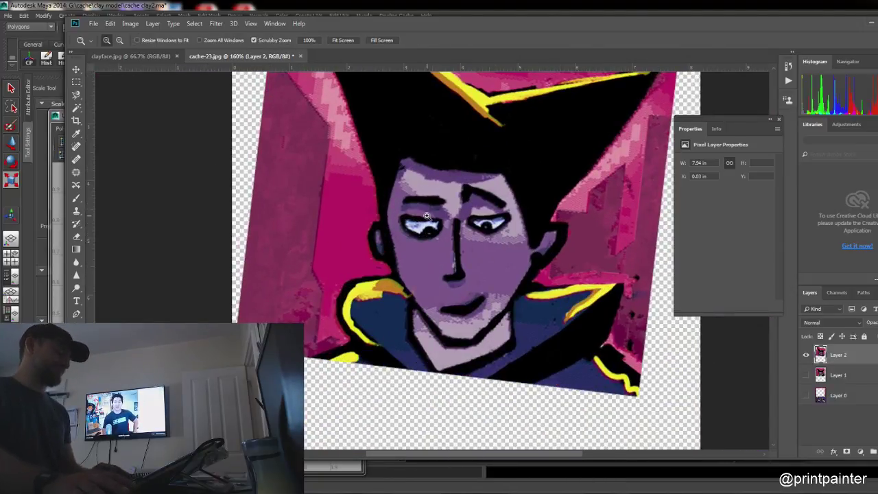
key(m)
drag(454, 148, 594, 349)
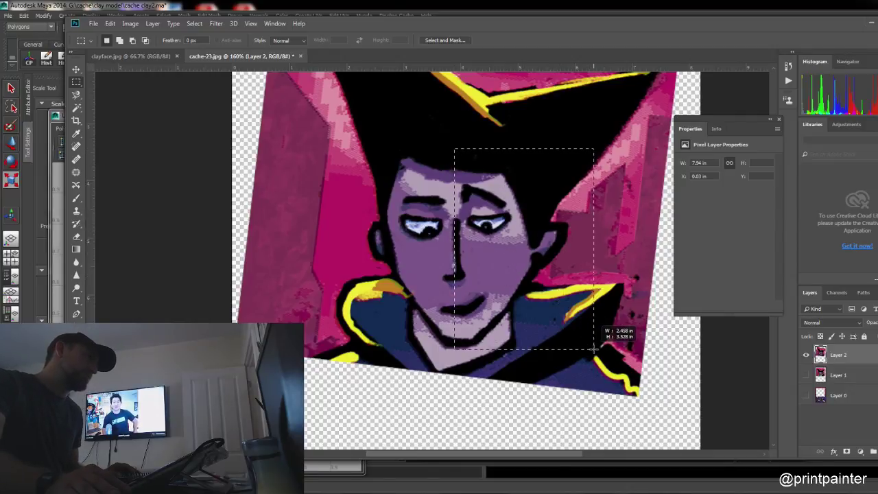
drag(594, 349, 286, 357)
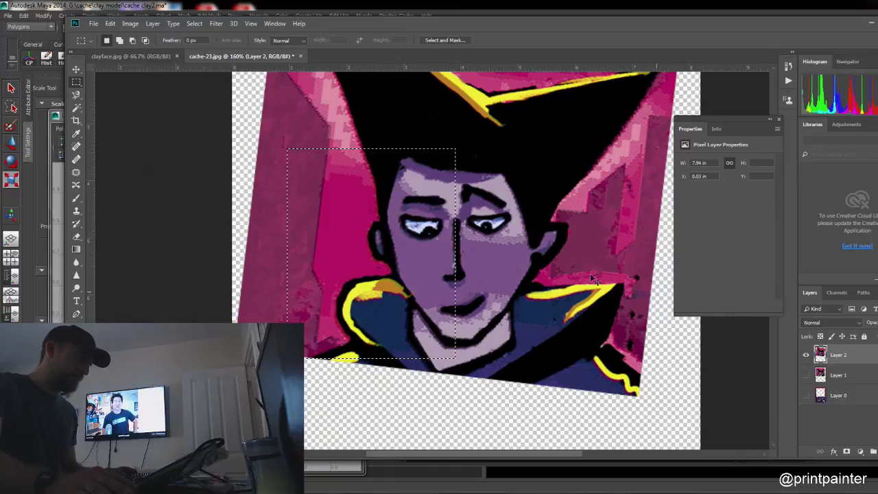
key(ctrl+j)
key(v)
drag(392, 270, 392, 308)
drag(441, 266, 620, 275)
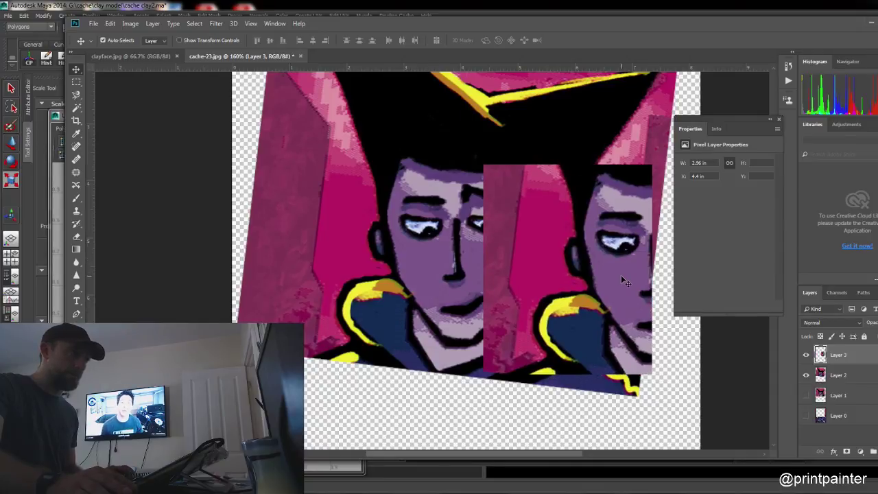
key(ctrl+z)
Step: Flip the copied face half horizontally and align it over the right half at the nose line to mirror the face
key(ctrl+t)
right_click(423, 256)
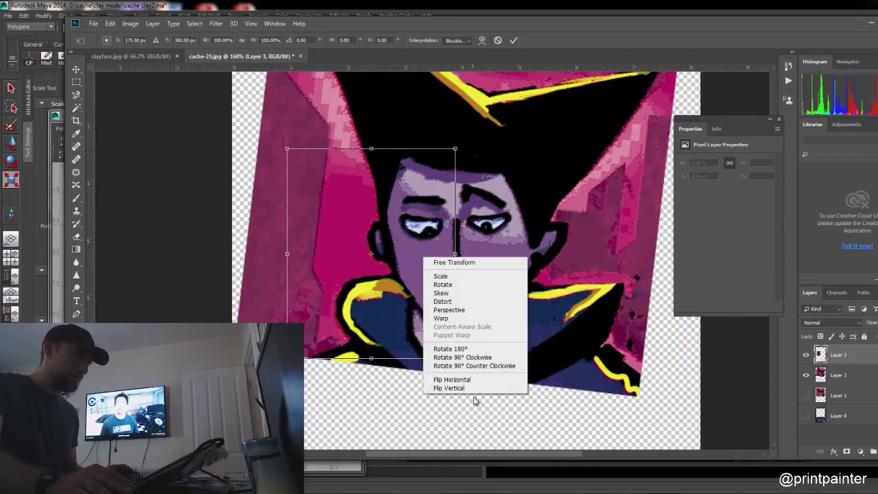
click(446, 380)
drag(381, 285, 549, 293)
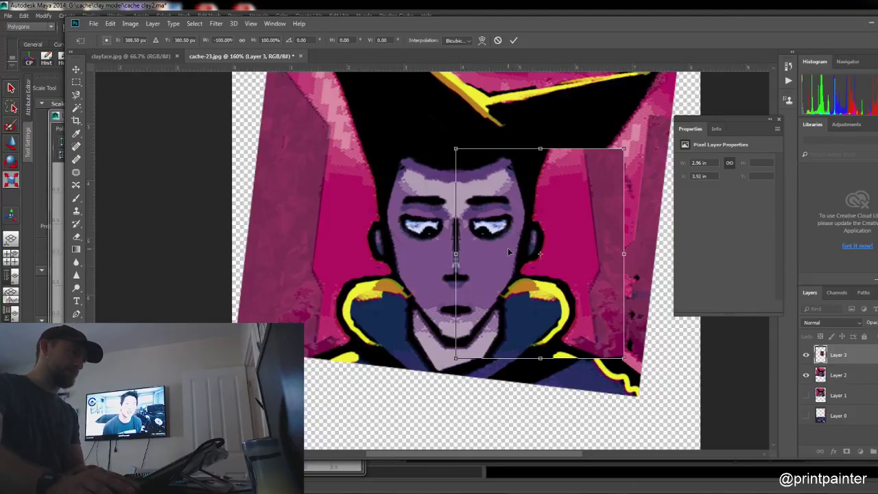
key(Return)
drag(486, 279, 487, 279)
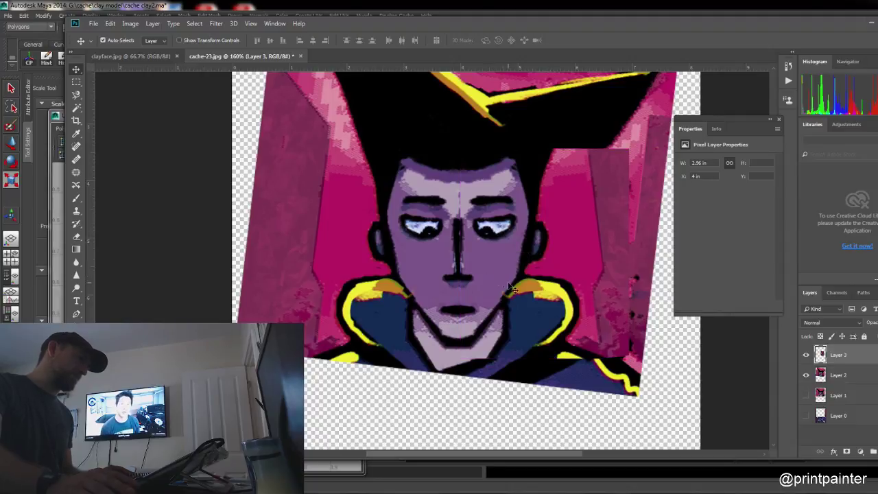
Step: Paint over the side of the thick black nose line on Layer 2 with purple skin colour sampled from the face
key(z)
right_click(458, 281)
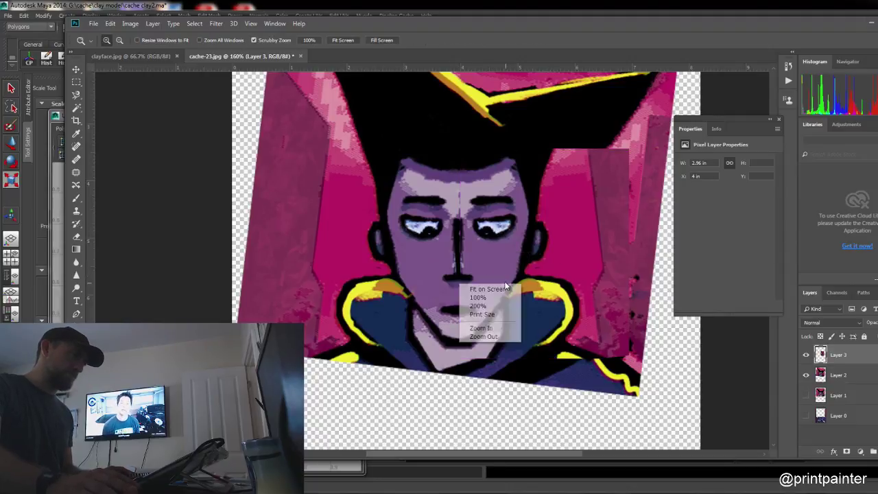
click(465, 258)
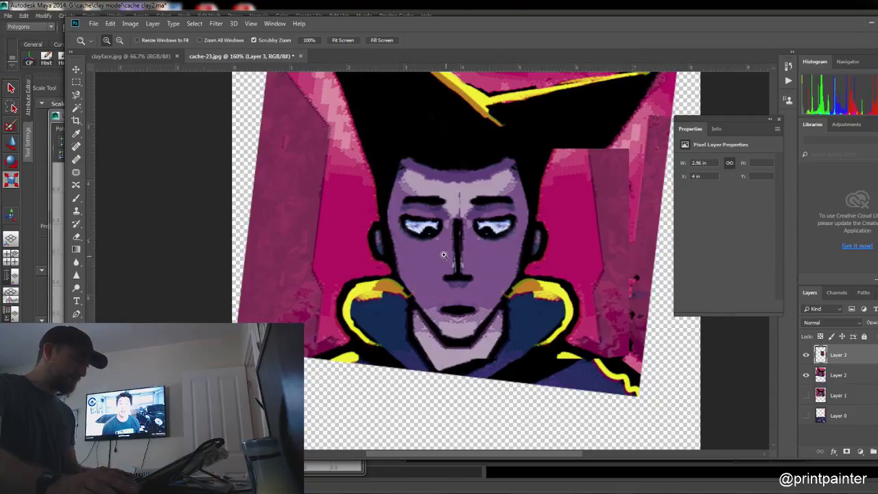
key(m)
key(e)
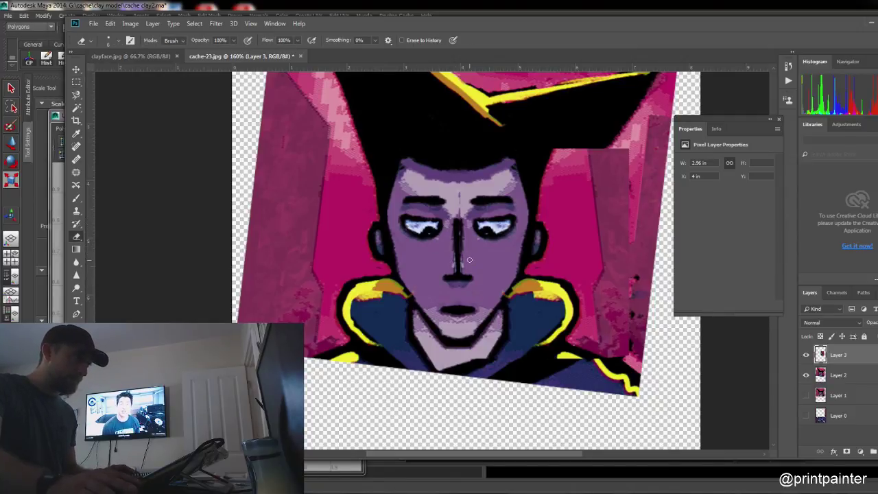
click(840, 379)
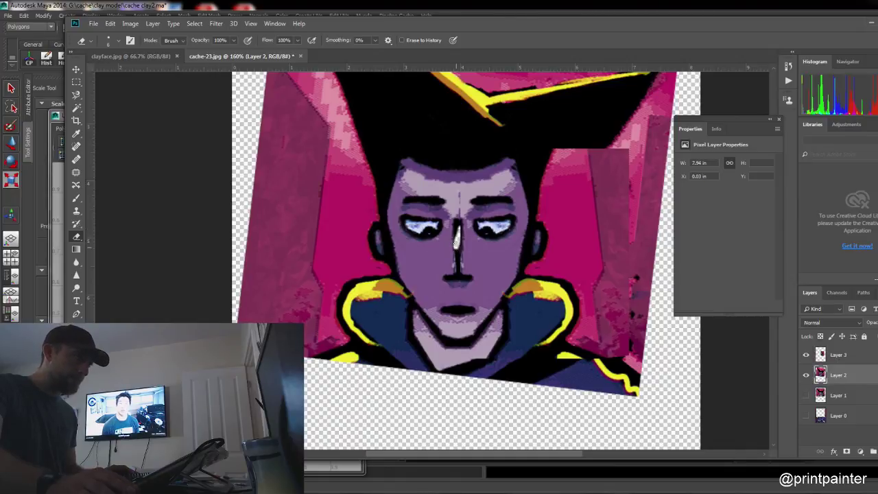
key(i)
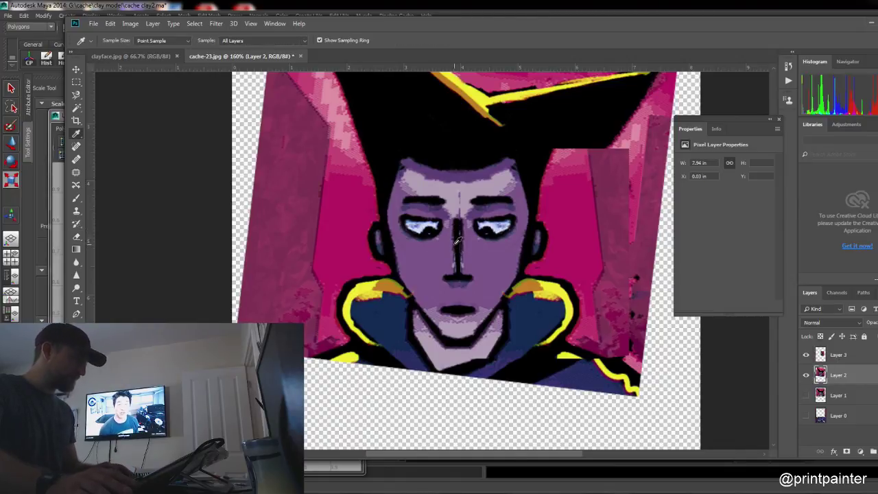
key(b)
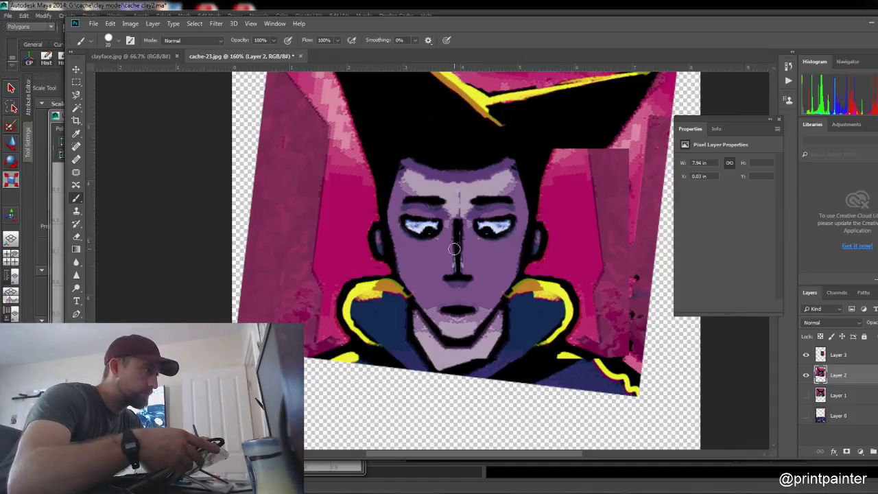
drag(458, 269, 452, 224)
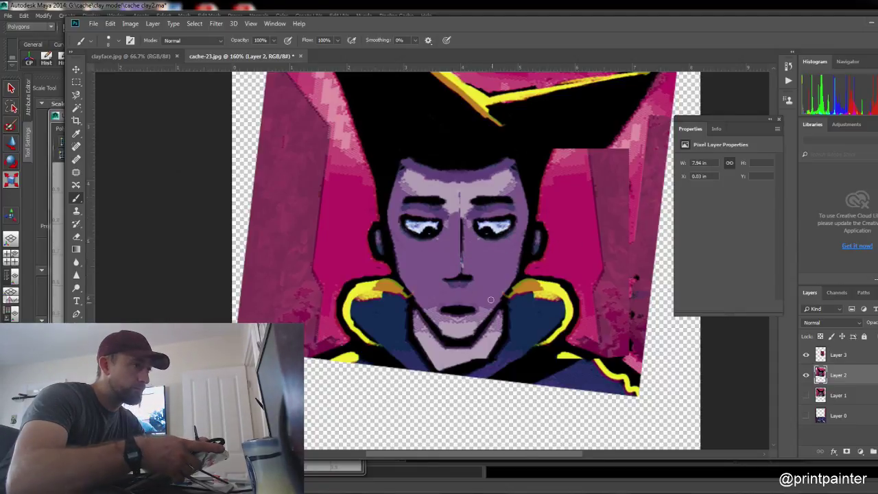
Step: On Layer 3, redraw the nose as a thin line from the right brow to the tip, trimming its left side with skin colour
key(alt+bracketright)
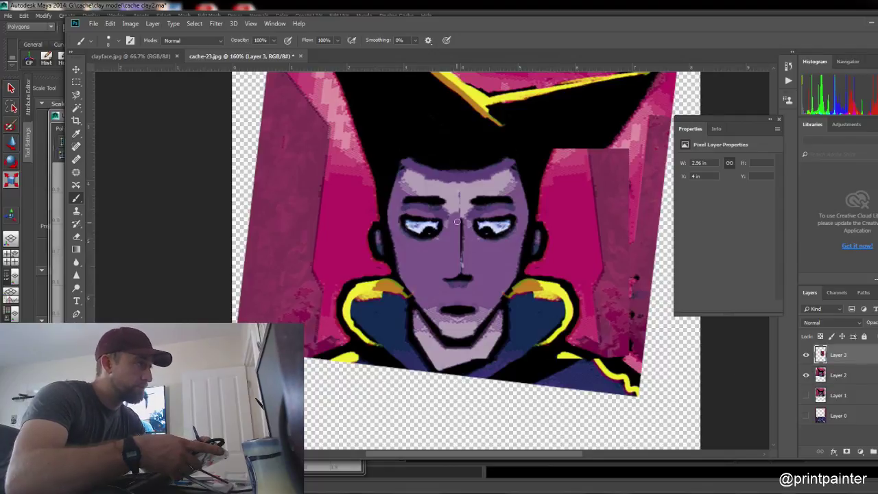
drag(457, 220, 472, 282)
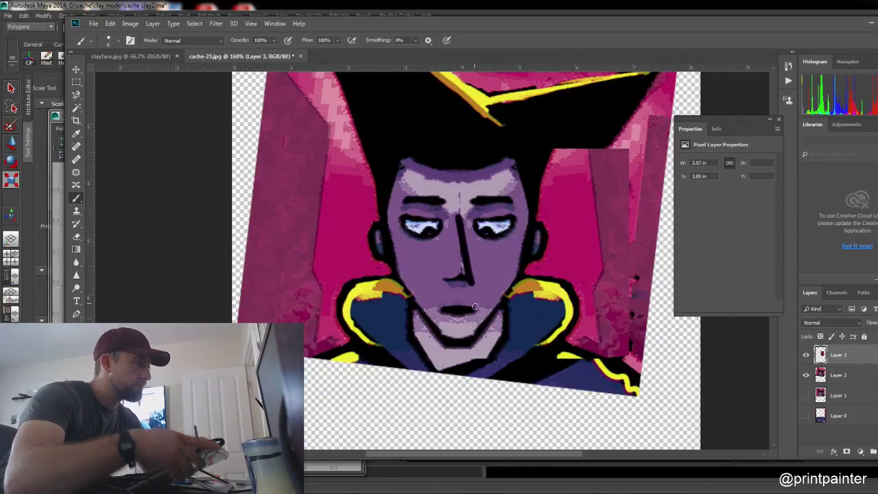
key(ctrl+z)
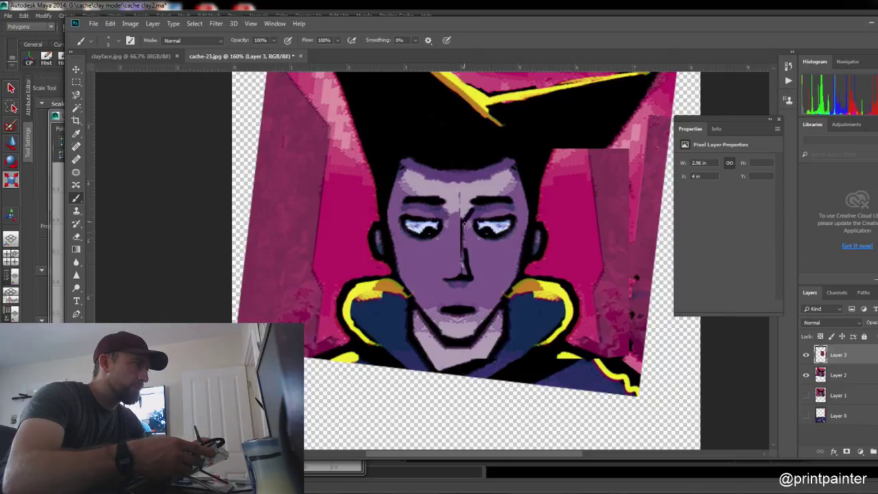
drag(465, 223, 466, 261)
drag(463, 220, 462, 259)
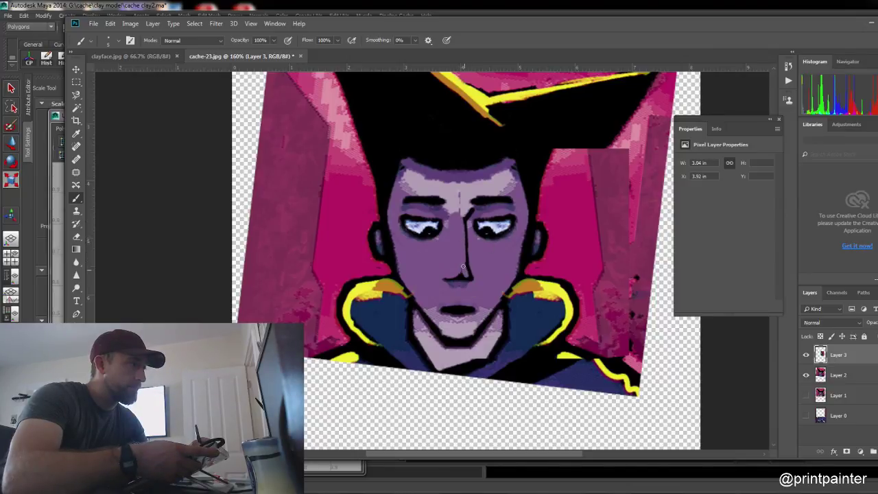
drag(452, 274, 462, 274)
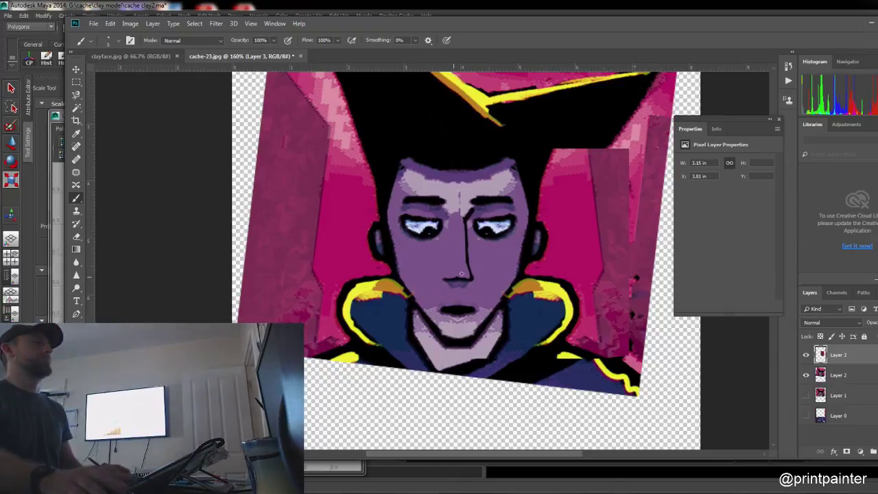
Step: Hide Layer 3 and Layer 2 and show Layer 1 with the original tilted face
click(806, 355)
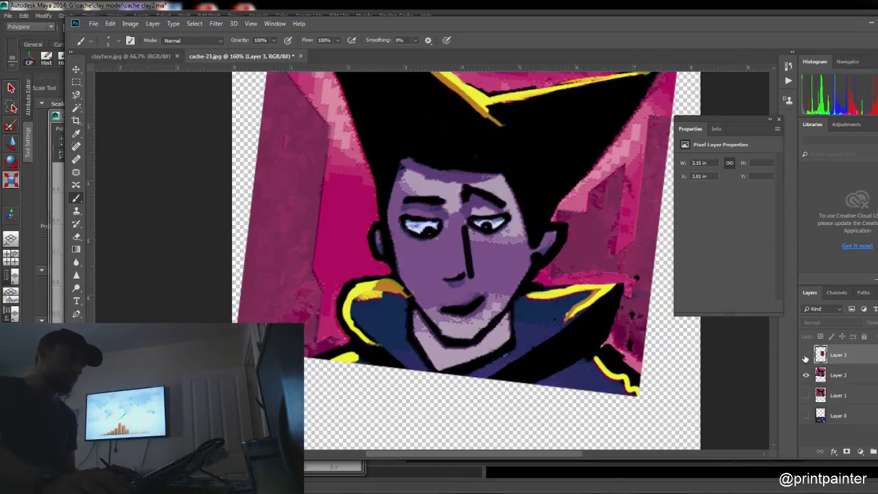
click(806, 355)
click(806, 355)
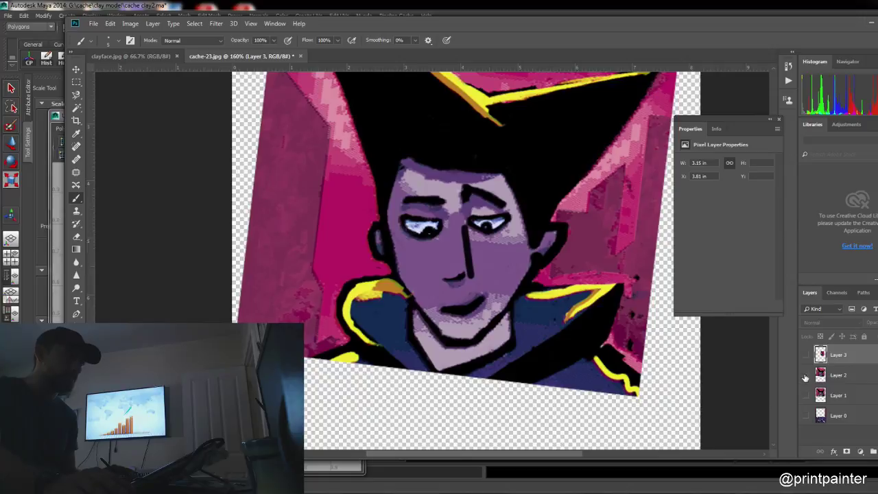
click(806, 375)
click(806, 375)
click(806, 375)
click(806, 396)
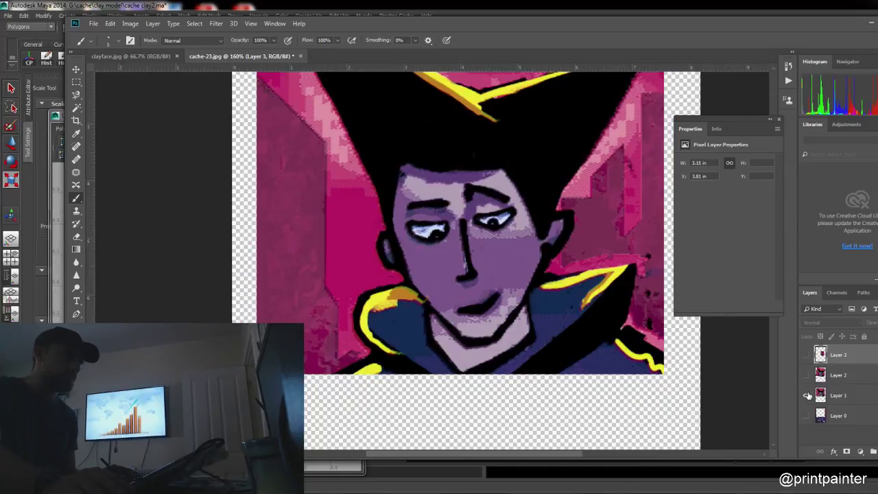
click(807, 396)
click(807, 396)
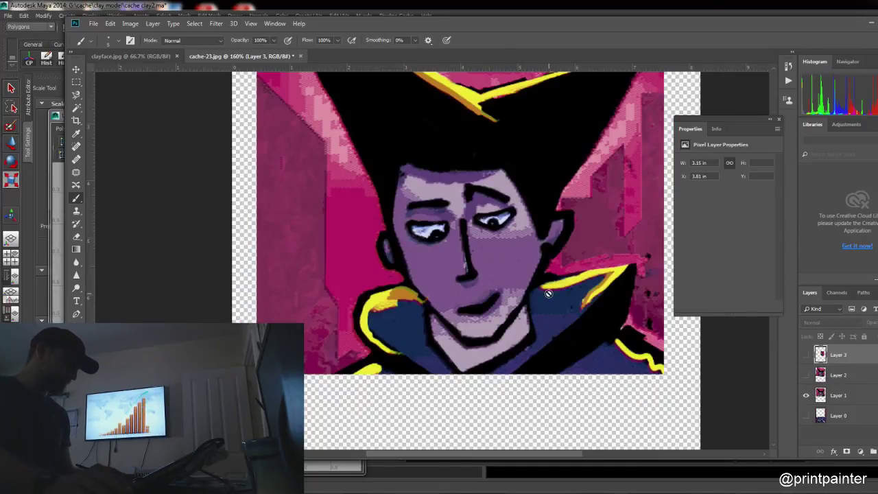
key(l)
click(446, 165)
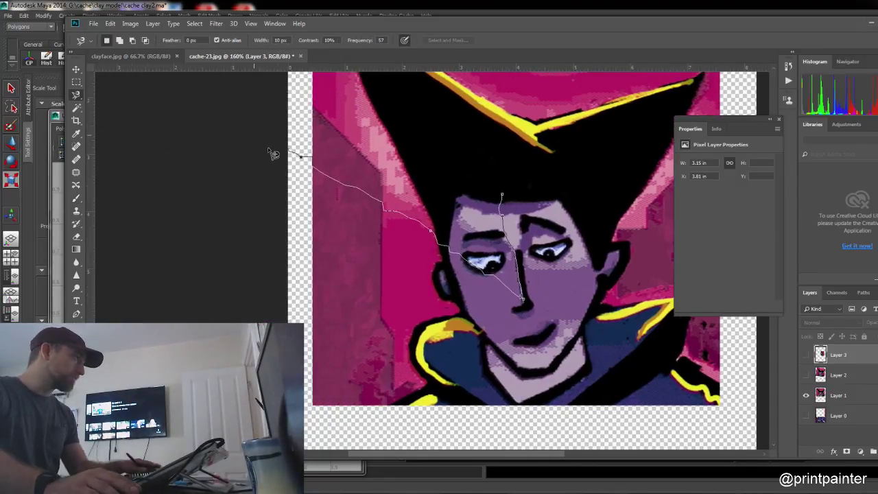
key(Escape)
Step: Outline the right half of the face from the nose line past the ear with a polygonal selection and make Layer 1 active
click(76, 98)
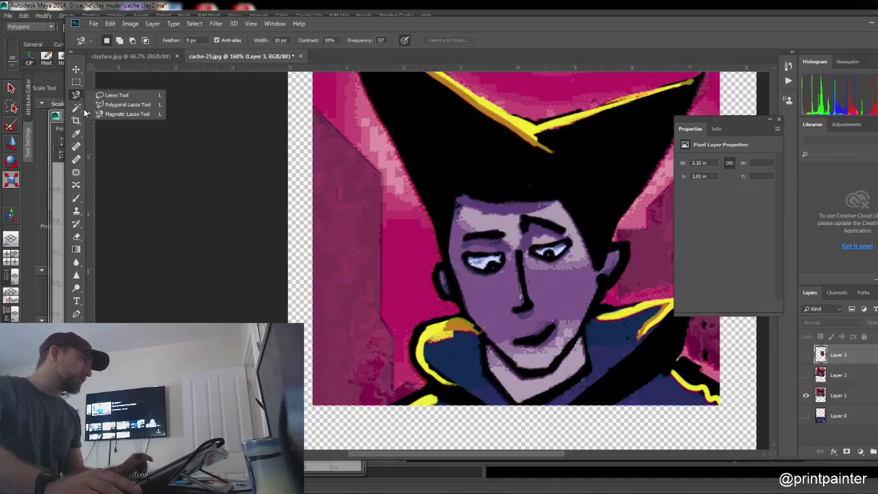
click(113, 105)
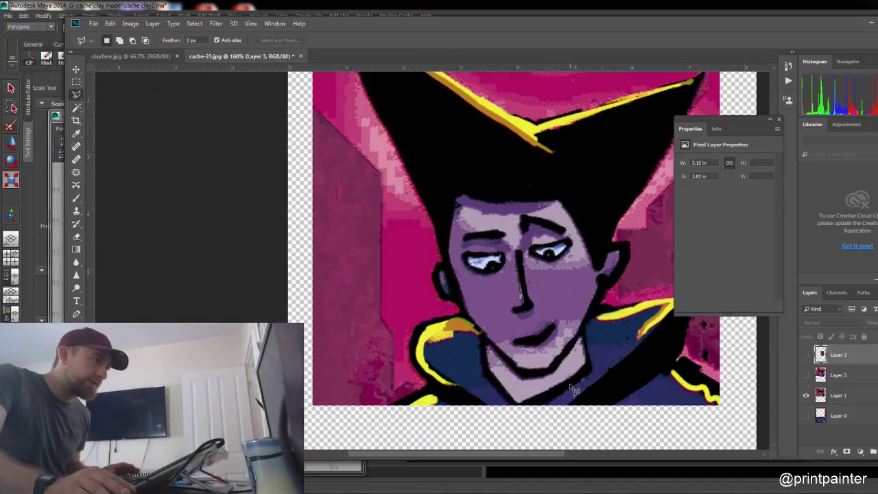
click(539, 379)
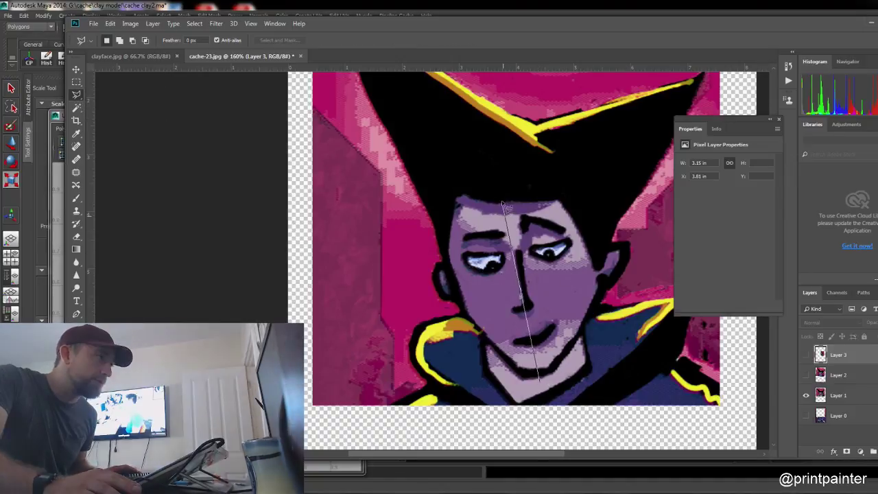
click(504, 191)
click(640, 249)
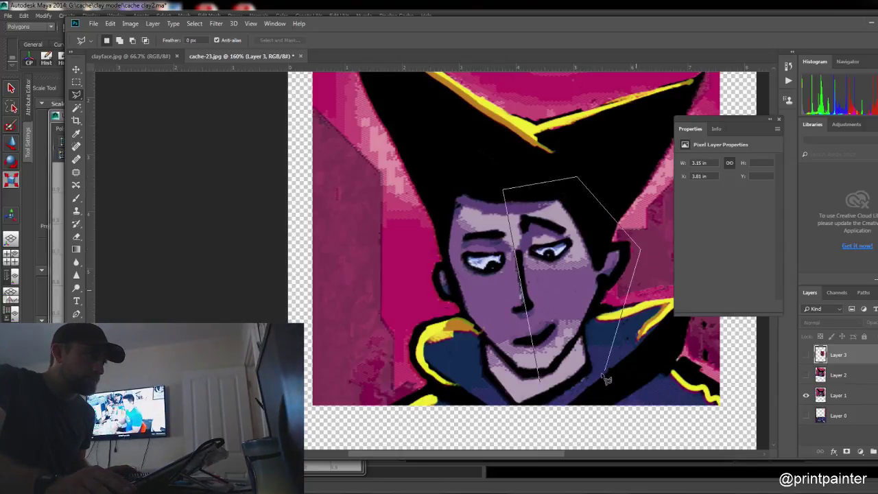
click(594, 379)
click(542, 382)
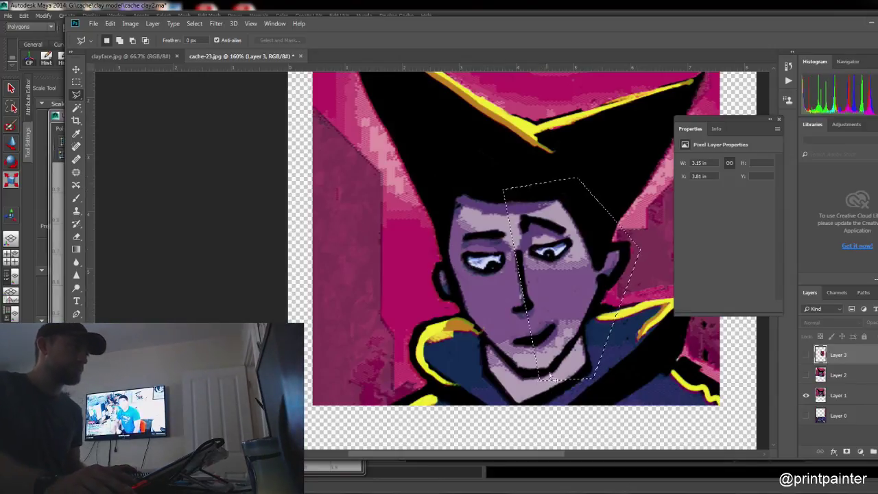
click(843, 395)
key(ctrl+t)
right_click(571, 292)
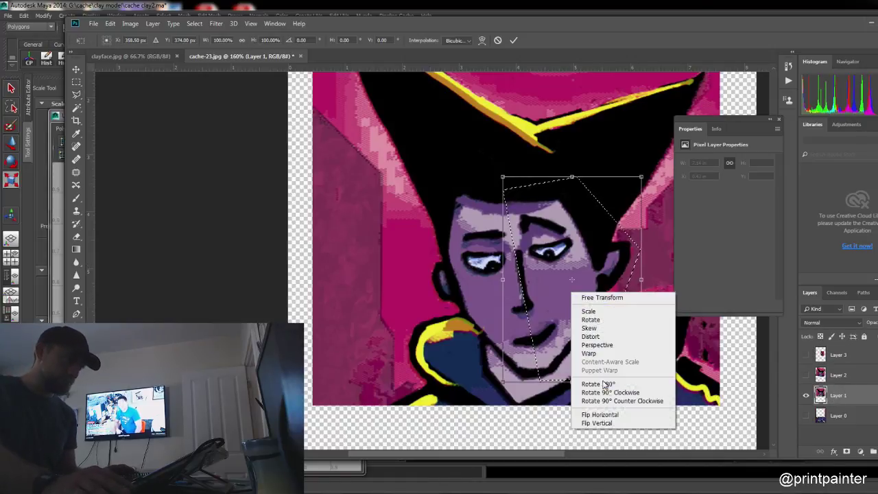
click(603, 414)
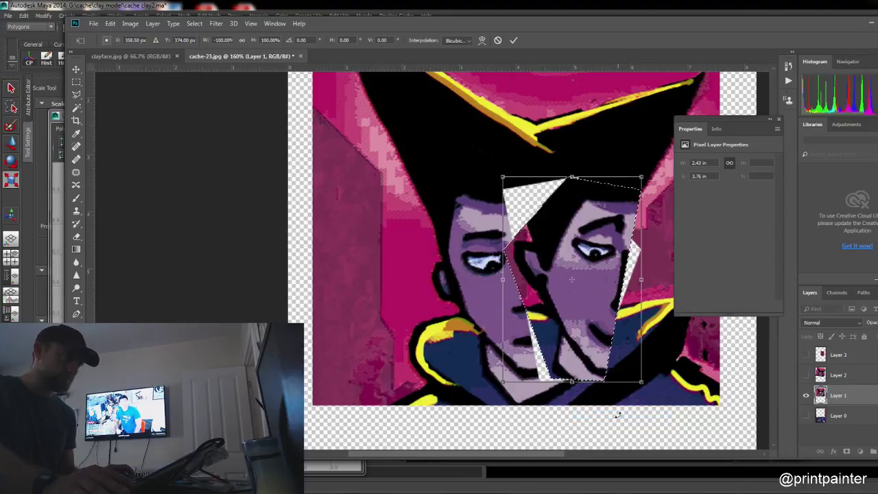
key(ctrl+z)
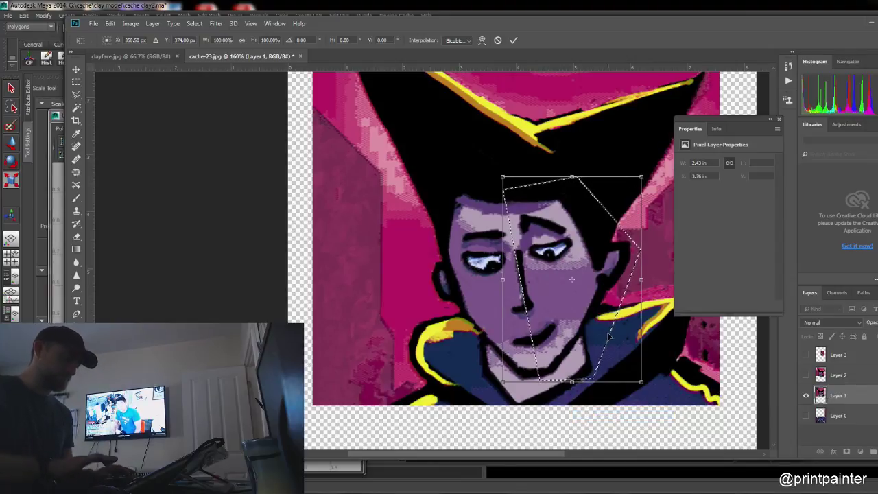
key(Return)
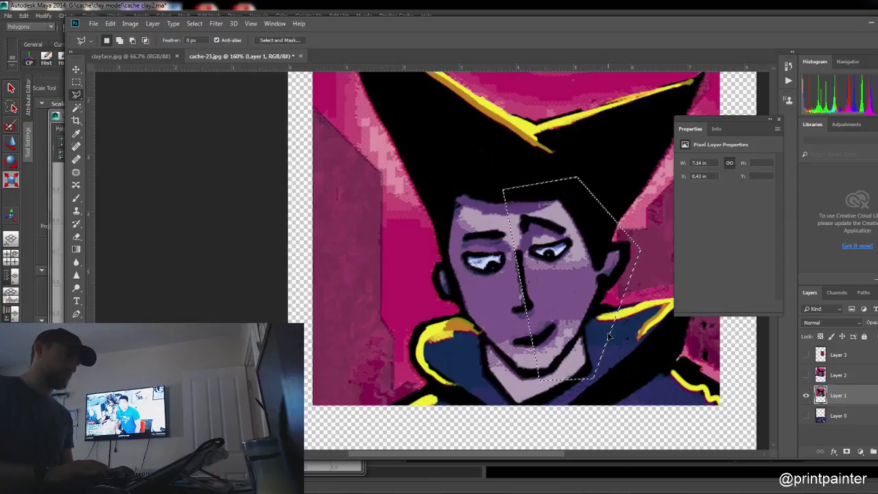
Step: Copy the selected face half to a new layer, shift it towards the left half and flip it horizontally
key(ctrl+j)
ctrl+drag(596, 328, 528, 300)
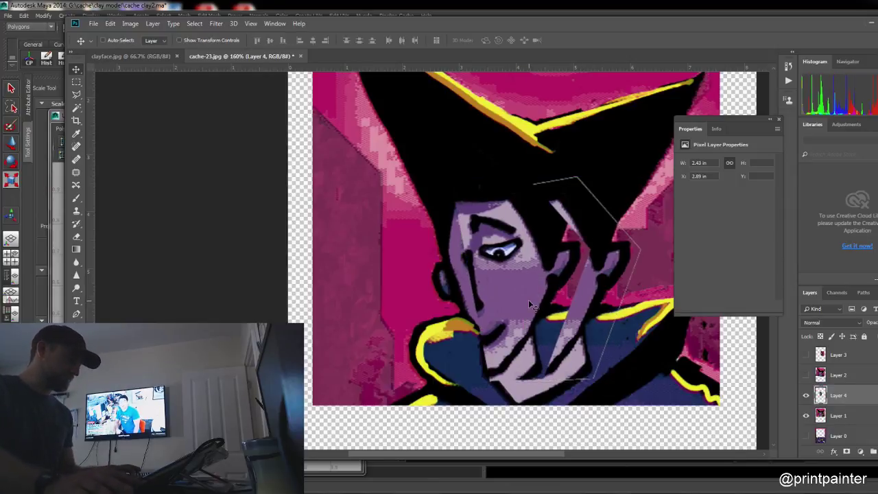
key(ctrl+t)
right_click(536, 292)
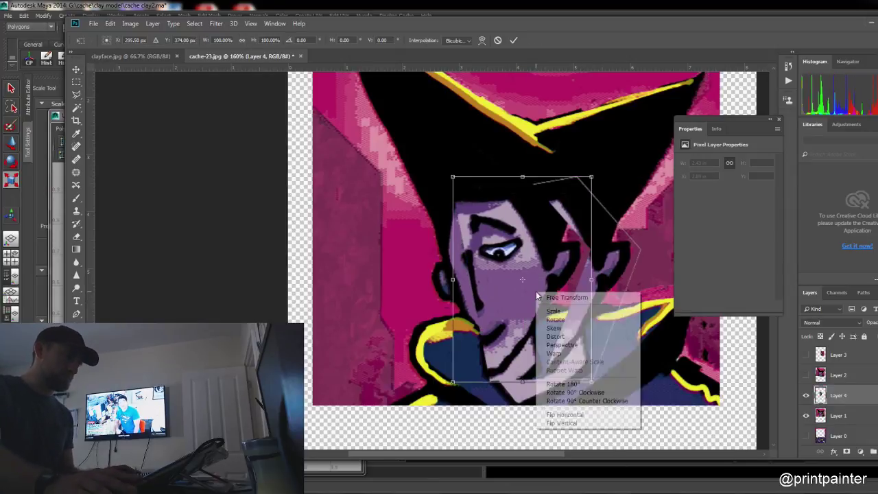
click(564, 414)
Step: Rotate the flipped half about 17° counter-clockwise and align it with the right half along the nose line and mouth
drag(442, 164, 418, 195)
drag(549, 256, 493, 272)
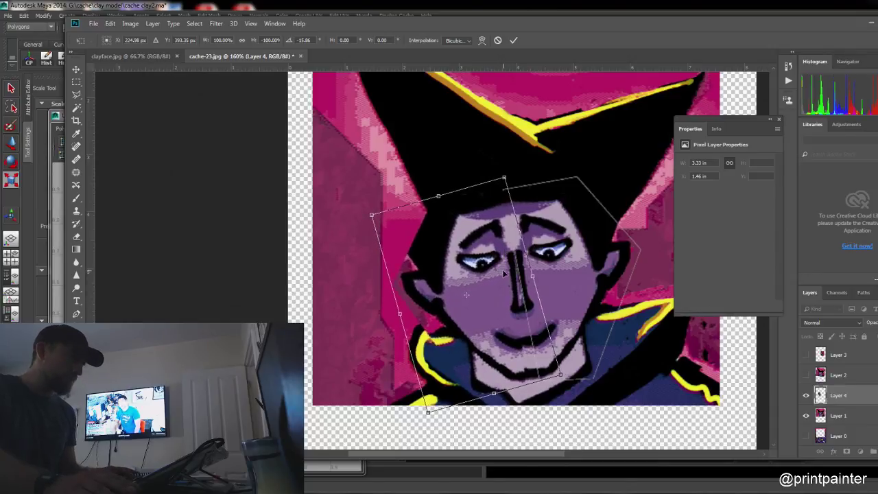
mouse_move(364, 203)
mouse_down()
mouse_move(367, 197)
mouse_move(369, 211)
mouse_up()
drag(520, 337, 515, 337)
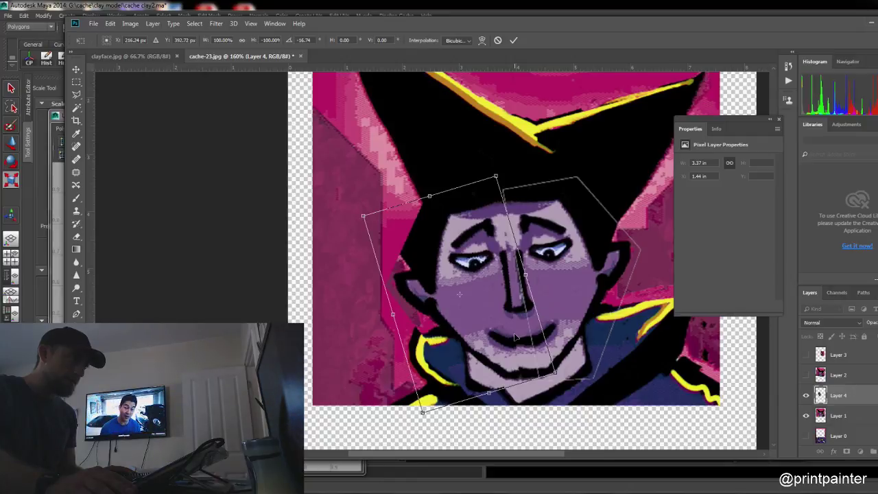
key(Return)
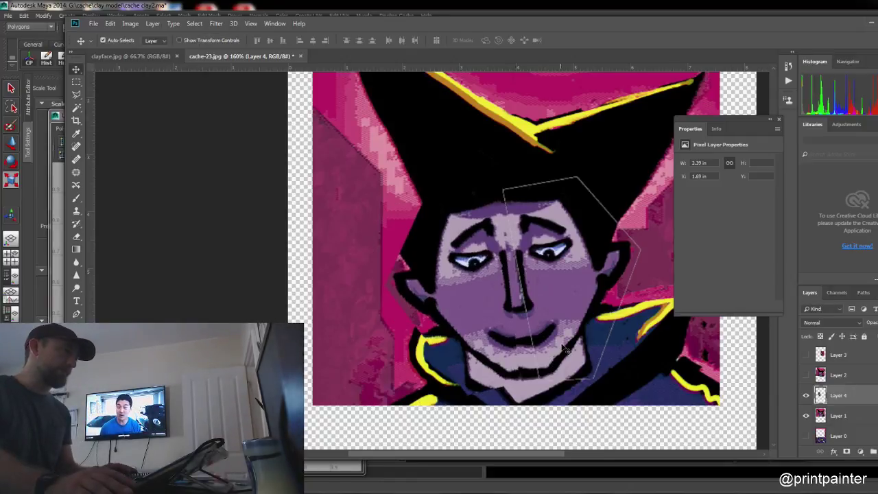
Step: Compare the mirrored face with the other versions by toggling the visibility of Layer 1 and Layer 2
shift+click(861, 416)
click(807, 416)
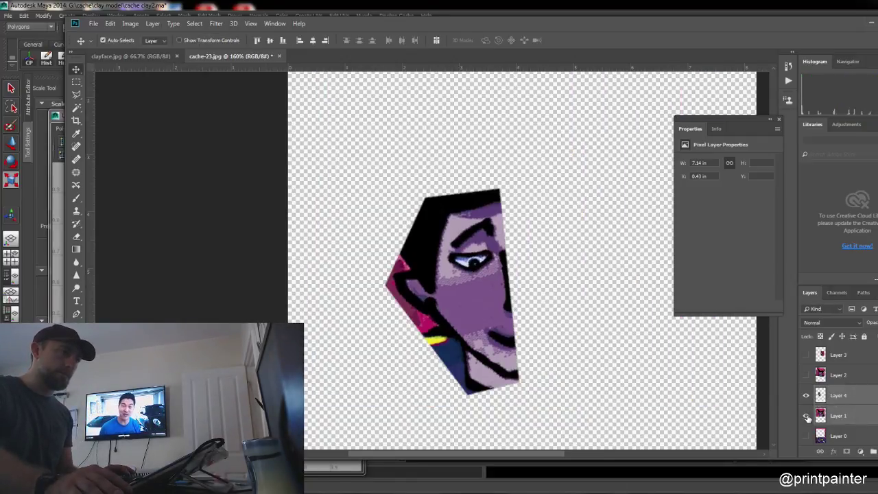
click(806, 416)
click(841, 423)
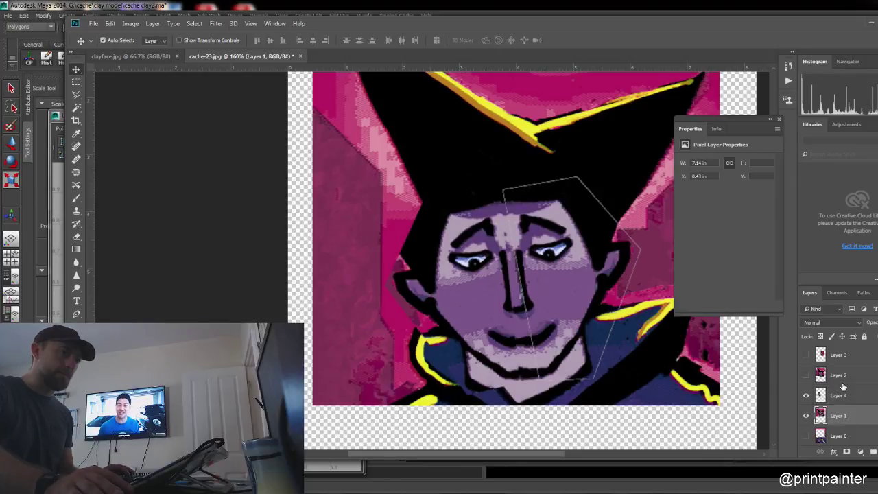
click(806, 375)
click(806, 375)
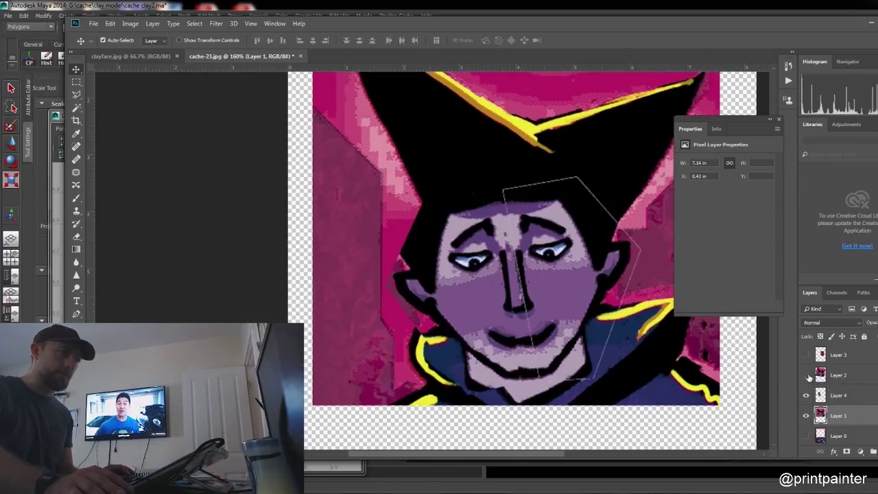
click(806, 375)
click(806, 375)
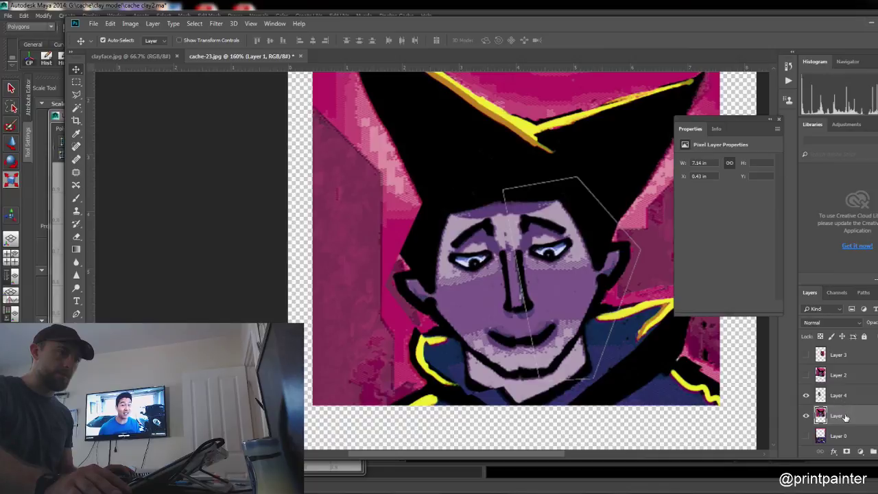
Step: Duplicate Layer 1, hide the copy and compare the mirrored half with the original by toggling the visibility of Layer 4
key(ctrl+j)
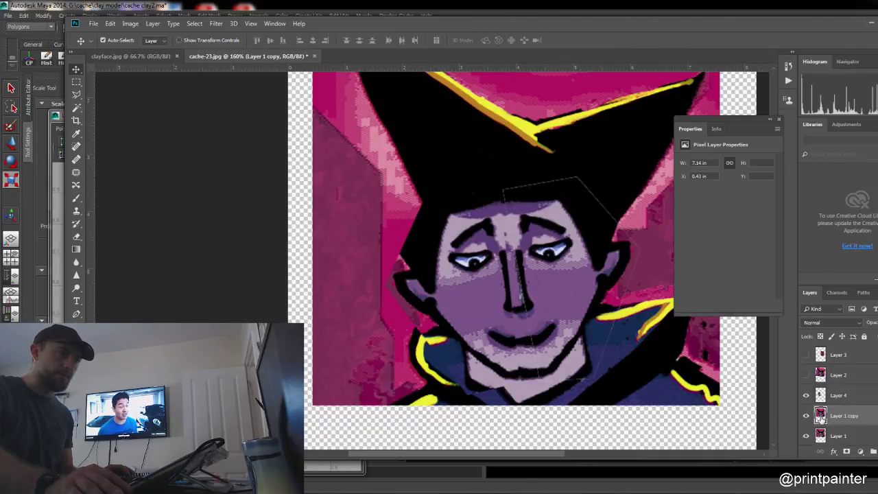
key(ctrl+t)
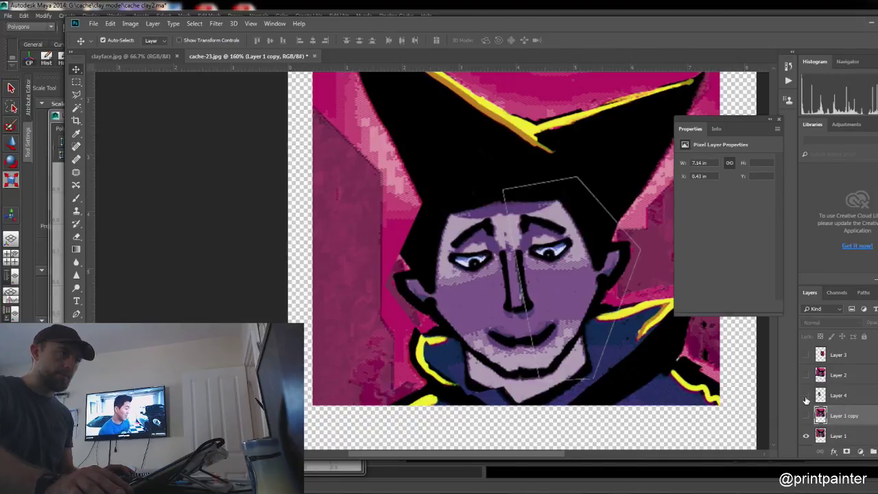
click(807, 397)
click(806, 397)
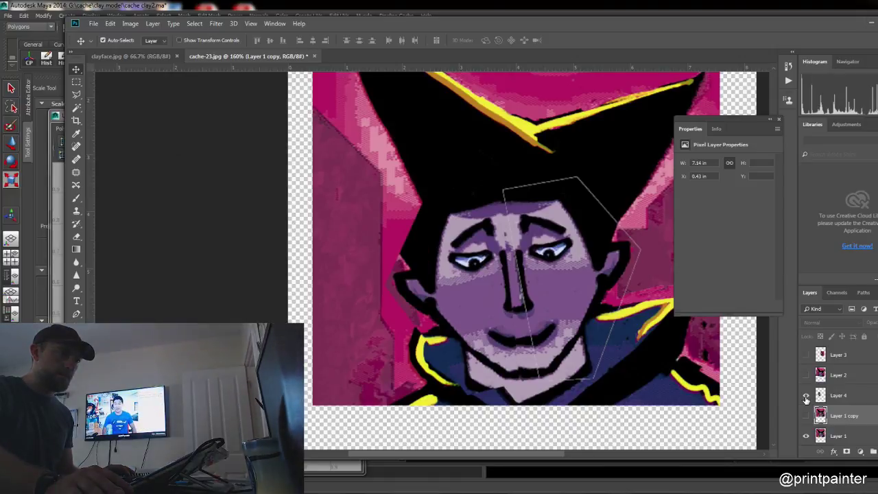
click(807, 397)
click(807, 397)
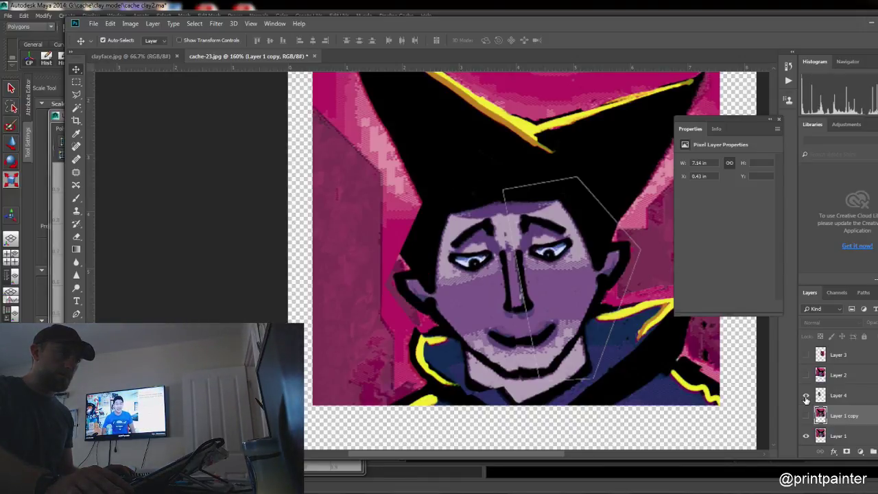
Step: Shift the mirrored face half on Layer 4 inward to X 1.89 in so the two nose lines overlap
mouse_move(580, 340)
mouse_down()
mouse_move(555, 340)
mouse_move(567, 337)
mouse_up()
key(ctrl+z)
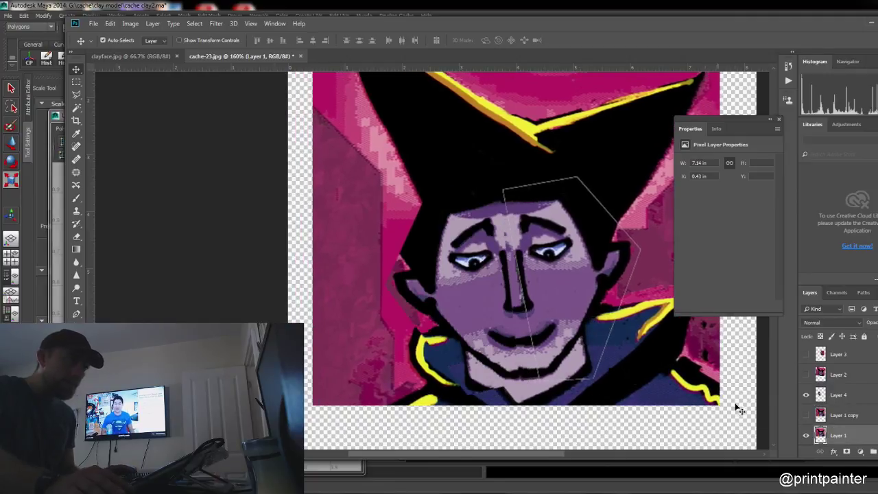
click(830, 413)
click(831, 395)
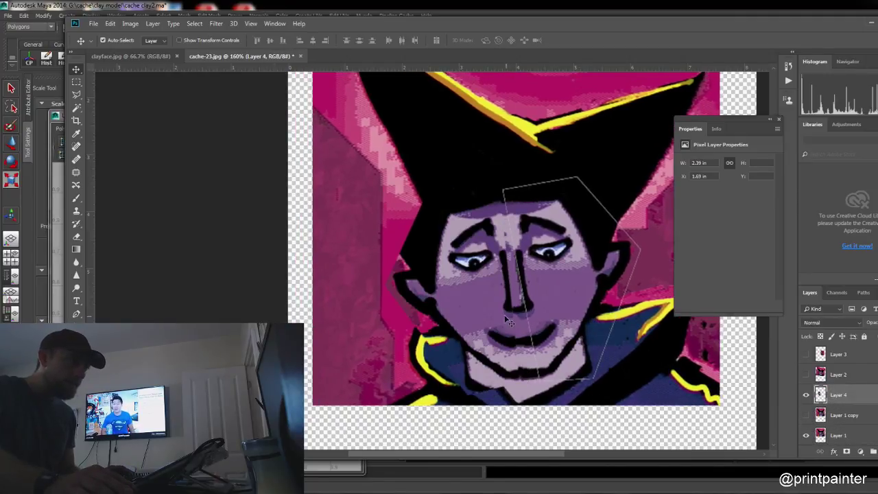
mouse_move(505, 317)
mouse_down()
mouse_move(524, 318)
mouse_move(516, 317)
mouse_up()
key(ctrl+t)
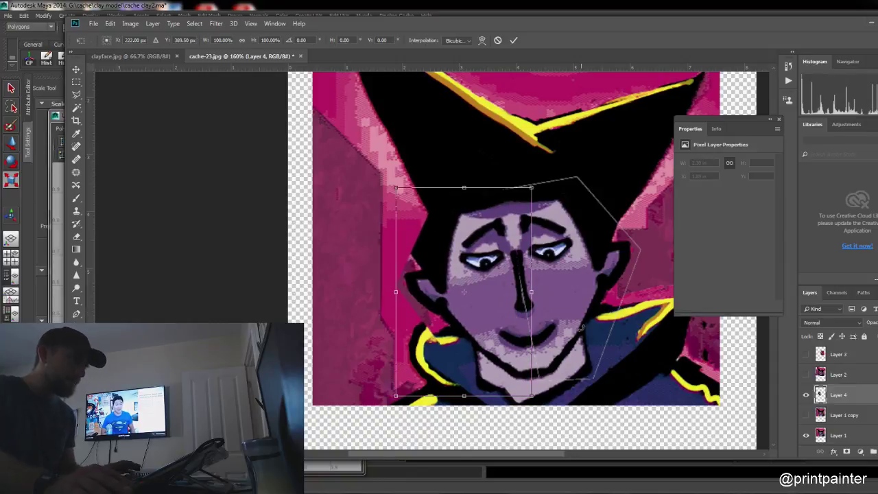
mouse_move(541, 184)
mouse_down()
mouse_move(531, 171)
mouse_move(540, 181)
mouse_up()
key(ctrl+z)
key(Return)
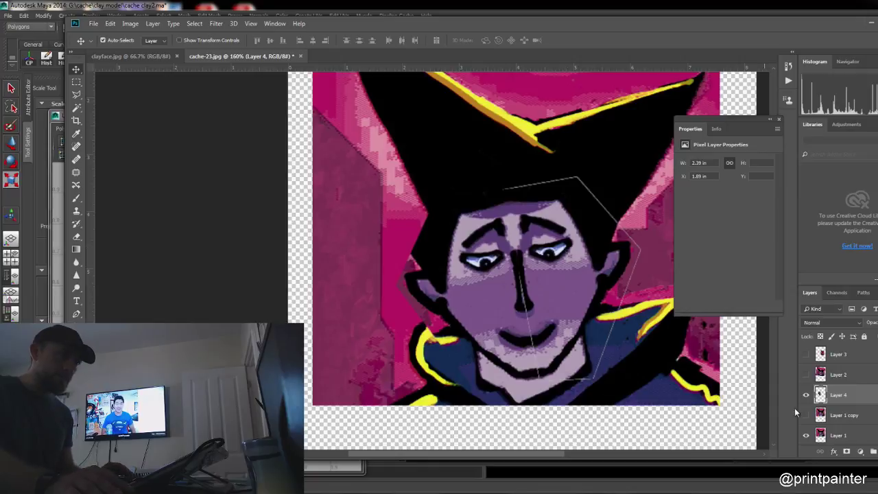
Step: Check the mirrored half with Layer 4 off and on, show Layer 1 copy and select it together with Layer 4
click(807, 396)
click(807, 395)
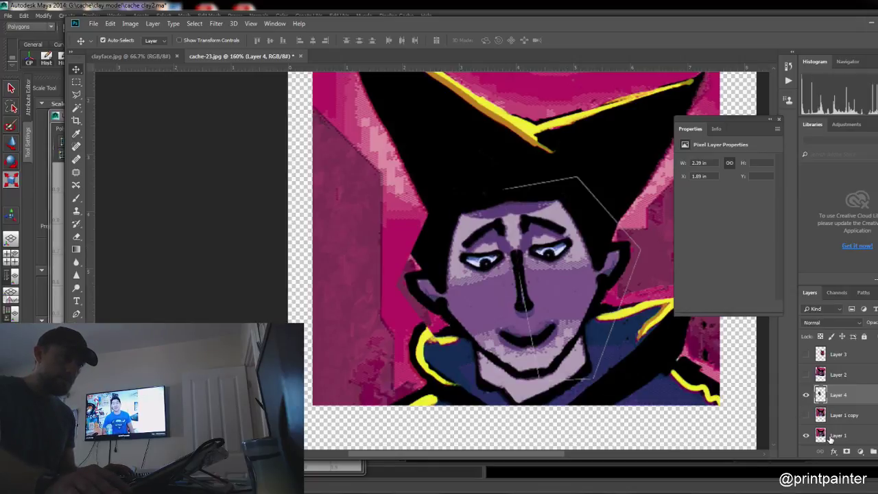
click(807, 417)
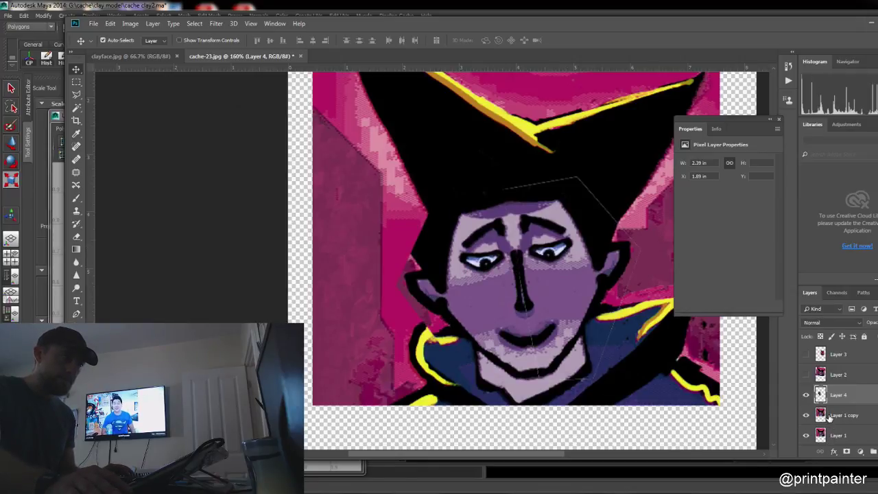
shift+click(830, 417)
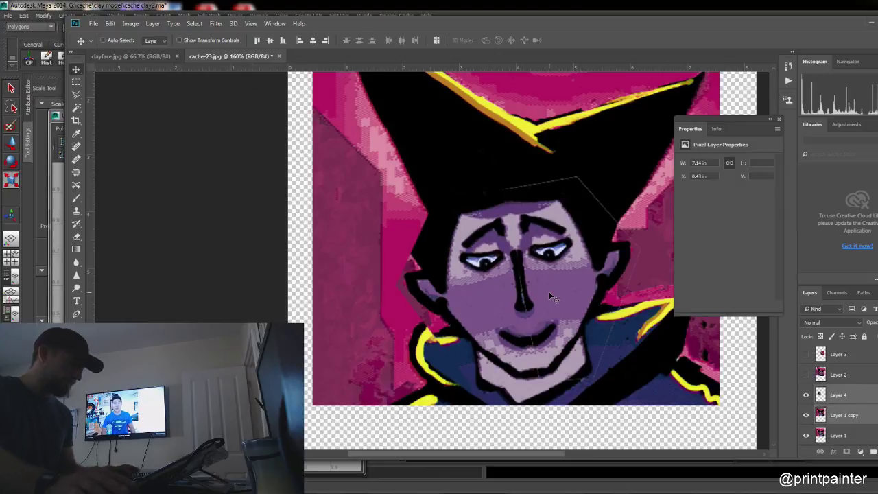
key(ctrl+t)
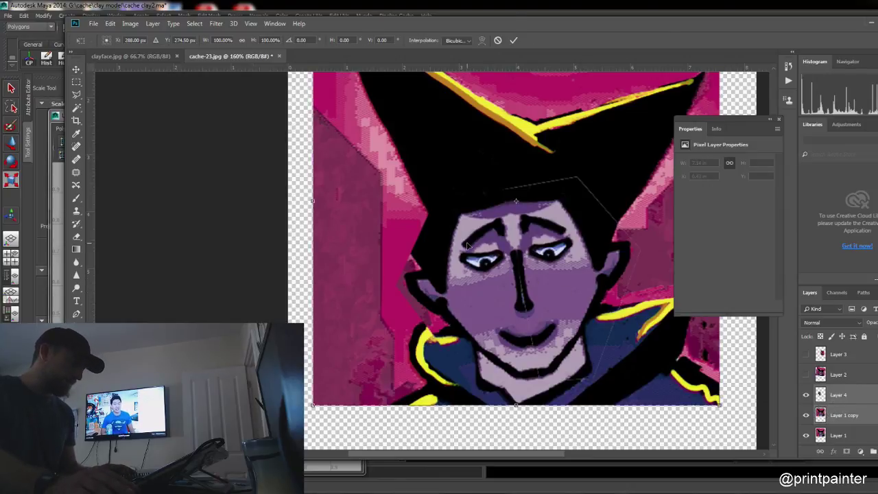
drag(400, 187, 362, 204)
key(ctrl+z)
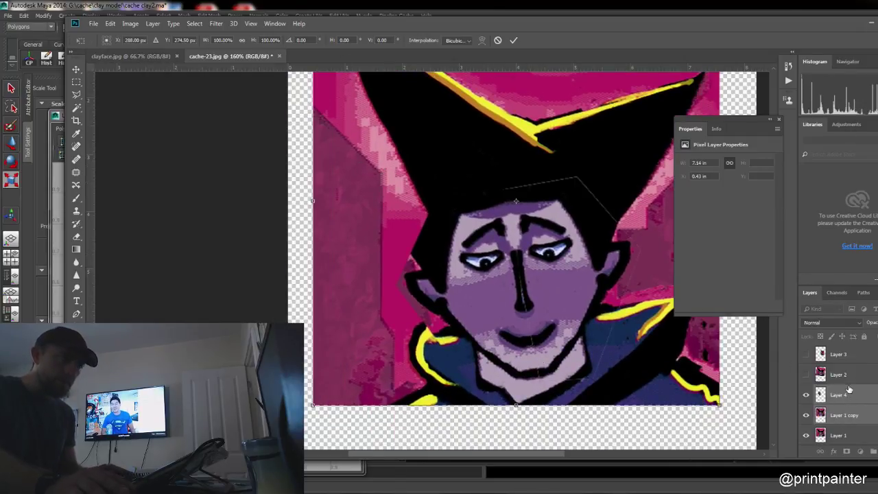
key(Return)
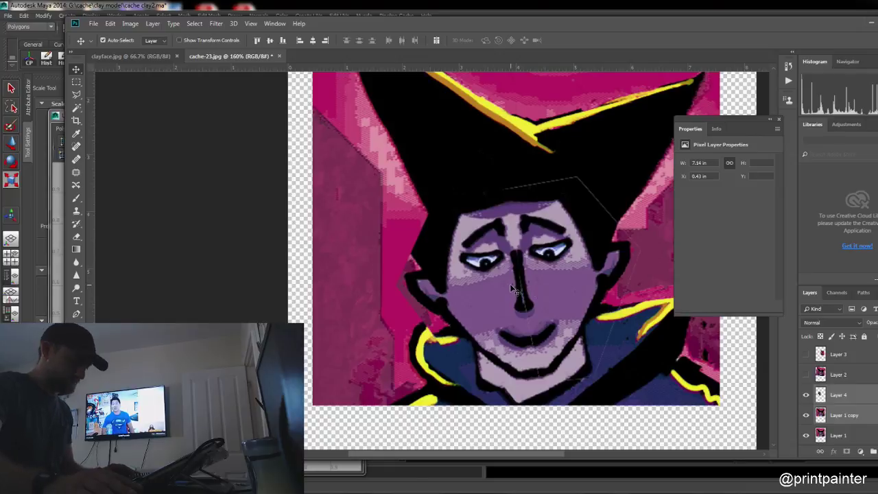
Step: Merge Layer 4 with Layer 1 copy and discard the rectangular selection drawn around the face
key(m)
drag(389, 192, 634, 384)
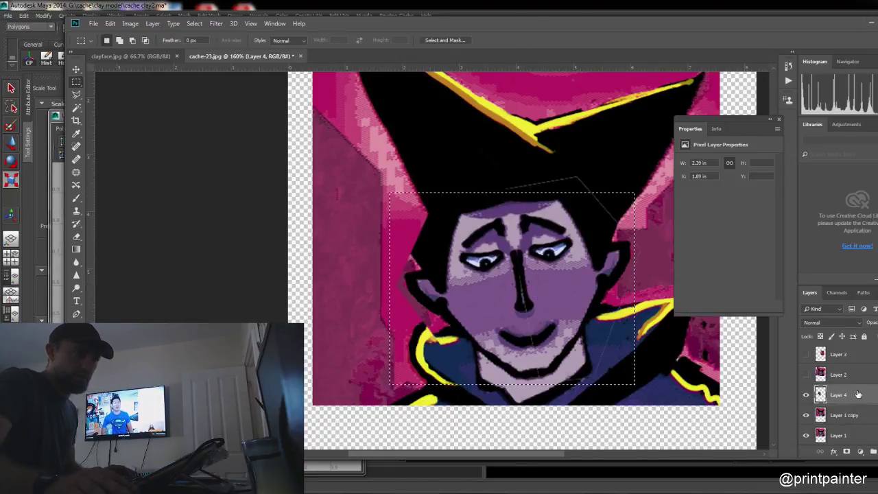
key(ctrl+e)
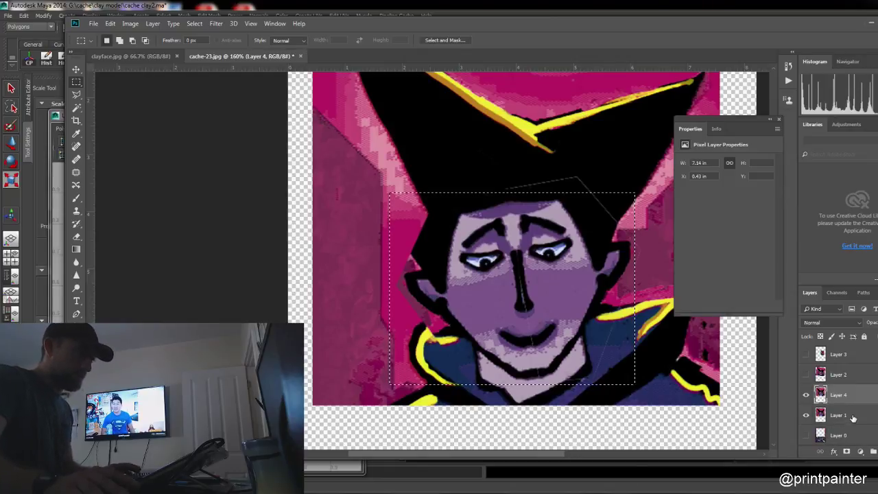
key(ctrl+d)
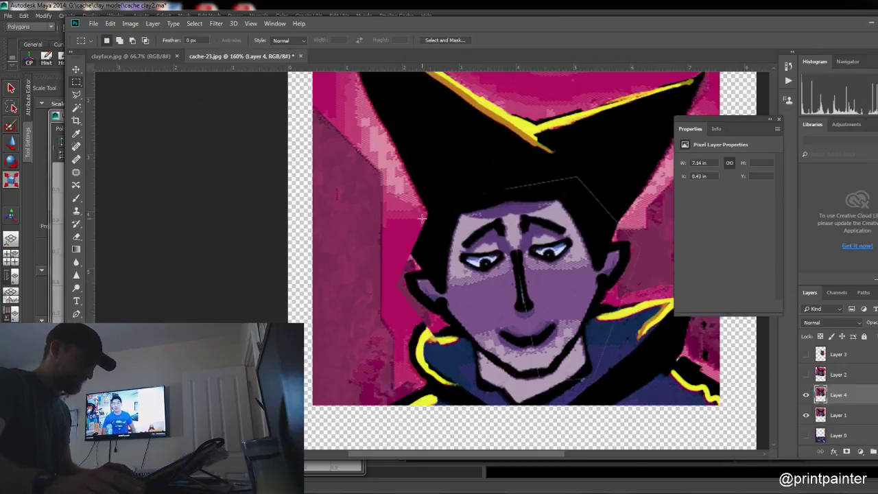
Step: Outline the whole face, including both ears and the neck, with a polygonal selection on Layer 4
key(l)
click(389, 203)
click(624, 183)
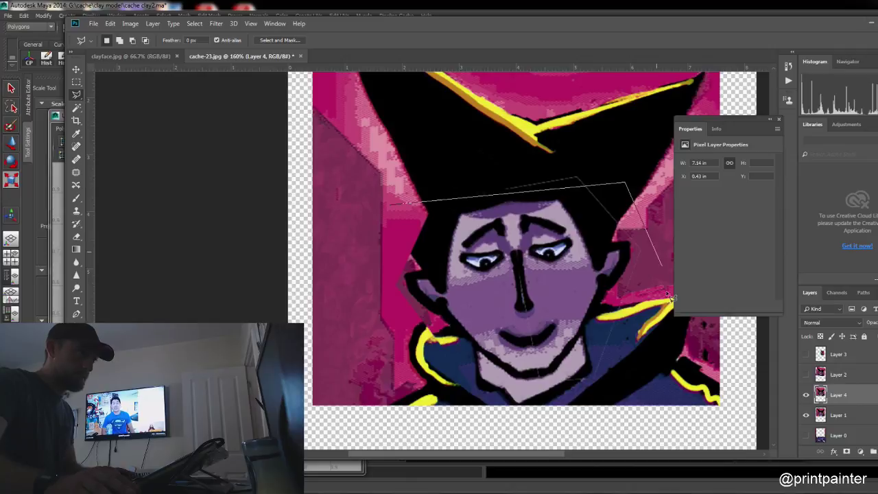
click(664, 323)
click(564, 393)
click(367, 404)
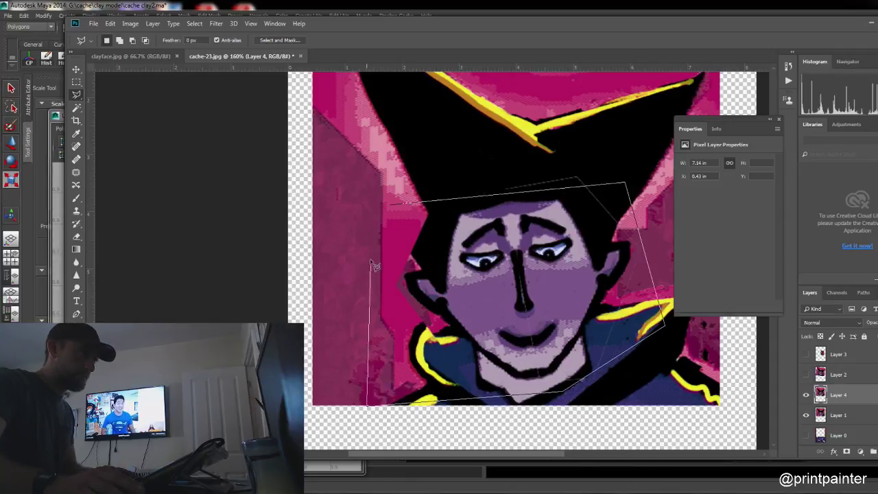
click(404, 205)
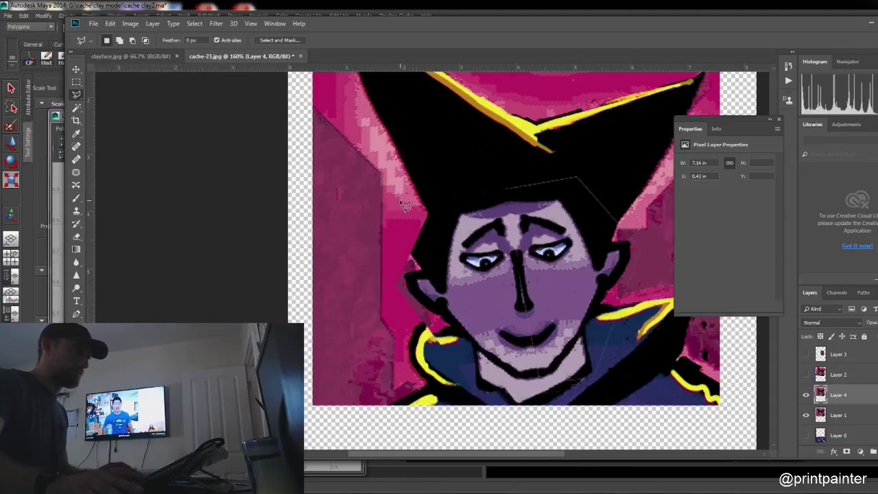
Step: Narrow the selected face horizontally to about 87.5% from its left side and clear the selection
key(ctrl+t)
drag(362, 296, 397, 290)
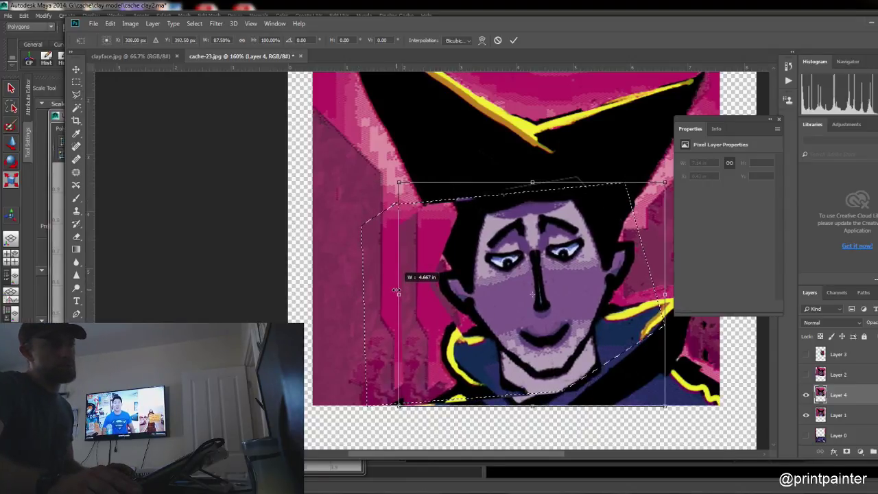
key(Return)
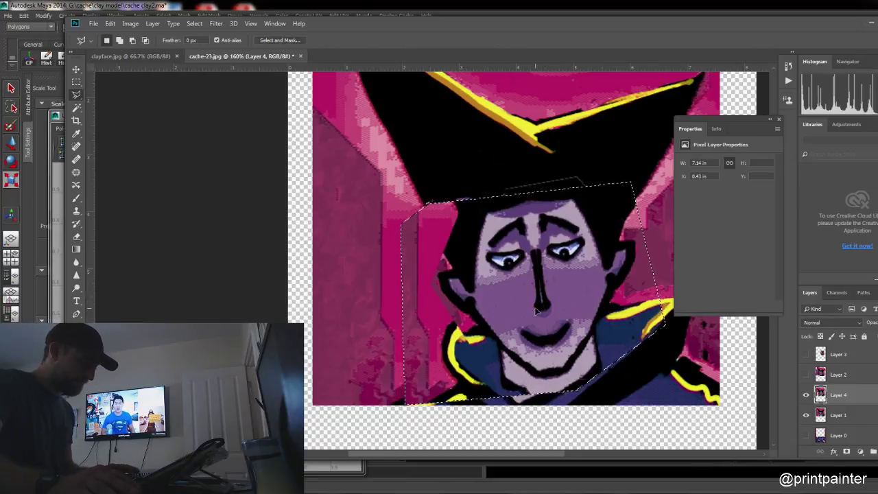
key(ctrl+d)
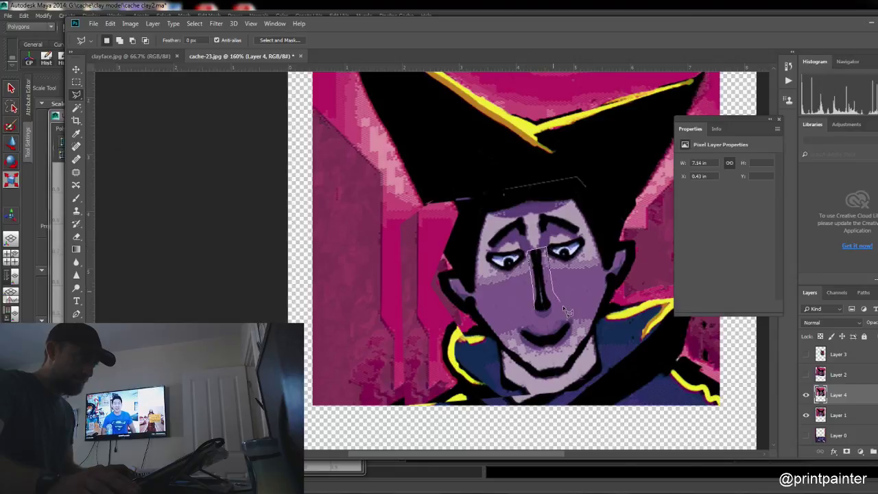
Step: Widen the nose inside a polygonal selection and paint over its black interior in purple with the Brush tool
click(541, 317)
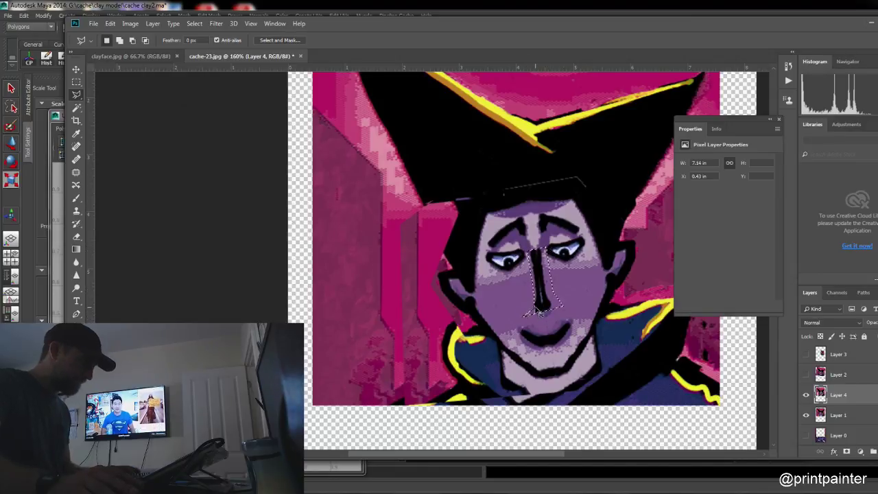
key(ctrl+t)
drag(518, 281, 549, 296)
key(Return)
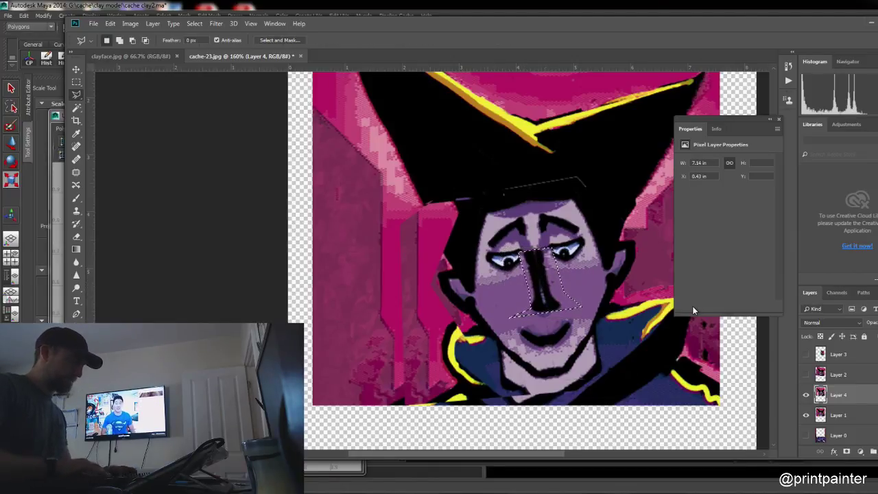
key(b)
key(ctrl+d)
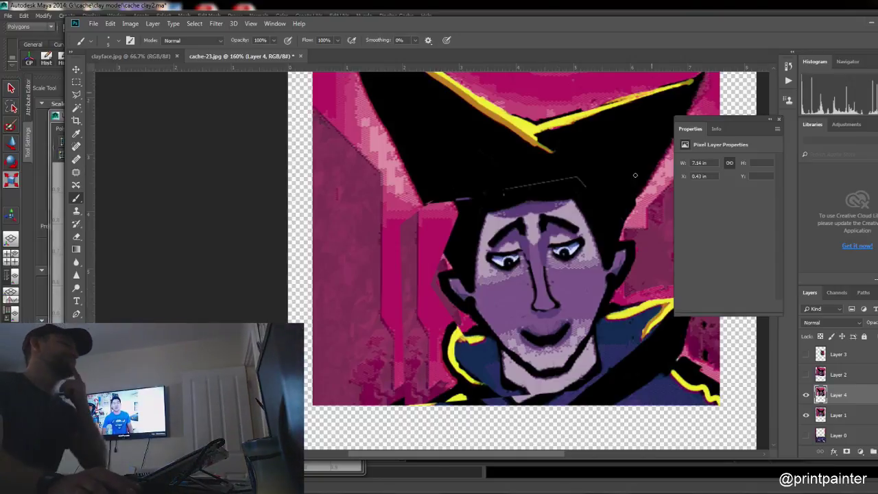
Step: Hide Layer 4, make Layer 1 active and switch to Maya
click(806, 396)
click(818, 415)
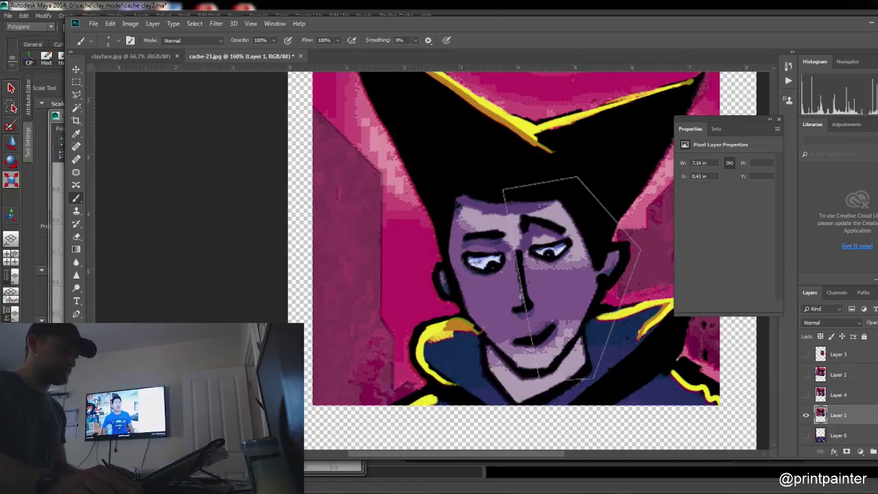
key(alt+Tab)
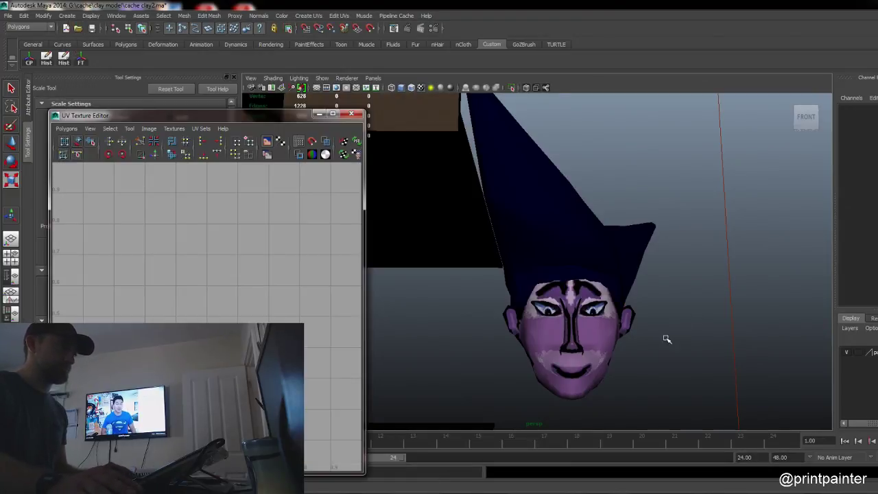
Step: Select the head mesh, check it in the front view and close the UV Texture Editor
alt+drag(653, 351, 631, 354)
click(565, 335)
alt+drag(542, 351, 524, 372)
key(space)
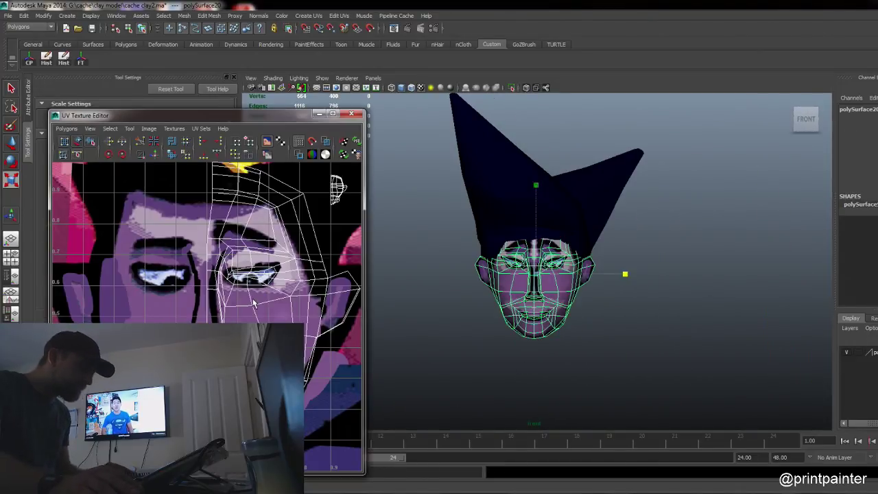
key(Delete)
key(ctrl+z)
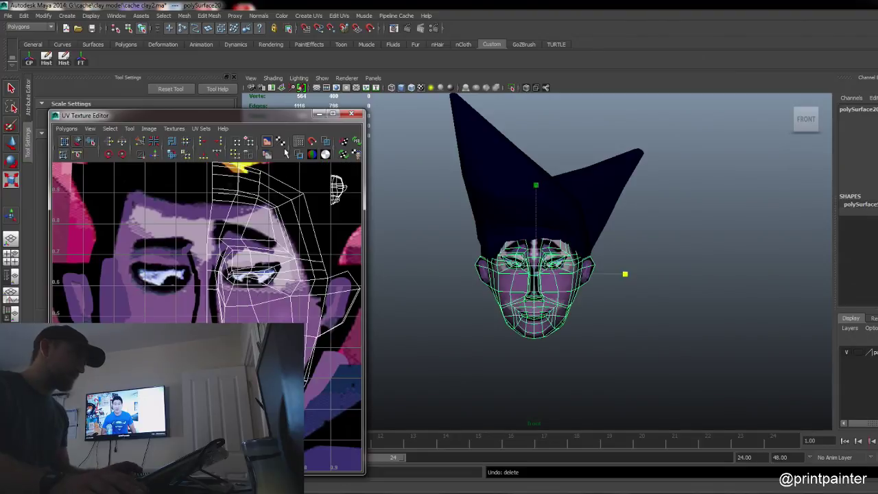
click(350, 114)
click(572, 353)
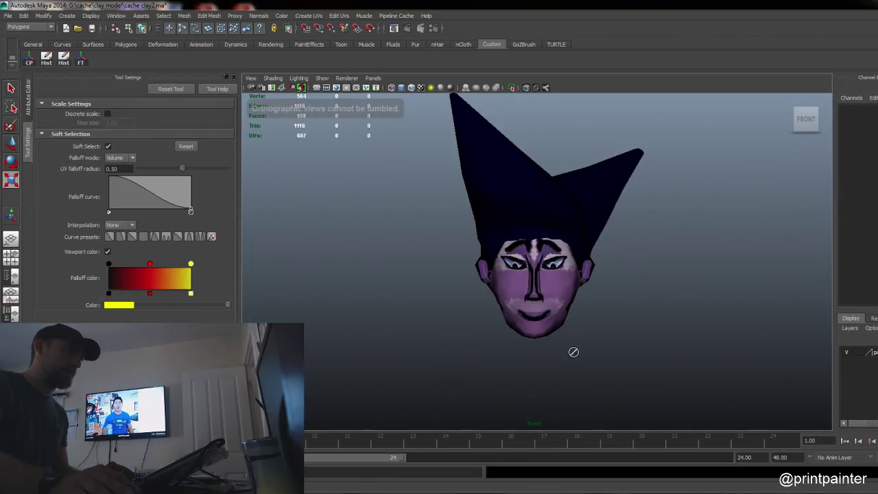
Step: Inspect the textured head in the perspective view, turn off texture display in favour of plain shading and select the head mesh
alt+drag(572, 353, 601, 314)
key(space)
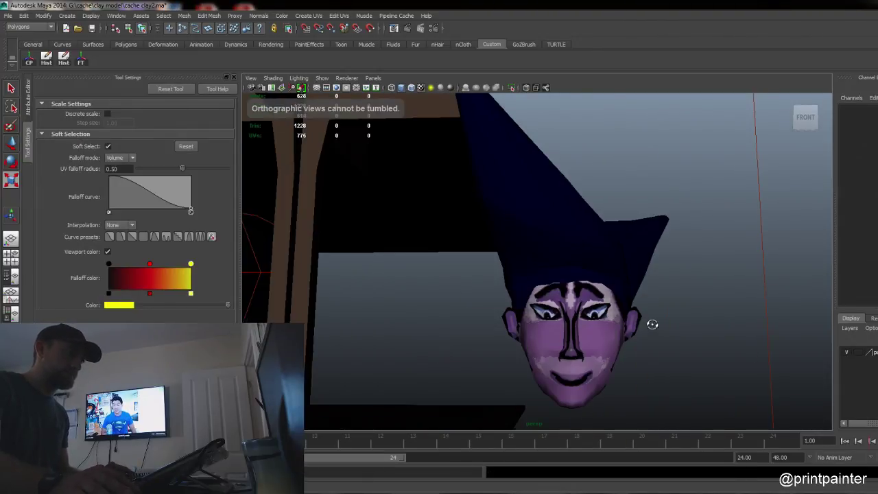
alt+drag(652, 325, 584, 329)
click(584, 330)
alt+drag(677, 365, 729, 349)
click(722, 345)
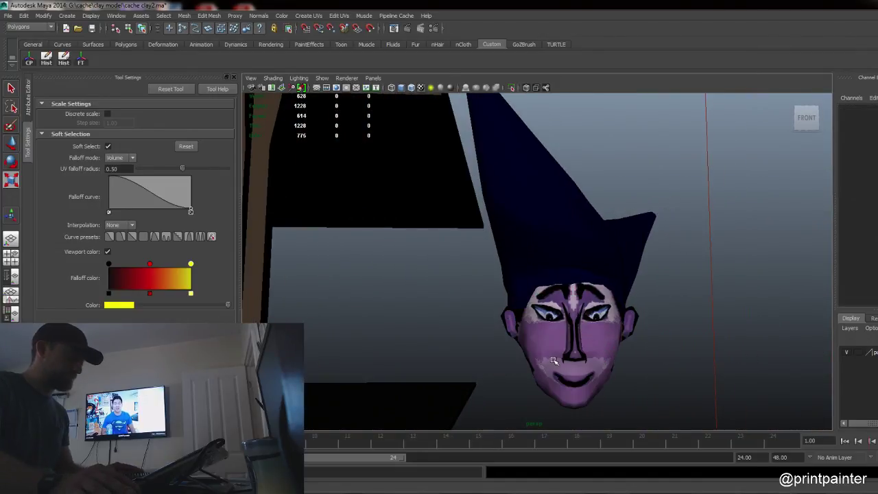
key(5)
click(594, 382)
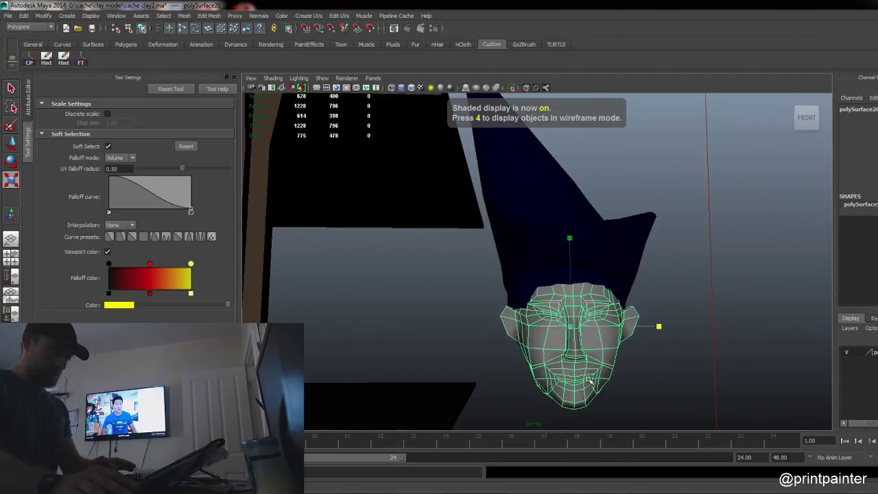
Step: Select the faces on the front part of the head from the side and turn off soft selection
key(F11)
alt+drag(668, 343, 545, 343)
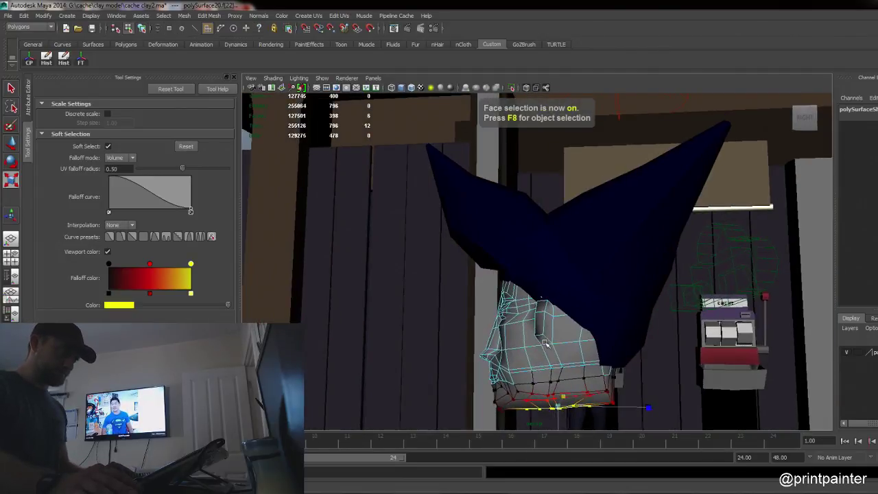
drag(425, 258, 523, 393)
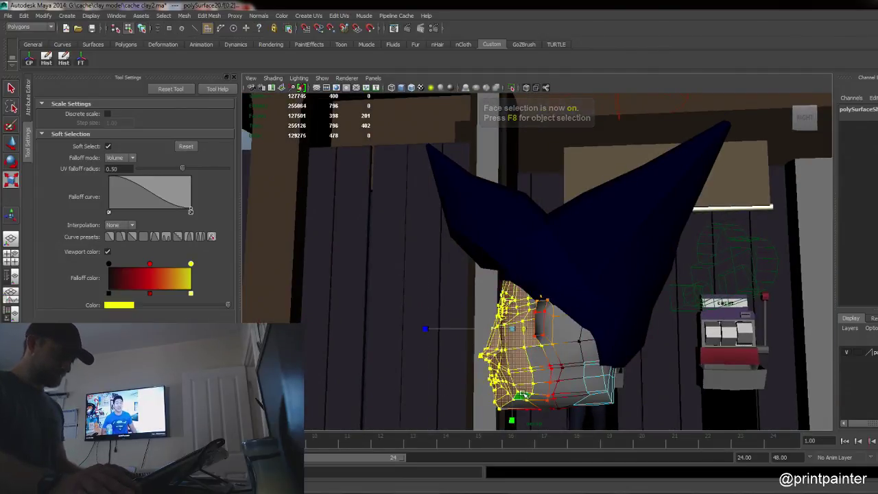
key(b)
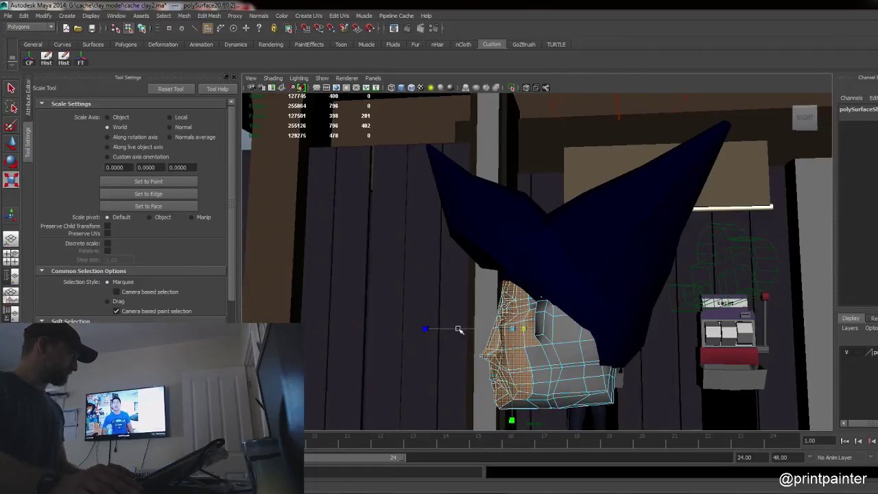
Step: Extend the face selection back to the ear line, including the jaw and forehead, in the right side view
mouse_move(411, 286)
alt+mouse_down()
mouse_move(384, 280)
mouse_move(409, 281)
alt+mouse_up()
key(space)
click(434, 283)
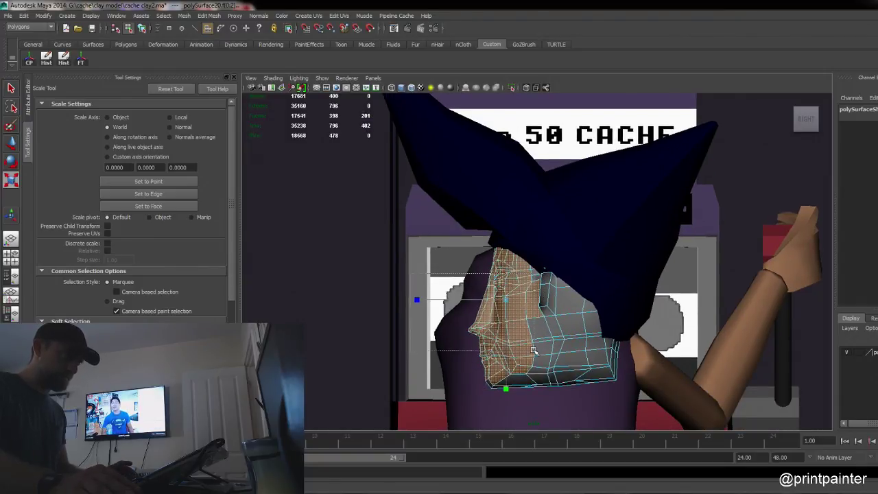
shift+drag(534, 350, 534, 351)
shift+drag(541, 391, 542, 391)
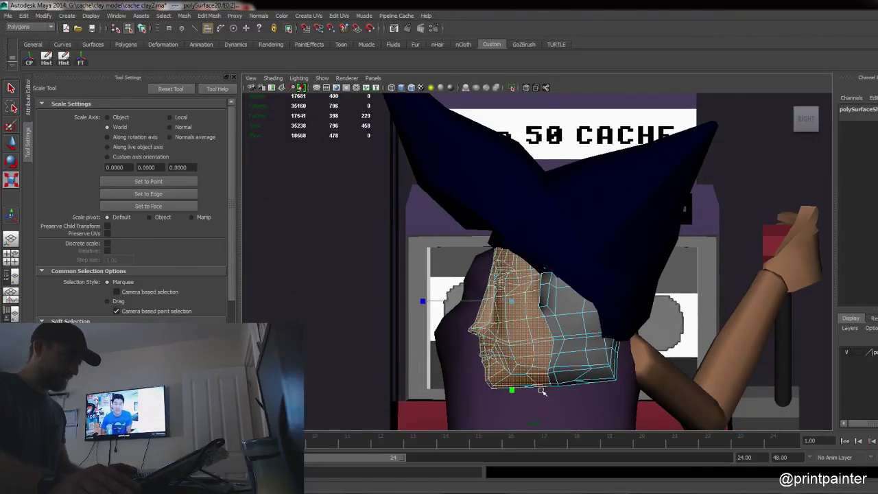
shift+drag(508, 253, 536, 268)
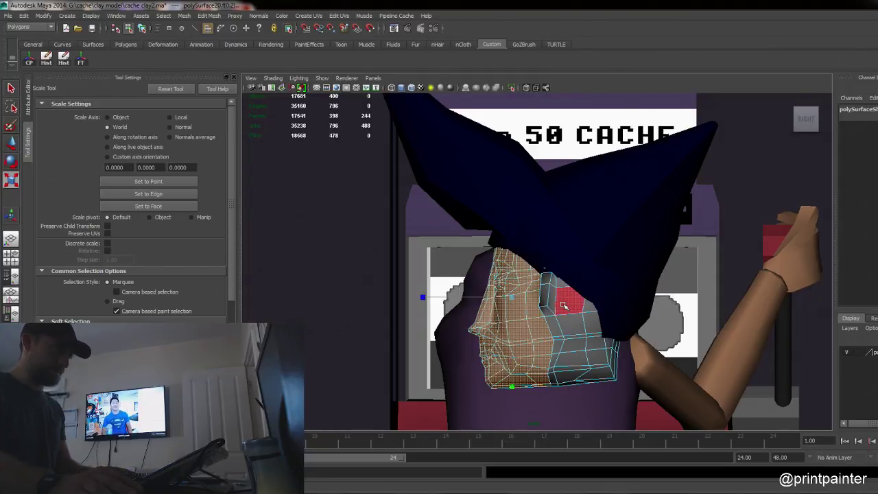
Step: Add the dark blue pointed mesh on top of the head to a new display layer and hide that layer
key(F8)
key(q)
click(657, 244)
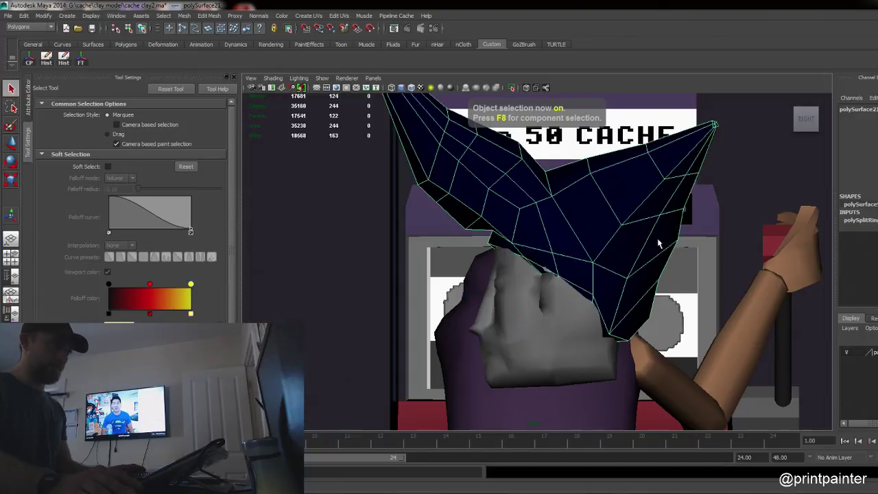
right_click(861, 351)
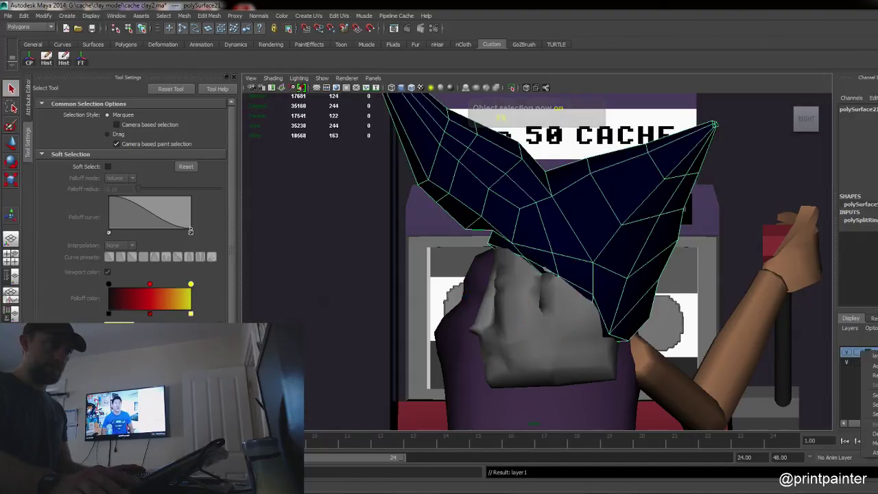
click(870, 366)
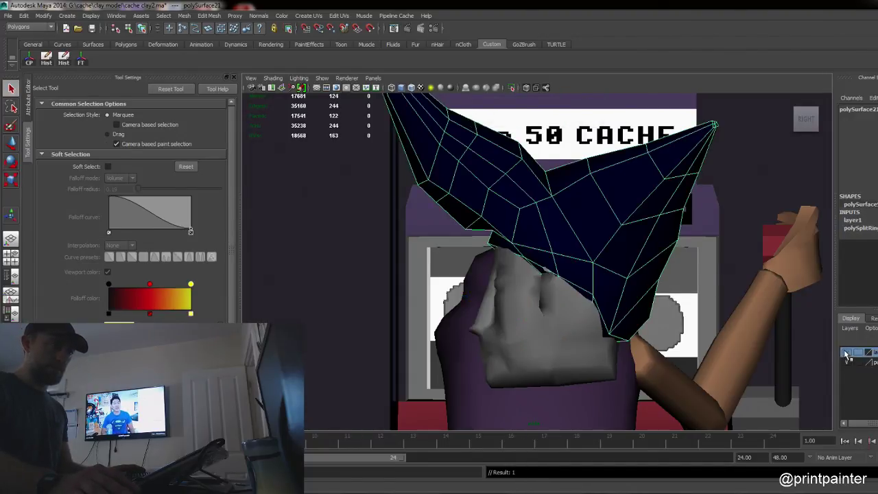
click(846, 352)
Step: Reselect the head mesh and return to its selection of front faces
click(604, 286)
click(874, 361)
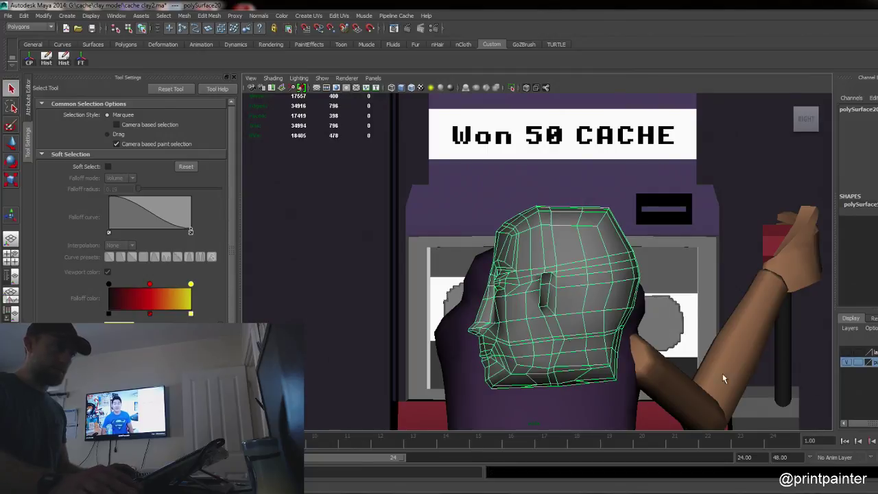
drag(395, 204, 536, 412)
click(348, 310)
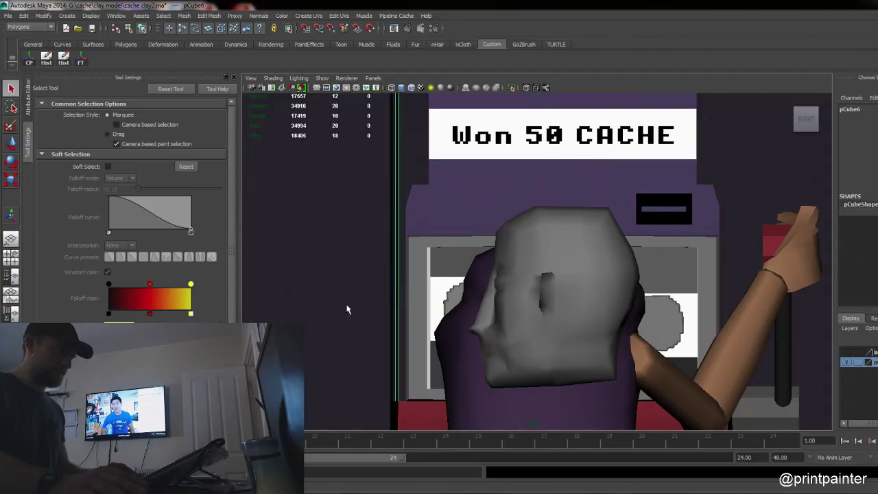
key(F11)
click(526, 331)
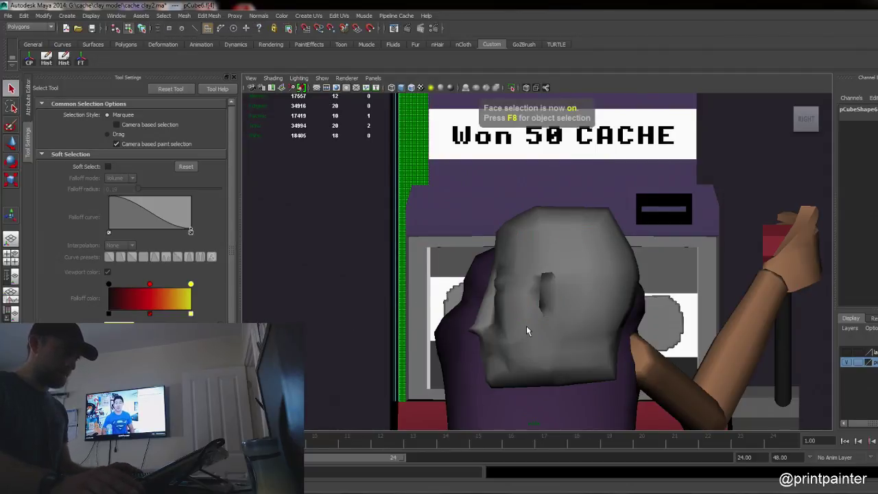
key(F8)
click(540, 351)
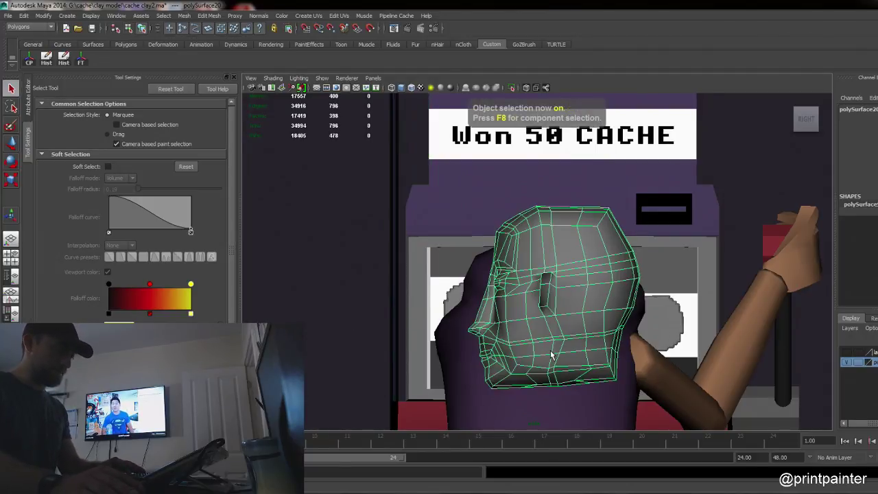
key(F11)
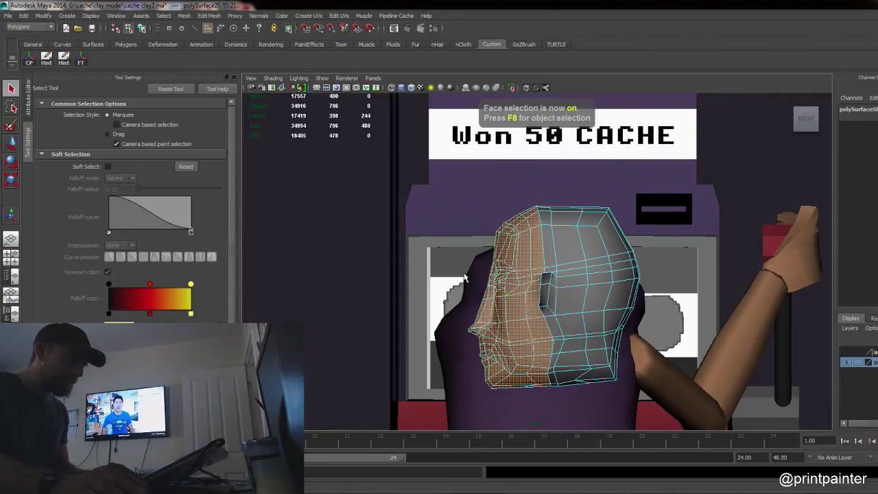
Step: Remove the extra faces at the crown, along the ear line, from the front selection in the right side view
alt+right_drag(454, 334, 679, 323)
alt+middle_drag(480, 336, 514, 269)
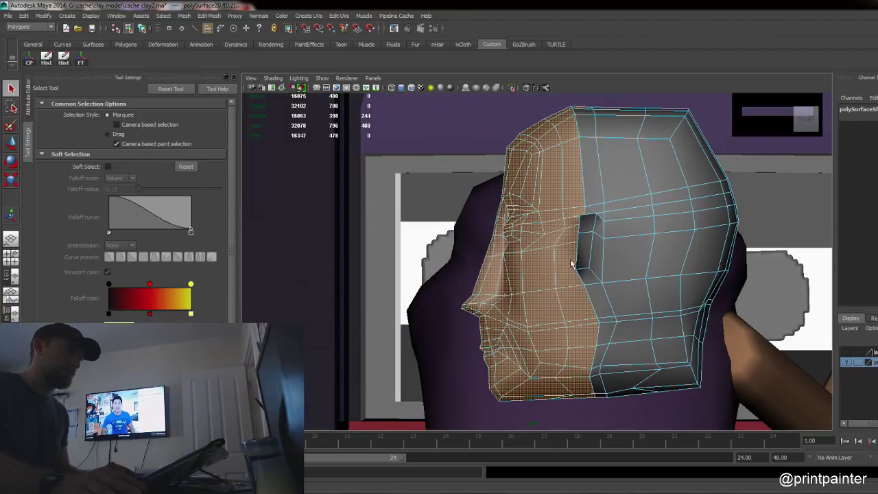
key(space)
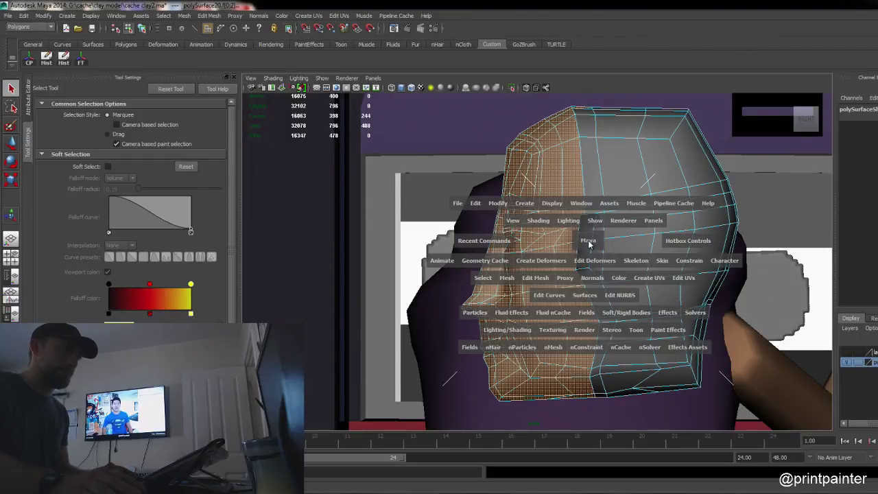
drag(589, 245, 582, 216)
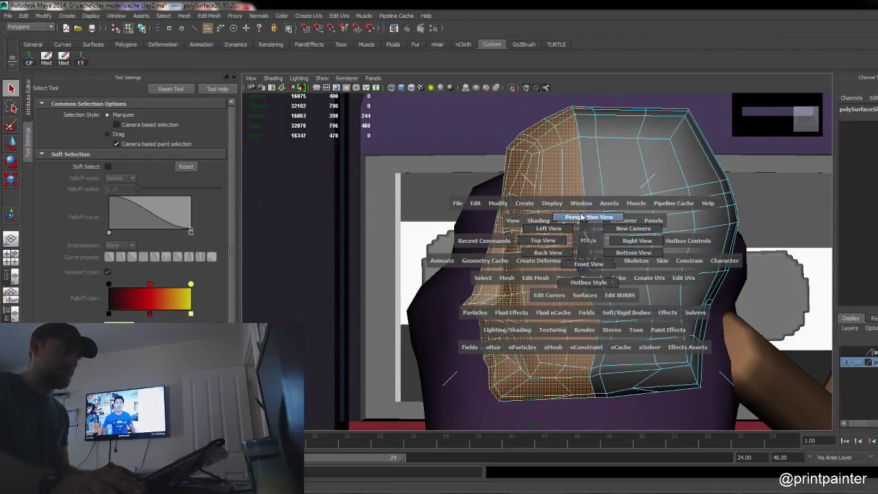
drag(587, 177, 588, 178)
key(space)
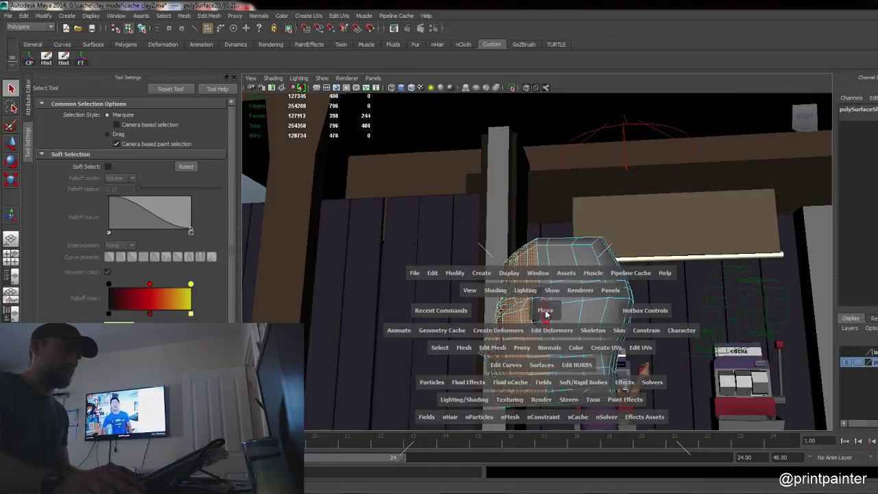
drag(547, 312, 585, 310)
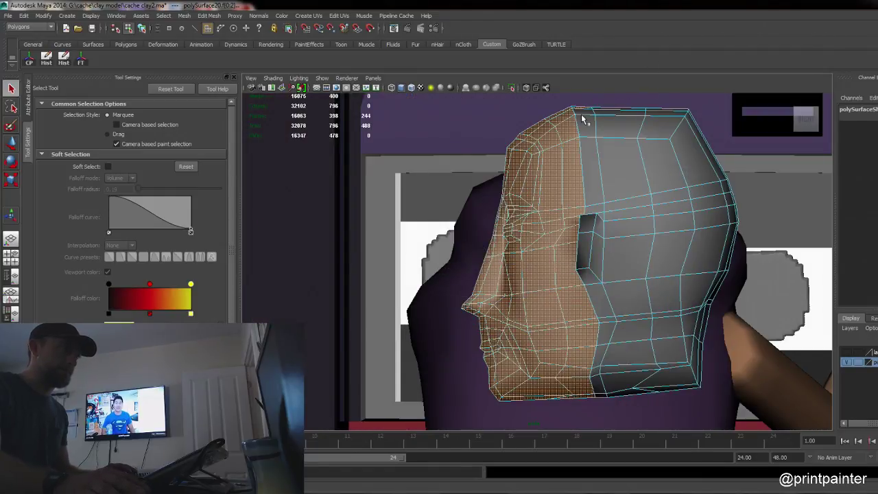
ctrl+drag(601, 123, 586, 95)
Step: Add the front-facing faces of both ears to the selection in the front view
key(space)
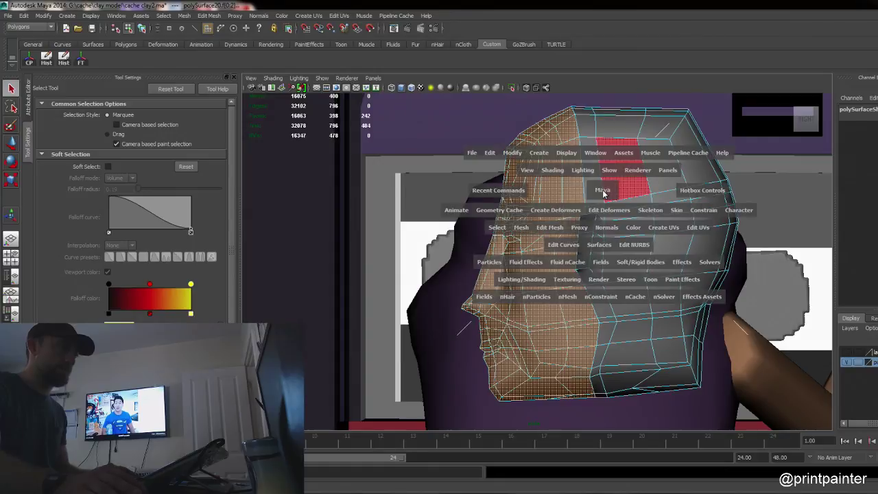
drag(602, 197, 603, 223)
alt+right_drag(587, 274, 644, 276)
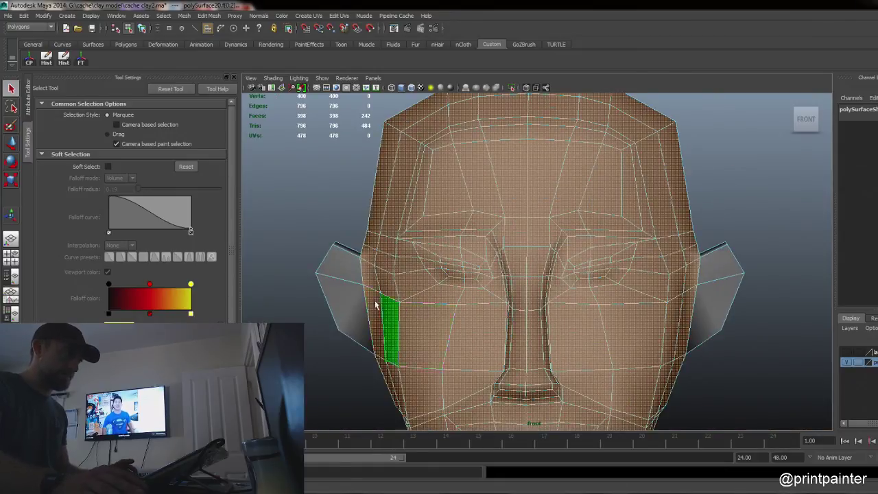
shift+click(340, 270)
shift+click(350, 302)
shift+click(731, 273)
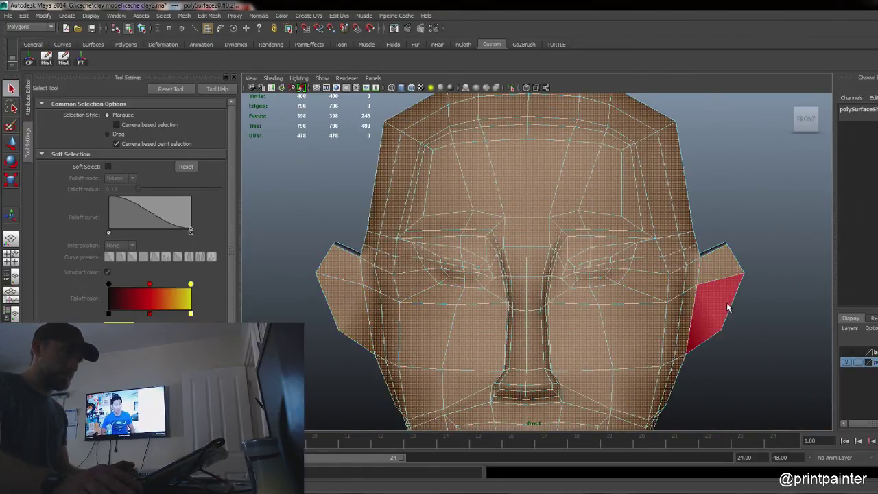
shift+click(726, 309)
alt+right_drag(731, 314, 653, 284)
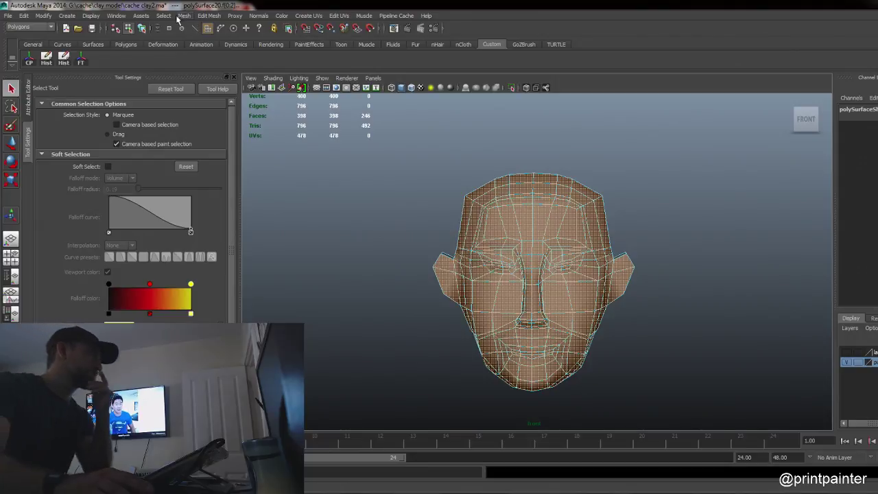
Step: Apply Planar Mapping to the selected front faces of the head
click(309, 16)
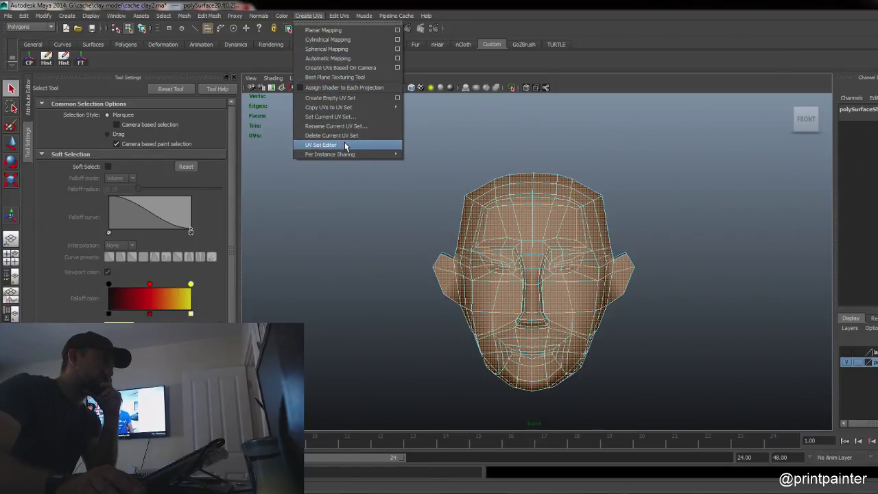
click(353, 31)
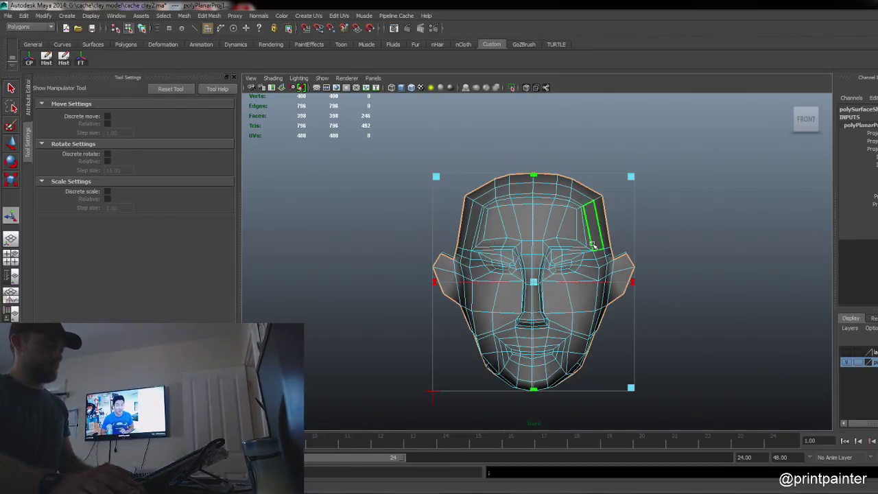
key(F11)
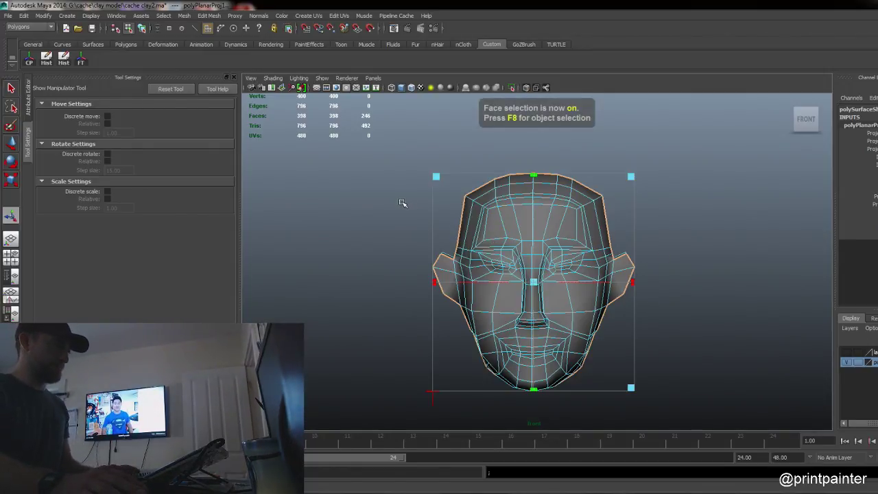
Step: Select the faces of the back half of the head, including the back of the ear, in the right side view
key(space)
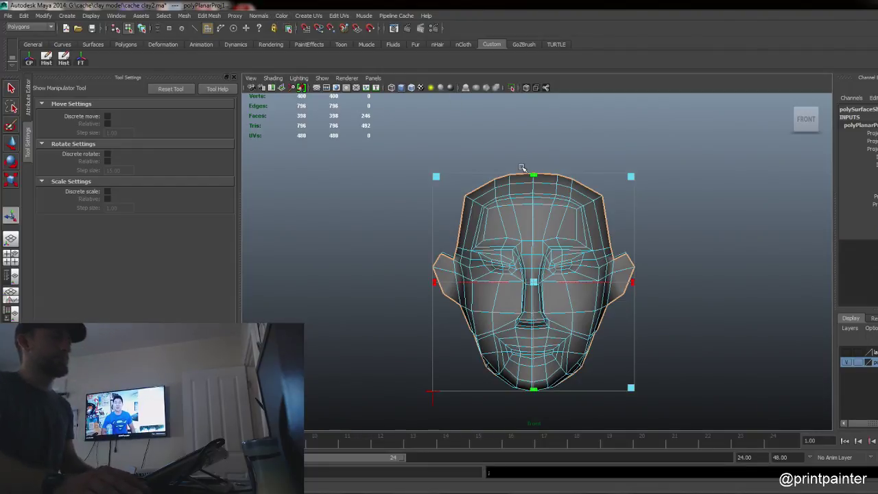
key(space)
drag(522, 169, 524, 146)
alt+drag(622, 253, 667, 258)
key(space)
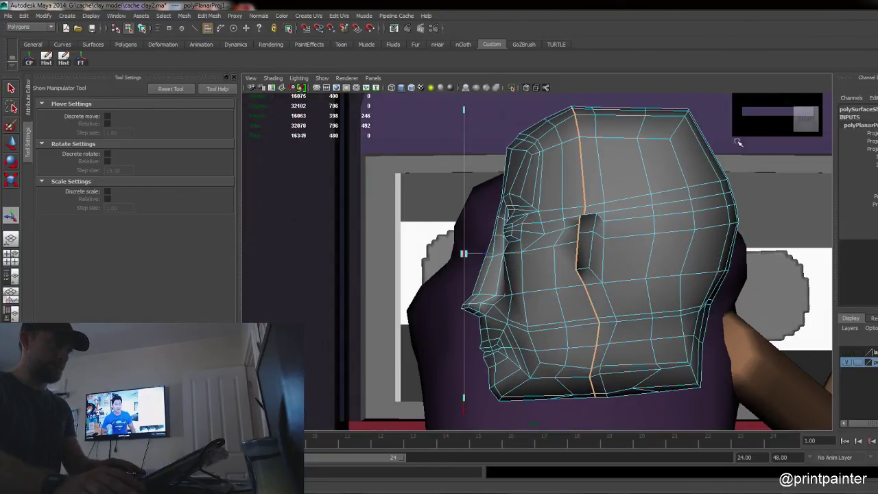
key(F11)
drag(761, 97, 602, 404)
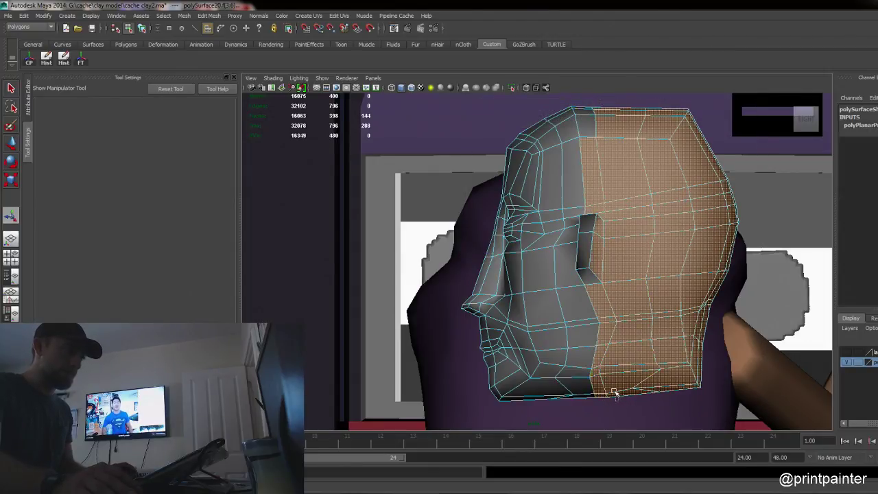
shift+click(590, 252)
shift+click(588, 126)
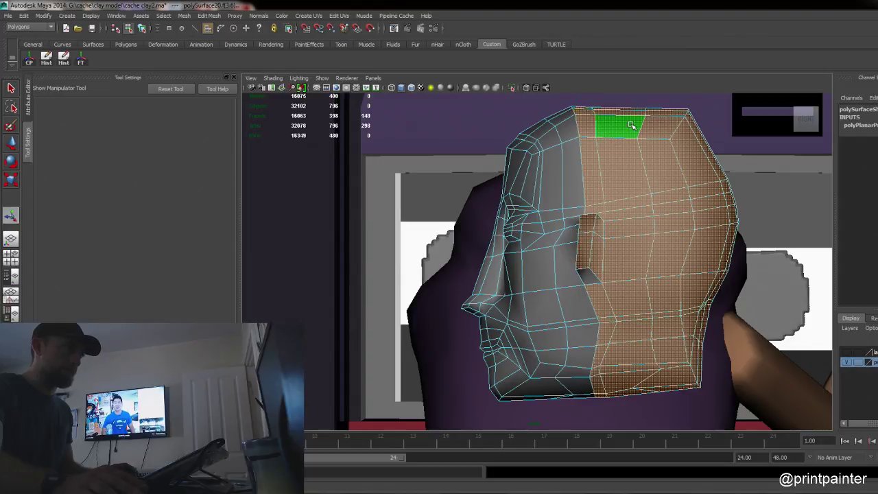
Step: Correct the stray faces around both ears and the crown so the selection covers only the back half of the head
key(space)
drag(642, 166, 645, 260)
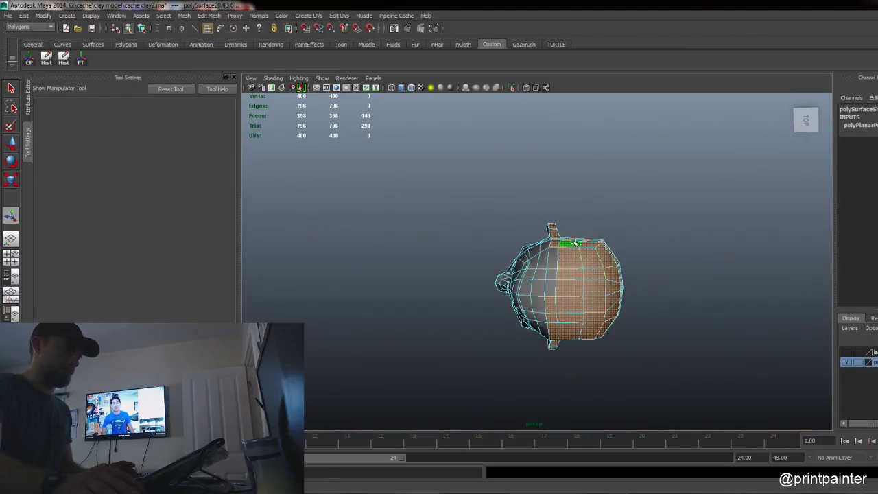
ctrl+shift+drag(553, 307, 590, 160)
key(space)
click(597, 323)
ctrl+shift+drag(519, 223, 549, 210)
key(ctrl+z)
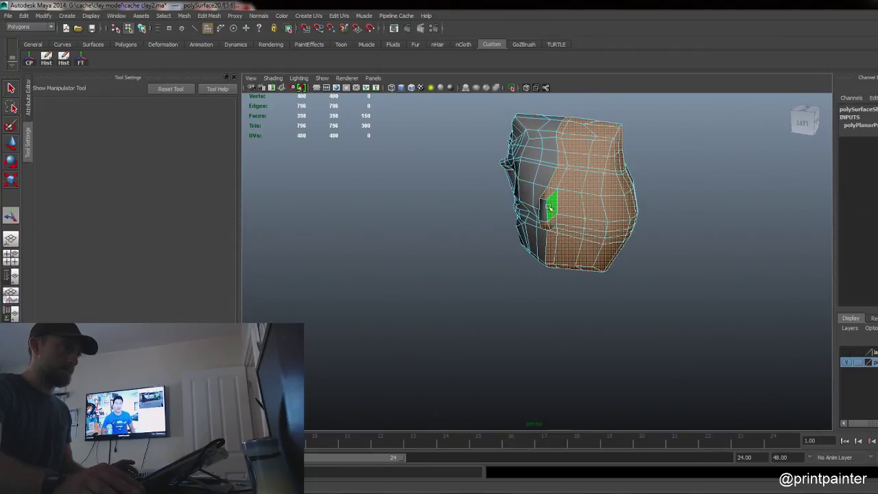
alt+drag(601, 335, 512, 239)
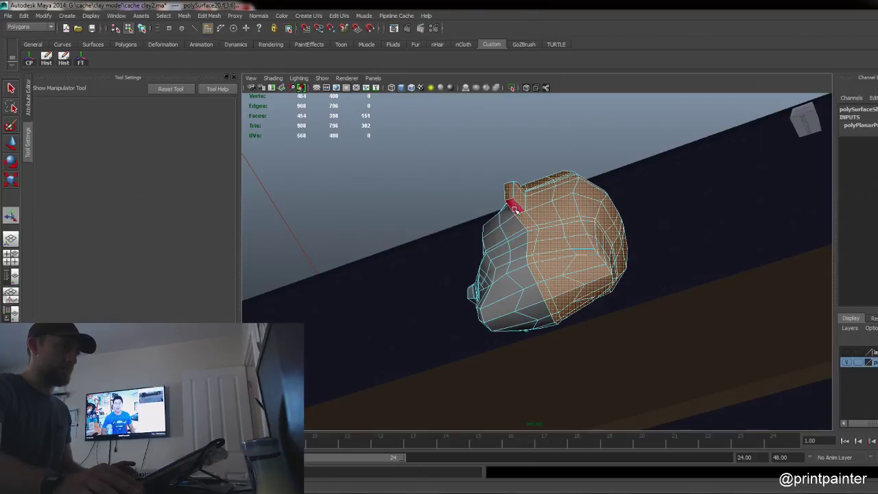
shift+click(514, 206)
alt+drag(654, 391, 609, 293)
Step: Apply Spherical Mapping with projection inserted before deformers to the selected back faces of the head
click(308, 16)
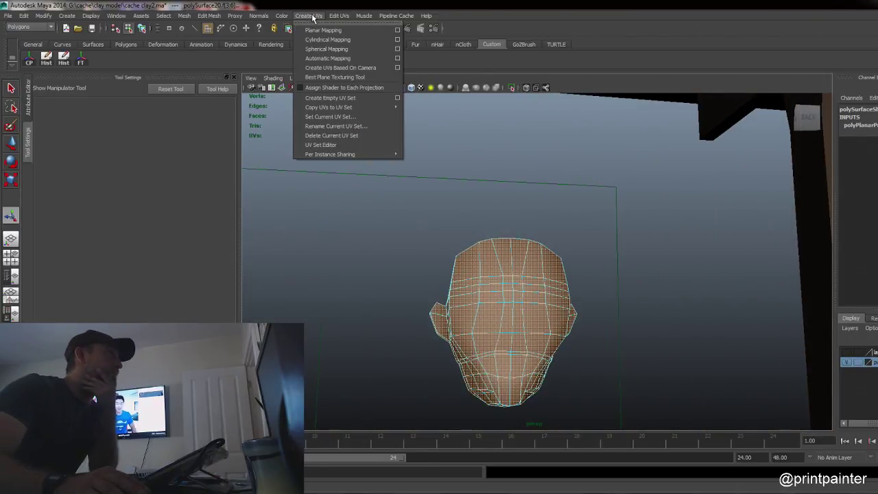
click(396, 49)
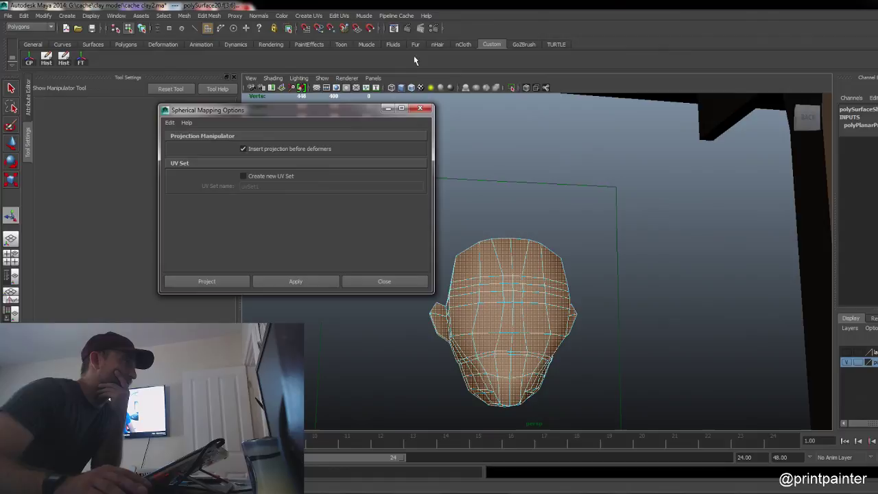
click(273, 282)
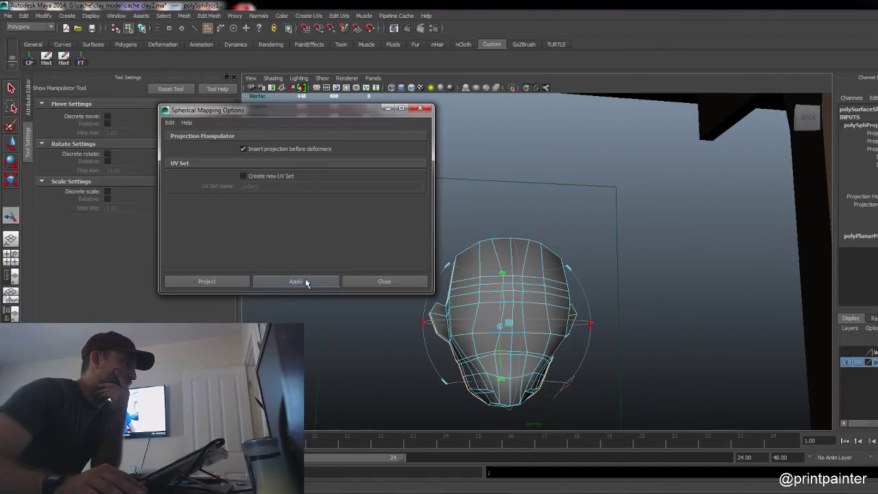
Step: Open the UV Texture Editor and examine how the spherical UV layout sits over the face image
click(116, 15)
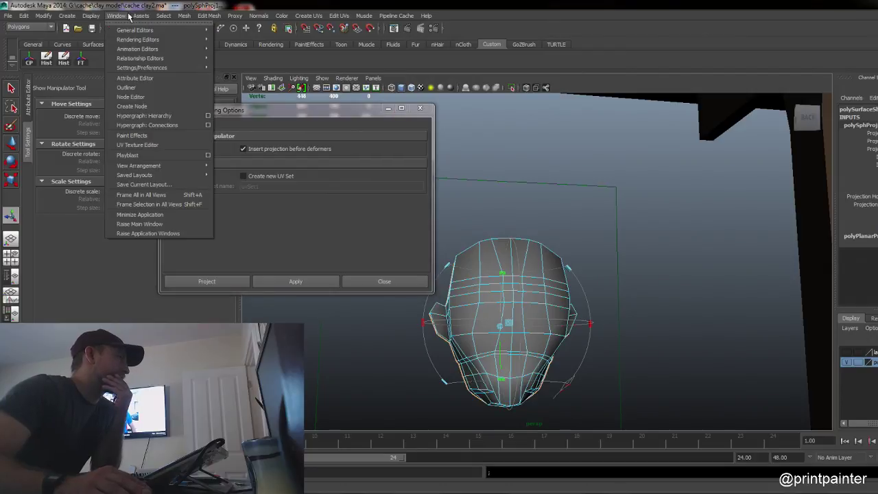
click(161, 144)
drag(258, 117, 437, 42)
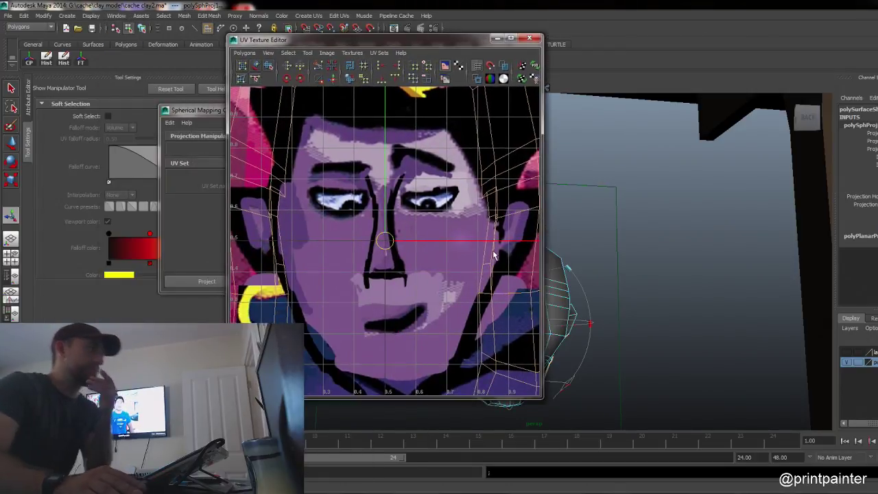
scroll(480, 247, down, 5)
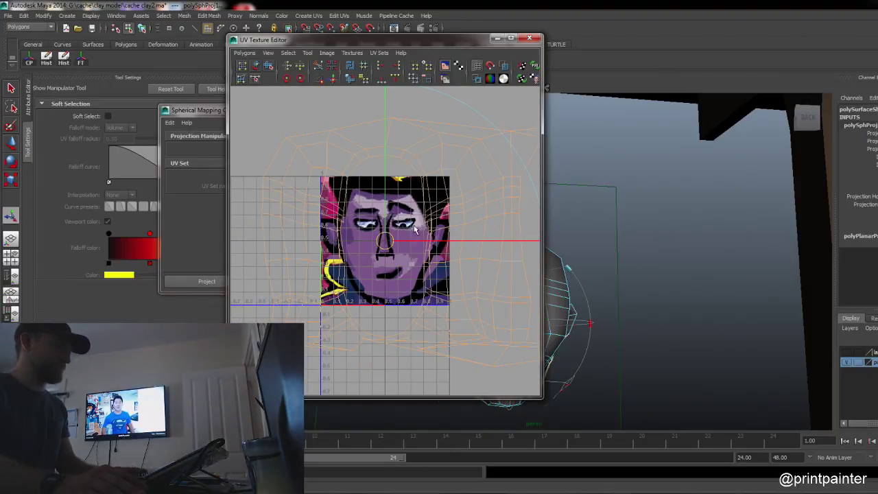
Step: Try scaling down the spherically mapped UV shell, undo it, and put away the UV Texture Editor and mapping options
click(378, 142)
key(r)
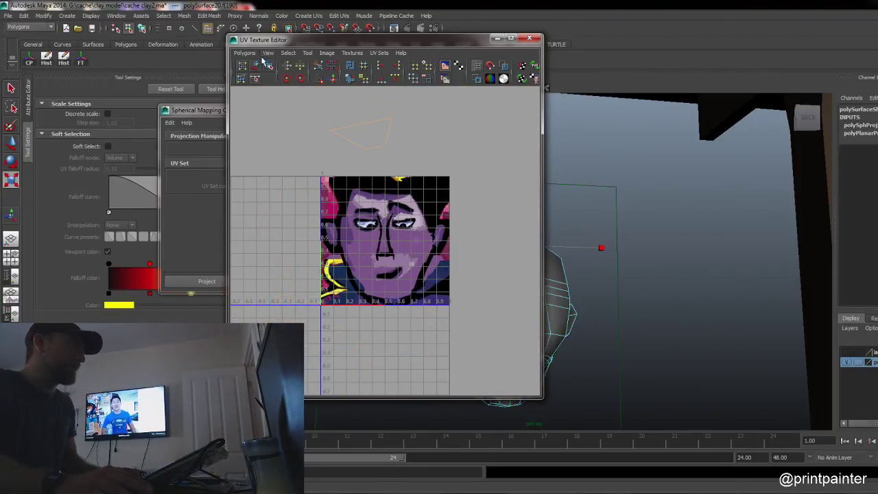
click(255, 65)
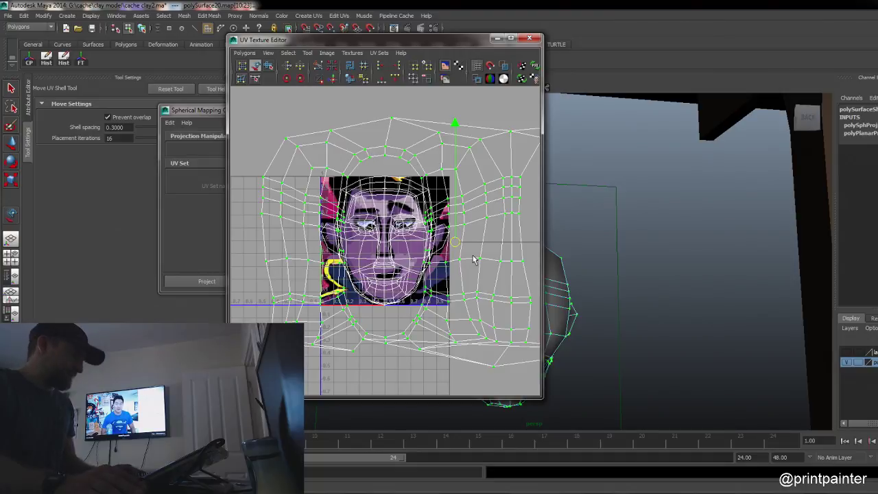
key(r)
drag(455, 240, 399, 229)
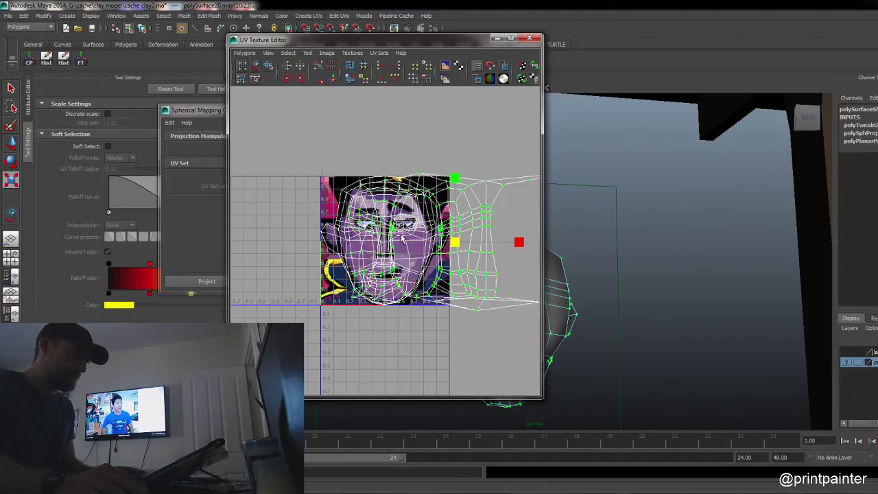
key(ctrl+z)
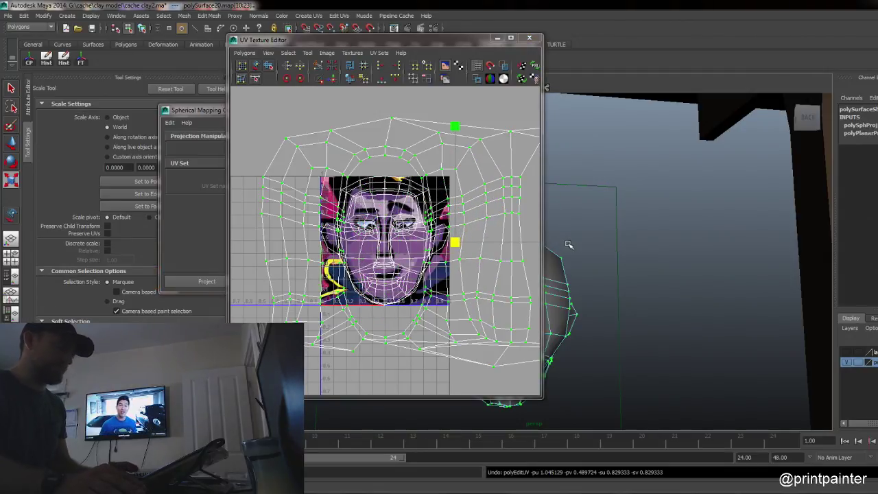
click(582, 255)
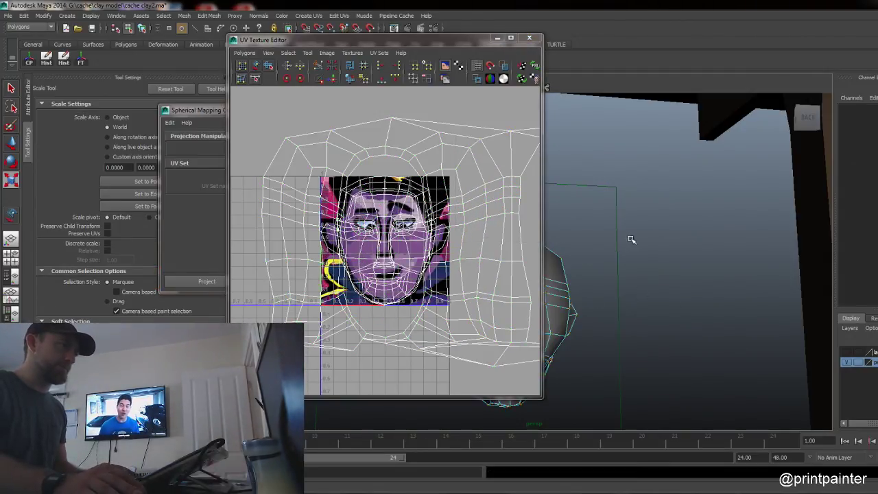
click(496, 37)
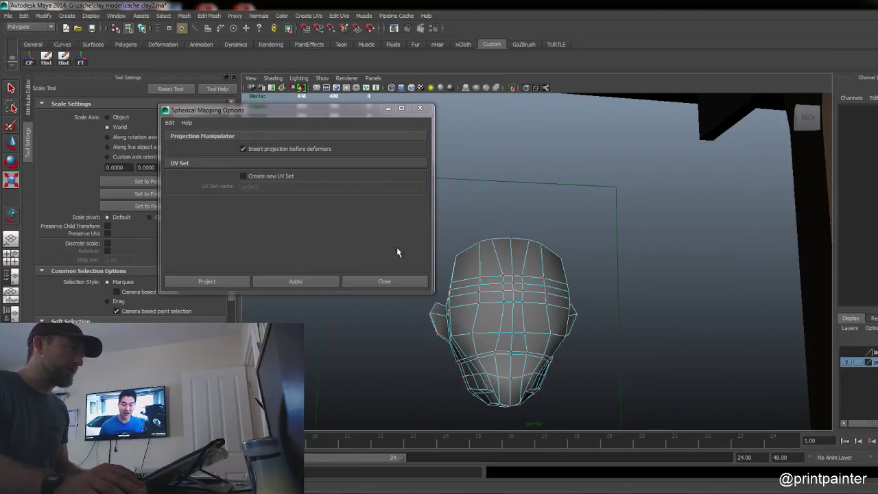
click(384, 281)
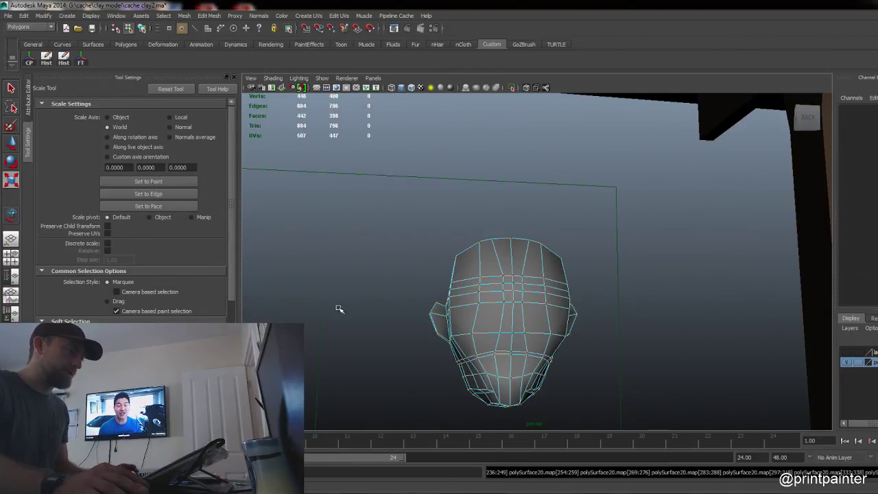
Step: Reselect the back half of the head in the right side view, adding the back of the ear and the faces above and below it
alt+drag(336, 308, 421, 324)
click(615, 312)
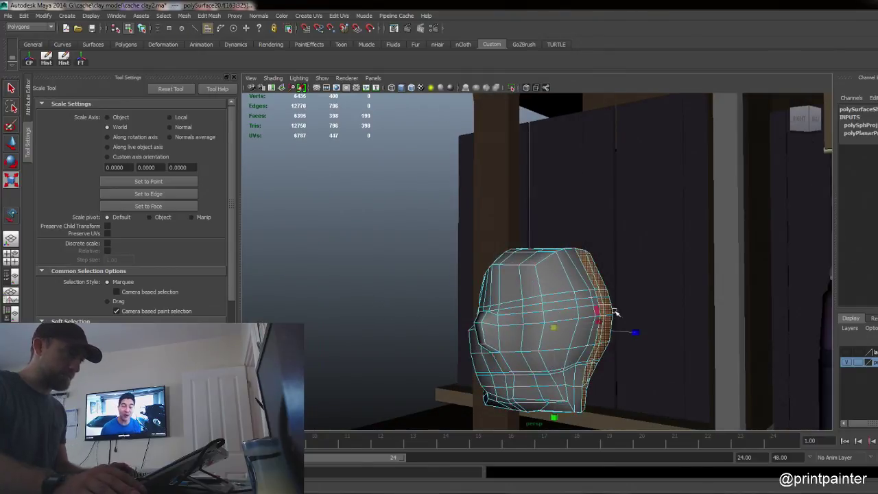
alt+drag(615, 312, 709, 317)
key(space)
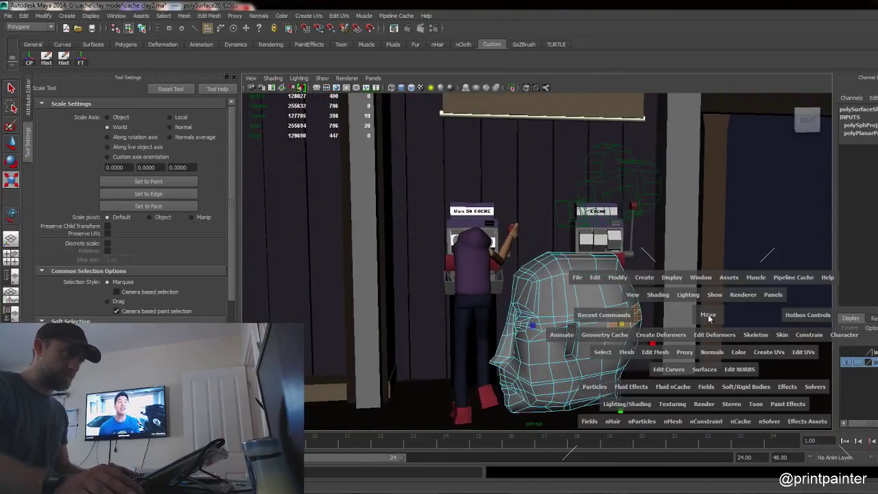
click(695, 330)
drag(746, 113, 621, 401)
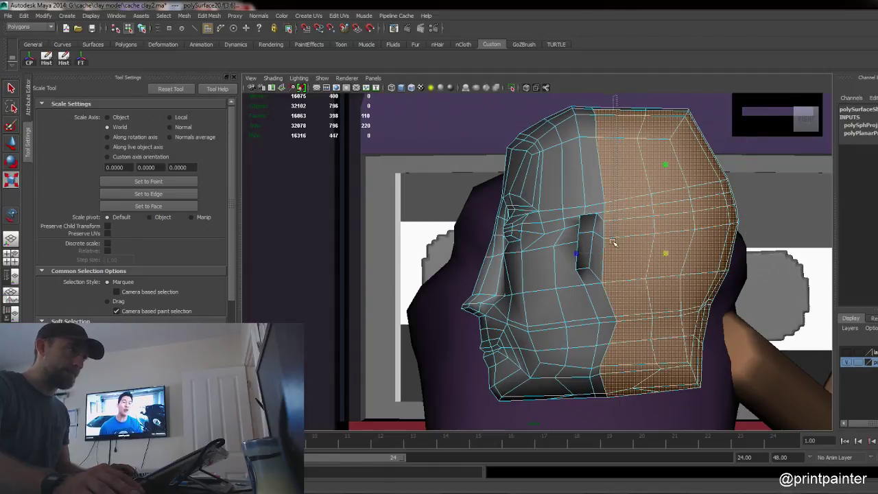
shift+drag(597, 235, 592, 233)
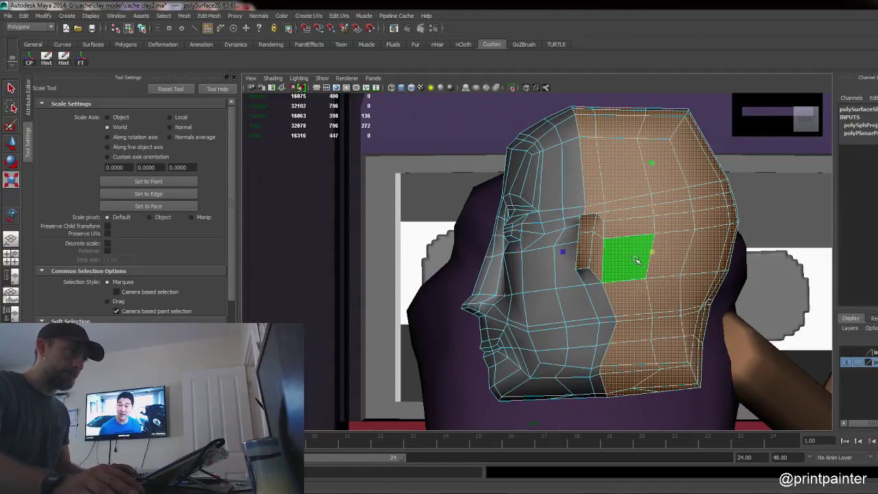
shift+drag(594, 284, 593, 285)
shift+drag(610, 356, 626, 374)
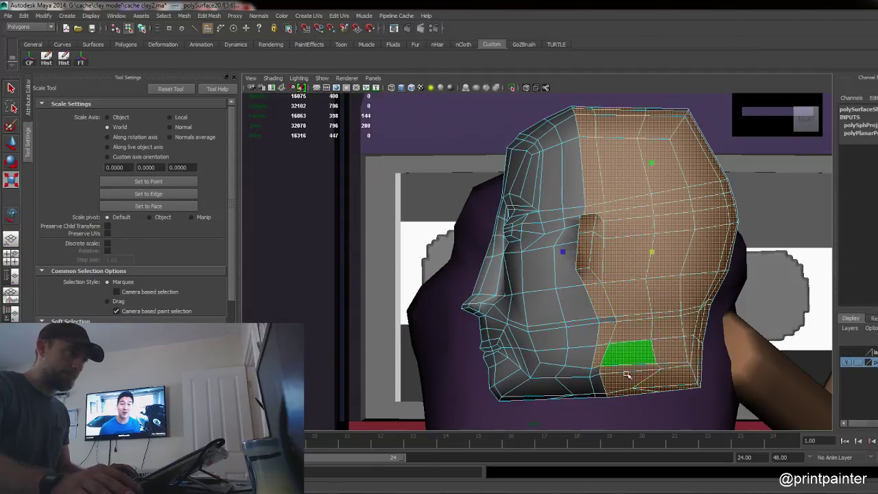
shift+drag(602, 414, 602, 413)
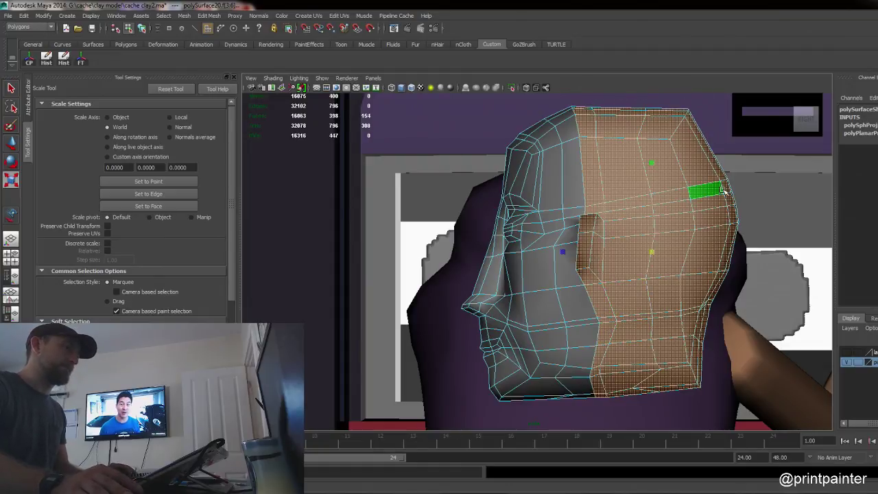
Step: Remove the stray temple faces in front of the ear from the selection on the left side of the head
key(space)
drag(690, 234, 597, 256)
alt+drag(539, 288, 564, 285)
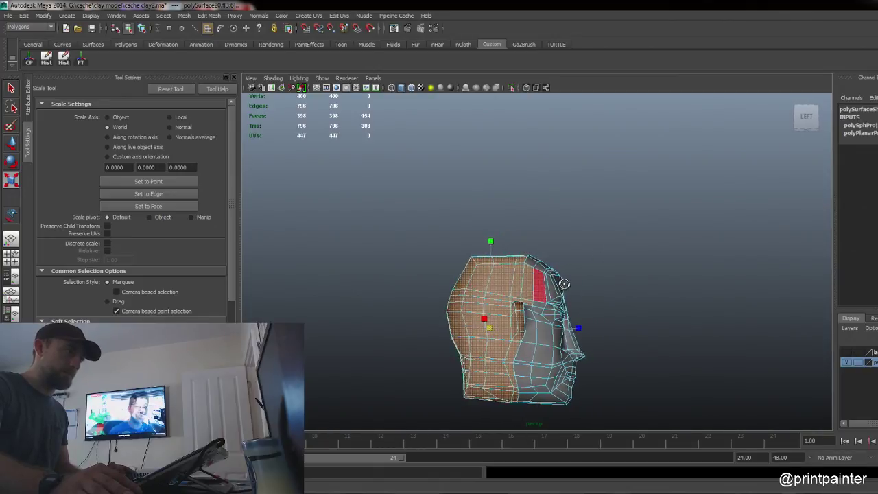
shift+drag(606, 251, 538, 337)
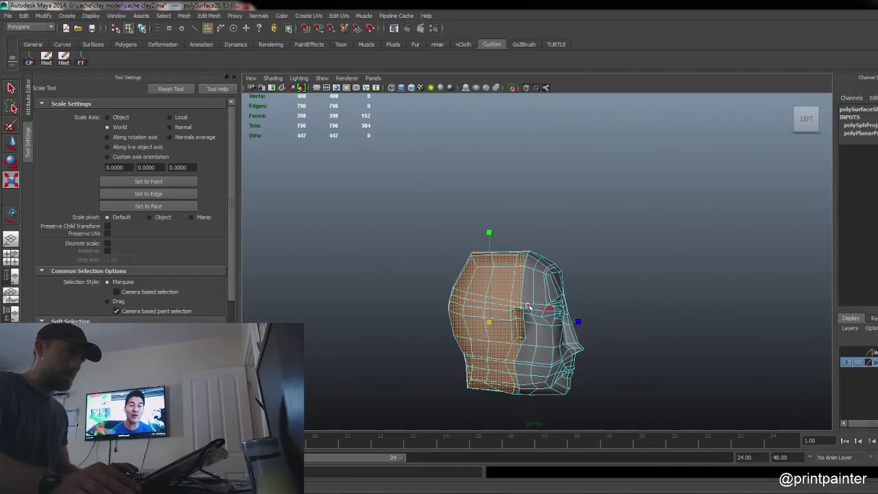
alt+drag(549, 370, 322, 325)
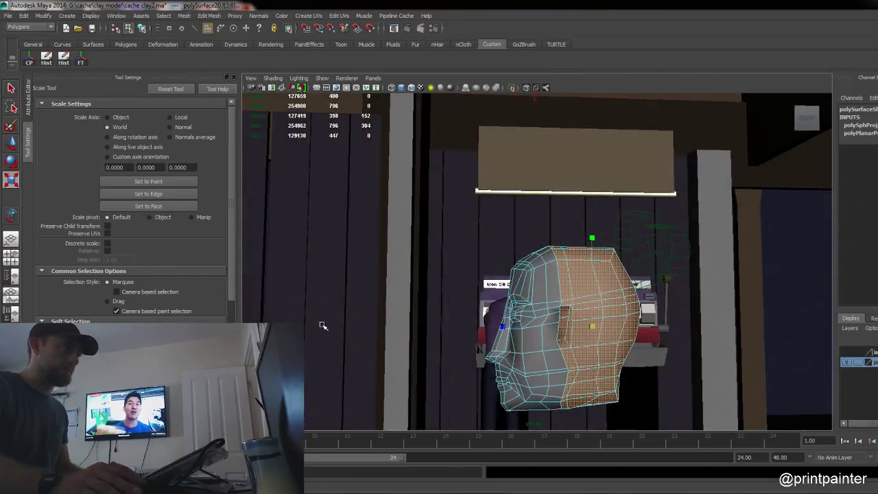
Step: Apply Planar Mapping to the selected back faces, fitted to the bounding box and projected from the Z axis
alt+drag(701, 268, 595, 273)
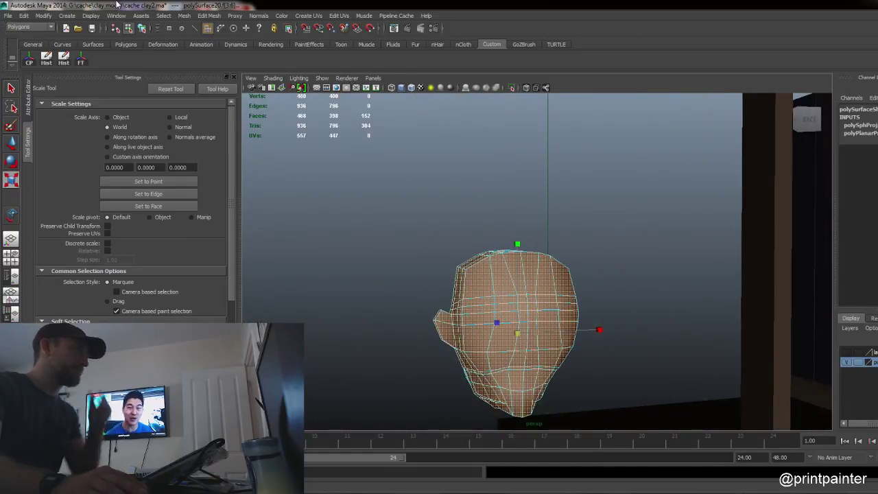
click(308, 16)
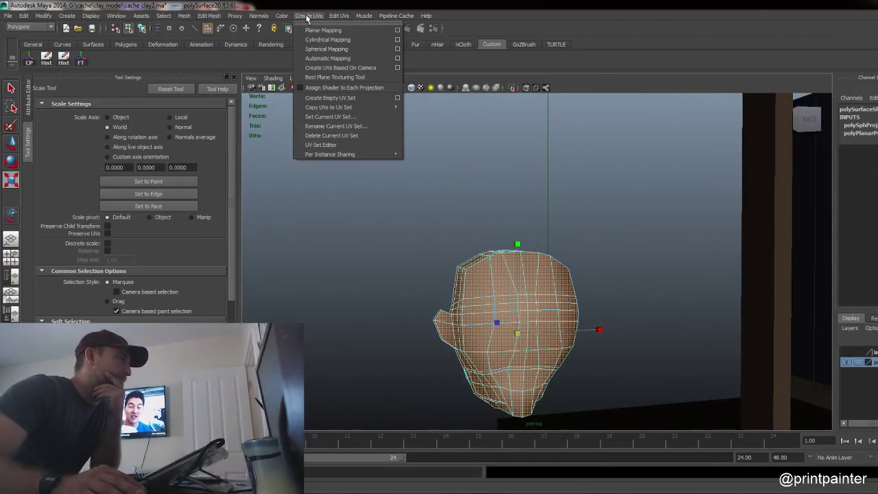
click(397, 32)
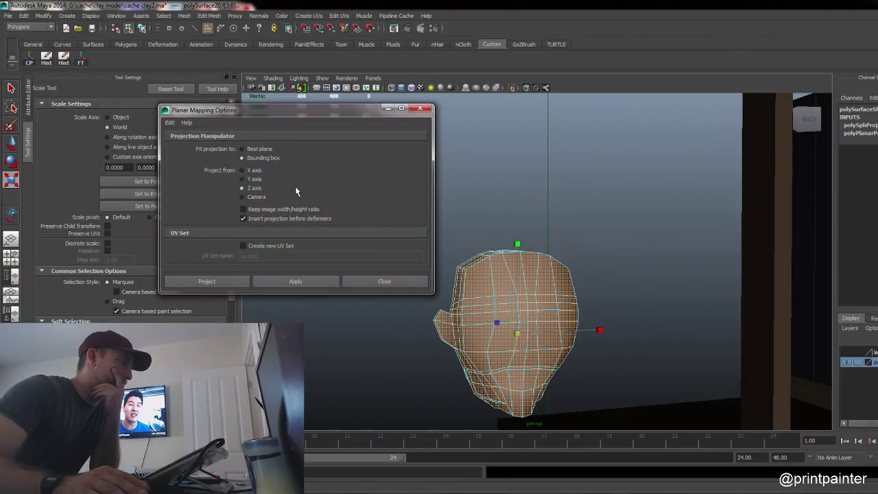
click(232, 284)
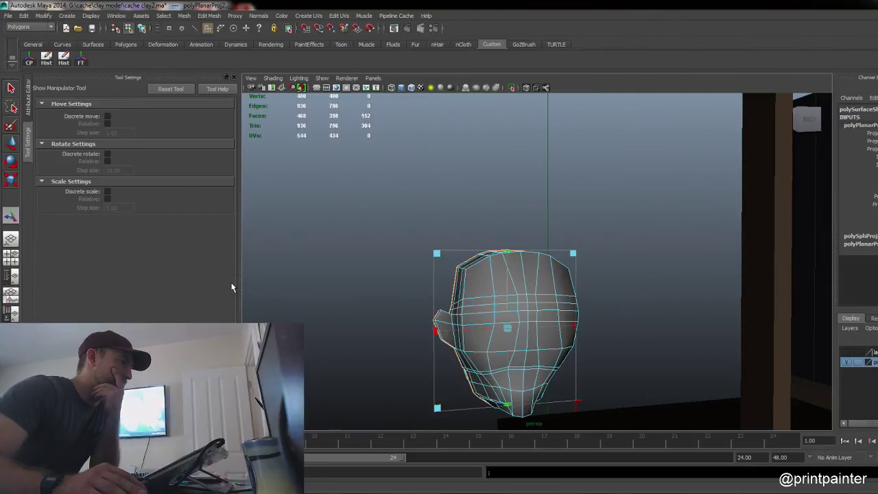
Step: Select the head as a whole object and open the UV Texture Editor to show its UVs
click(275, 259)
alt+drag(398, 298, 506, 300)
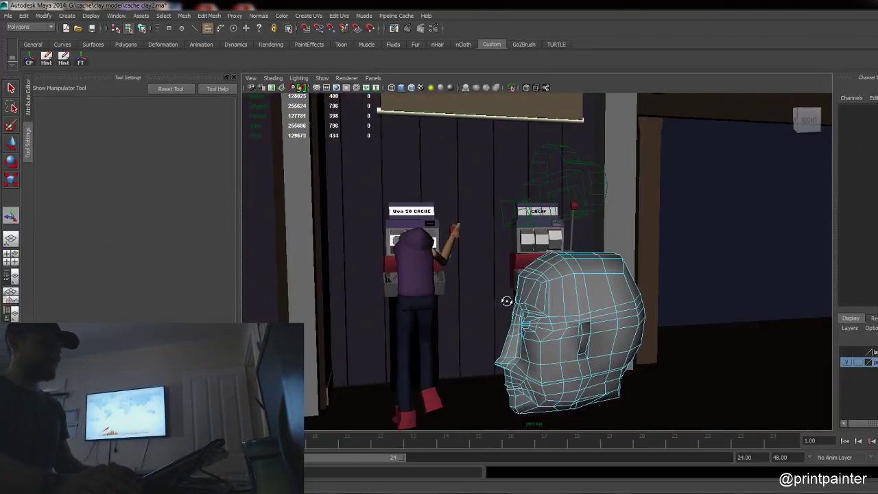
click(508, 301)
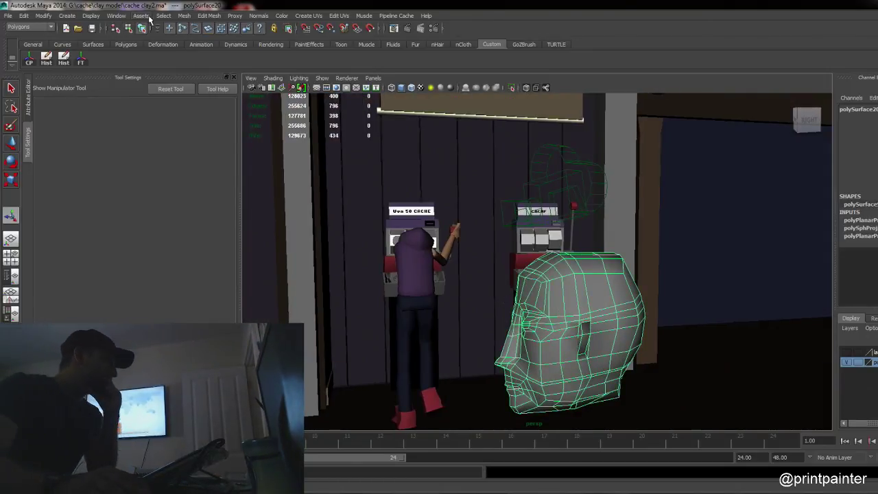
click(68, 16)
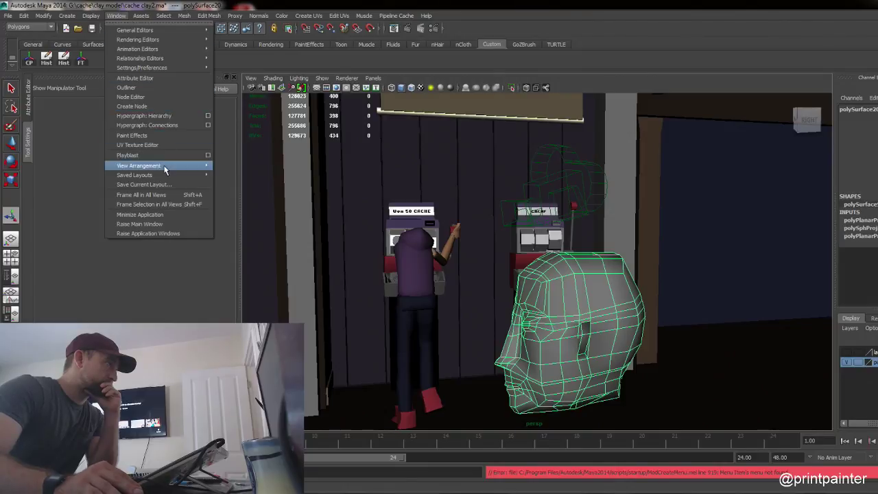
click(163, 145)
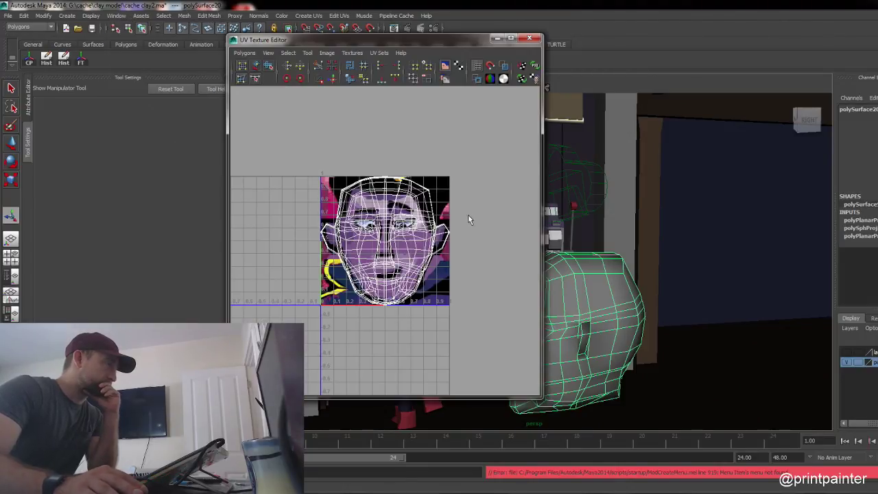
Step: Move the front-face UV shell off the face image into the empty area left of the 0-1 UV space
key(w)
click(256, 66)
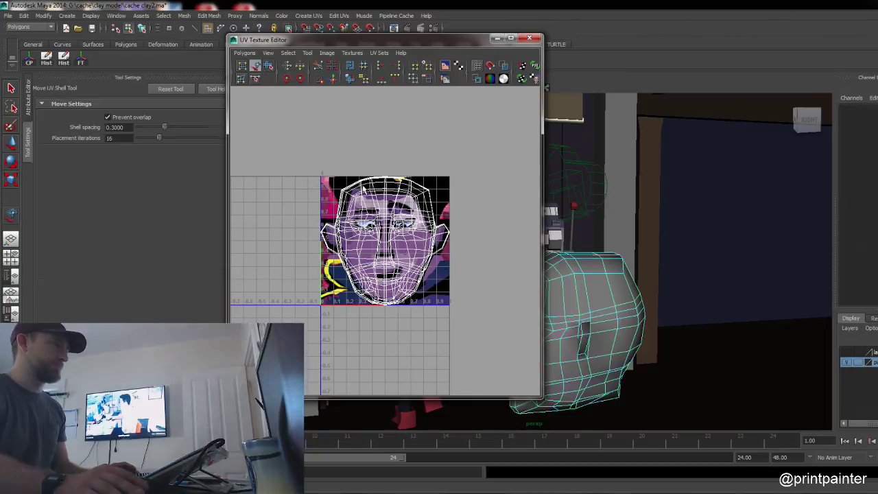
click(412, 259)
middle_drag(417, 265, 293, 228)
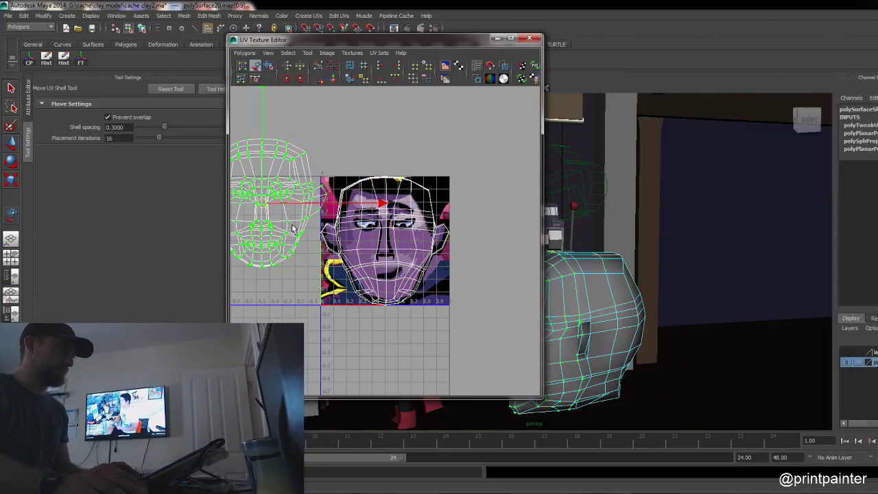
Step: Scale the back-of-head UV shell down and move it into the upper-right corner of the face image, clear of the face
drag(395, 264, 306, 245)
key(w)
key(e)
key(r)
key(w)
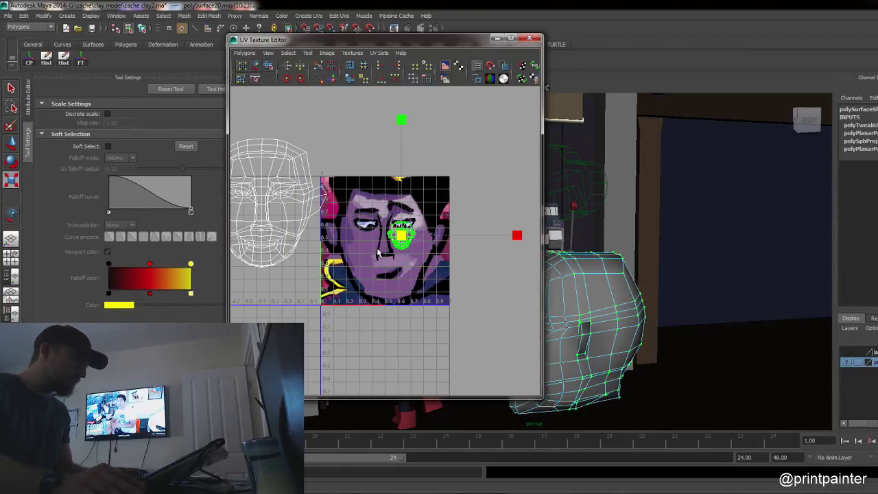
drag(400, 239, 434, 196)
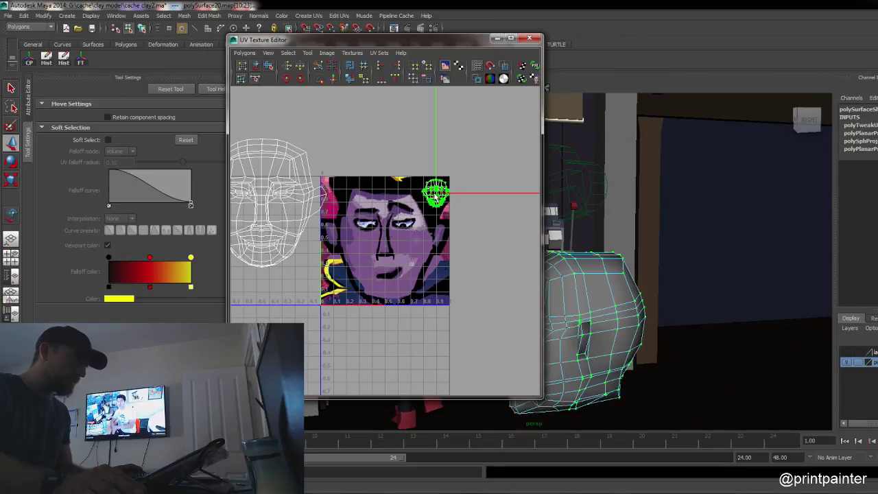
click(376, 238)
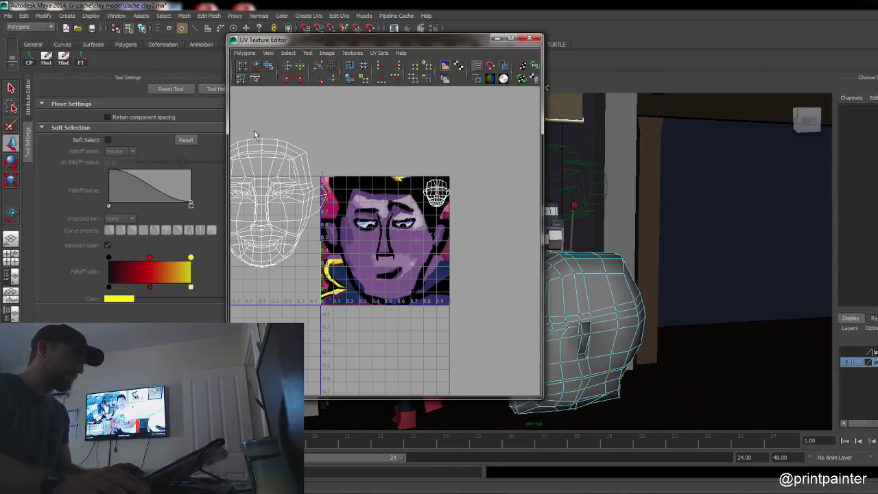
Step: Move the whole front-face UV shell onto the painted face, aligning its eyes, nose and chin in the enlarged UV editor
alt+middle_drag(299, 217, 378, 235)
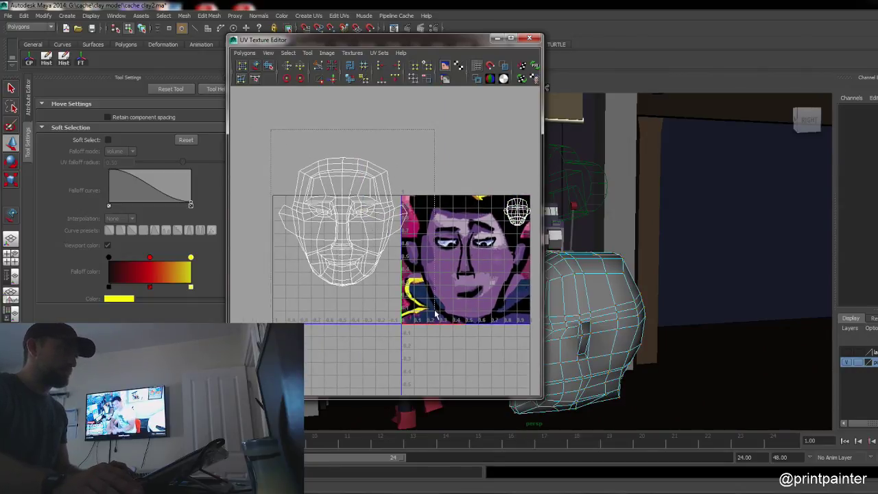
drag(435, 313, 436, 312)
click(509, 39)
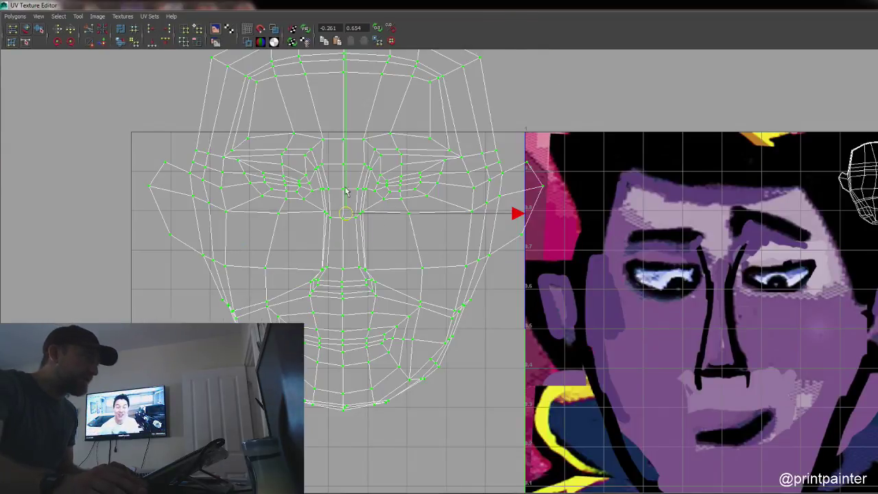
drag(350, 214, 725, 280)
alt+middle_drag(724, 280, 637, 197)
mouse_move(644, 196)
mouse_down()
mouse_move(638, 213)
mouse_move(626, 210)
mouse_move(641, 206)
mouse_up()
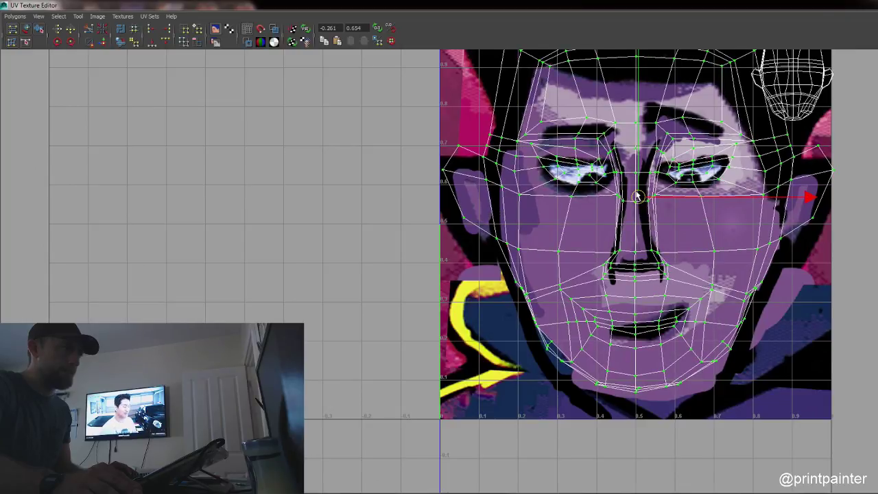
mouse_move(637, 194)
mouse_down()
mouse_move(640, 217)
mouse_move(639, 201)
mouse_up()
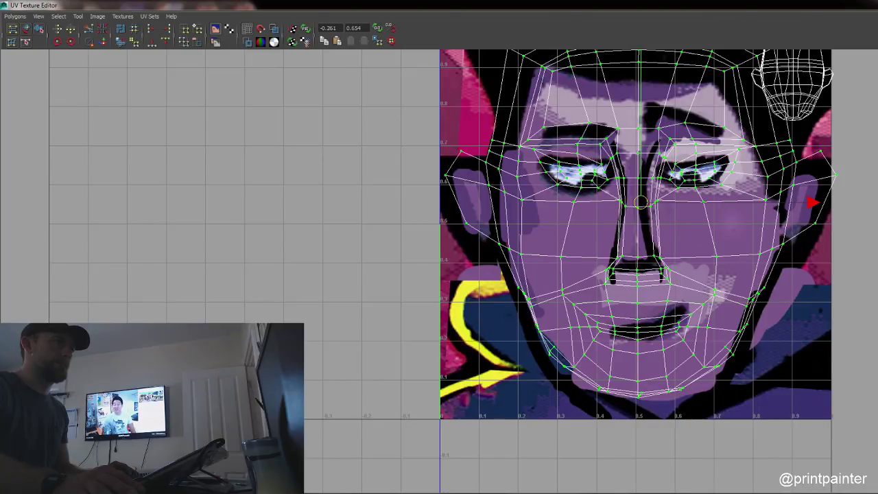
Step: Shrink the UV Texture Editor beside the viewport, return to object mode and check the head with its texture displayed
click(876, 5)
drag(469, 42, 272, 122)
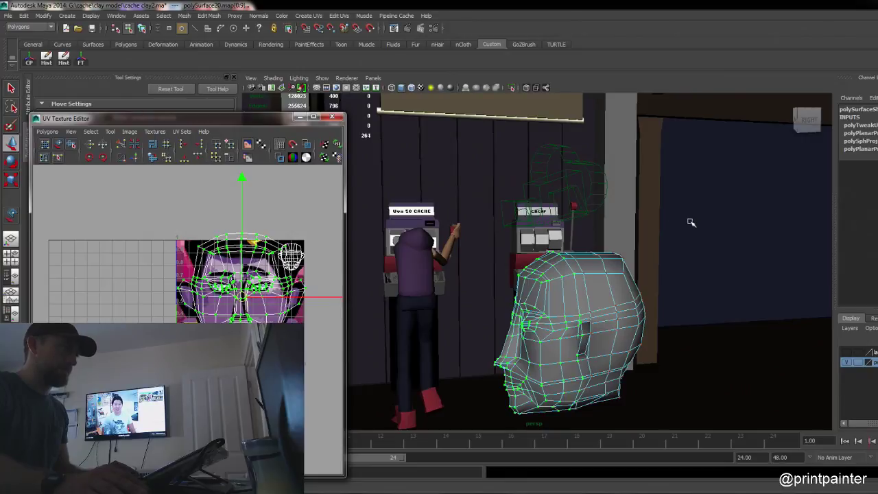
alt+drag(673, 294, 744, 296)
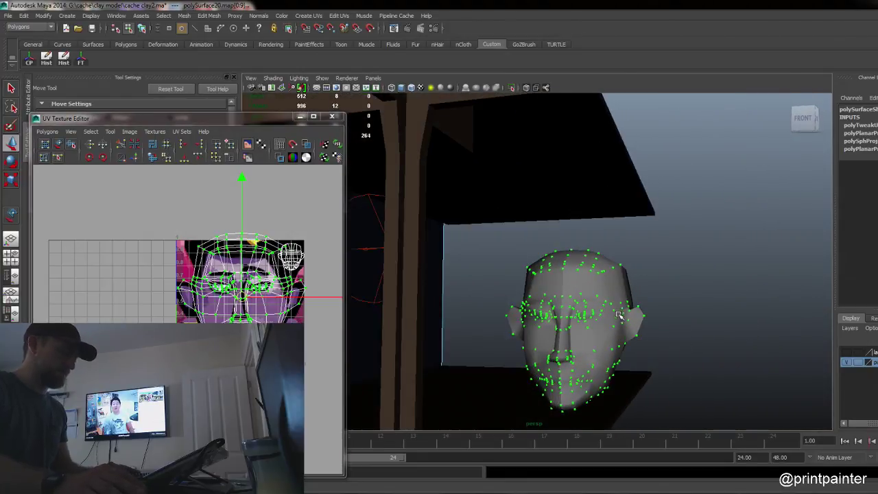
key(F8)
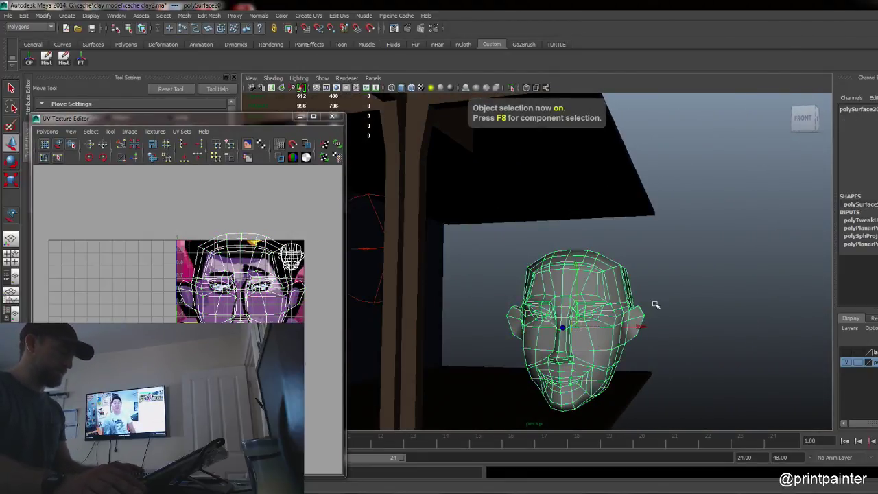
key(6)
click(680, 314)
alt+right_drag(531, 377, 760, 357)
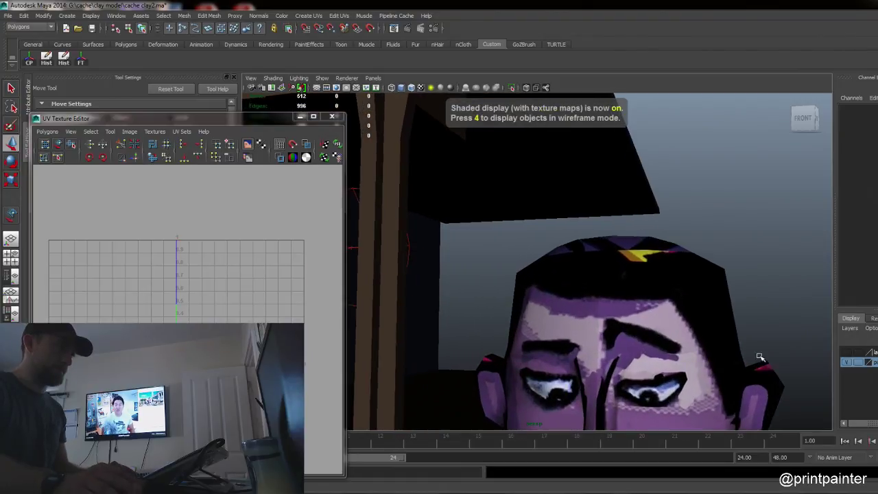
alt+middle_drag(596, 356, 549, 217)
alt+drag(548, 218, 524, 272)
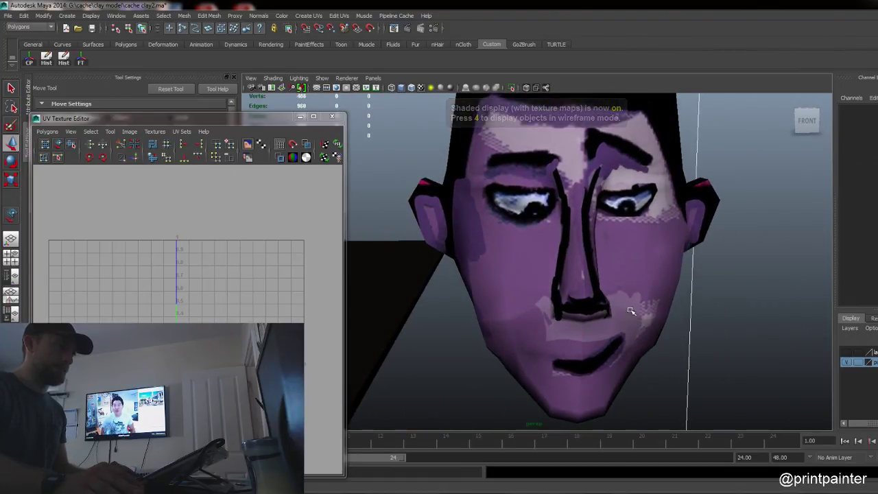
alt+drag(630, 311, 568, 319)
Step: Select the UVs around the base of the nose and move them up on the face image
click(568, 320)
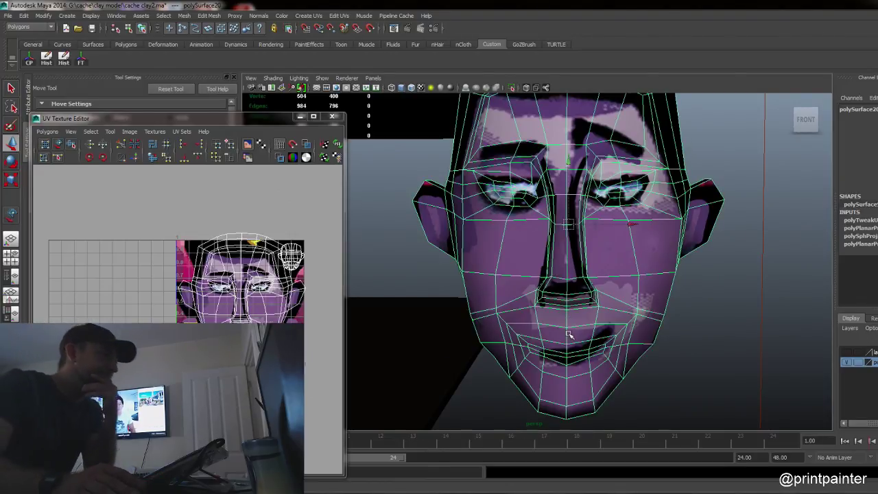
scroll(227, 300, up, 5)
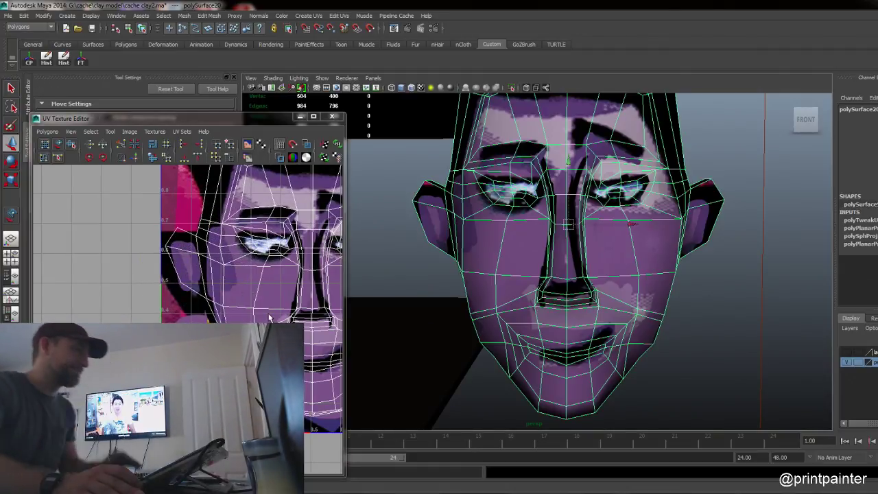
scroll(226, 300, up, 4)
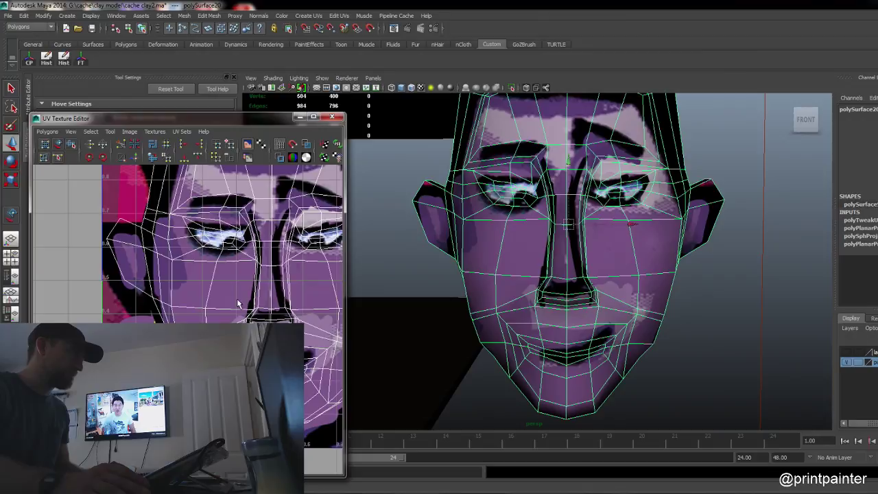
right_click(238, 304)
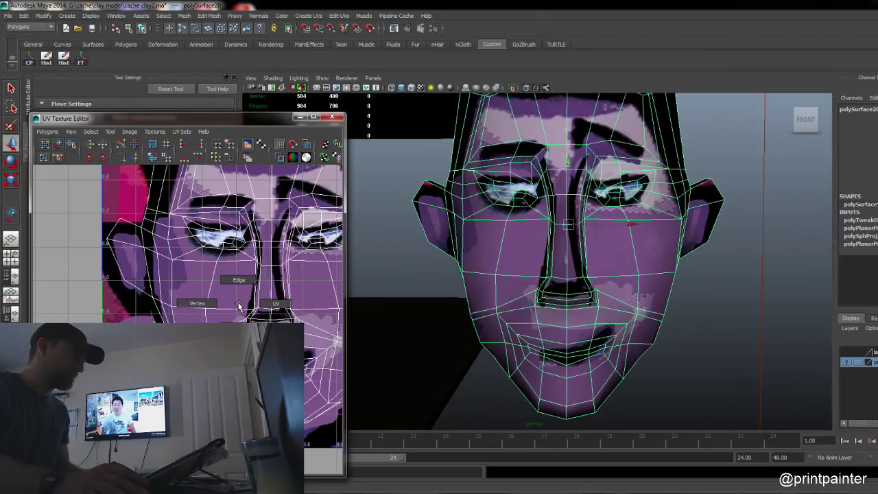
click(282, 305)
drag(302, 333, 311, 335)
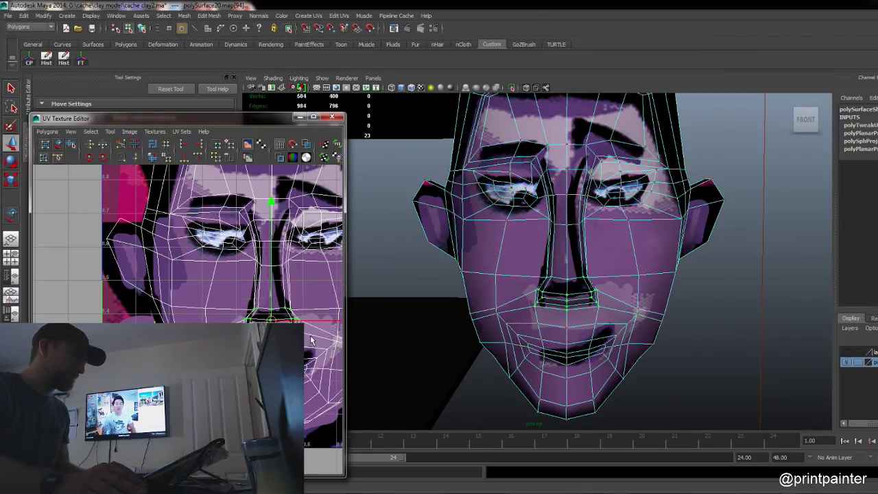
drag(272, 204, 271, 190)
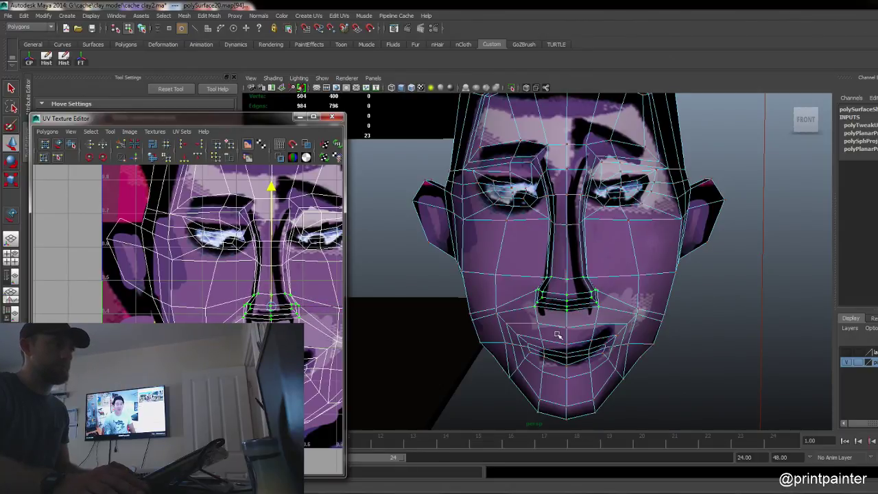
Step: Undo the nose UV move and raise those UVs again, slightly further, so the painted nostrils fit the model's nose
alt+right_drag(737, 356, 498, 326)
alt+drag(529, 341, 558, 352)
alt+right_drag(539, 353, 738, 344)
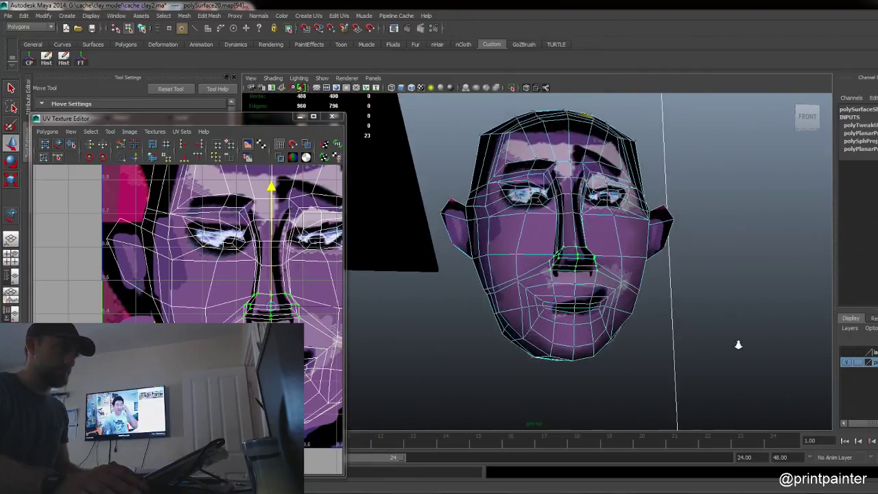
key(ctrl+z)
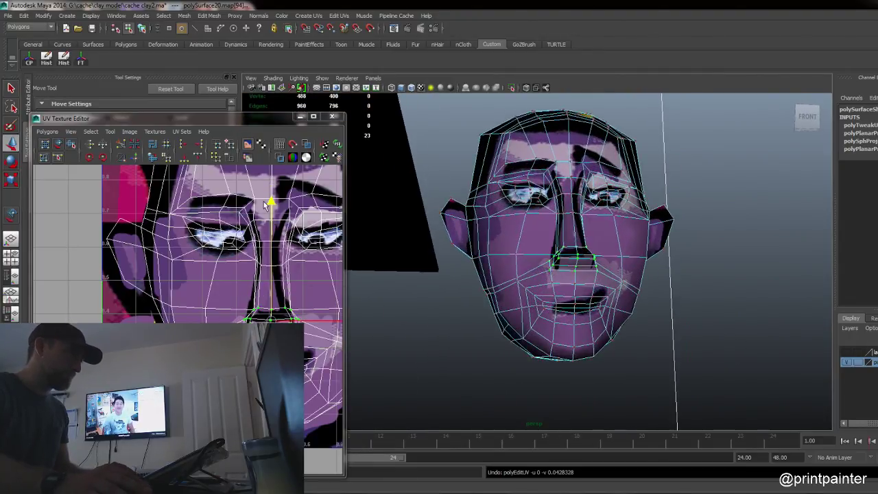
drag(271, 203, 279, 185)
alt+drag(536, 249, 539, 259)
alt+right_drag(539, 258, 633, 282)
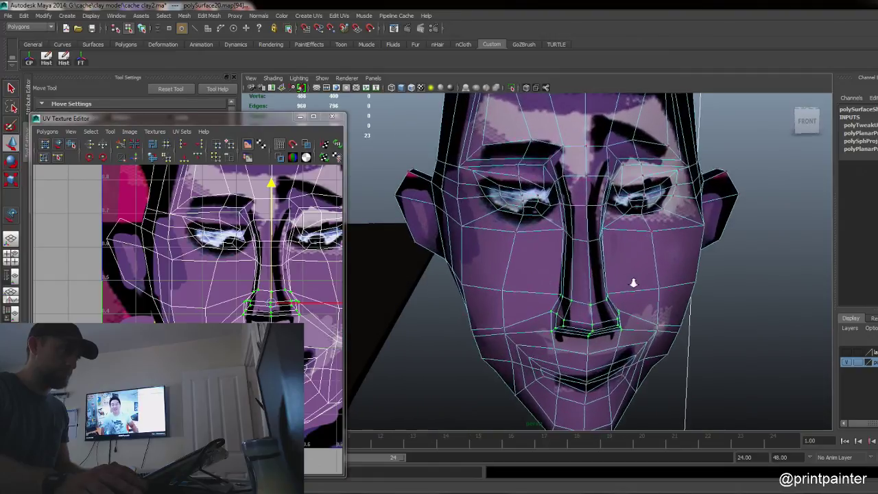
alt+drag(632, 282, 609, 283)
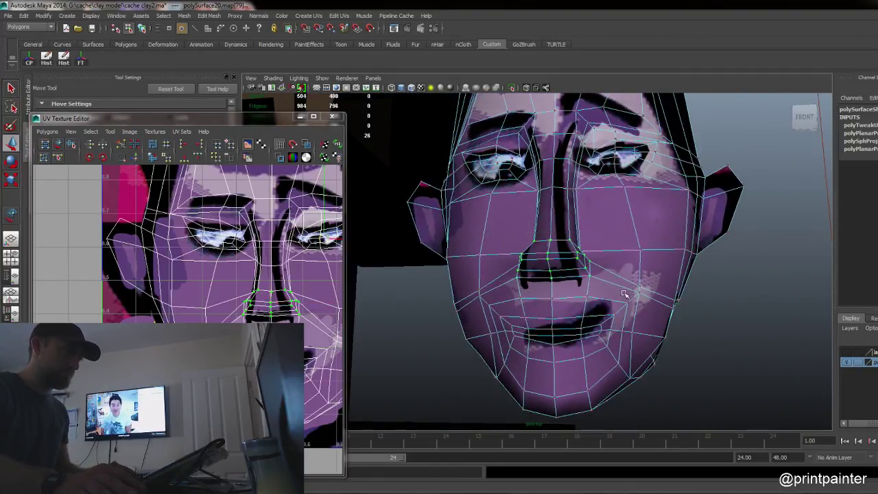
Step: Select the vertices around the tip of the nose in vertex mode and try to move them down
alt+drag(624, 290, 599, 308)
key(F8)
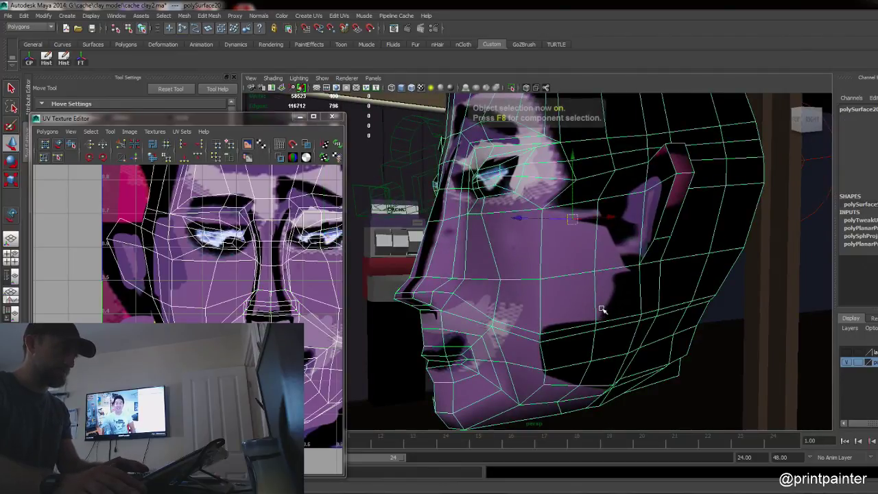
key(F9)
alt+drag(489, 329, 439, 312)
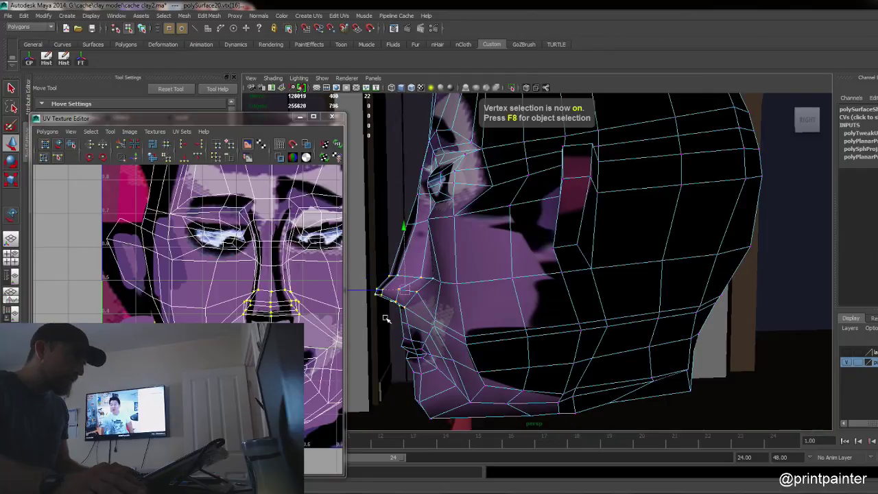
alt+drag(386, 317, 603, 315)
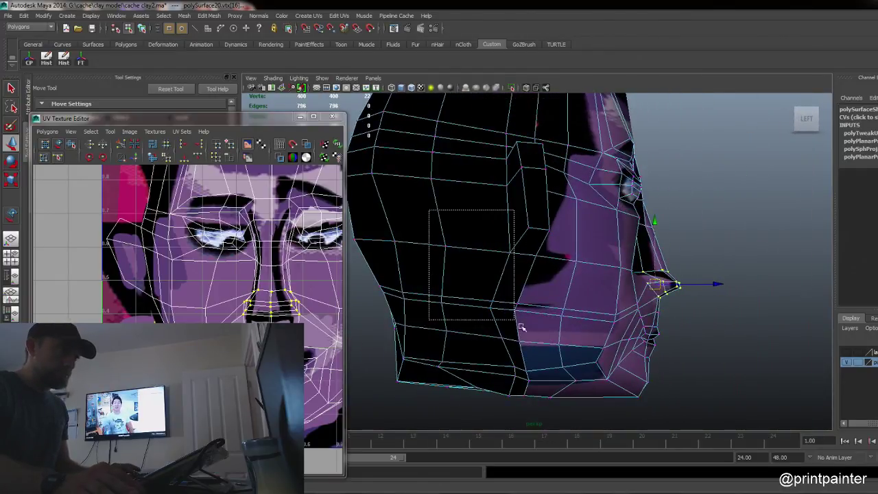
alt+drag(653, 338, 554, 348)
drag(615, 255, 618, 283)
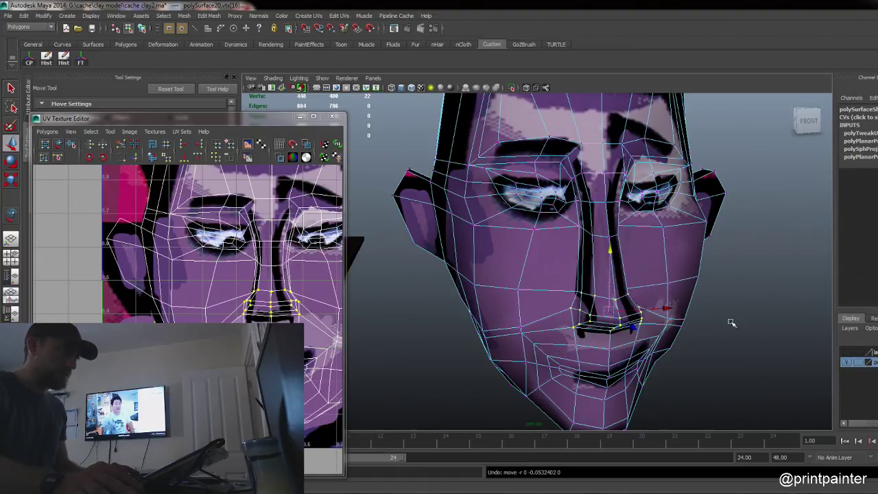
Step: Compare the head with and without texture, move the selected nose vertices slightly up and return to object mode
alt+right_drag(729, 320, 593, 269)
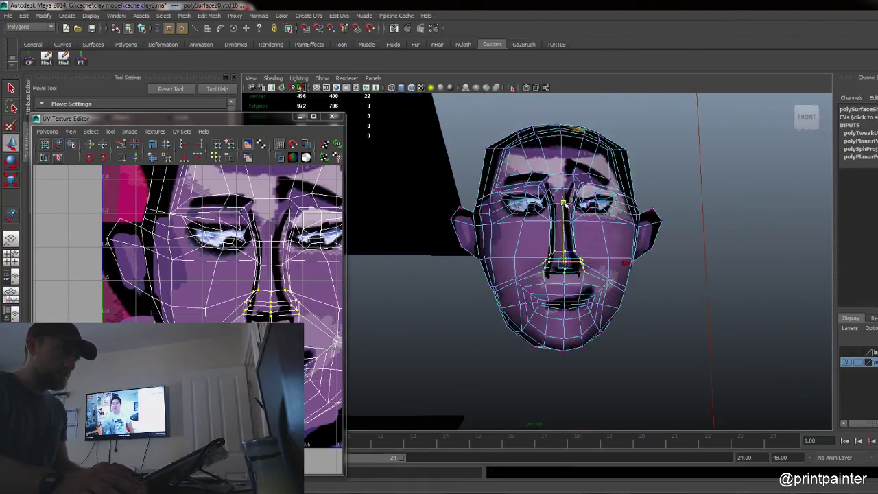
key(4)
key(5)
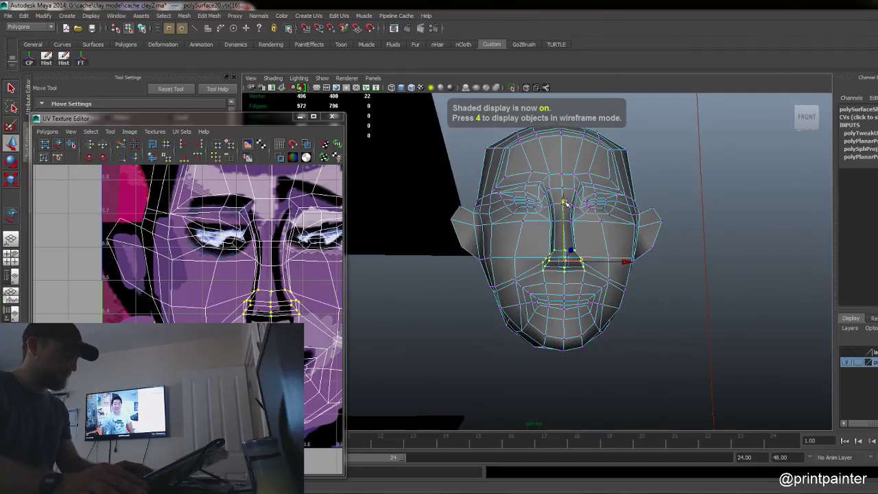
key(6)
drag(562, 202, 566, 200)
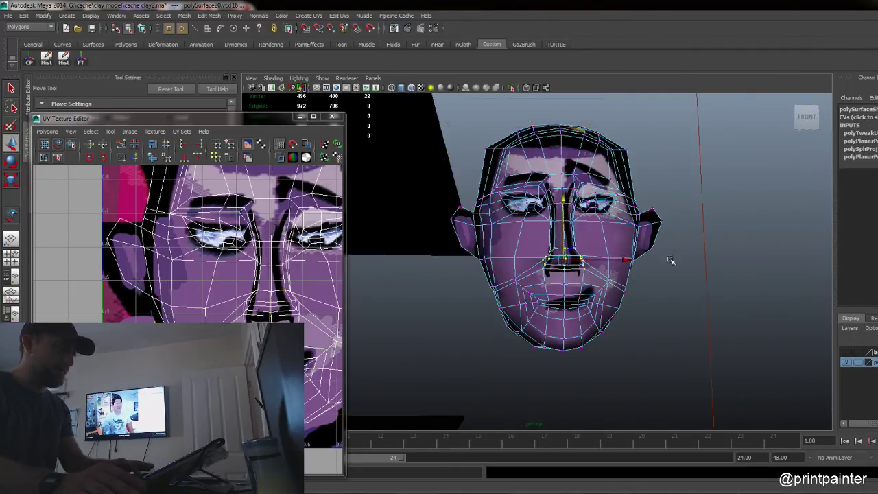
key(F8)
Step: Select the UVs around the base of the nose in UV mode and scale them narrower horizontally on the face image
alt+drag(754, 310, 707, 292)
click(505, 263)
scroll(260, 303, up, 4)
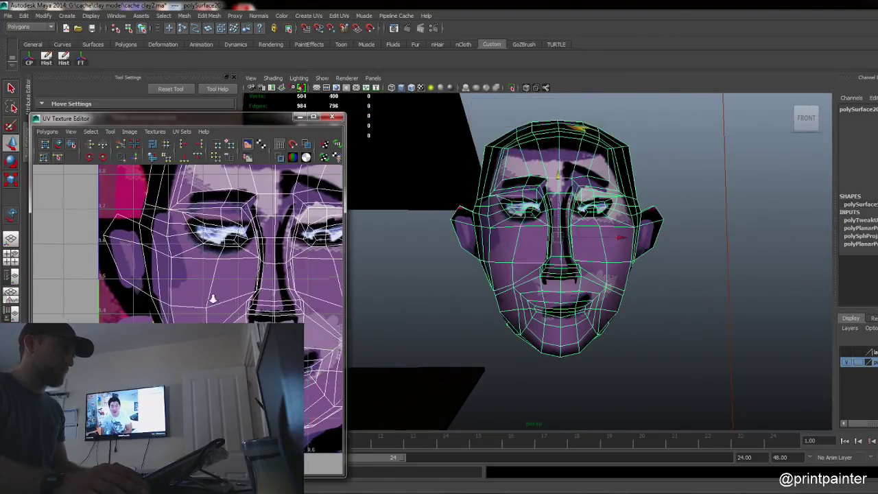
scroll(261, 302, down, 2)
scroll(261, 303, up, 3)
scroll(260, 303, down, 2)
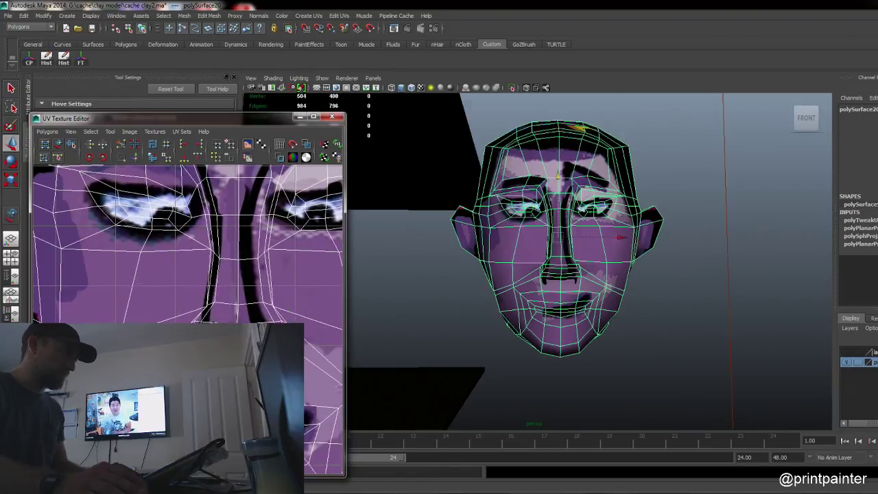
right_click(188, 320)
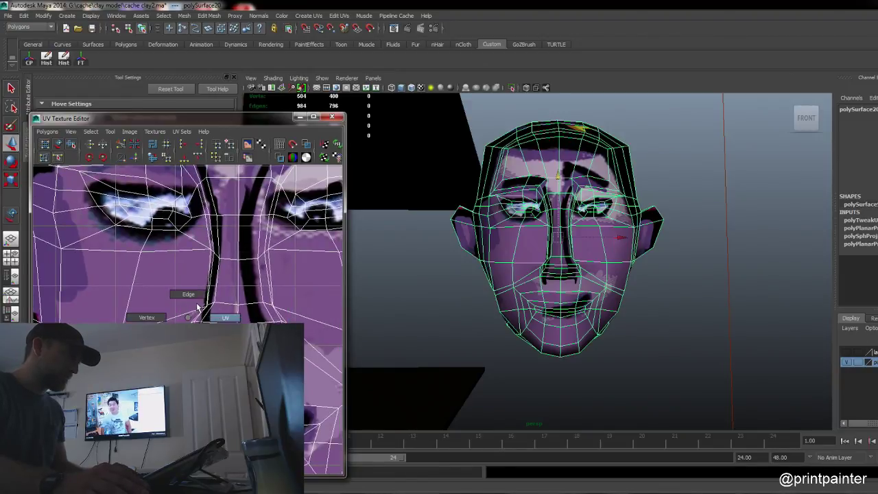
click(220, 317)
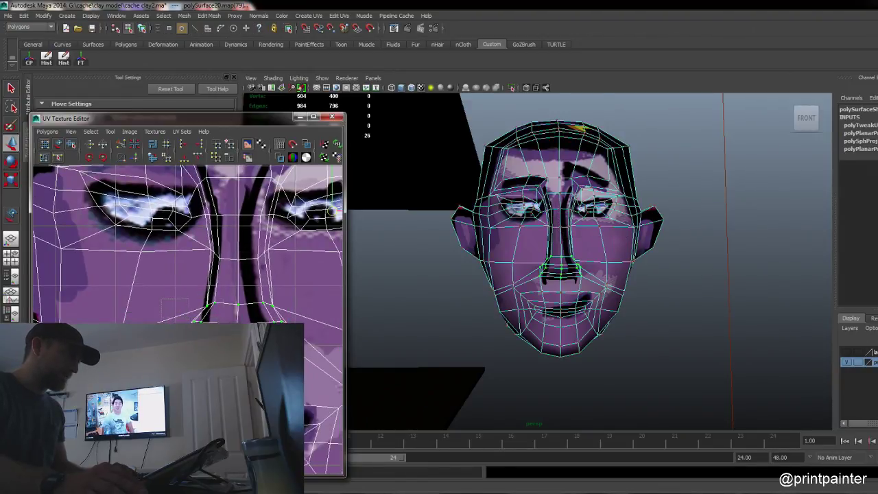
drag(307, 354, 308, 351)
alt+middle_drag(288, 322, 233, 323)
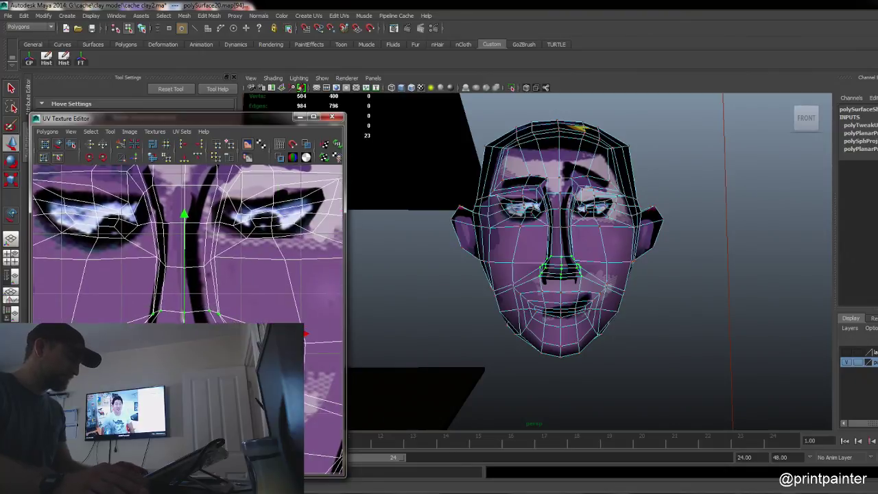
key(e)
key(r)
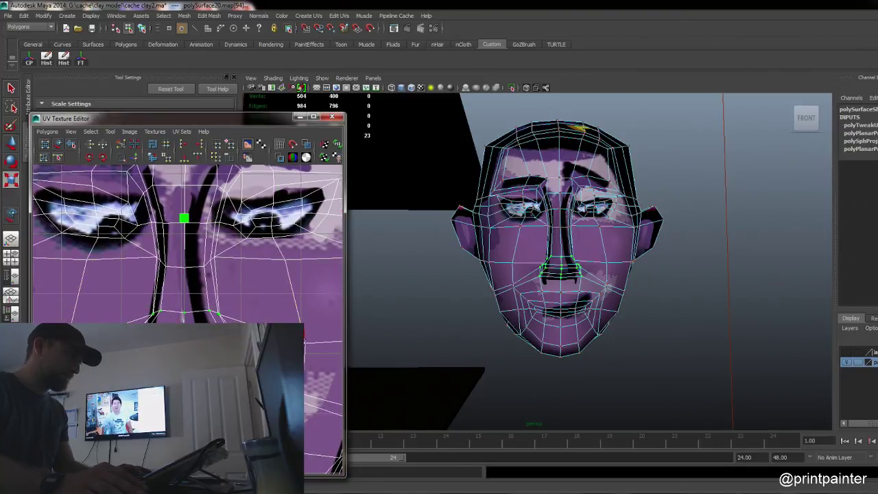
middle_drag(305, 336, 301, 337)
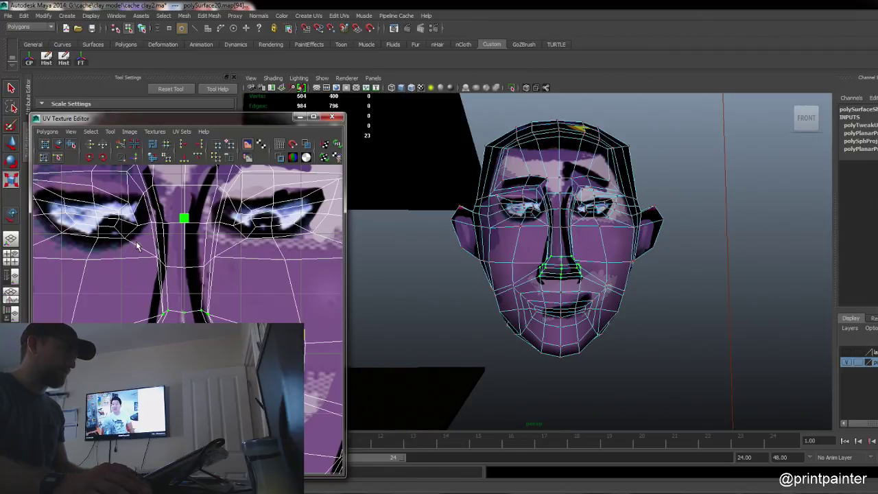
Step: Undo the nose UV scaling and narrow the same UVs horizontally again by a smaller amount
key(ctrl+z)
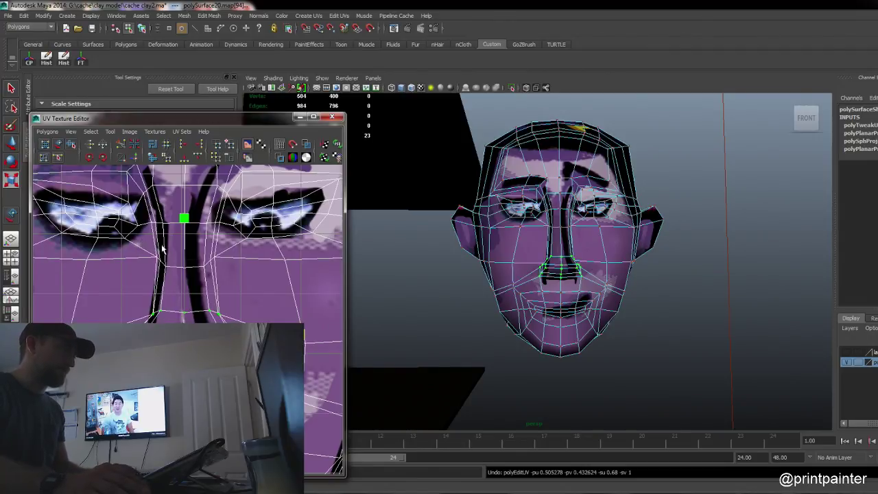
middle_drag(305, 337, 299, 338)
drag(281, 333, 297, 333)
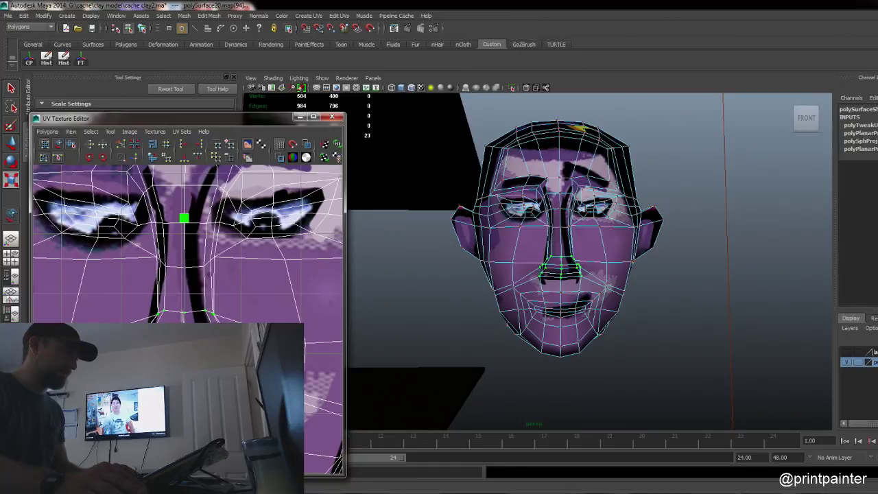
Step: Select the UV rows across the nose bridge and scale each narrower horizontally toward the painted nose lines
drag(189, 269, 233, 277)
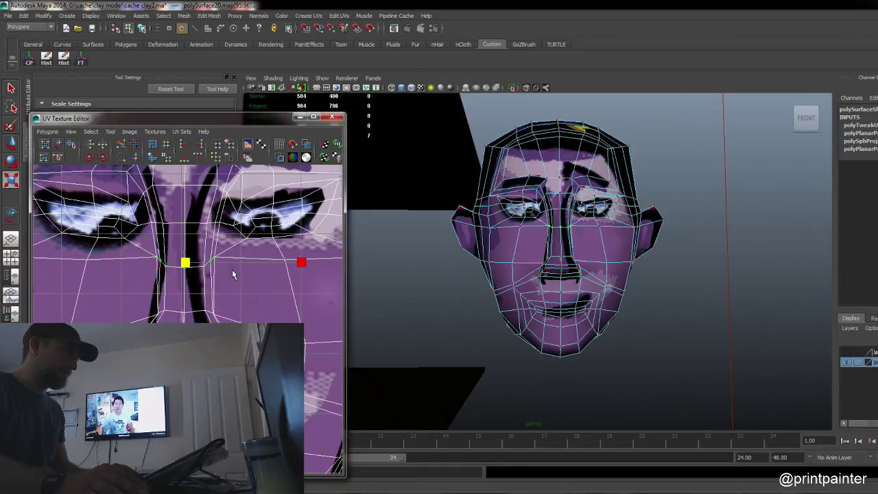
mouse_move(286, 264)
mouse_down()
mouse_move(321, 262)
mouse_move(271, 262)
mouse_move(302, 263)
mouse_up()
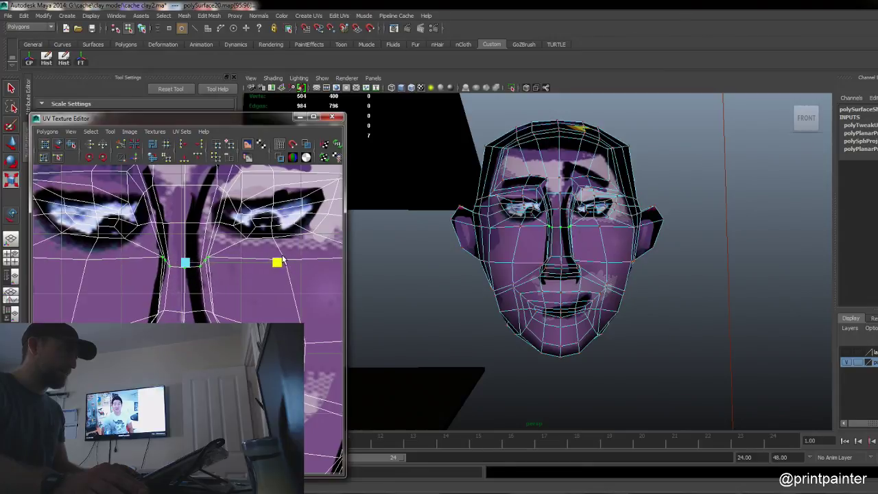
alt+middle_drag(170, 199, 137, 245)
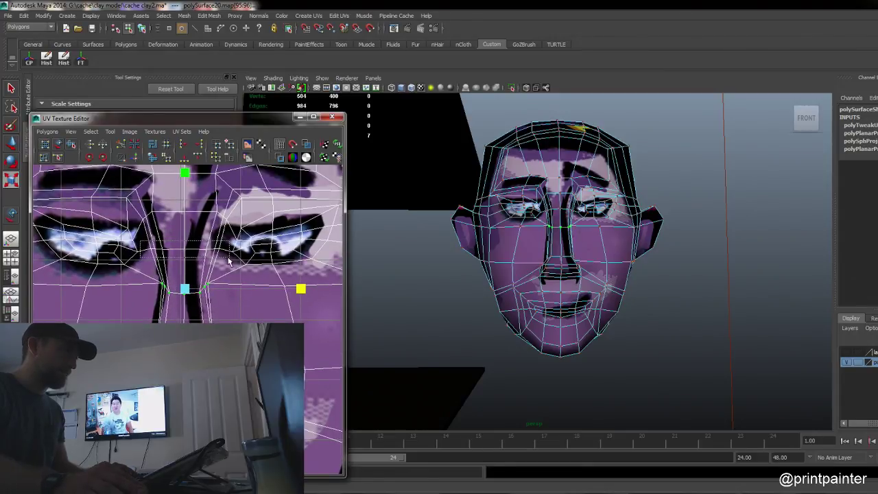
drag(302, 251, 259, 230)
Step: Select the UVs of the eye on the image's right side and move them toward the nose onto the painted eye
scroll(261, 238, down, 2)
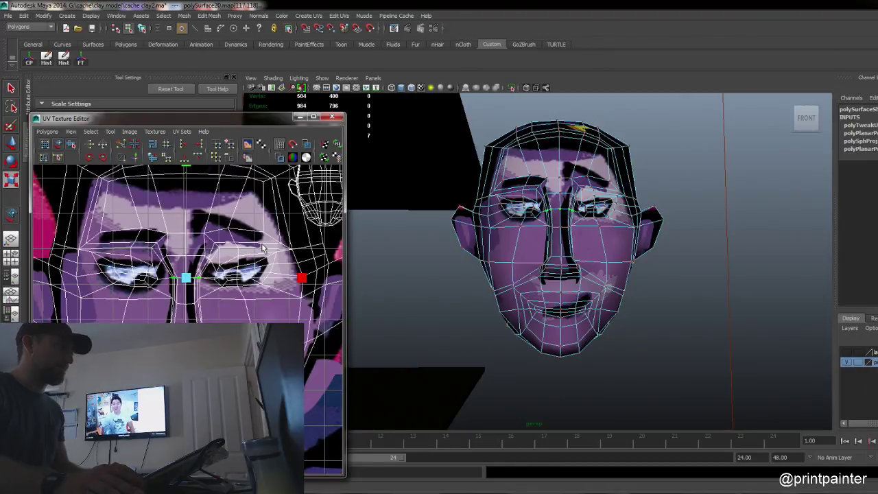
scroll(240, 254, up, 3)
alt+middle_drag(258, 213, 175, 297)
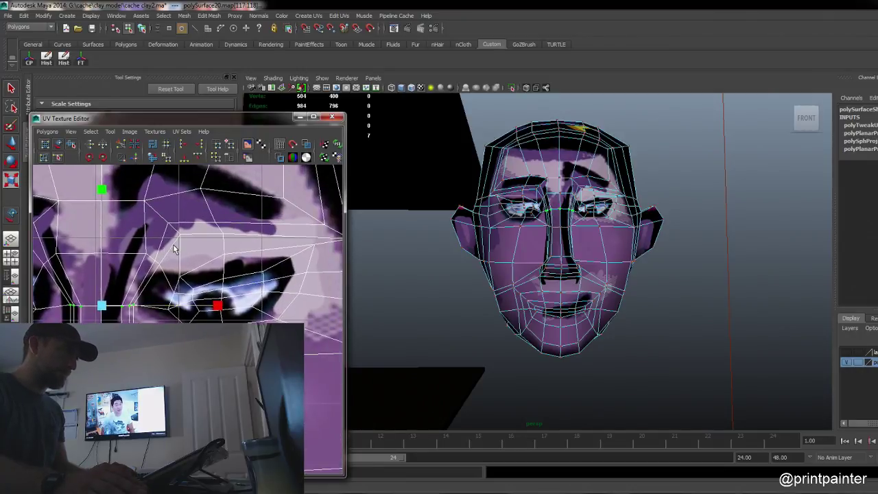
drag(327, 332, 324, 322)
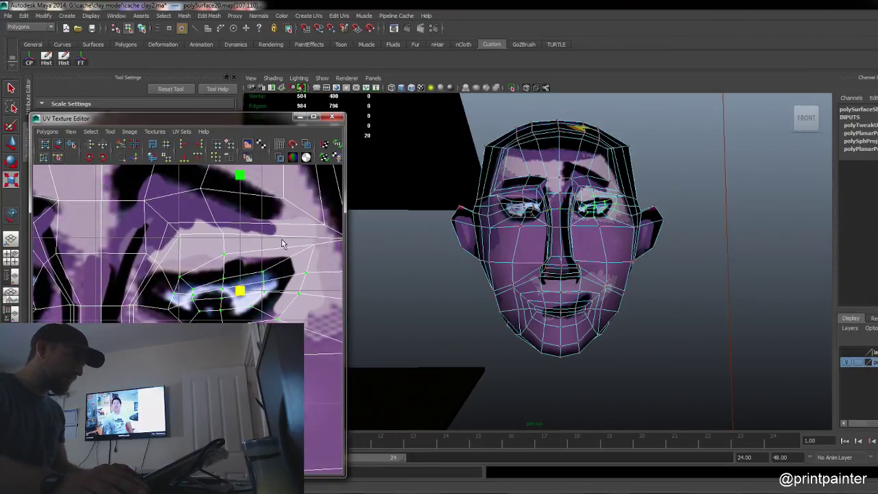
shift+drag(319, 260, 318, 259)
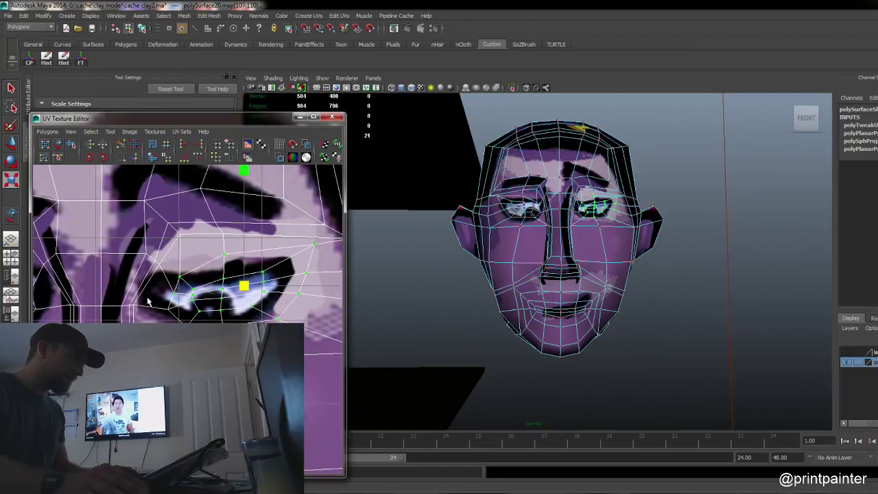
shift+drag(174, 317, 173, 317)
key(w)
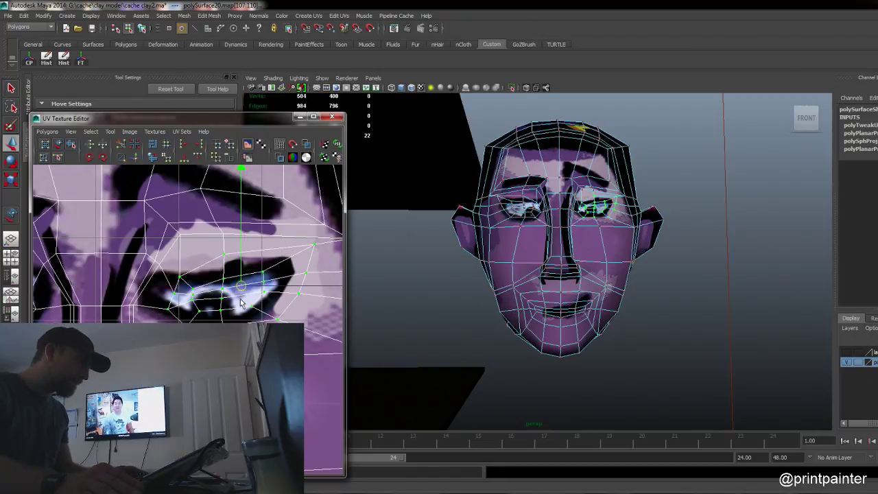
drag(242, 284, 218, 280)
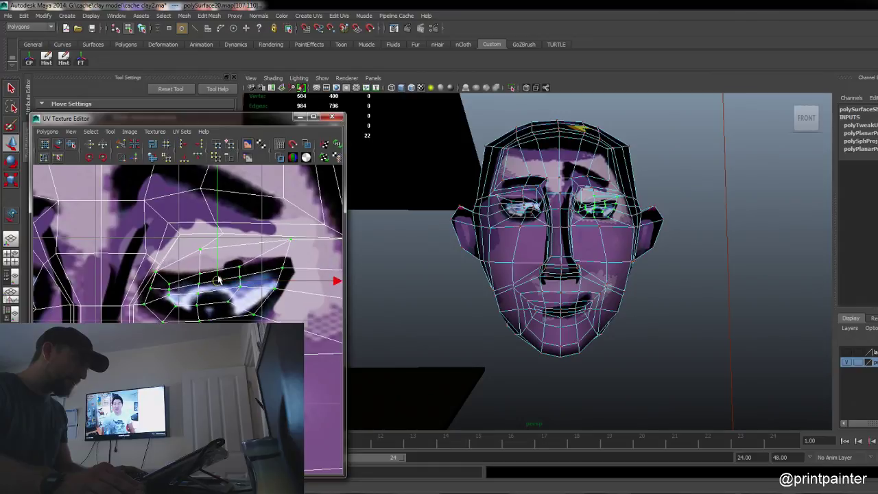
Step: Try to fit individual UVs along the upper eyelid and outer corner to the painted eye outline
drag(152, 268, 204, 278)
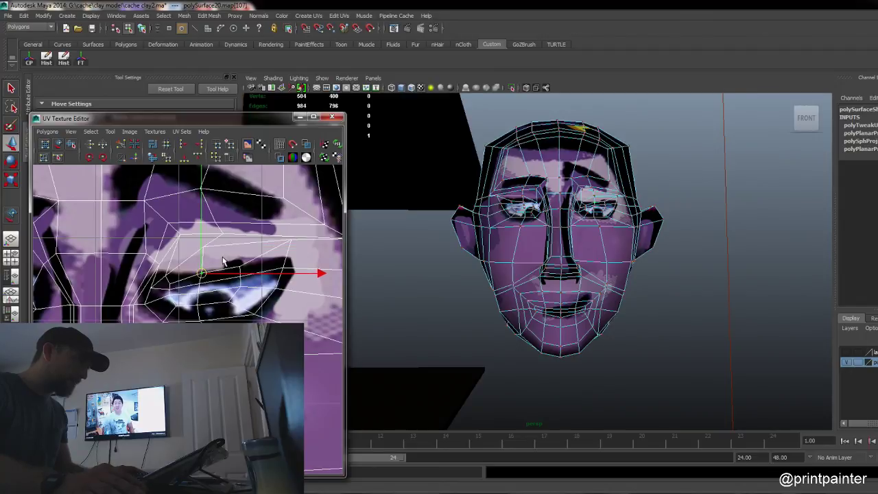
middle_drag(223, 262, 291, 272)
click(277, 293)
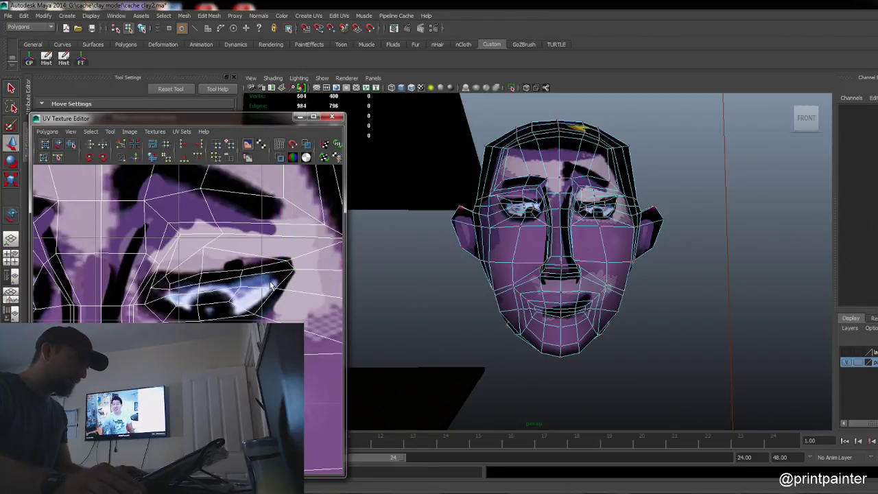
click(276, 291)
Step: Try to reposition individual UVs along the lower eyelid and inner corner to follow the painted eye
click(255, 318)
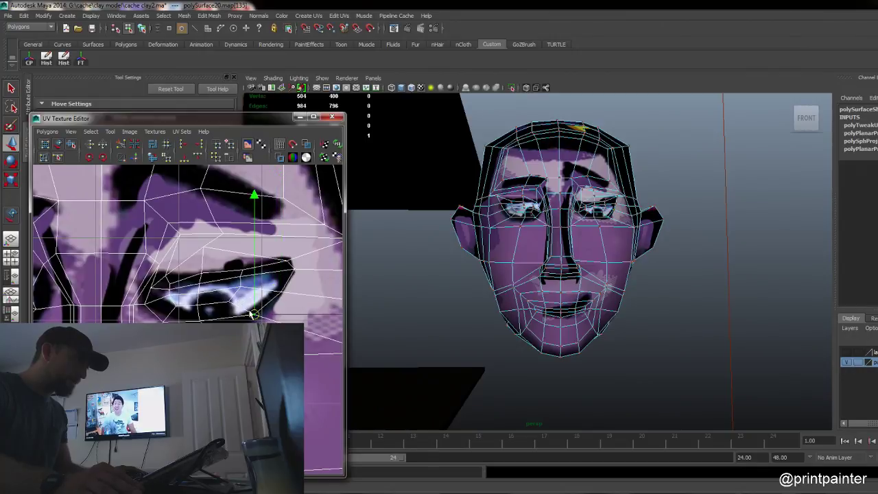
click(199, 319)
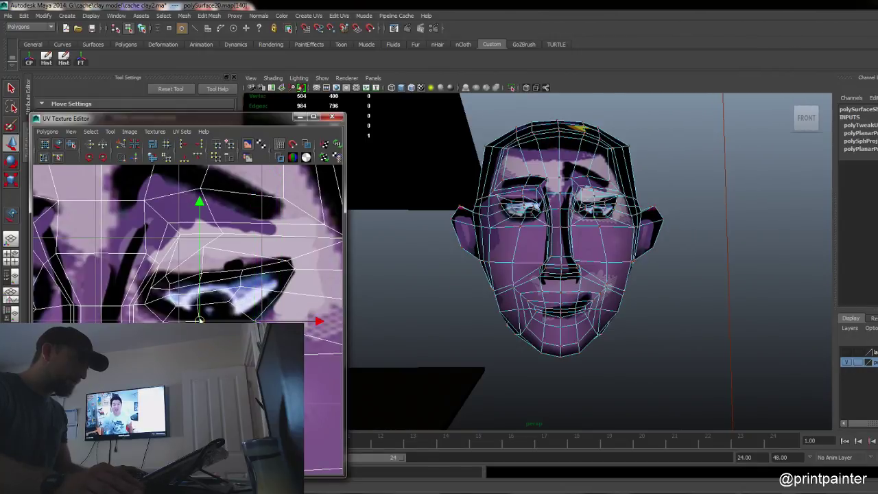
click(165, 318)
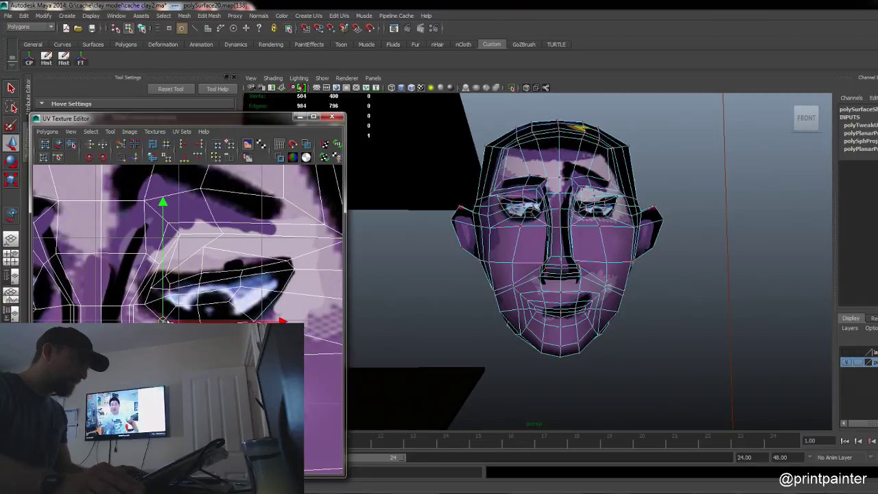
click(149, 304)
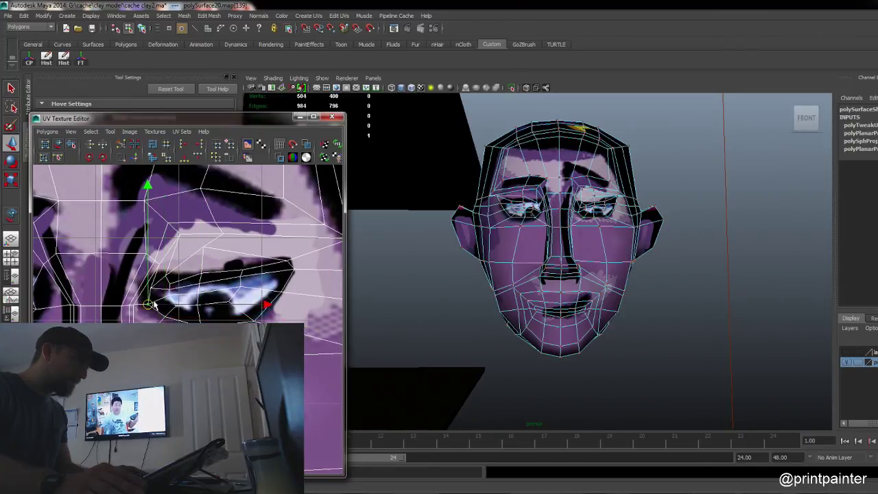
click(176, 309)
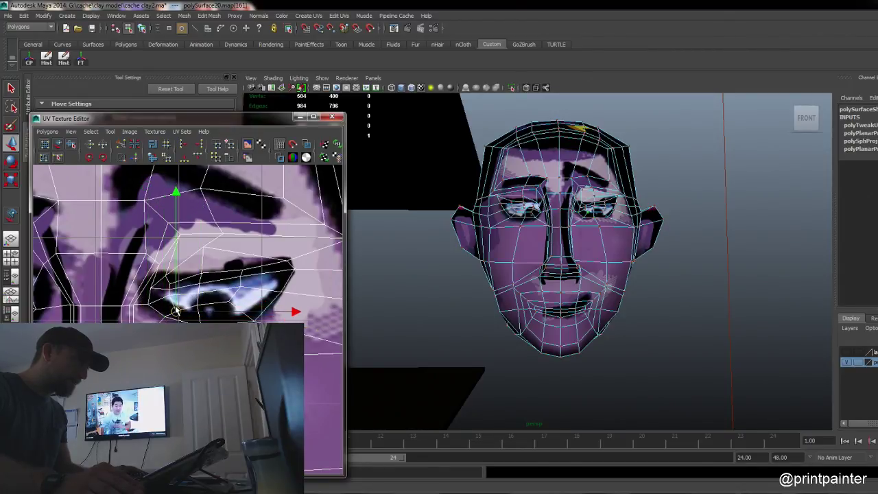
click(202, 315)
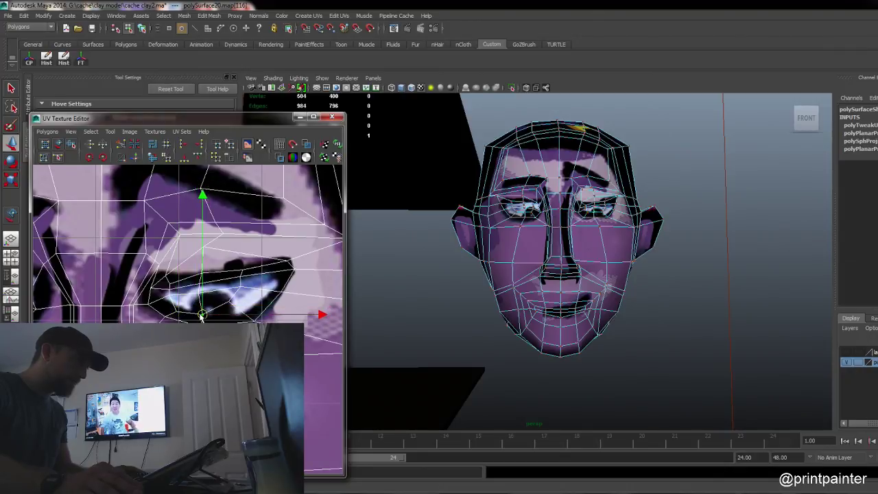
click(230, 303)
drag(230, 302, 242, 313)
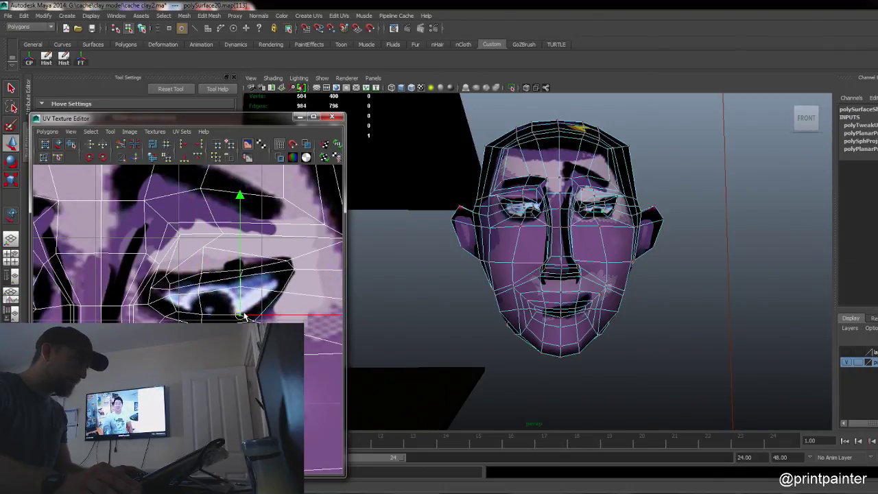
Step: Undo the last lower eyelid UV move and check the textured head in object mode
click(391, 265)
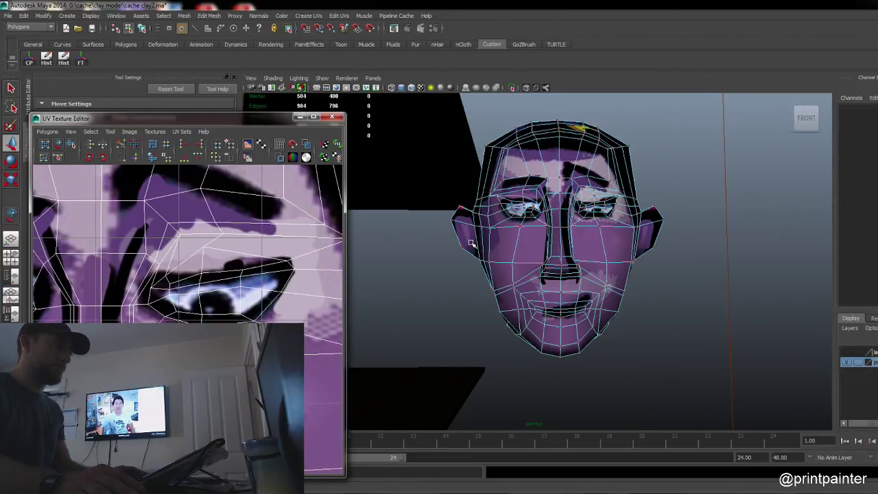
key(ctrl+z)
key(ctrl+z)
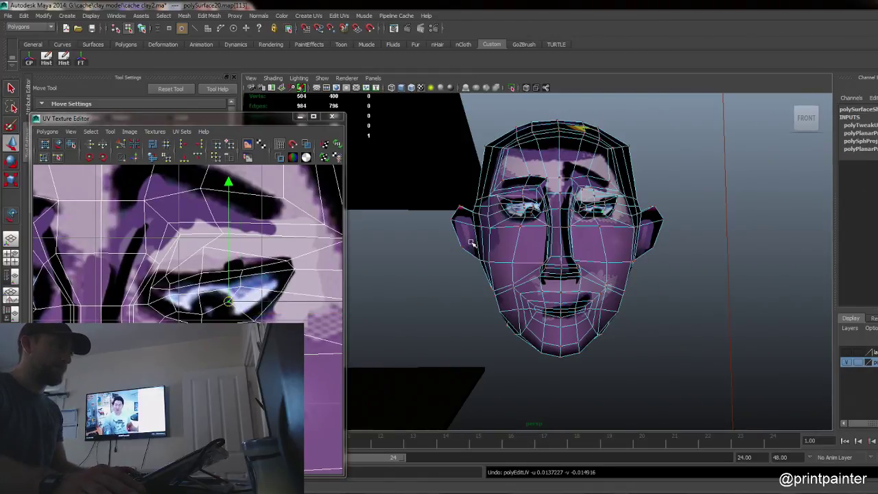
key(F8)
click(666, 243)
alt+drag(666, 242, 506, 323)
Step: Undo the individual eyelid UV edits and the whole-eye UV move, going back to the selected eye UVs
key(ctrl+z)
key(ctrl+z)
key(ctrl+z)
key(ctrl+z)
key(ctrl+z)
key(ctrl+z)
key(ctrl+z)
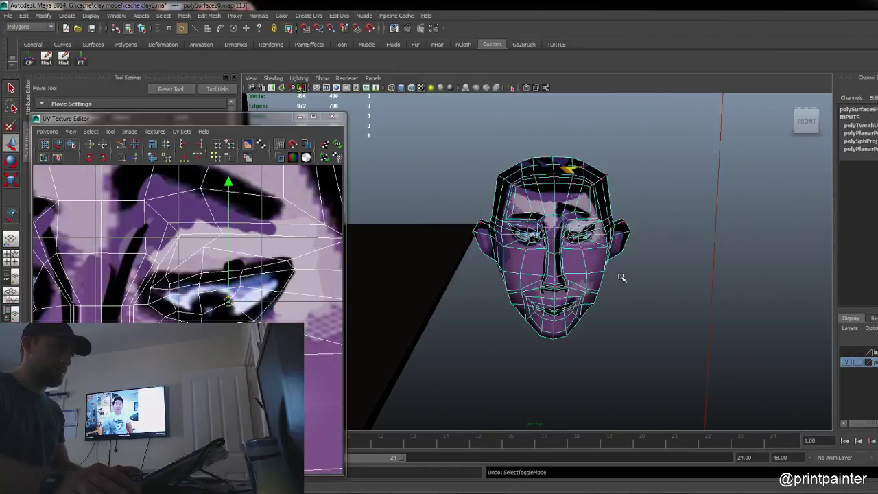
key(ctrl+z)
key(ctrl+z)
key(ctrl+z)
key(ctrl+z)
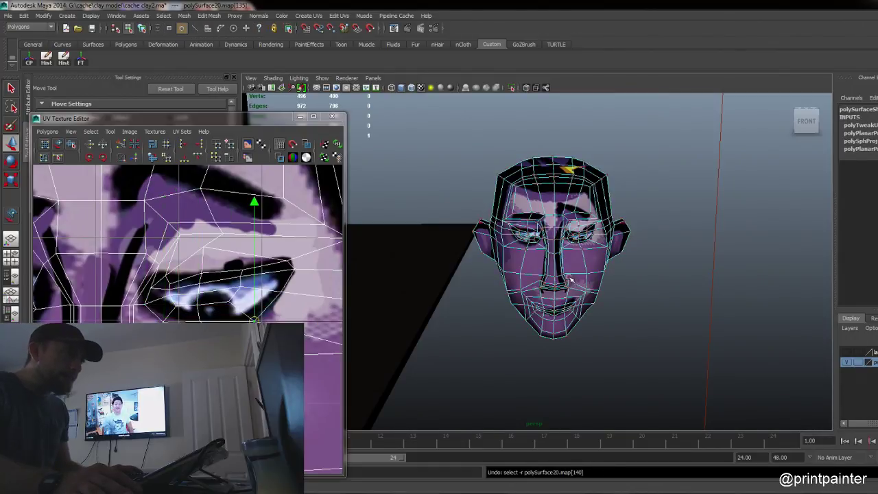
key(ctrl+z)
key(ctrl+z)
key(ctrl+z)
key(ctrl+z)
key(ctrl+z)
key(ctrl+z)
key(ctrl+z)
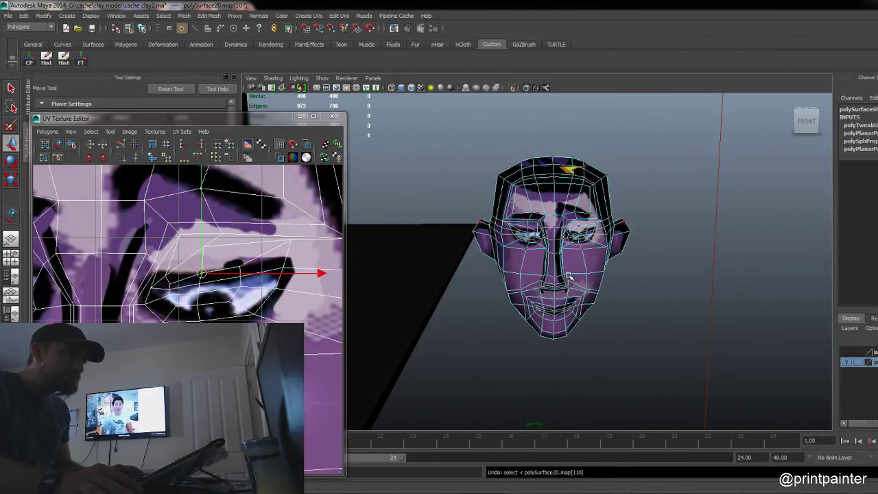
key(ctrl+z)
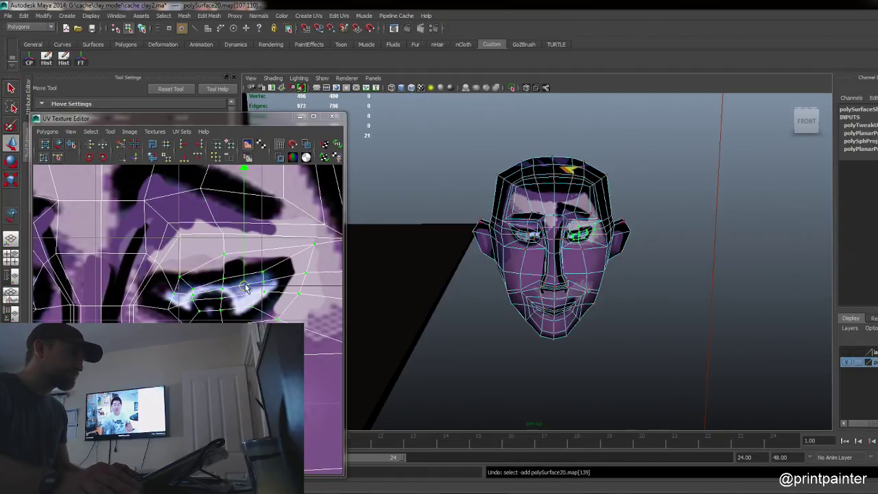
Step: Move the selected eye UVs toward the nose and slightly down over the painted eye, and return to object mode
drag(245, 288, 217, 294)
key(ctrl+z)
key(ctrl+z)
key(ctrl+z)
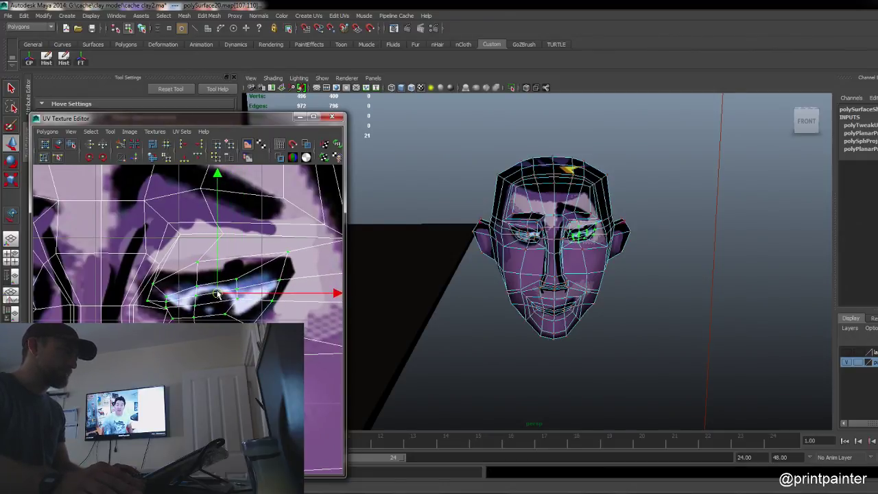
key(F8)
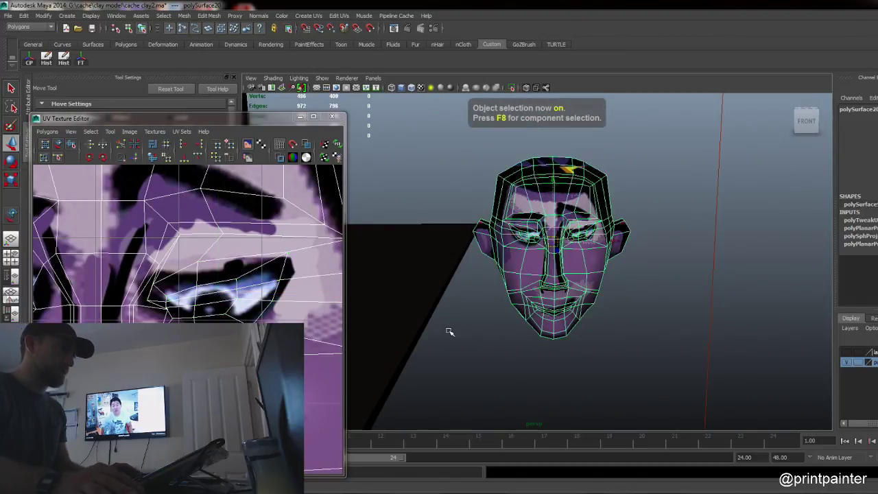
Step: Show the Hypershade, select the head's painted Lambert material and bring up the attributes of its color file texture
click(514, 359)
alt+drag(513, 359, 519, 336)
click(525, 313)
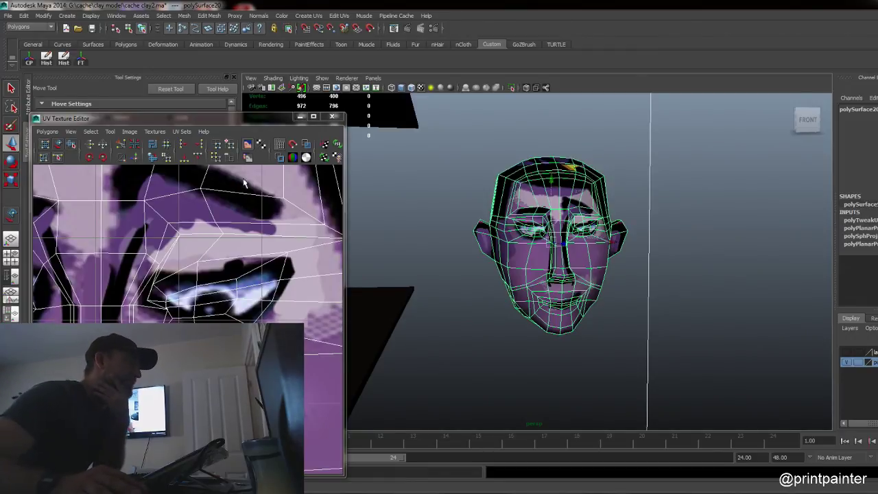
click(8, 315)
scroll(470, 152, down, 4)
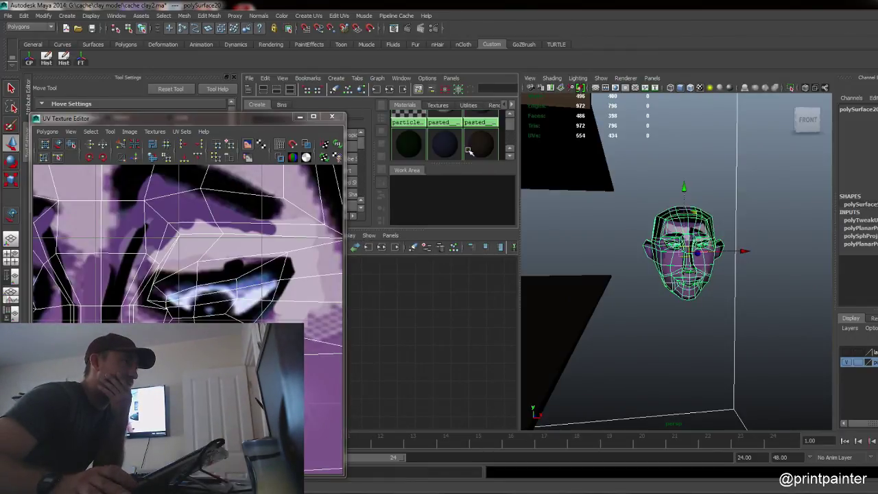
scroll(472, 153, down, 1)
click(488, 151)
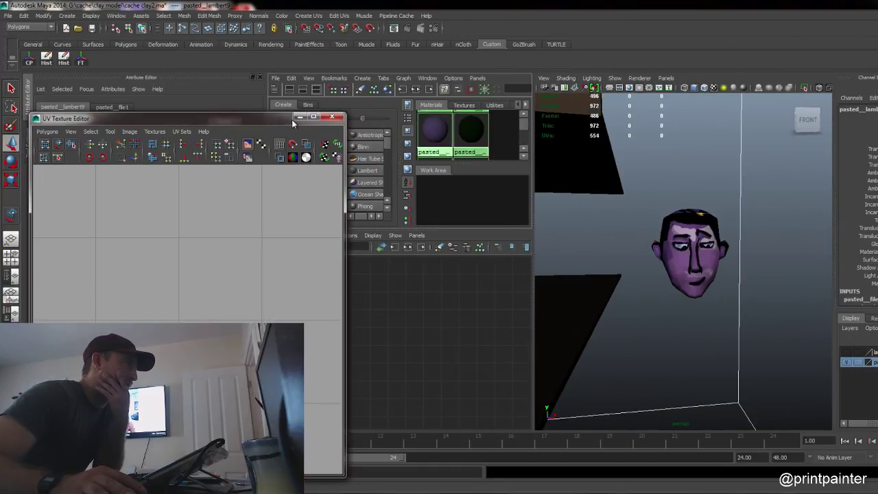
click(297, 118)
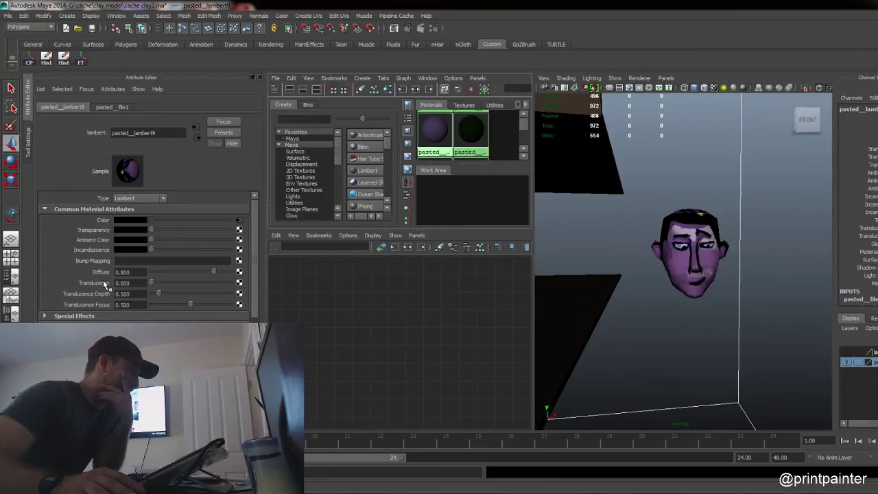
click(239, 221)
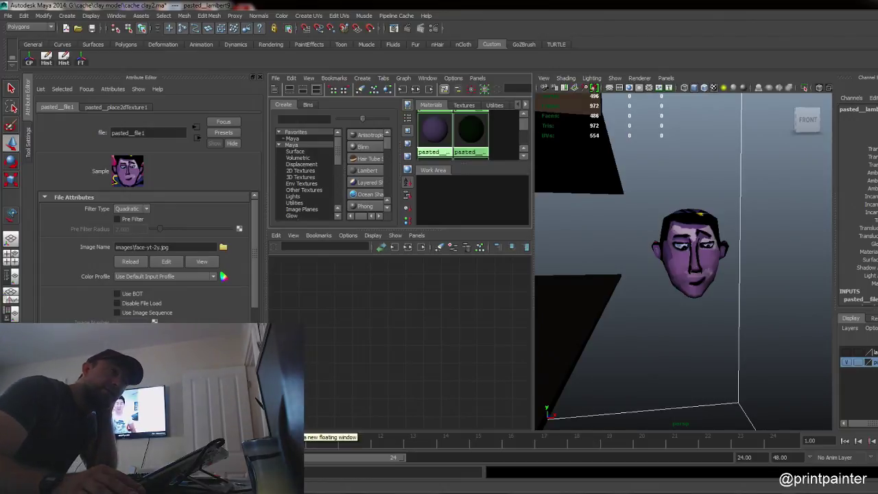
Step: Switch to Photoshop and open face-yt-2y.jpg from the images folder of G:\cache\clay model
click(477, 491)
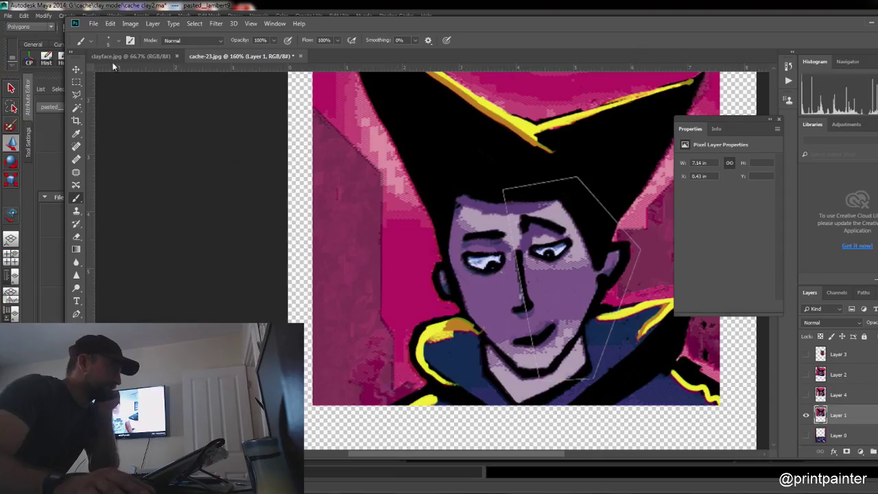
click(93, 24)
click(115, 71)
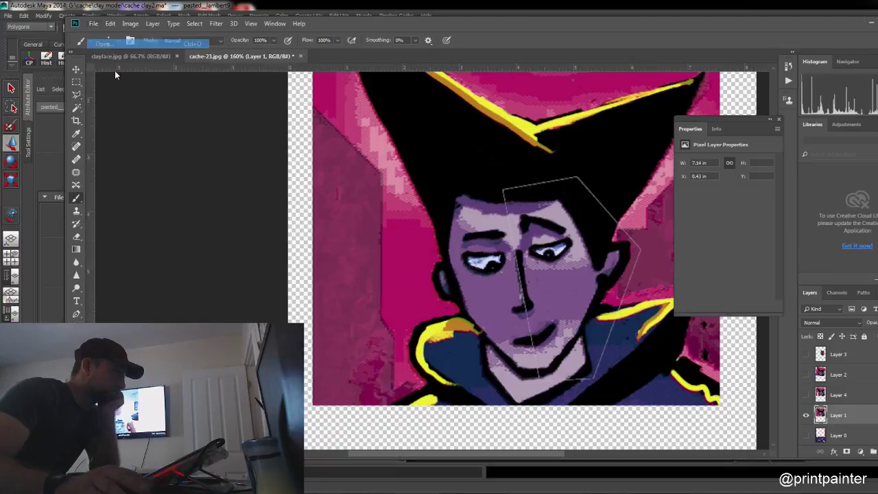
click(144, 22)
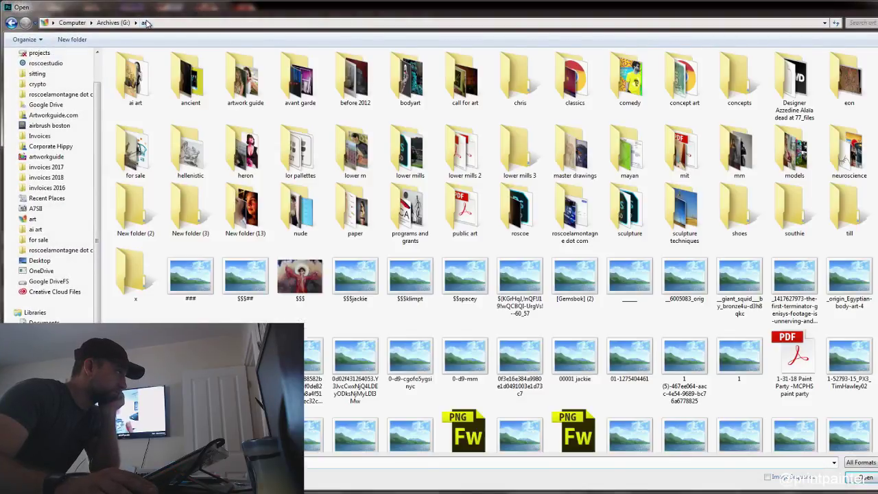
click(113, 23)
click(291, 185)
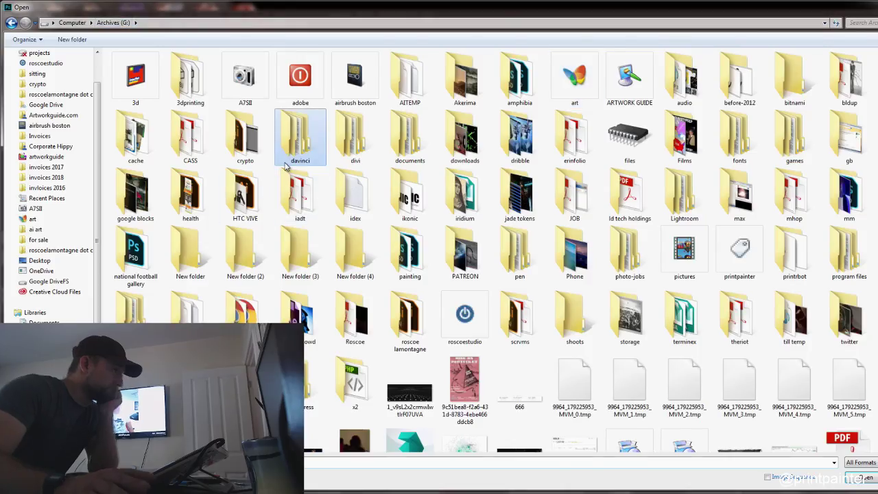
click(352, 195)
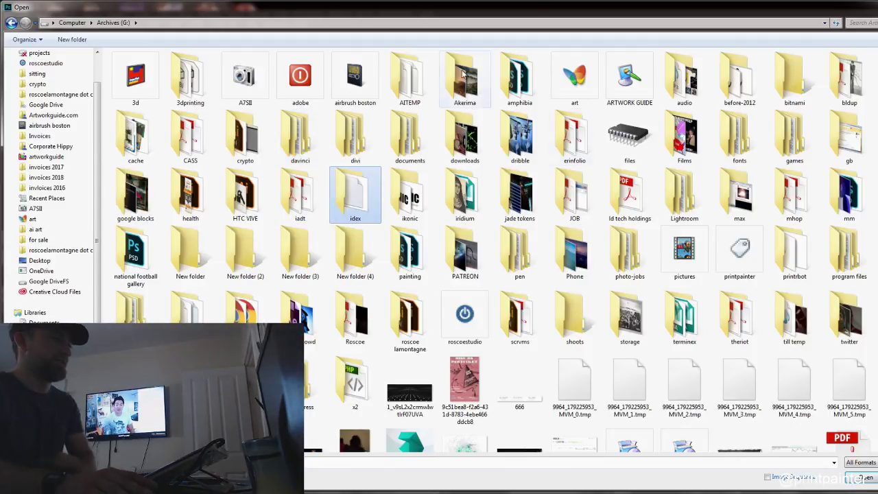
click(234, 88)
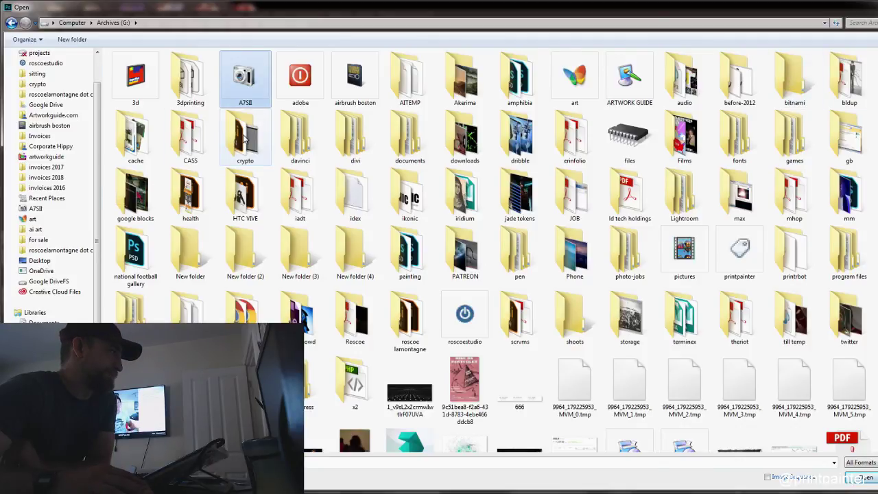
double_click(158, 145)
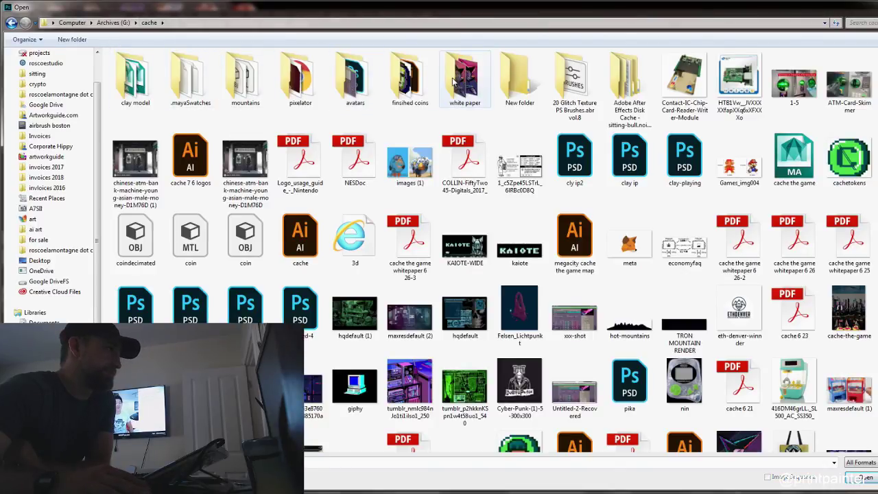
double_click(136, 88)
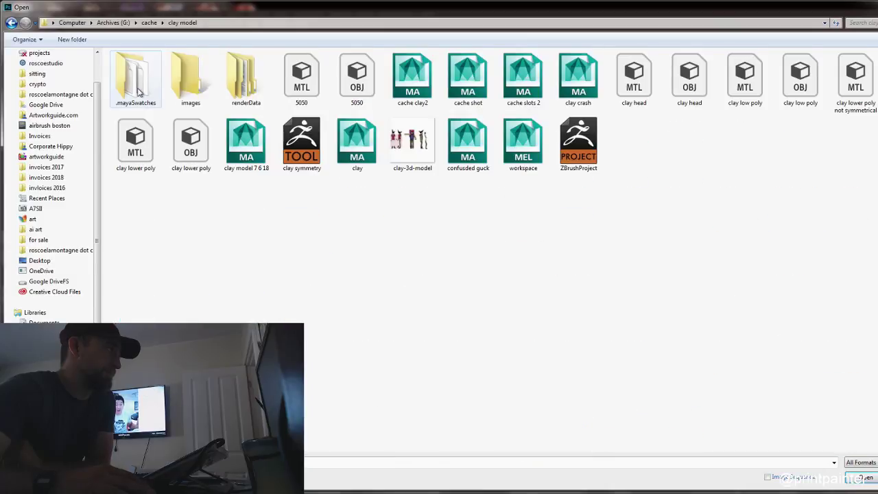
double_click(190, 81)
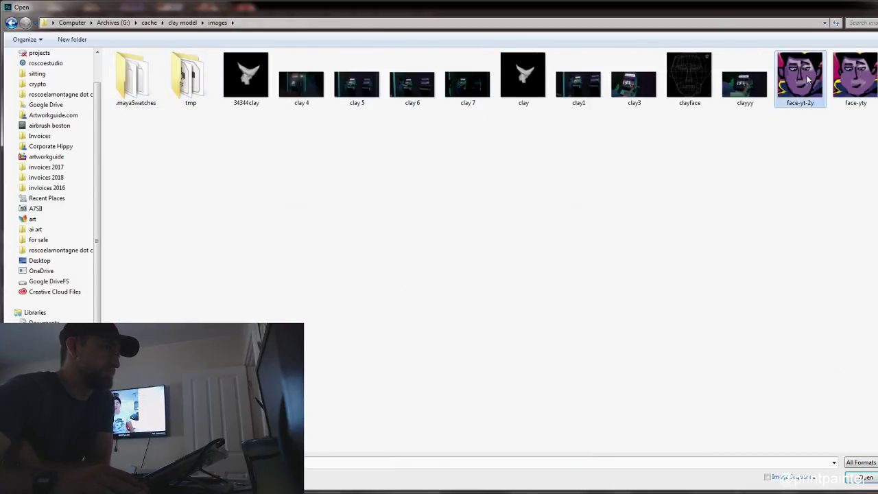
click(866, 480)
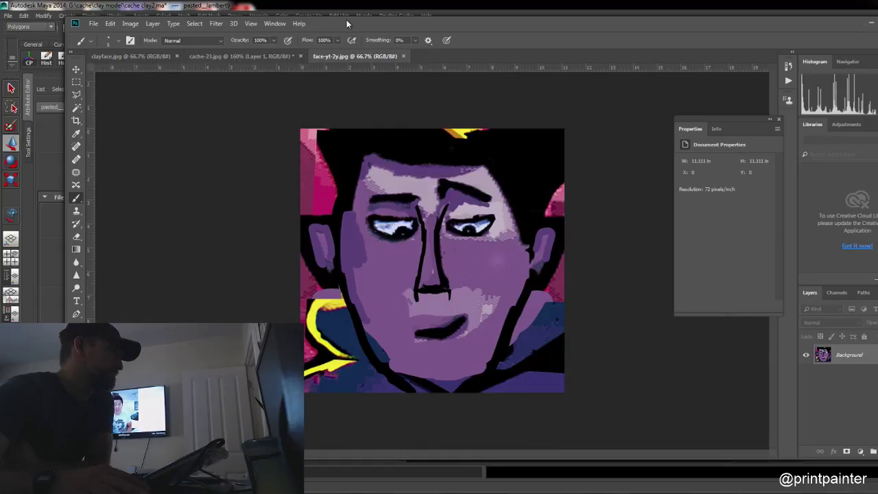
Step: Select the head in Maya, and return to Photoshop with the cache-23.jpg document in front
drag(347, 19, 332, 60)
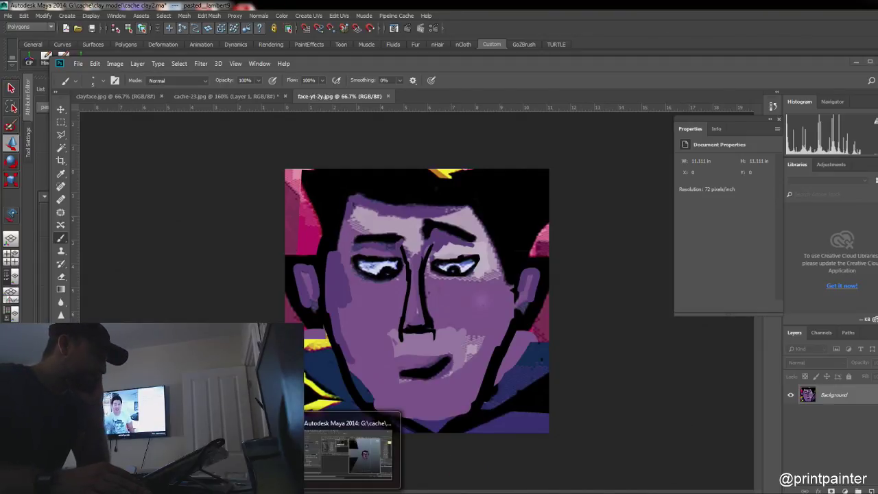
click(353, 491)
click(717, 259)
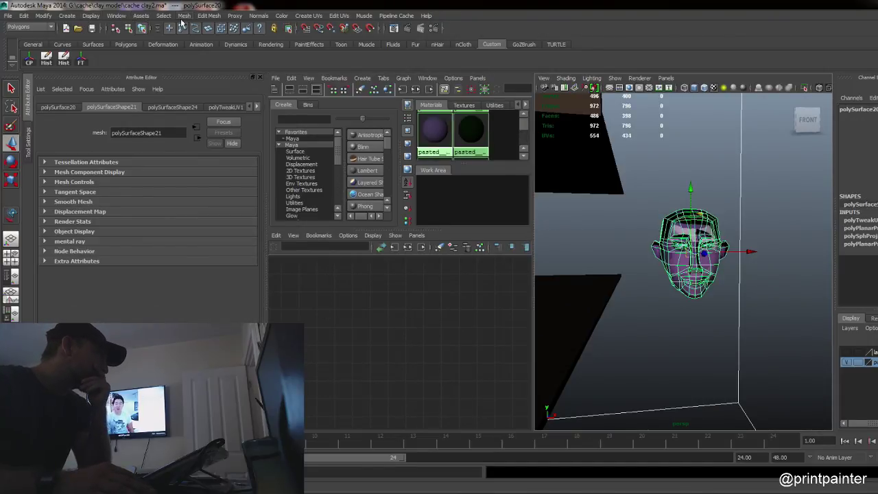
click(44, 29)
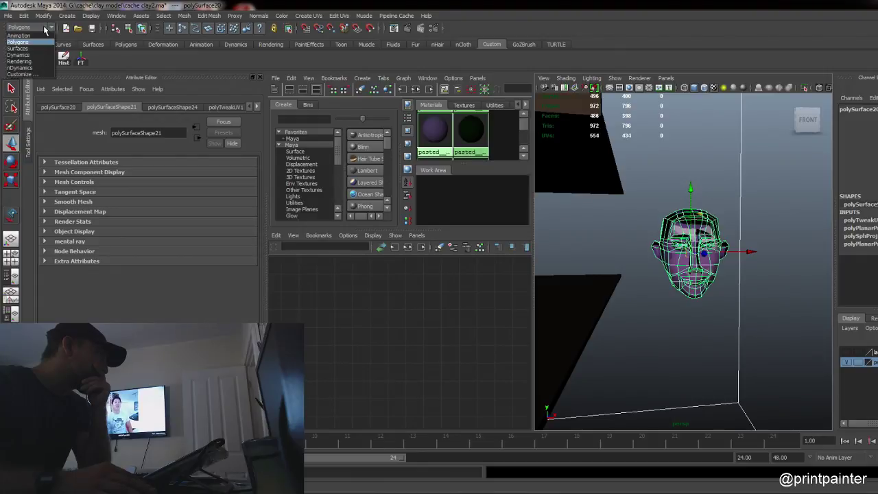
click(45, 29)
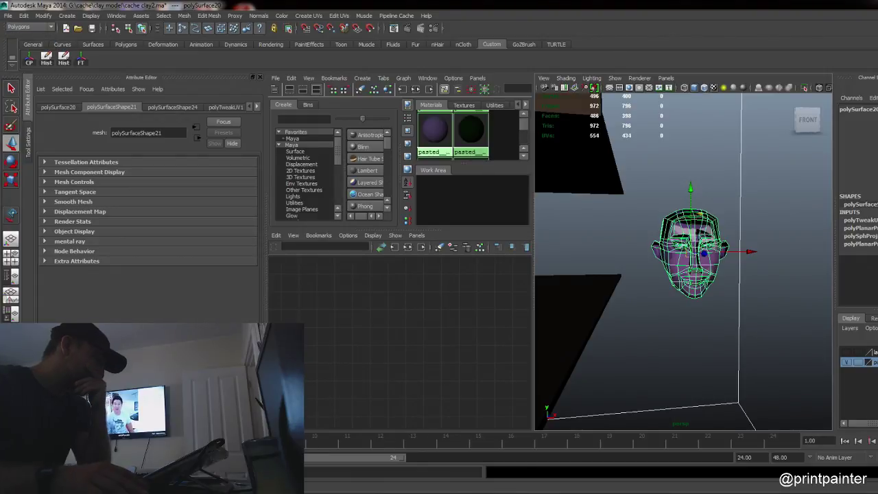
key(alt+Tab)
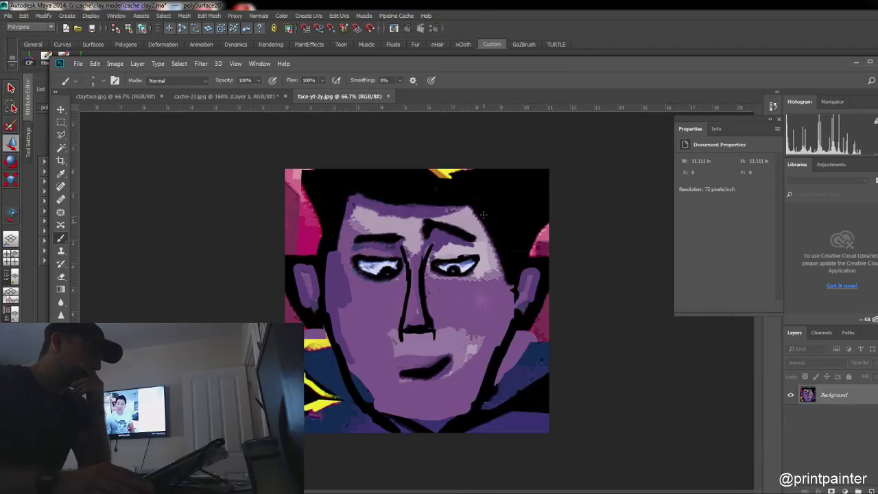
click(230, 95)
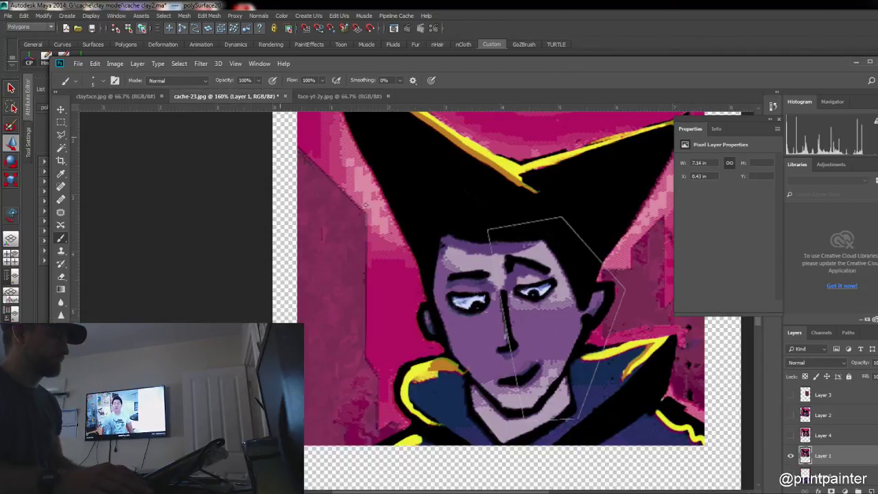
key(m)
drag(387, 183, 637, 451)
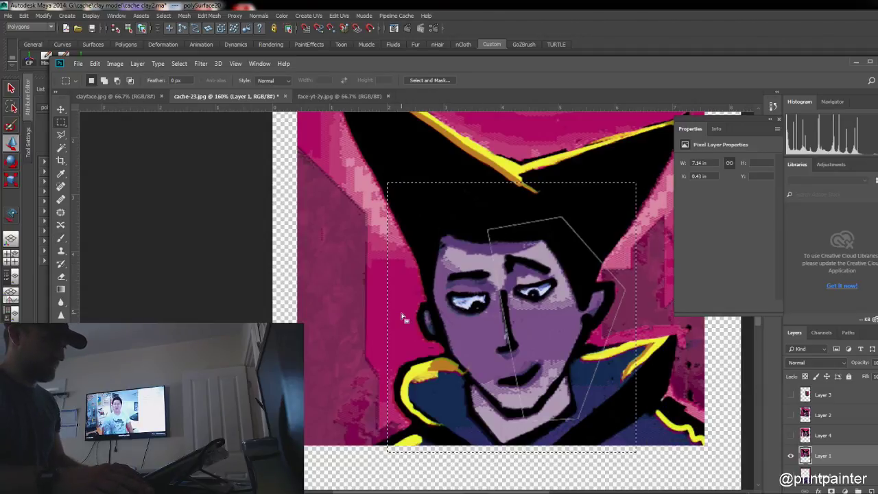
click(352, 250)
key(c)
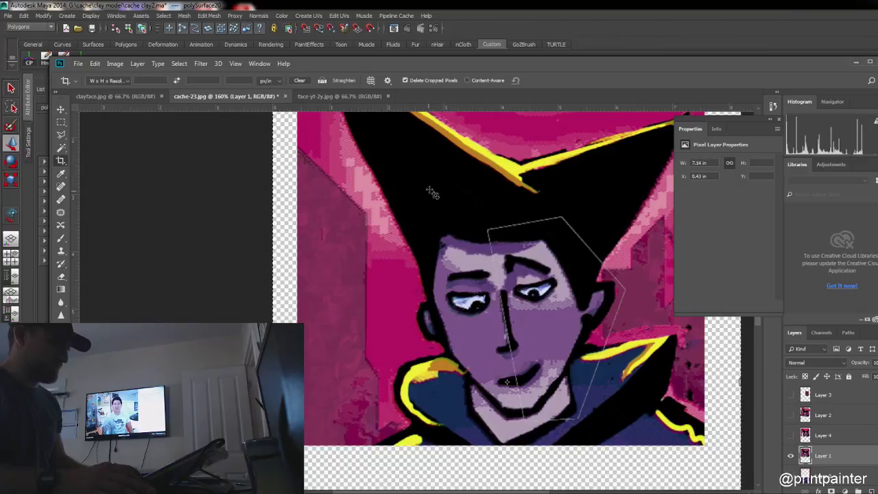
key(m)
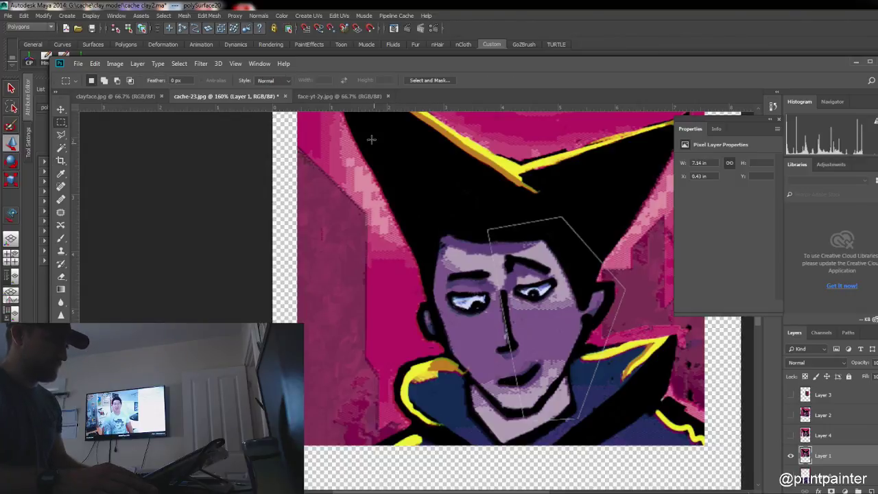
Step: Move the portrait layer down about 0.76 in and place a horizontal guide across the eyes at about 5.47 in
scroll(370, 151, down, 1)
scroll(372, 180, up, 4)
alt+scroll(375, 179, down, 3)
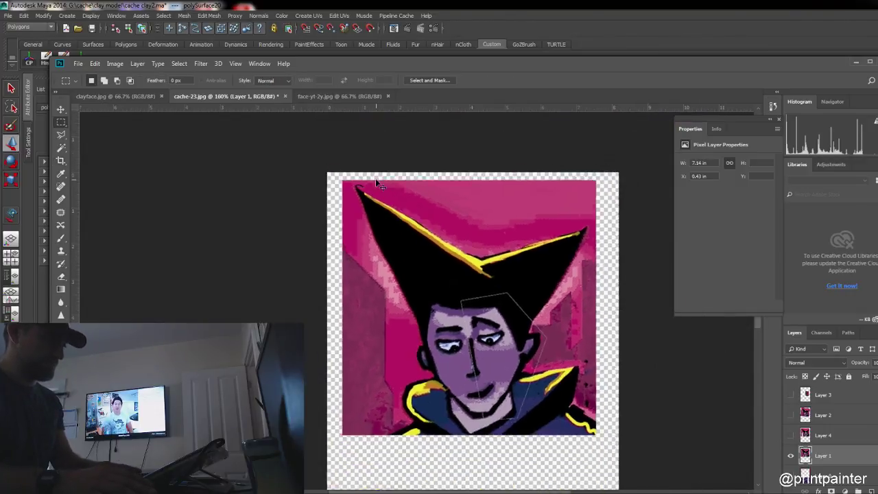
key(v)
drag(414, 221, 413, 239)
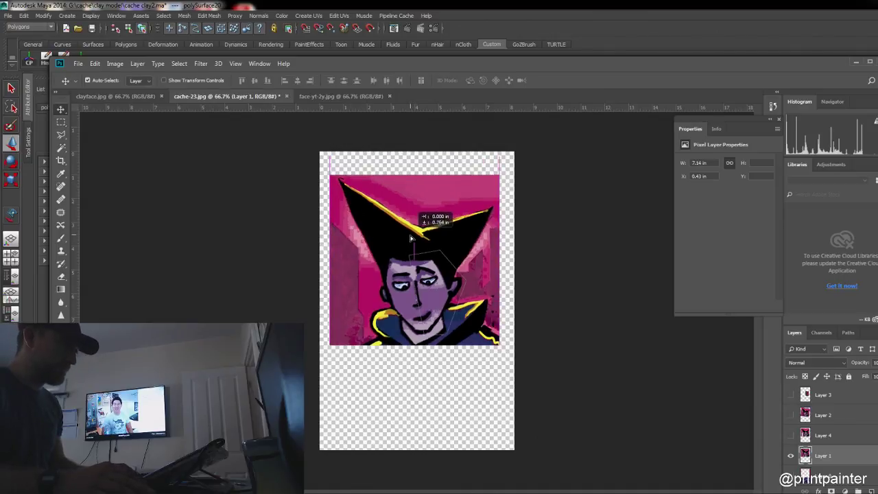
drag(417, 108, 418, 279)
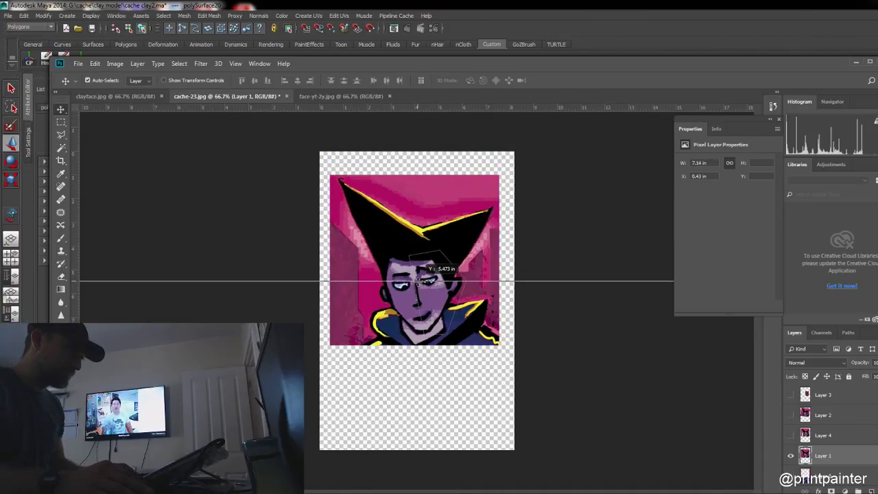
Step: Rotate the portrait layer clockwise about 9.4° to level the eyes with the guide, and add a vertical guide outside the canvas
key(ctrl+t)
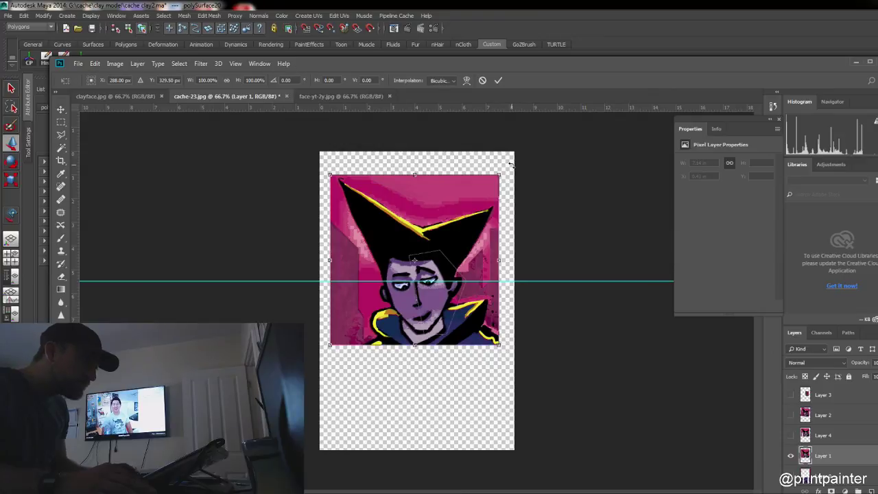
drag(511, 164, 524, 183)
drag(77, 255, 119, 255)
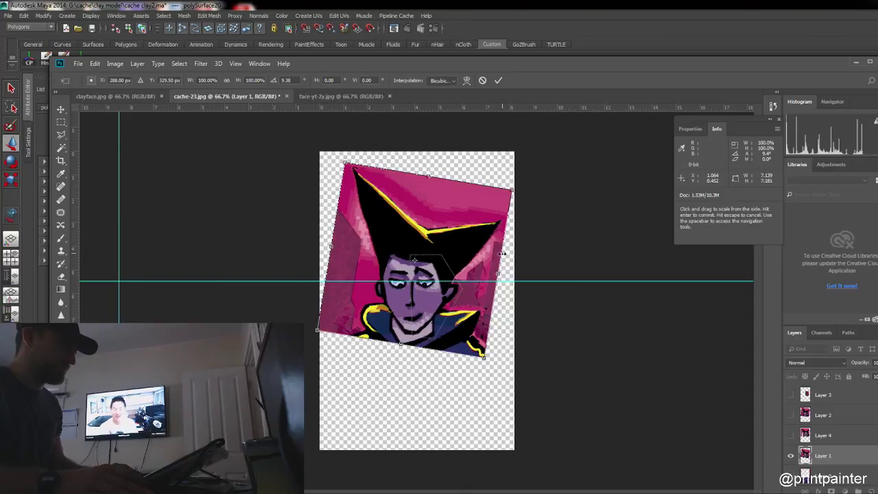
drag(398, 274, 470, 273)
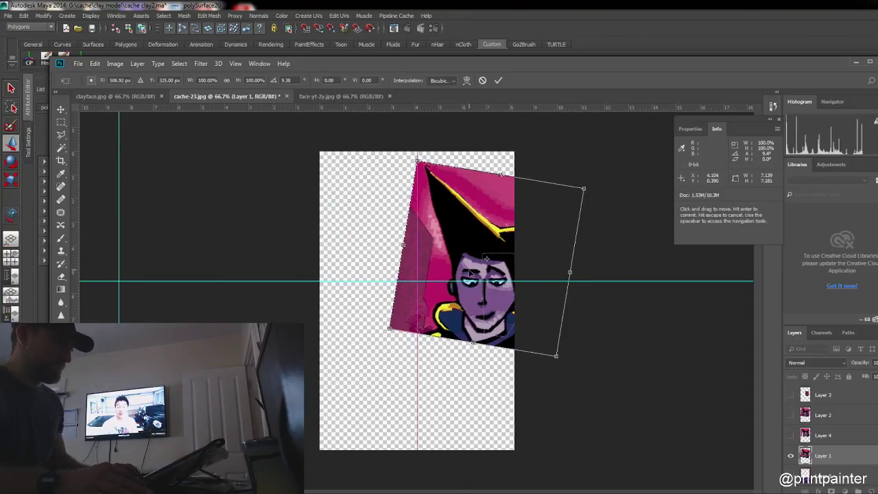
key(ctrl+z)
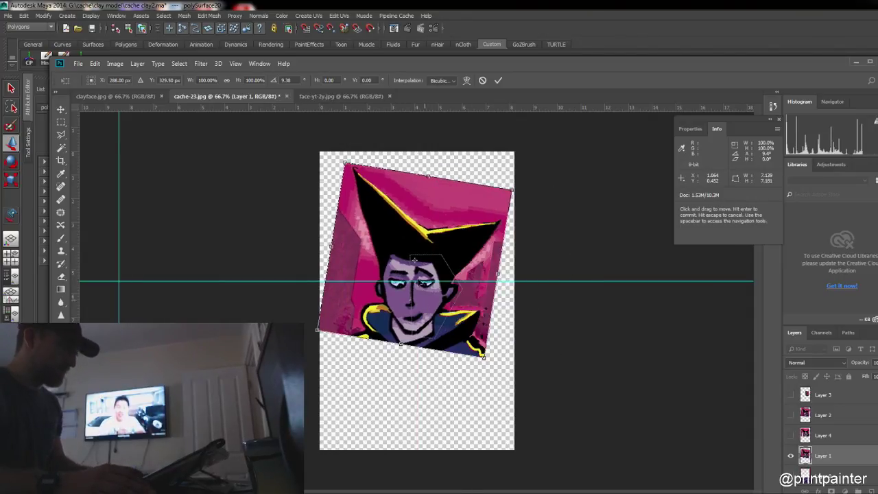
key(Return)
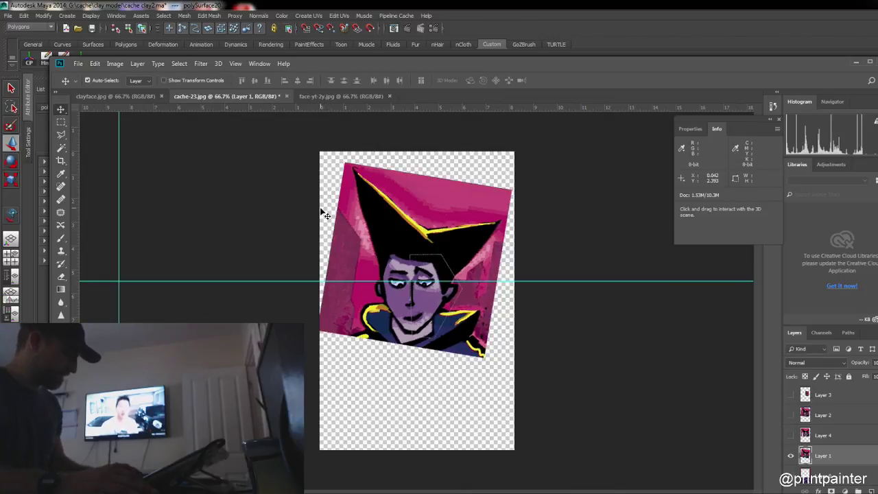
Step: Crop the image to a square of about 6.1 in around the leveled head and collar
key(c)
shift+drag(318, 189, 540, 417)
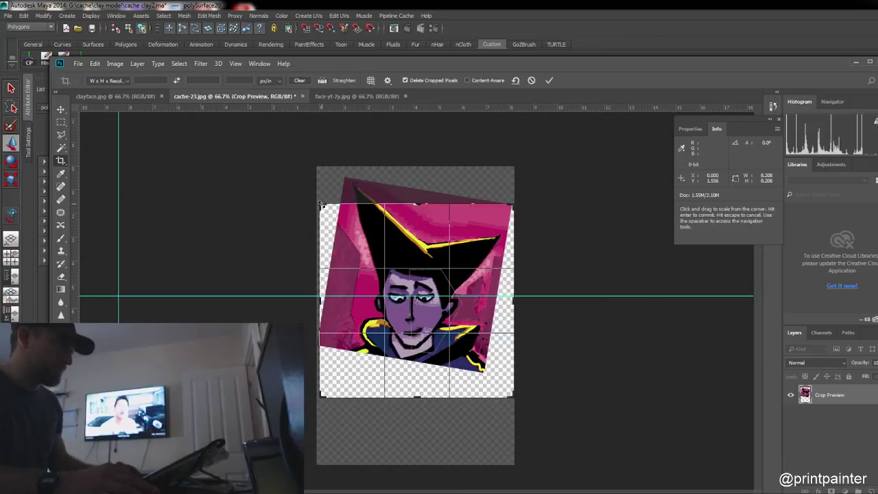
drag(322, 206, 340, 232)
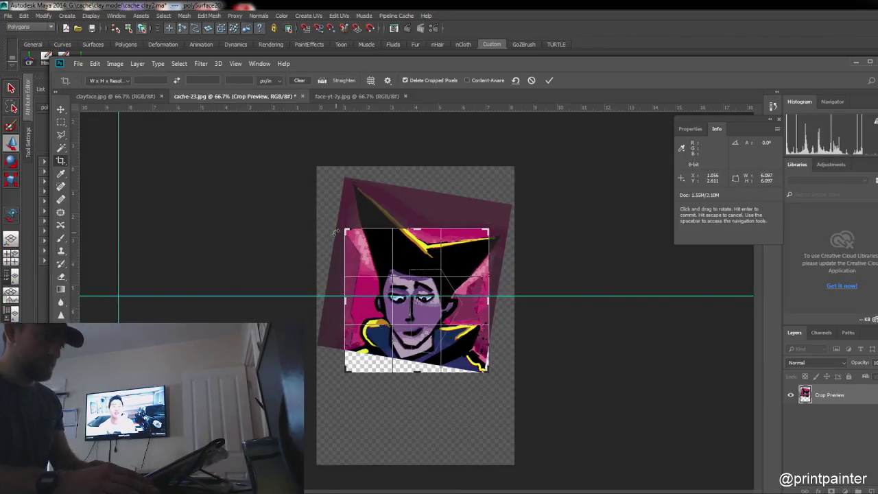
key(Return)
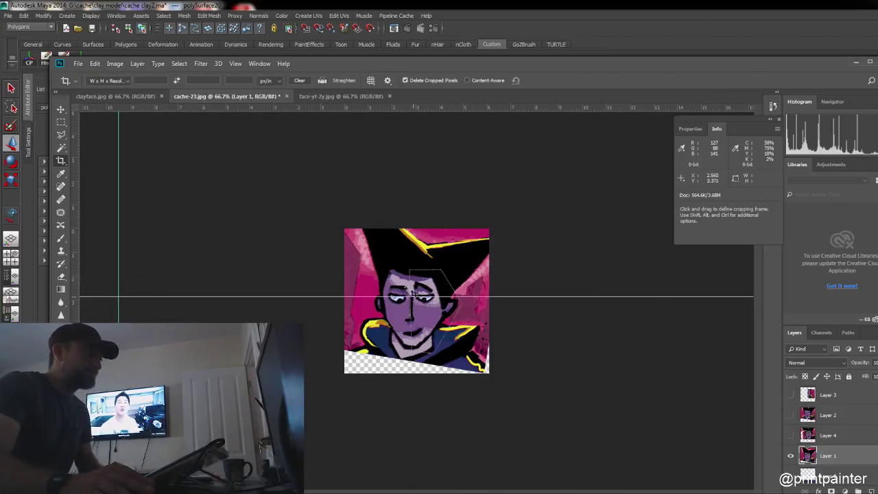
Step: Open the web export of the cropped portrait as JPEG and set its image size to 600 × 600 px
key(ctrl)
key(ctrl+alt+shift+s)
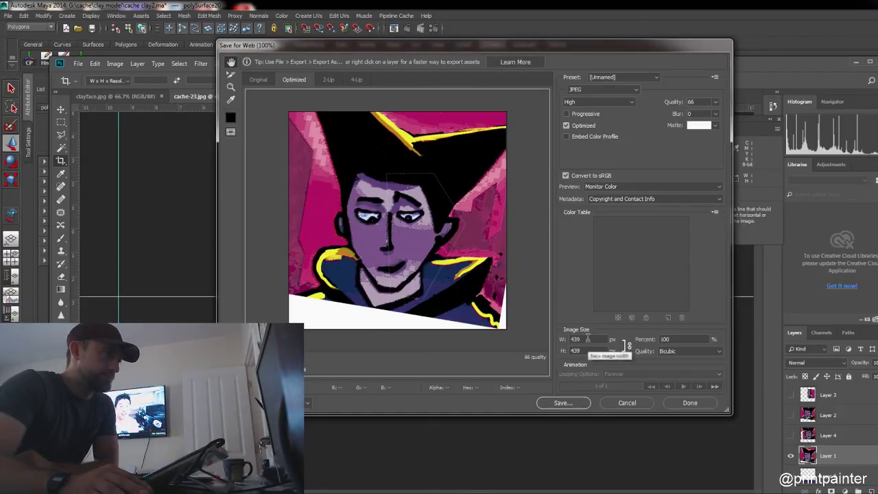
double_click(587, 339)
text(60)
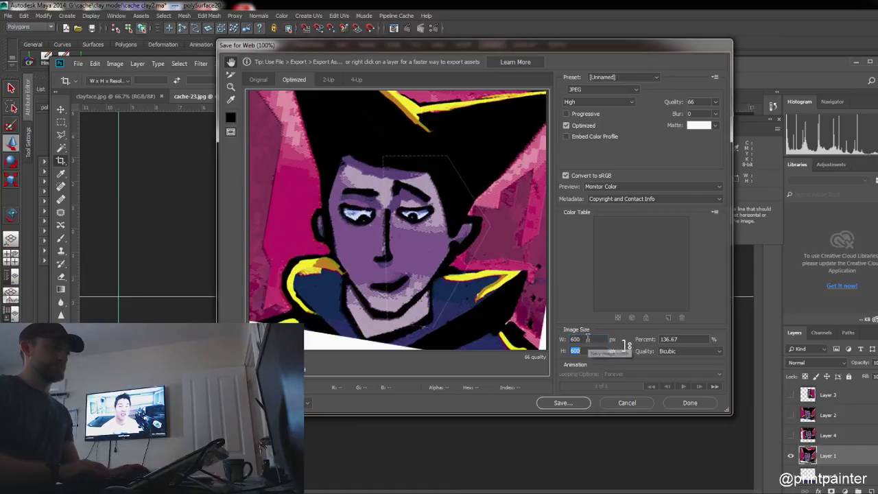
text(0)
key(Tab)
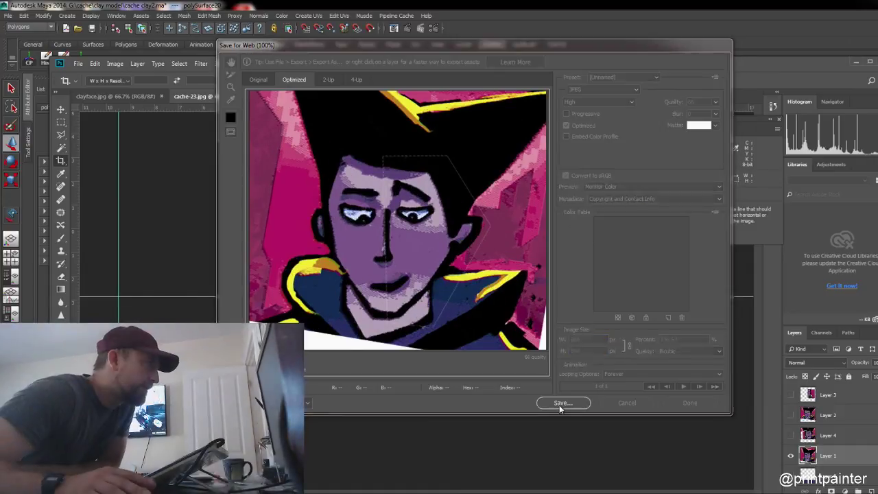
Step: Save the exported portrait as cache-23.jpg in the images folder inside the clay model folder
click(561, 404)
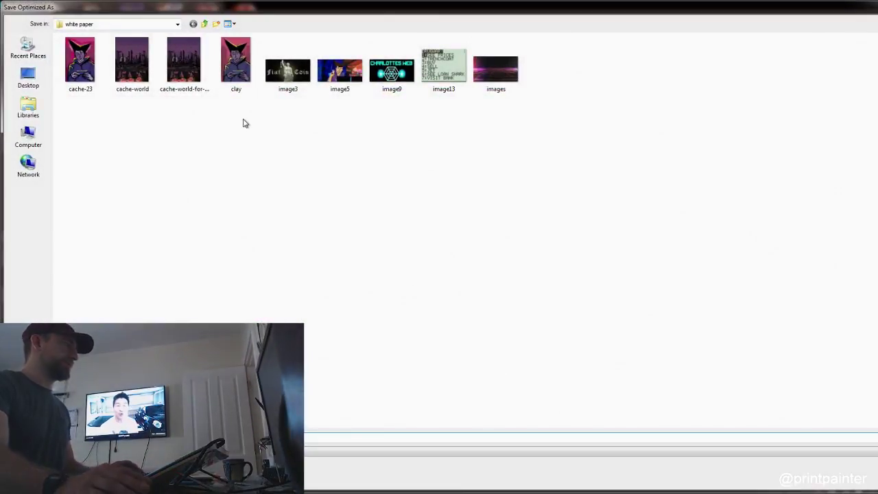
click(203, 23)
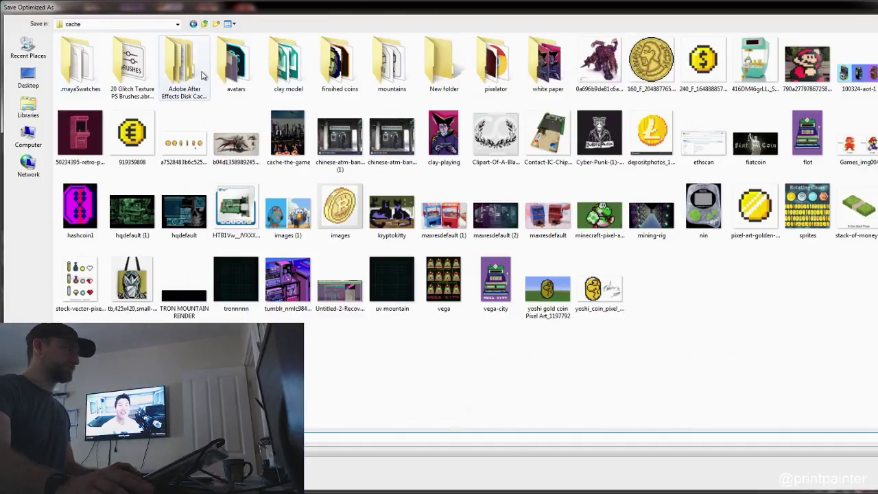
double_click(281, 59)
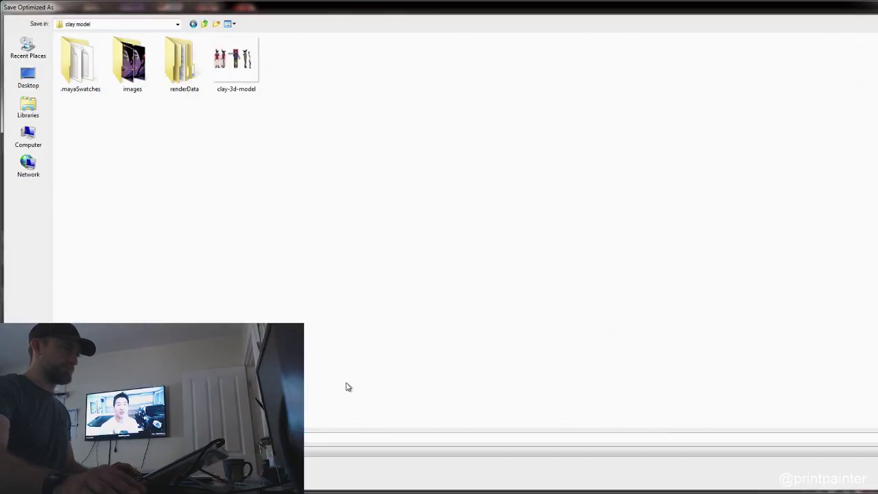
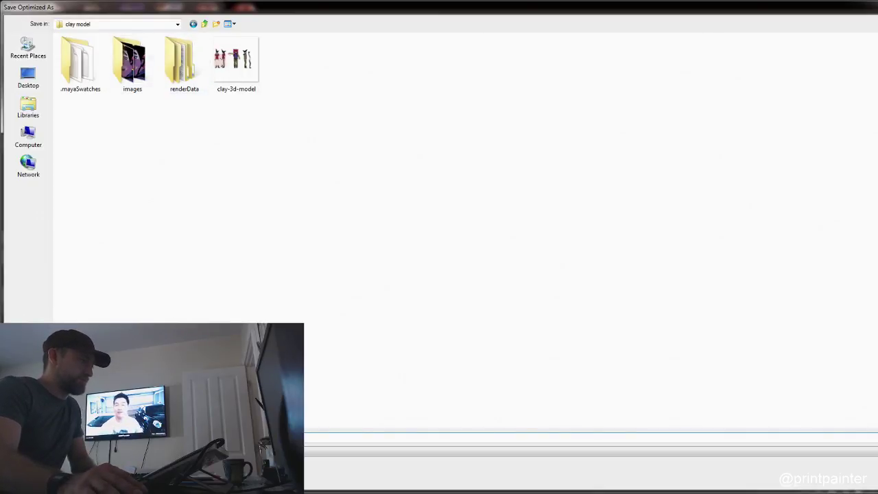
double_click(135, 61)
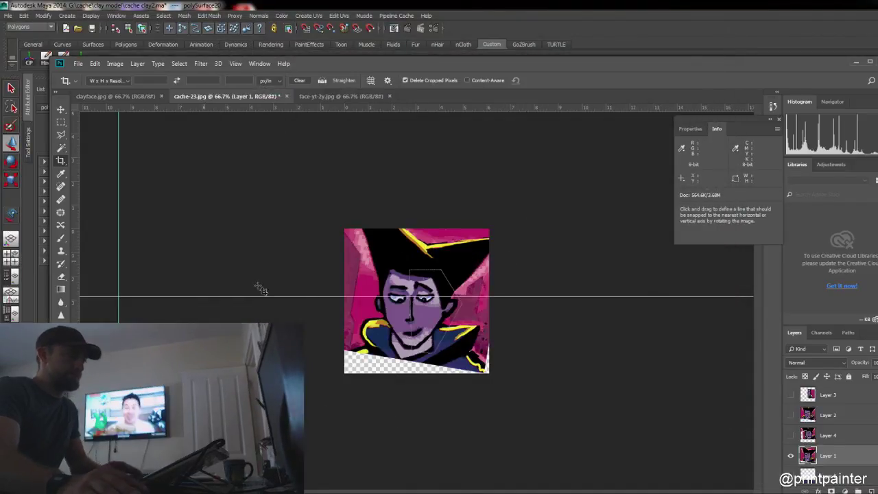
Step: Switch to Maya, create a new Lambert material, and connect a File texture to its color
click(753, 4)
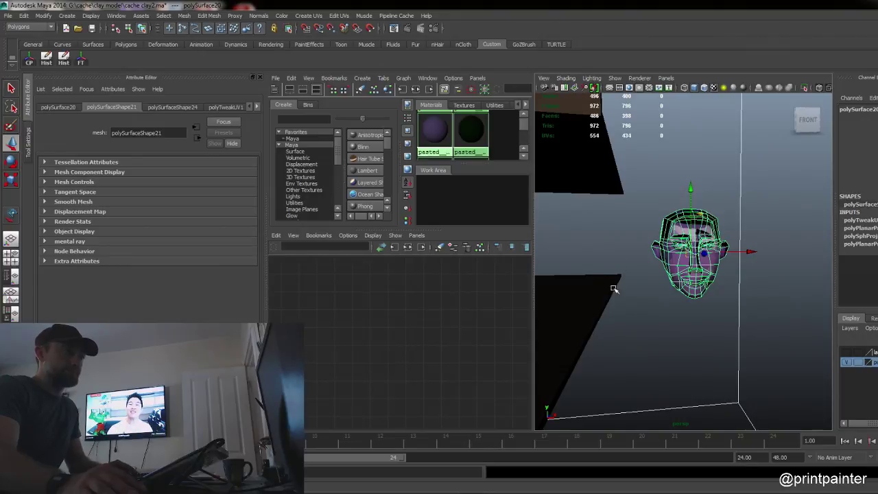
click(677, 325)
mouse_move(703, 325)
alt+mouse_down()
mouse_move(684, 347)
mouse_move(713, 334)
mouse_move(696, 337)
alt+mouse_up()
click(694, 288)
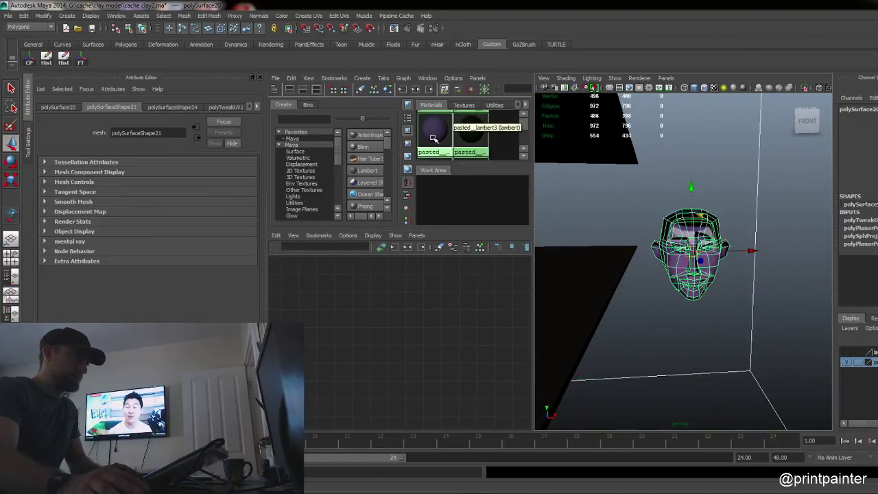
click(367, 171)
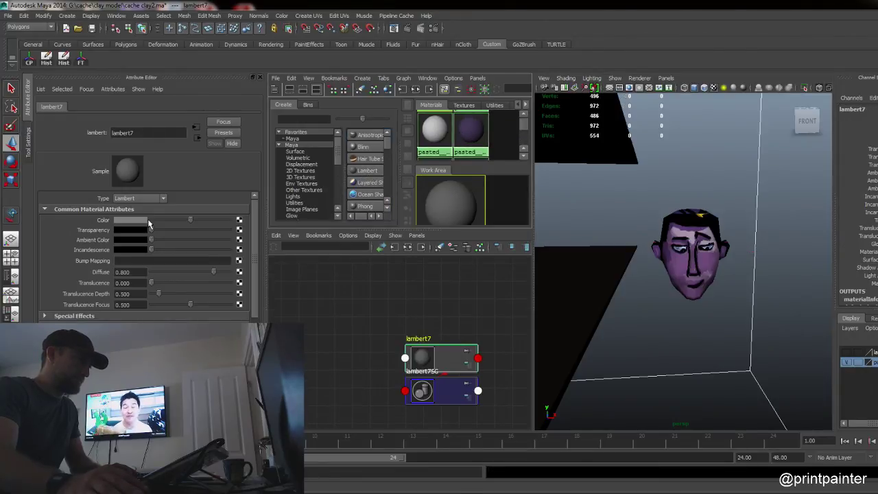
click(240, 220)
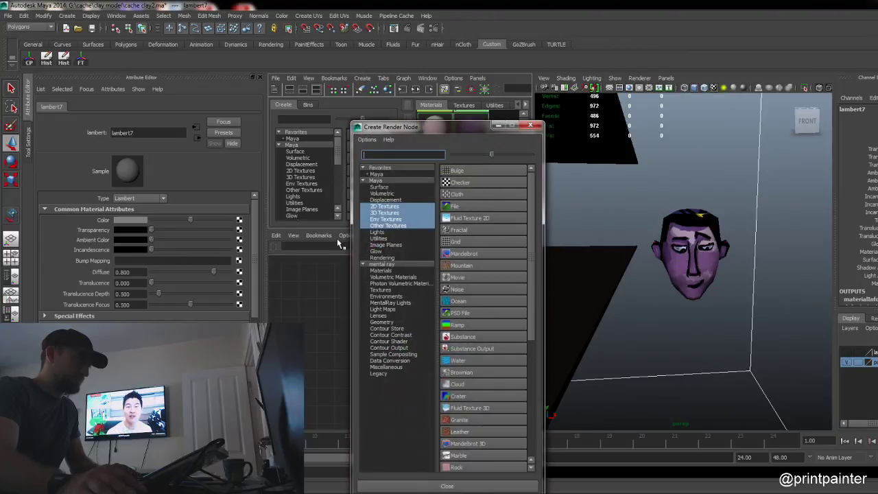
click(473, 207)
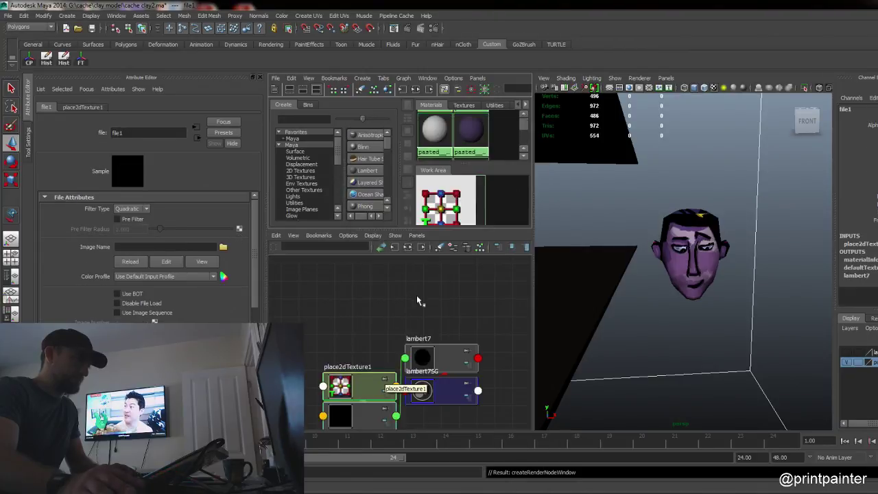
scroll(421, 299, down, 3)
scroll(420, 299, up, 3)
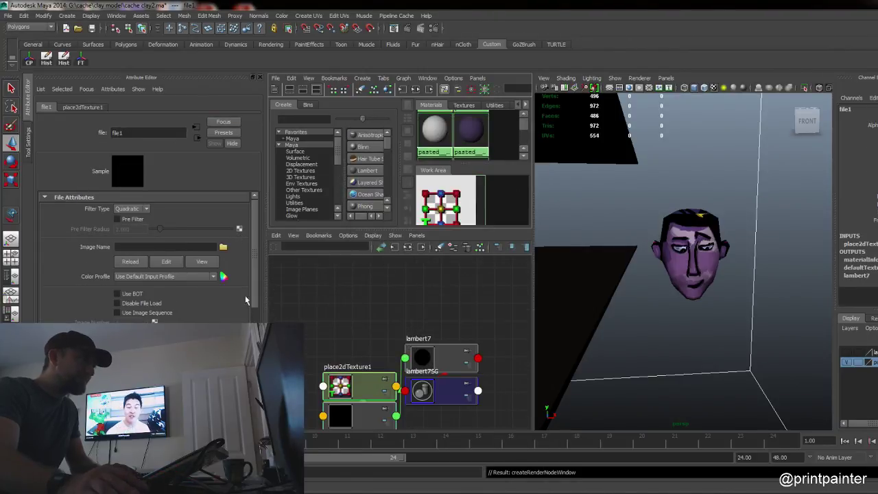
Step: Load cache-23.jpg from the clay model's images folder as the File texture's image
click(223, 247)
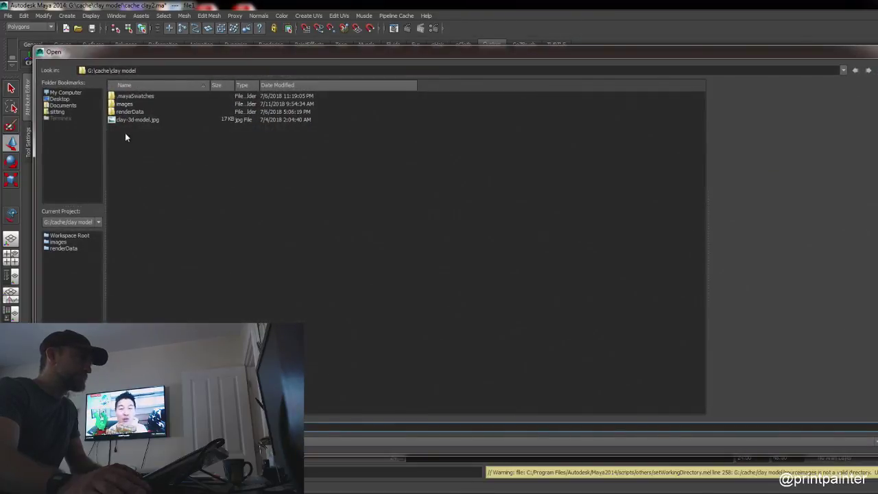
click(142, 120)
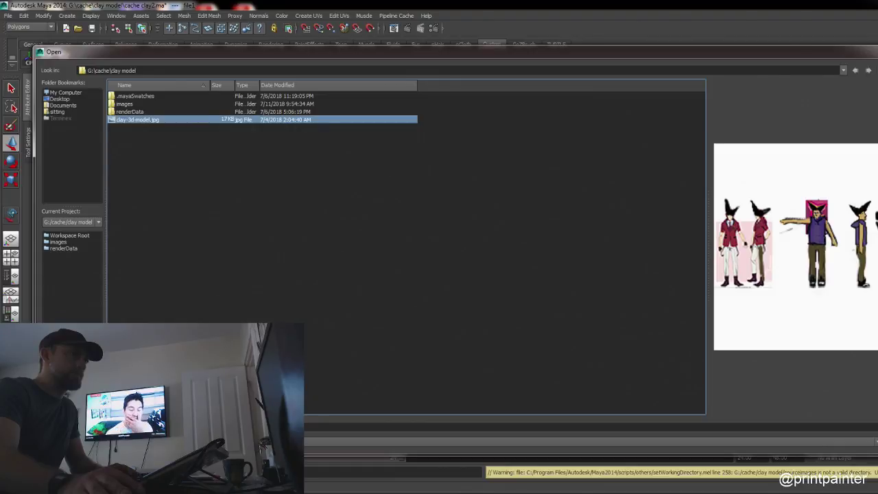
click(855, 70)
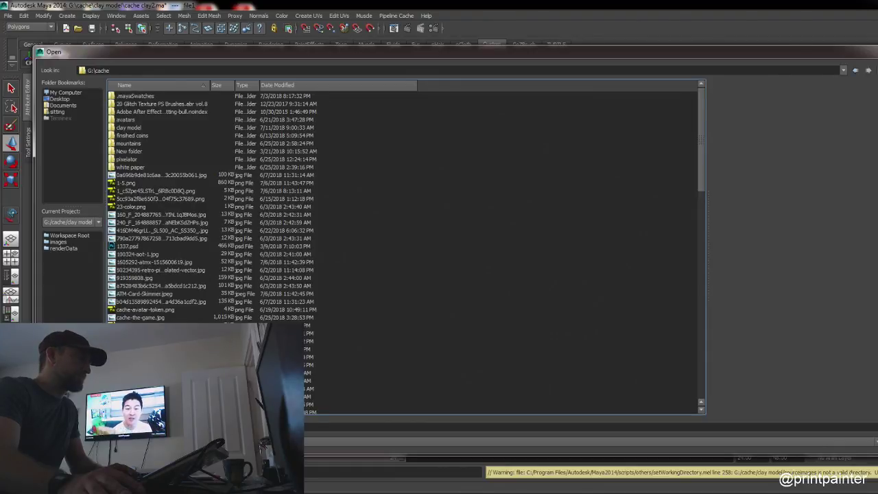
click(152, 104)
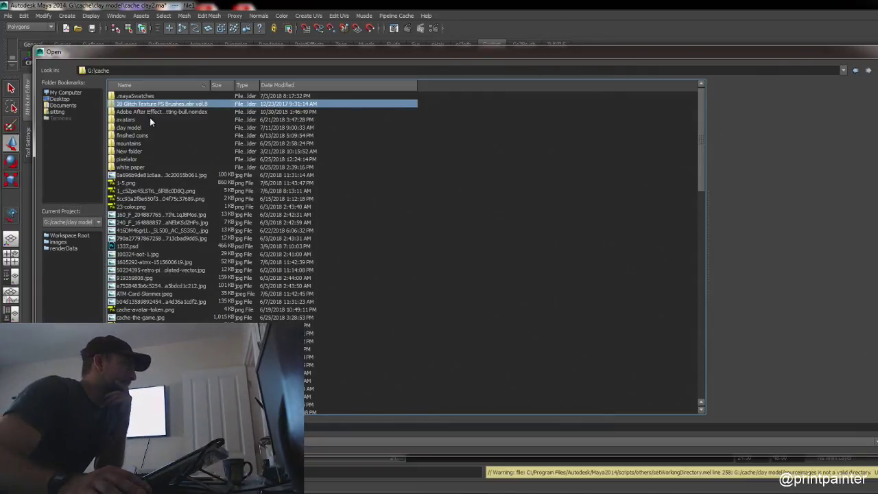
double_click(138, 127)
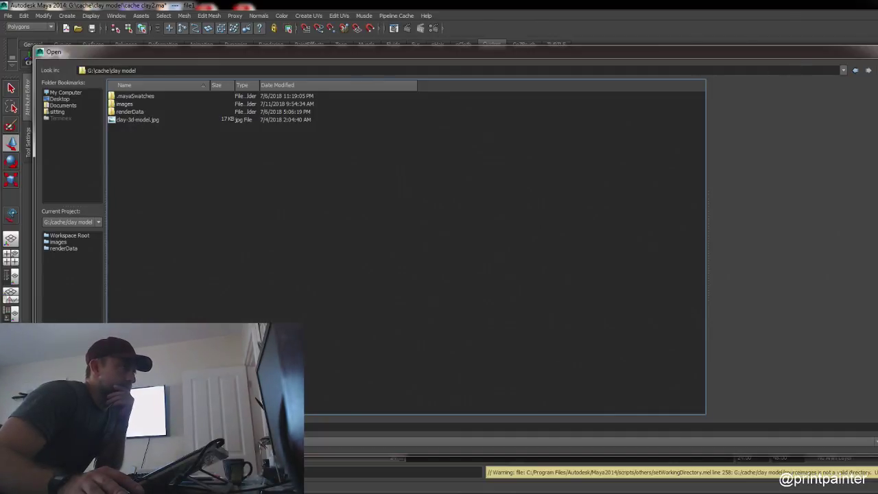
double_click(159, 104)
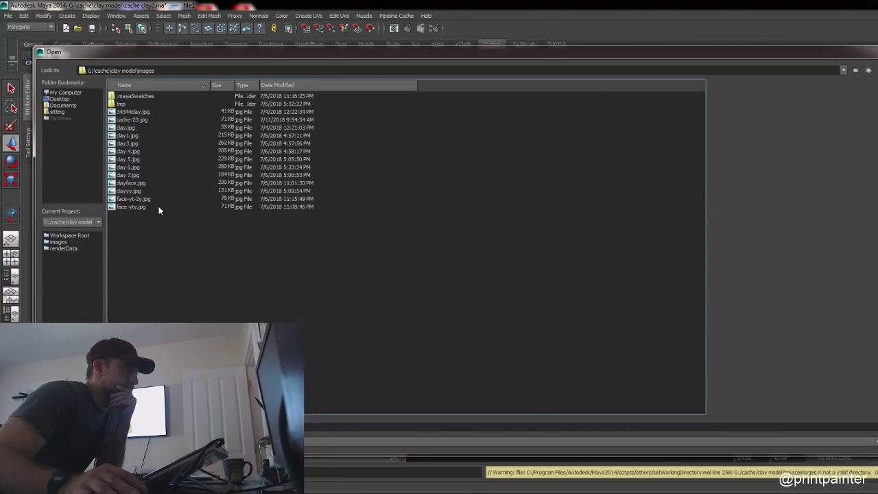
click(135, 121)
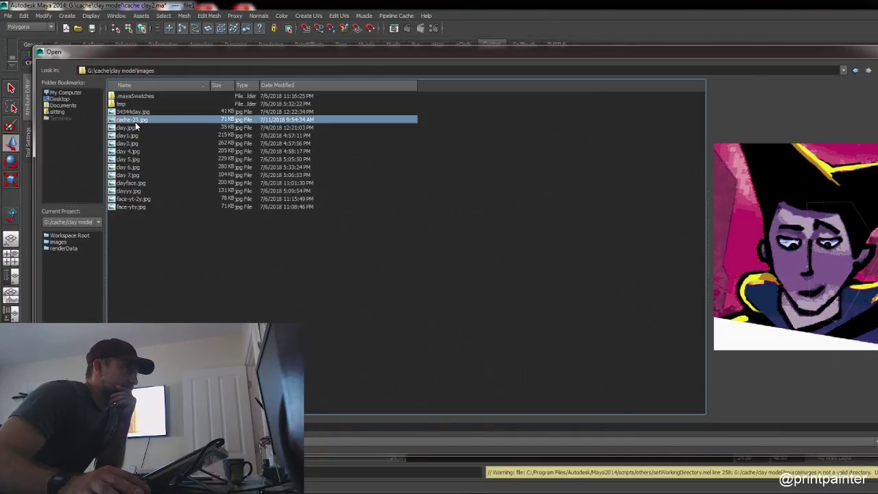
click(877, 427)
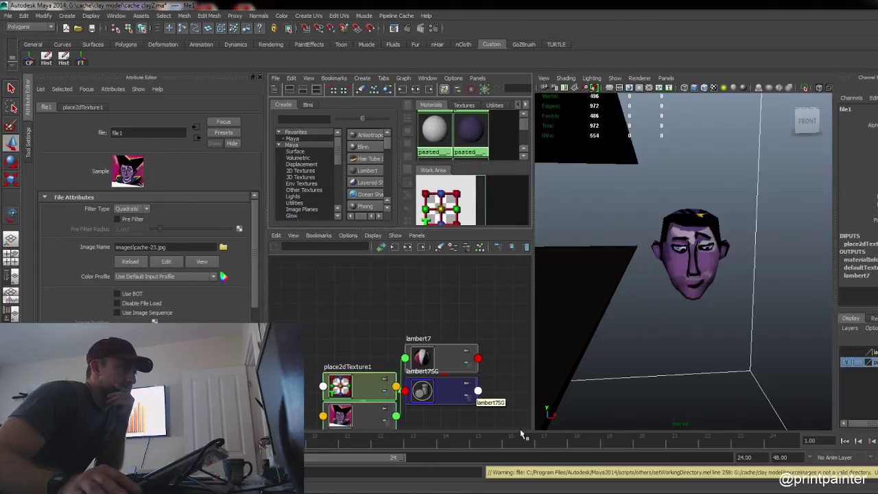
Step: Try the existing materials pasted__pasted__lambert5 and pasted__lambert9 on the head
click(678, 259)
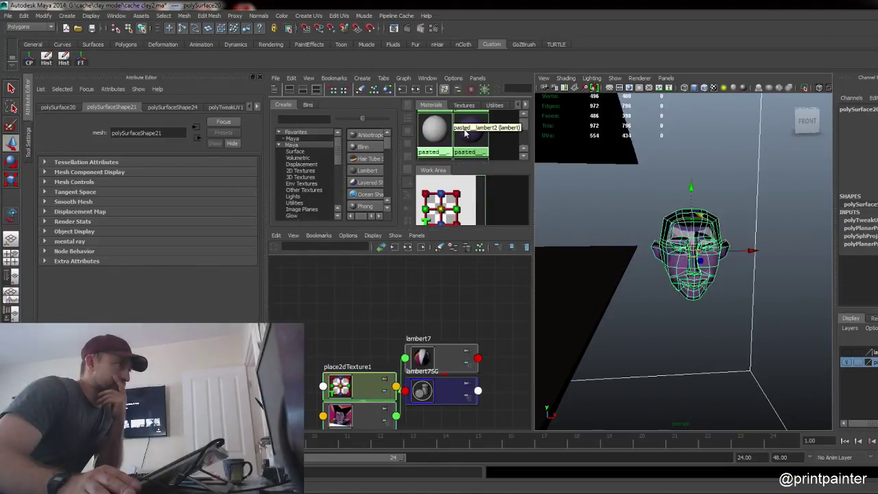
scroll(465, 134, down, 3)
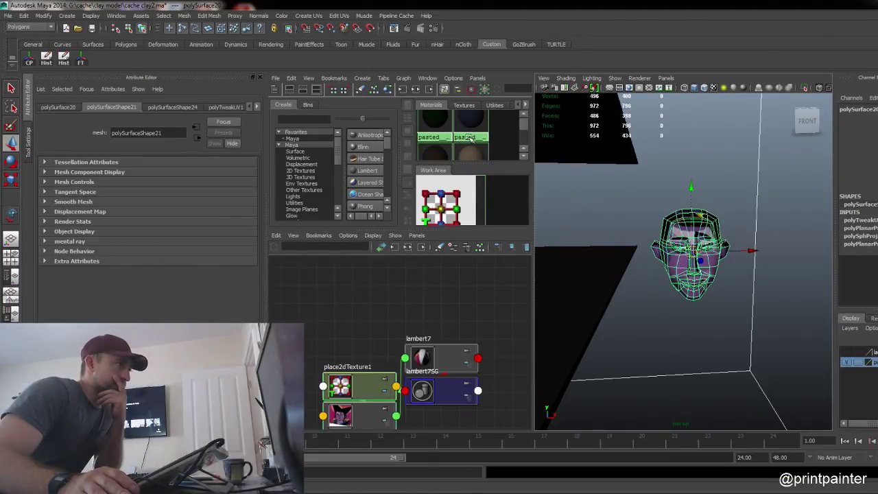
scroll(465, 137, down, 5)
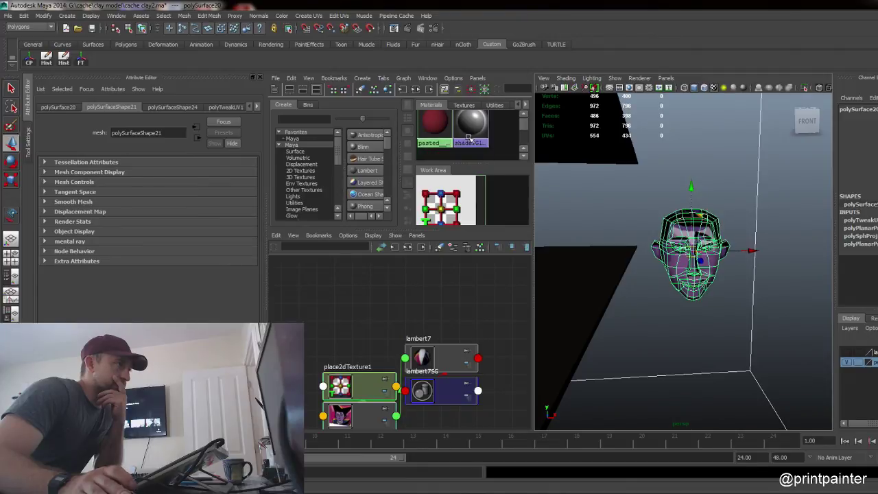
scroll(469, 139, up, 2)
middle_drag(437, 138, 676, 253)
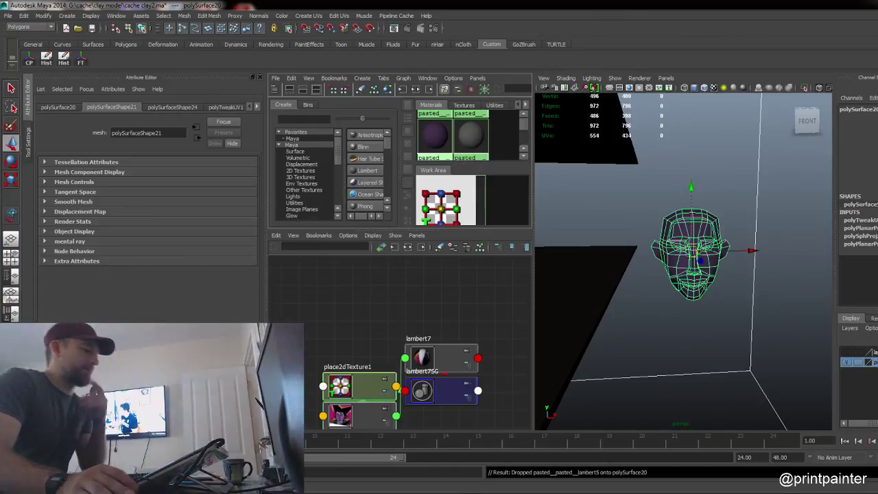
click(465, 140)
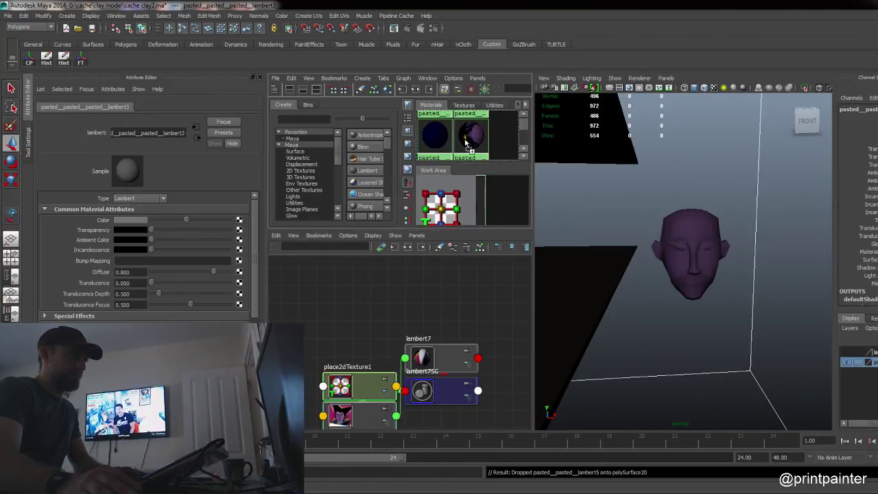
middle_drag(466, 142, 668, 242)
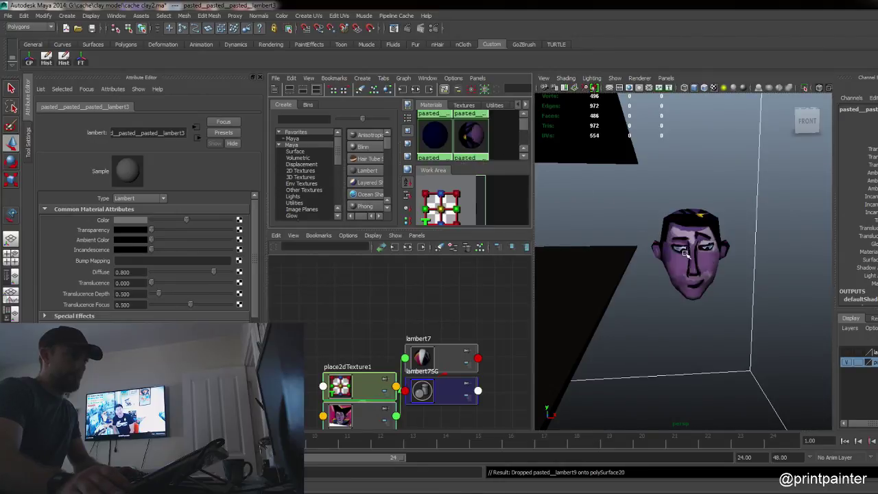
Step: Show the head's mesh components and try the pasted__lambert5 material on it
click(705, 265)
click(650, 329)
key(ctrl+z)
right_drag(652, 309, 664, 320)
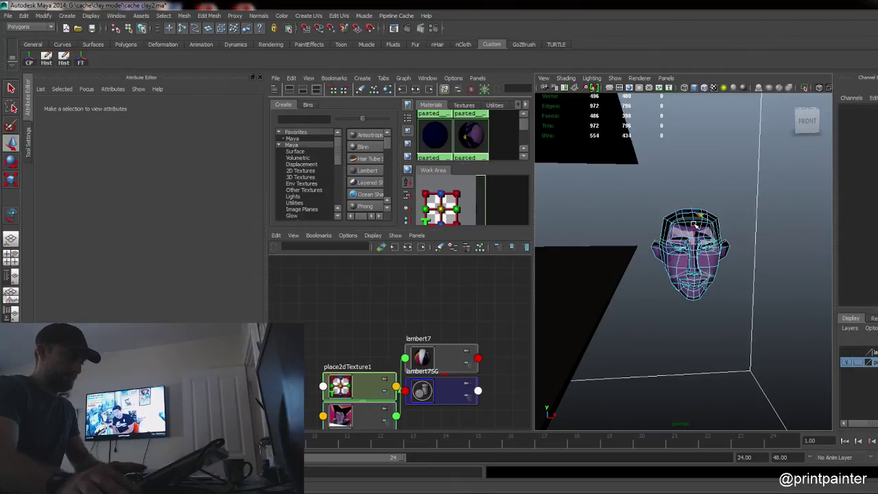
right_drag(696, 225, 717, 225)
scroll(463, 135, down, 3)
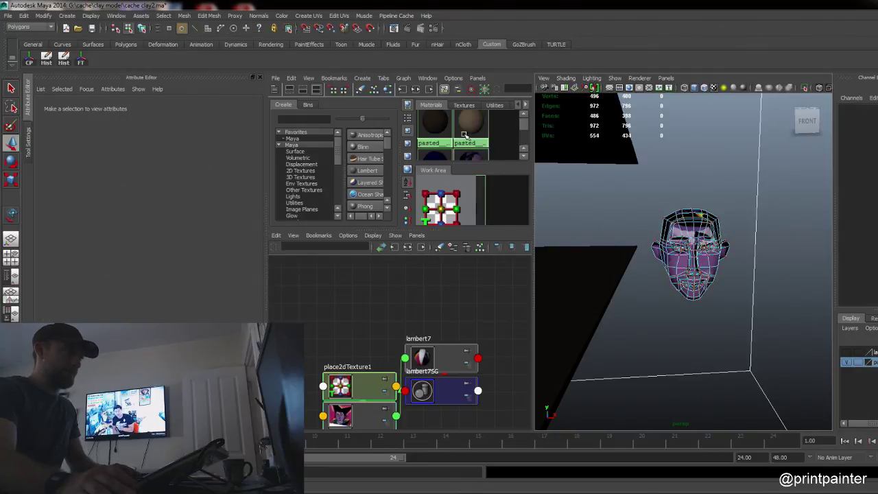
middle_drag(462, 138, 690, 250)
Step: Select the head as an object and assign it the lambert7 material with the new portrait texture
scroll(429, 134, up, 5)
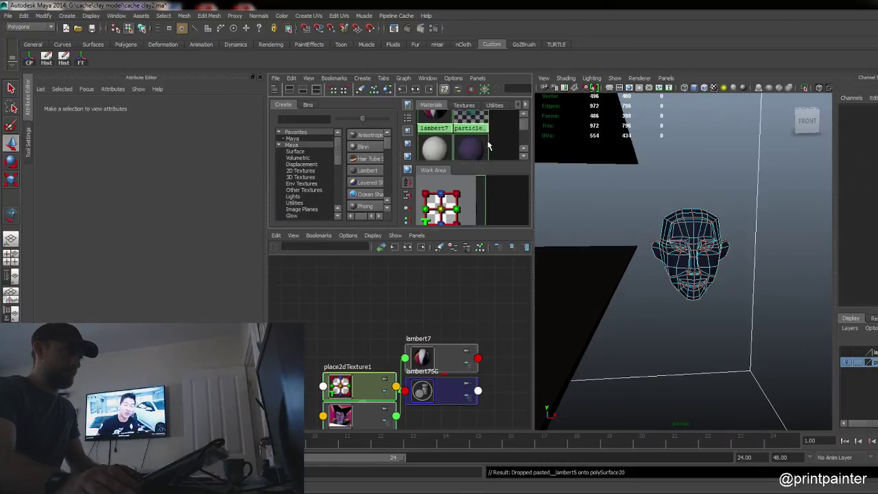
middle_drag(434, 127, 692, 253)
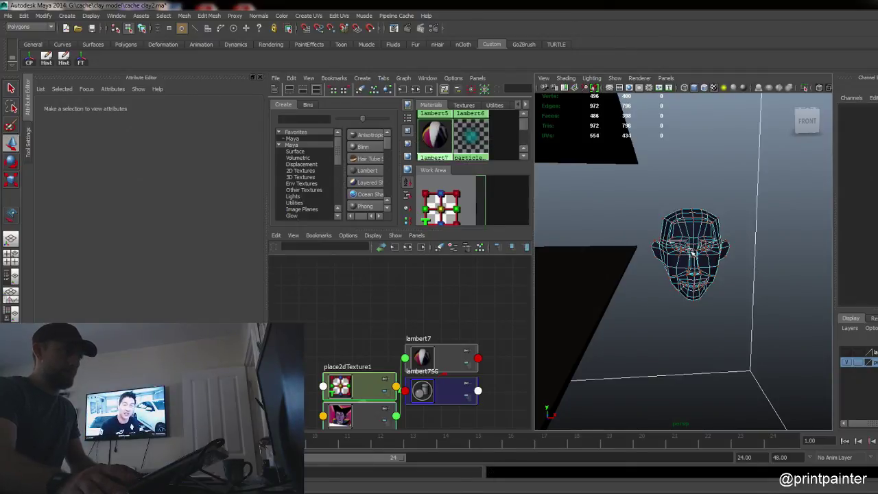
click(686, 214)
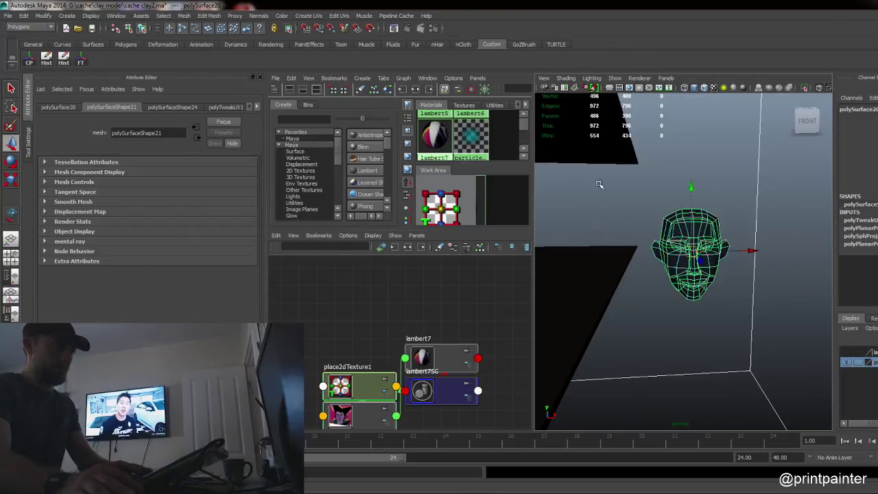
middle_drag(706, 233, 706, 233)
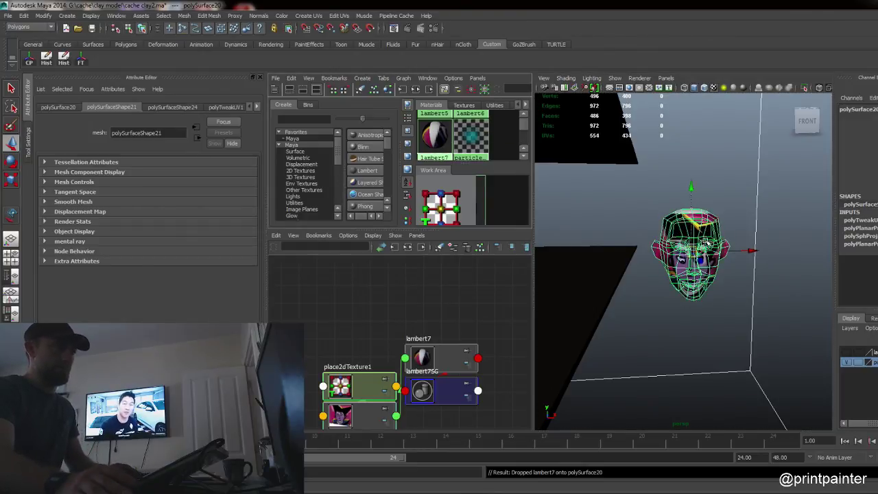
Step: Select the large face shell's UVs and scale and move them down to fit the portrait's face
scroll(716, 291, up, 5)
alt+right_drag(669, 279, 621, 253)
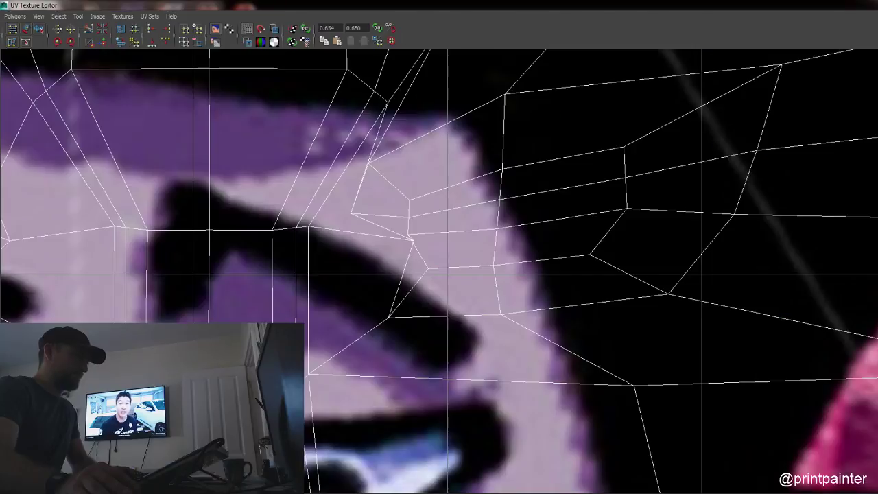
scroll(439, 280, down, 6)
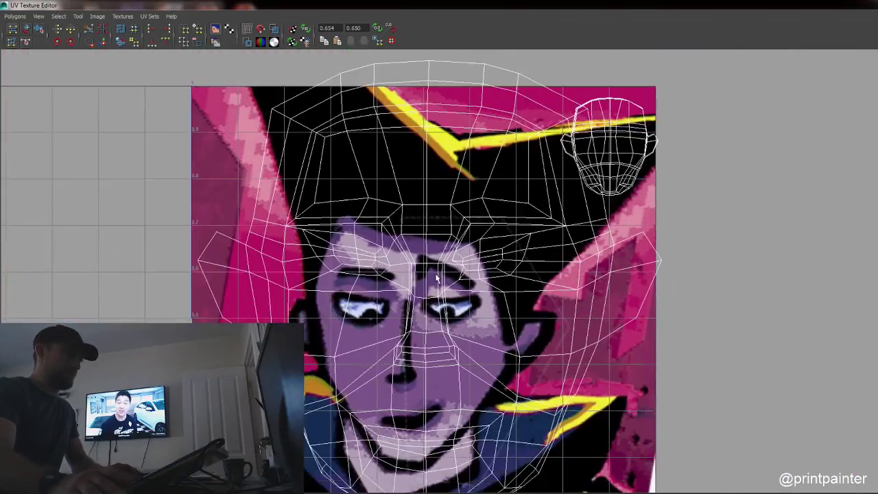
scroll(436, 278, down, 2)
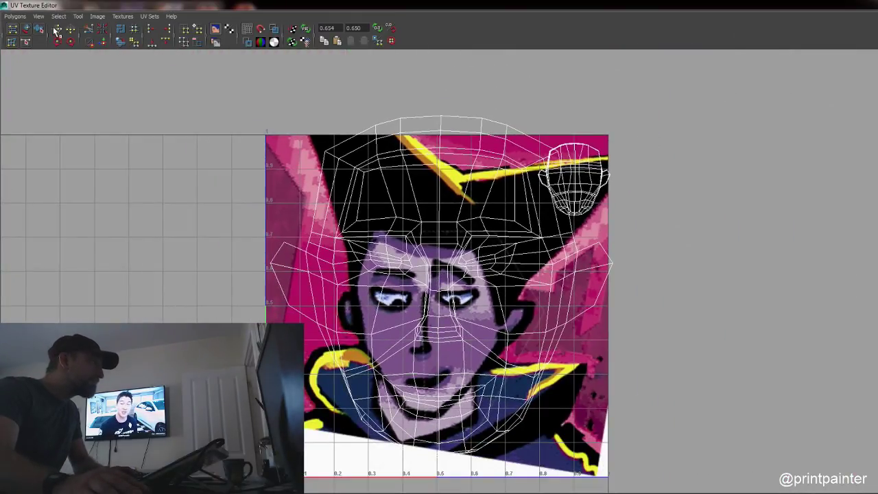
click(26, 30)
click(379, 268)
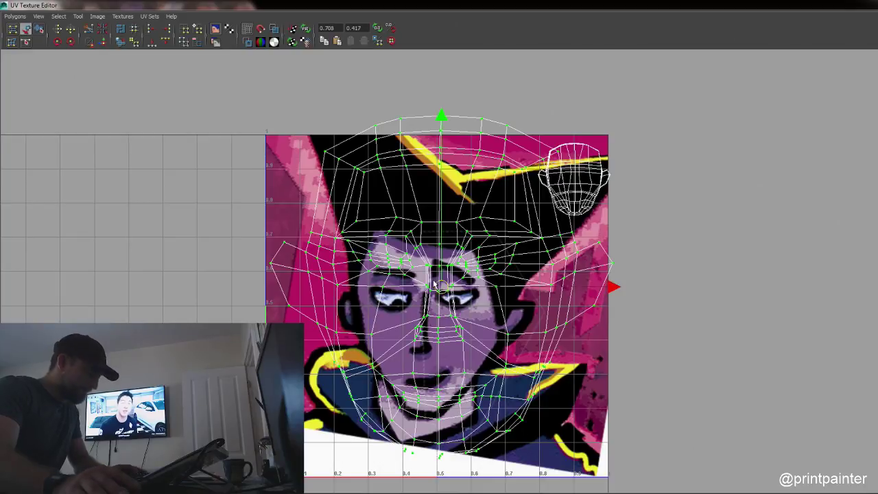
key(r)
drag(439, 288, 435, 322)
key(w)
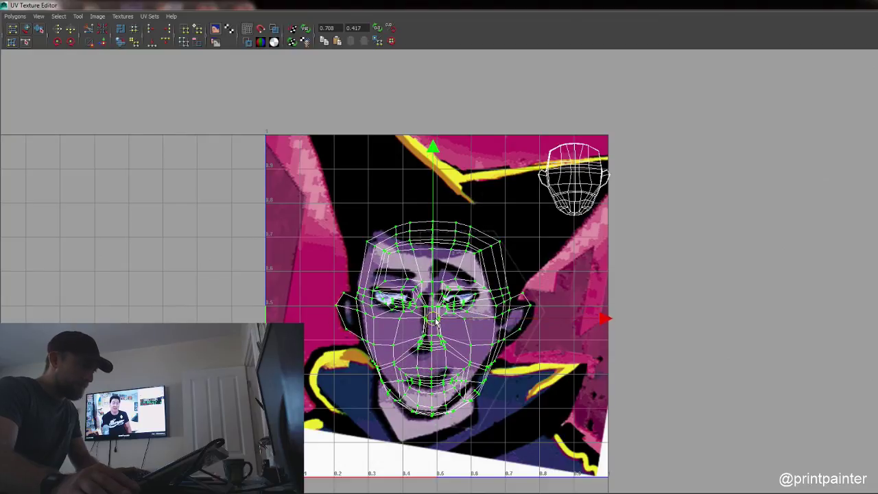
Step: Narrow the face shell slightly and align it with the portrait's eyes and nose
key(e)
key(r)
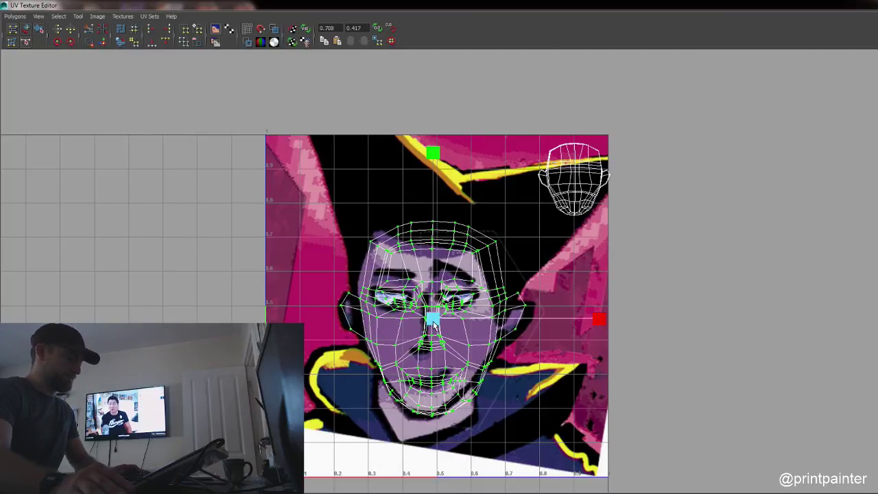
key(w)
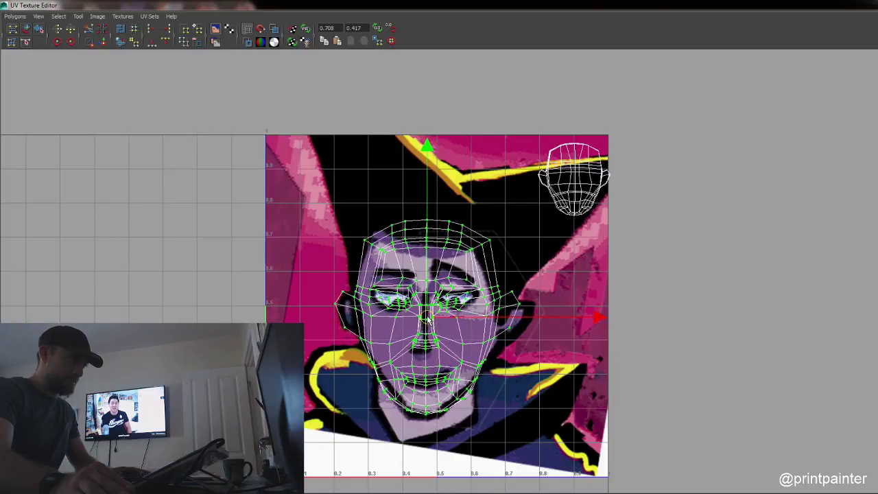
drag(426, 318, 171, 340)
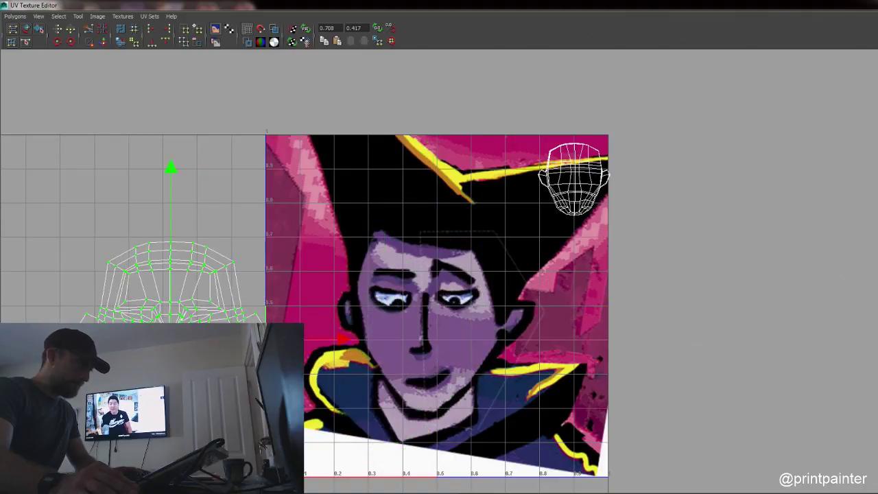
scroll(171, 340, up, 2)
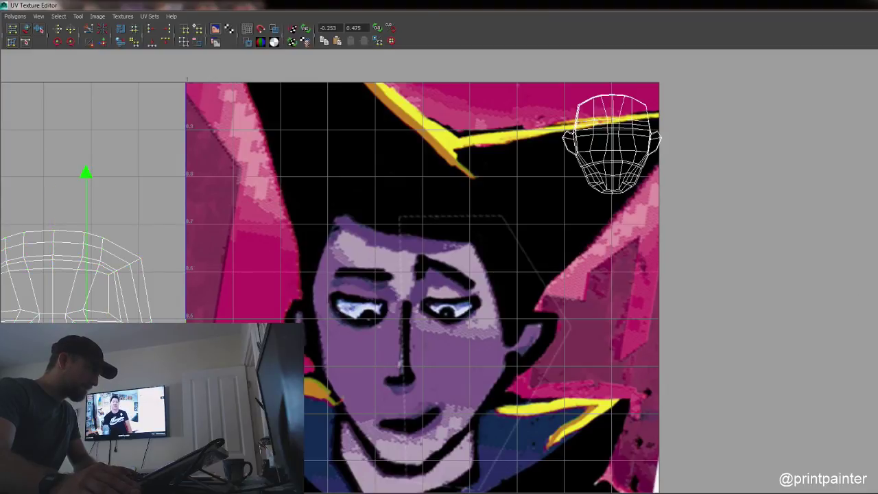
key(ctrl+z)
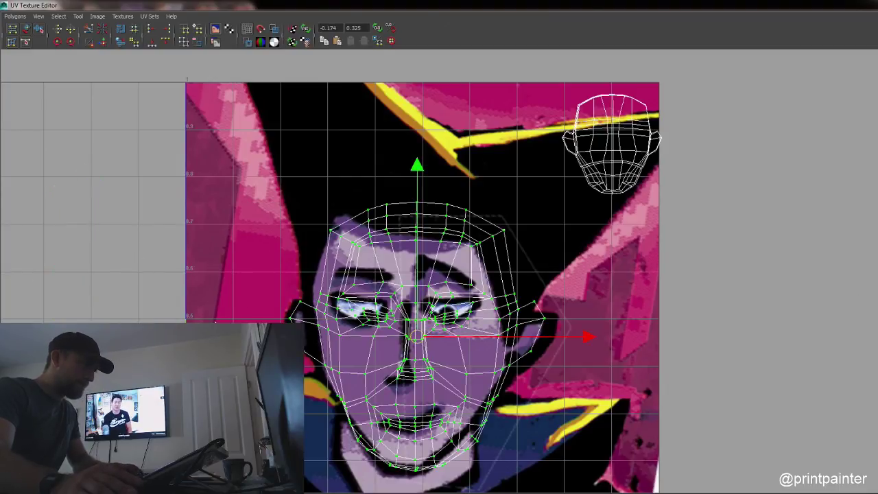
Step: Switch the head to face selection and turn it to a straight side view
scroll(411, 324, up, 2)
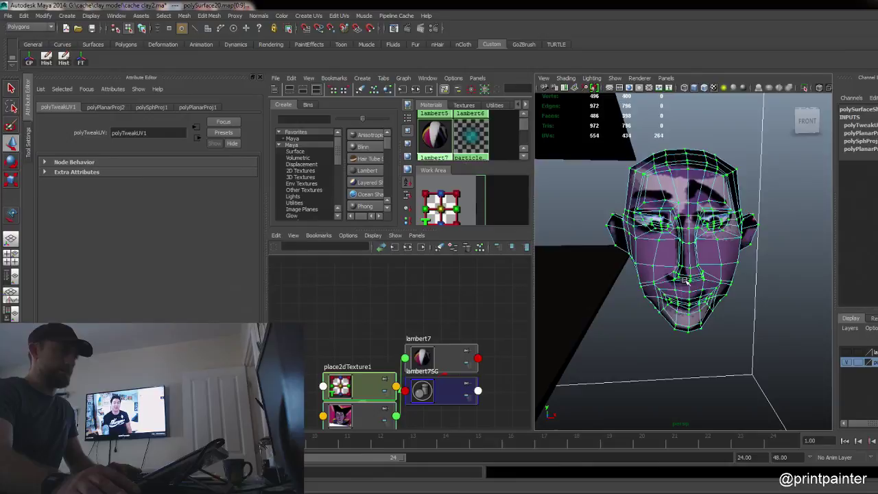
key(space)
drag(685, 281, 623, 293)
key(F11)
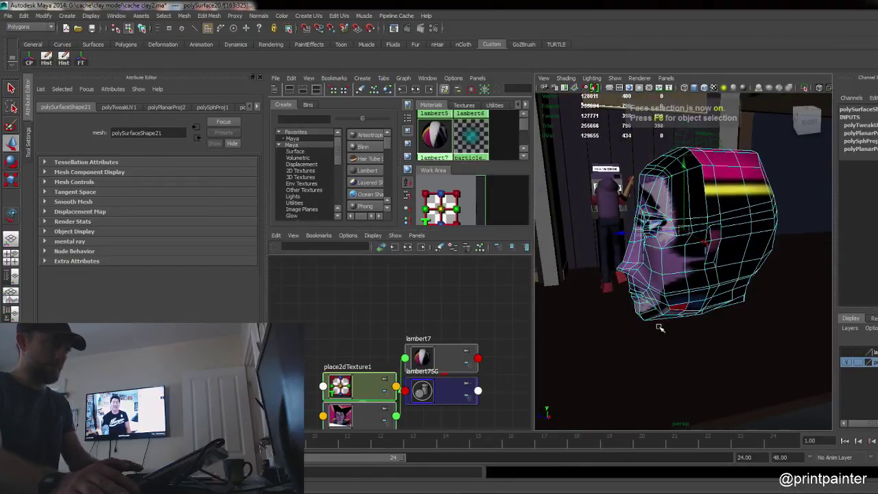
click(689, 339)
alt+drag(690, 339, 662, 288)
click(653, 321)
click(686, 216)
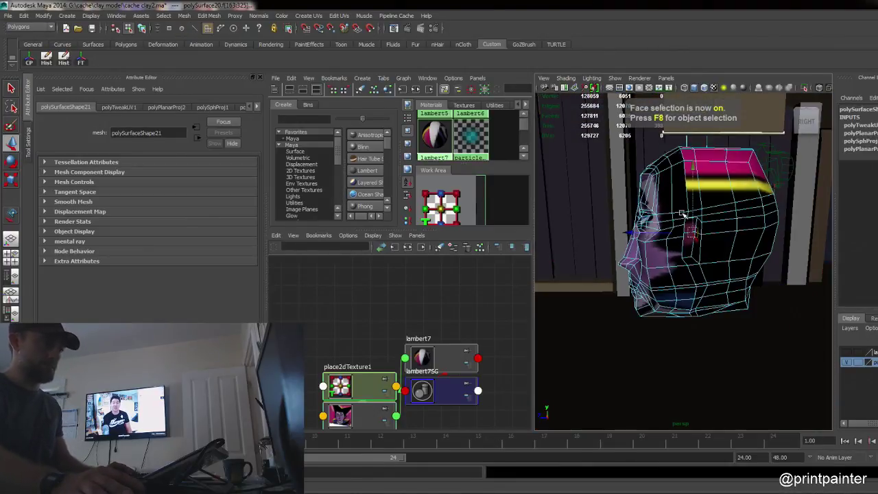
key(space)
drag(666, 198, 701, 204)
key(F11)
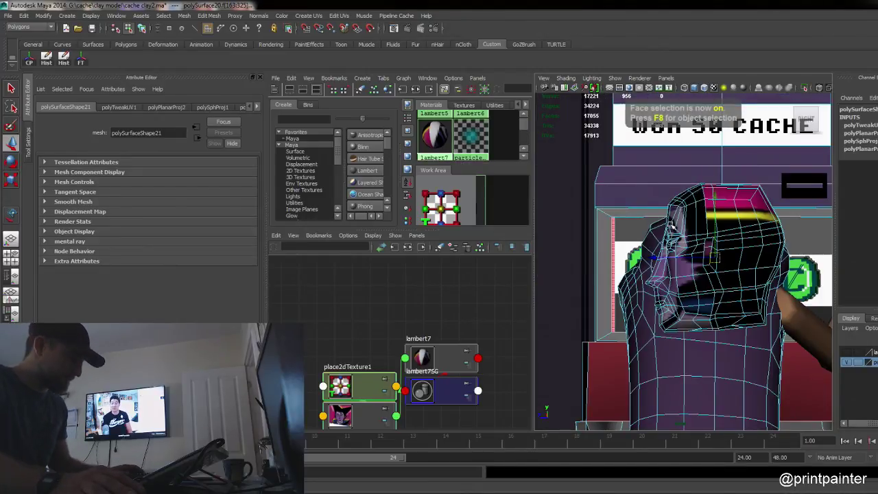
Step: Return to object selection, reselect only the head without the body, and show its faces for selection
click(617, 245)
key(F8)
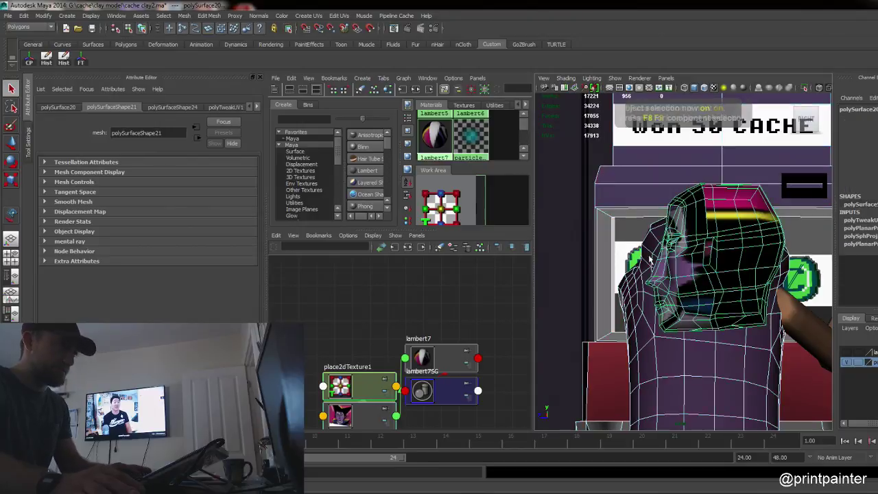
click(671, 251)
click(710, 240)
key(F11)
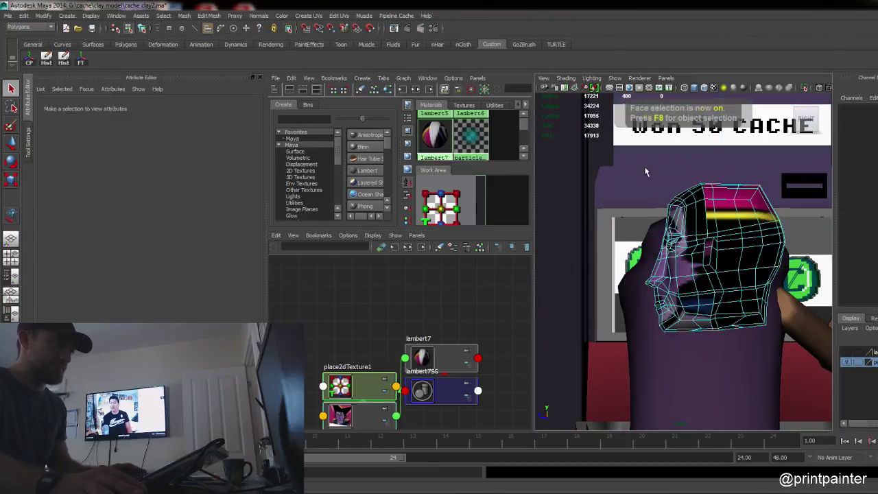
Step: Select the faces of the head's front part in side view and remove the back-of-head faces from the selection
drag(628, 159, 693, 346)
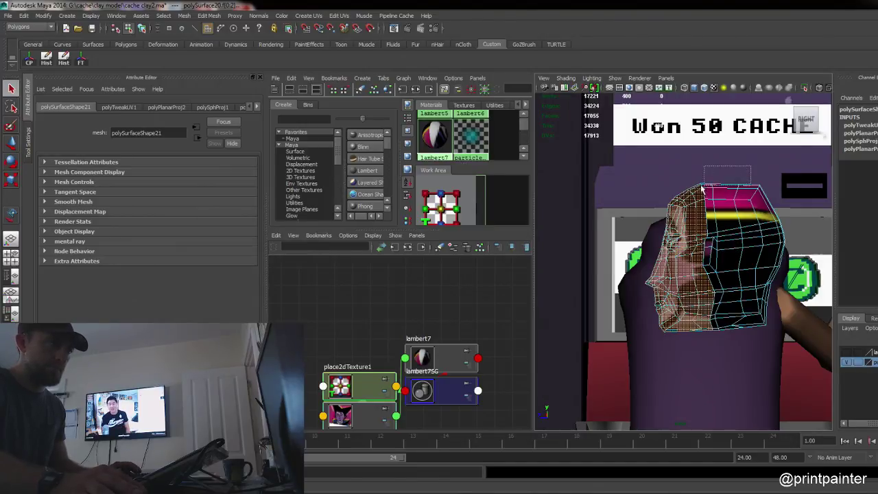
ctrl+drag(707, 186, 707, 189)
ctrl+drag(718, 339, 797, 313)
key(space)
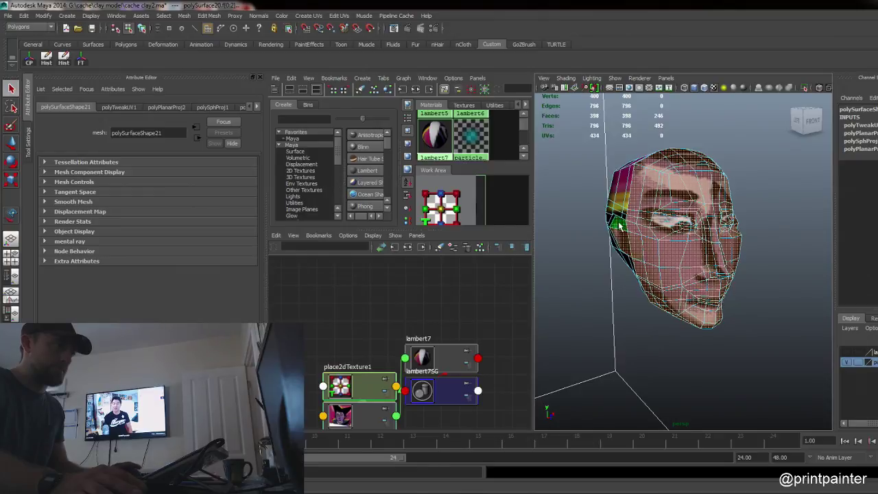
alt+drag(744, 325, 755, 353)
click(210, 16)
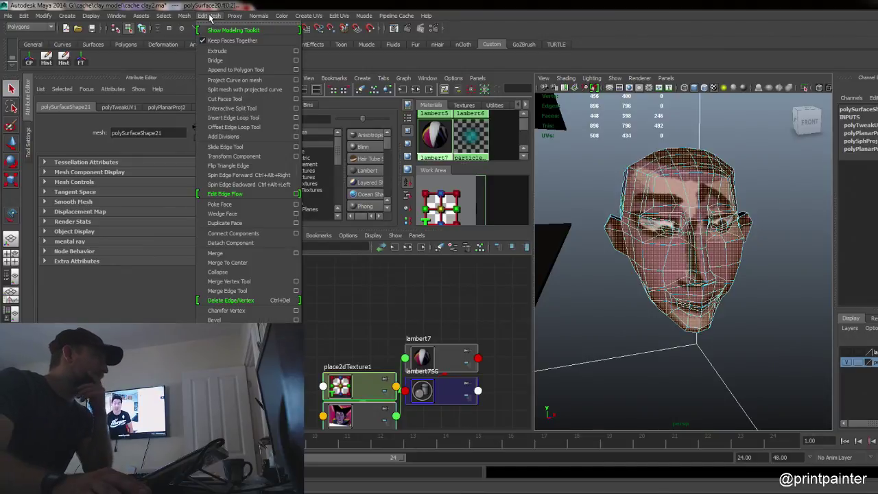
click(210, 15)
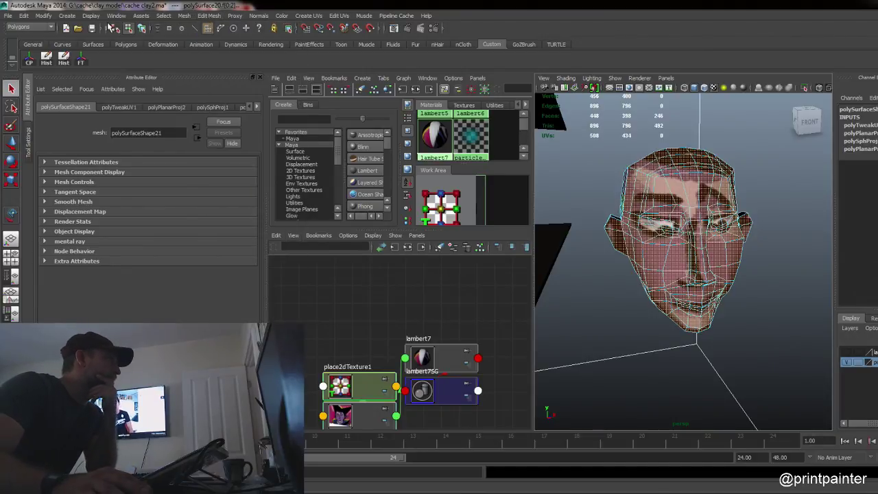
click(68, 15)
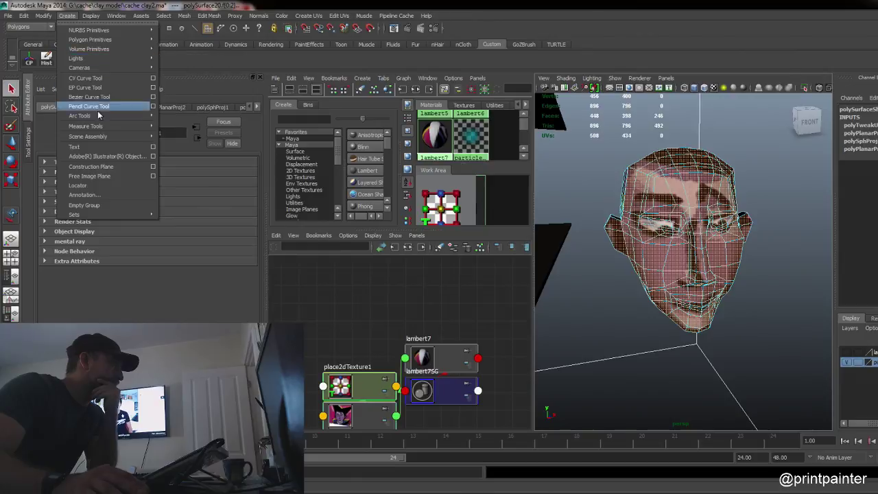
mouse_move(220, 19)
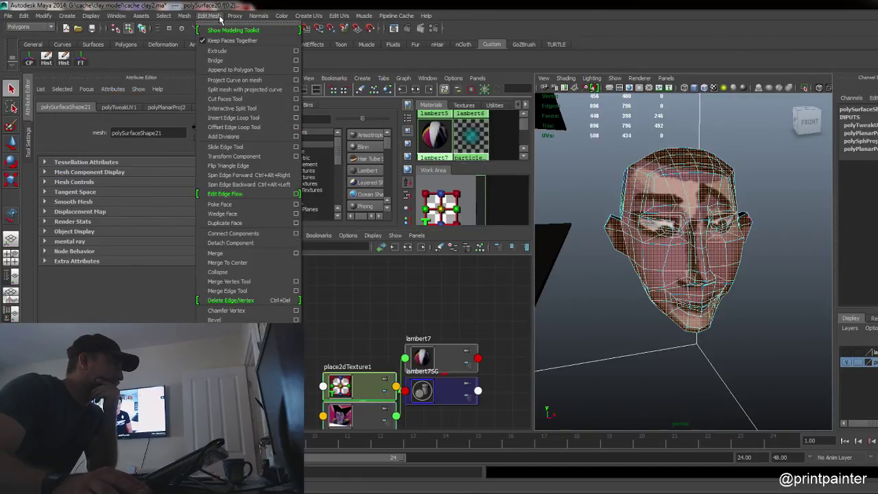
mouse_move(169, 18)
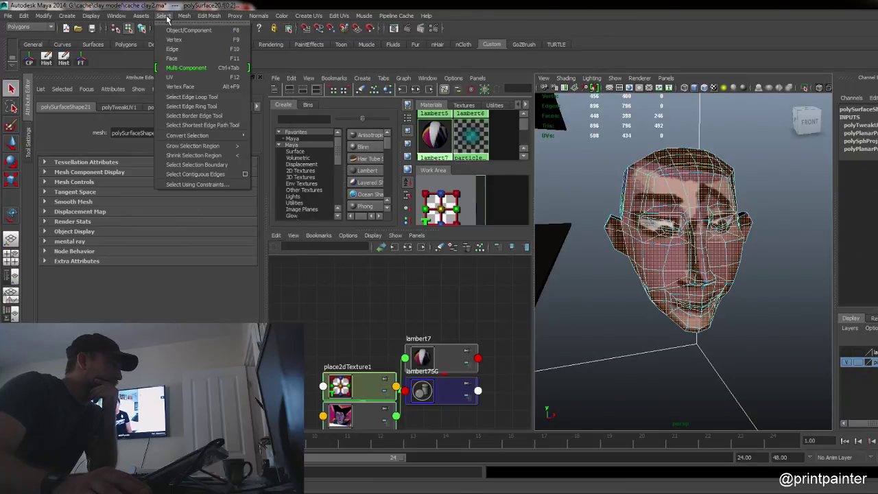
mouse_move(108, 16)
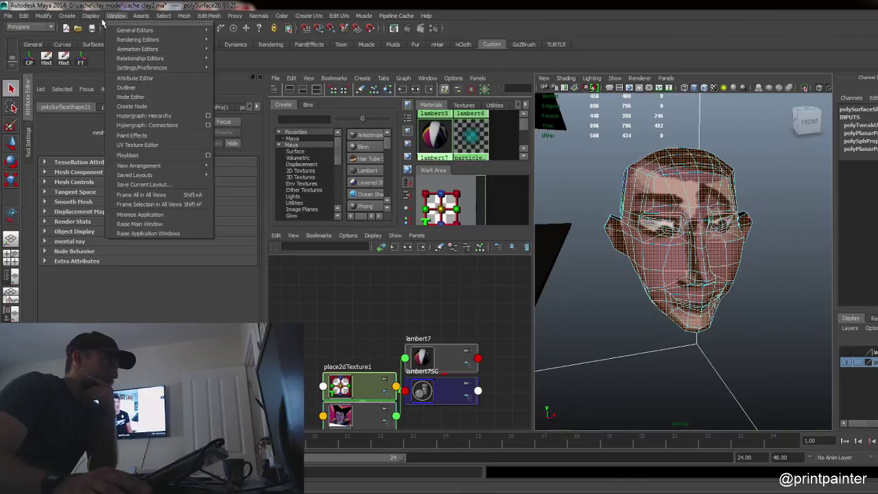
mouse_move(61, 20)
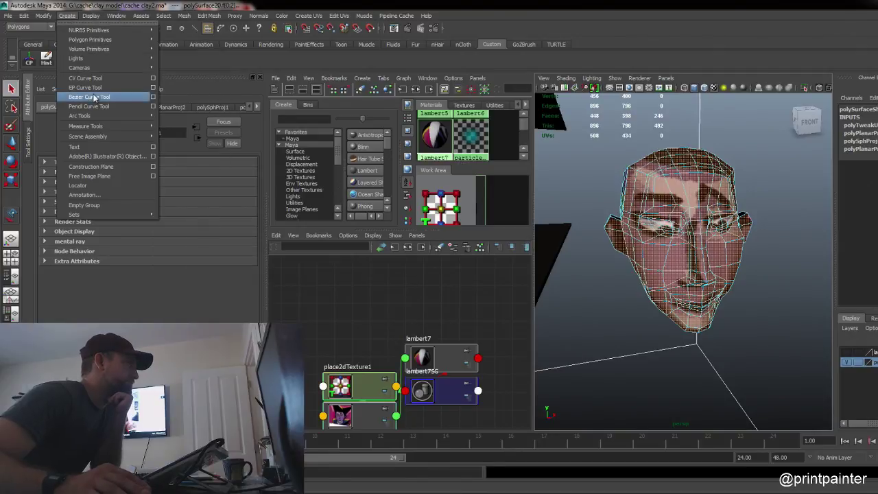
mouse_move(103, 117)
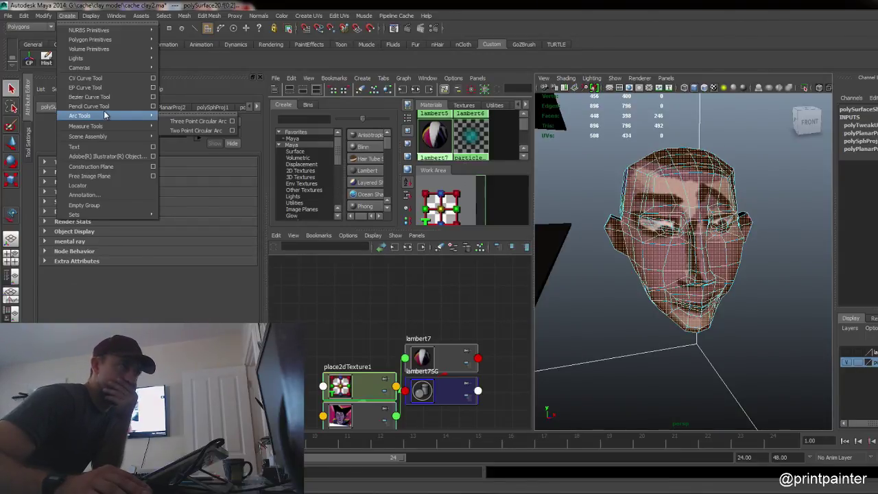
mouse_move(63, 69)
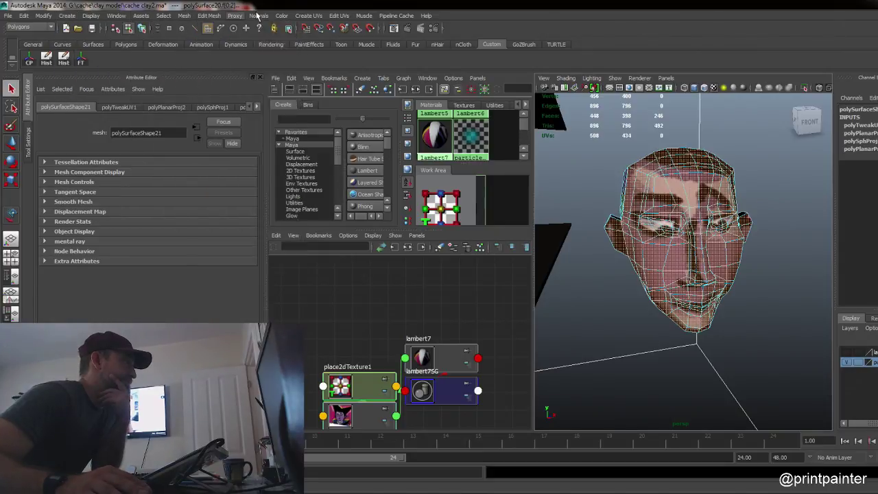
Step: Apply a planar UV mapping to the selected faces of the head mesh and clear the selection
click(305, 16)
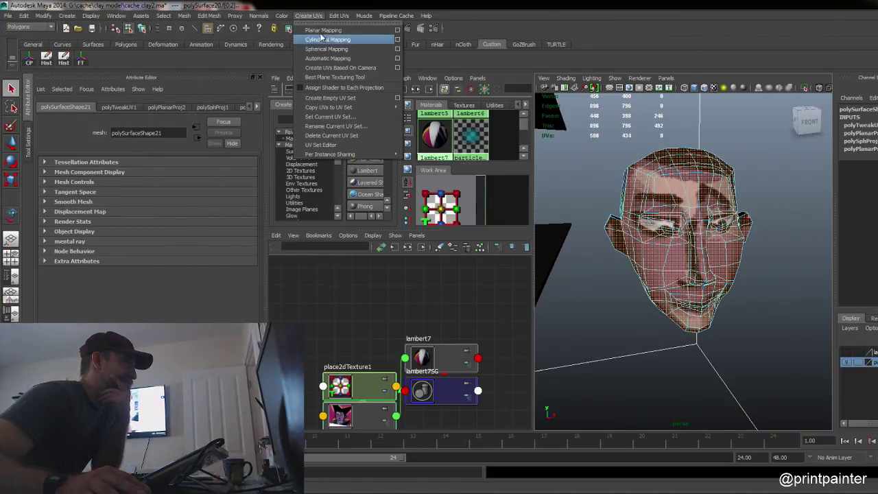
click(323, 30)
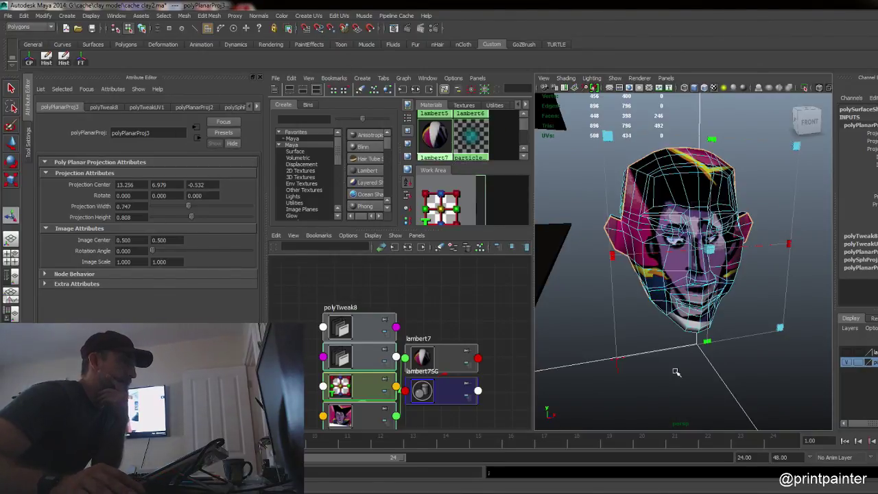
click(675, 376)
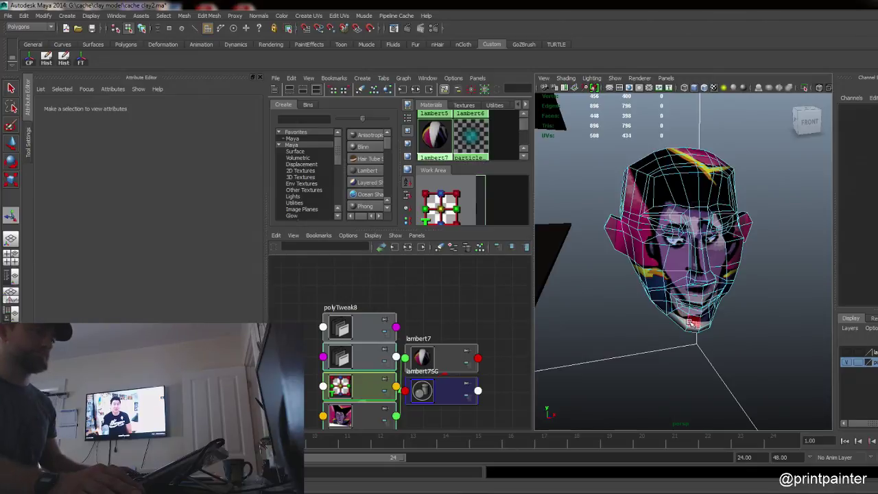
Step: Frame the whole head in the front view and switch the mesh to vertex selection
alt+drag(698, 327, 673, 330)
key(space)
scroll(676, 279, up, 5)
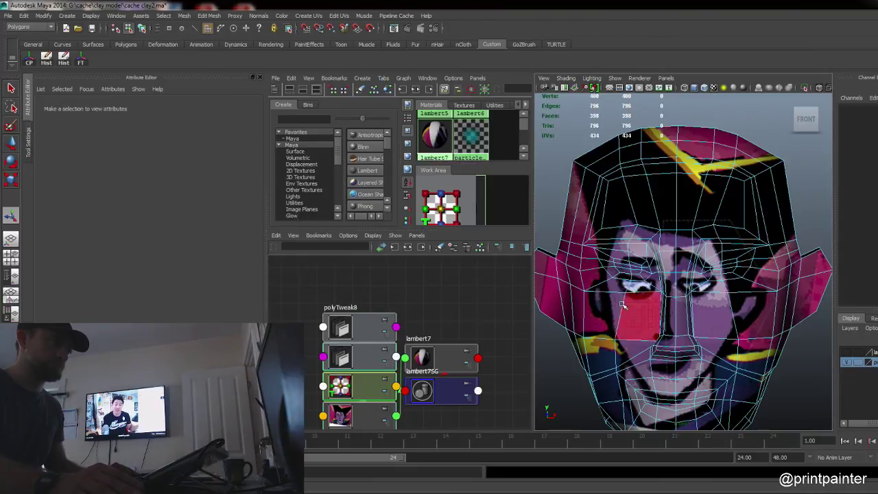
scroll(638, 298, down, 10)
scroll(638, 298, up, 5)
scroll(638, 299, up, 5)
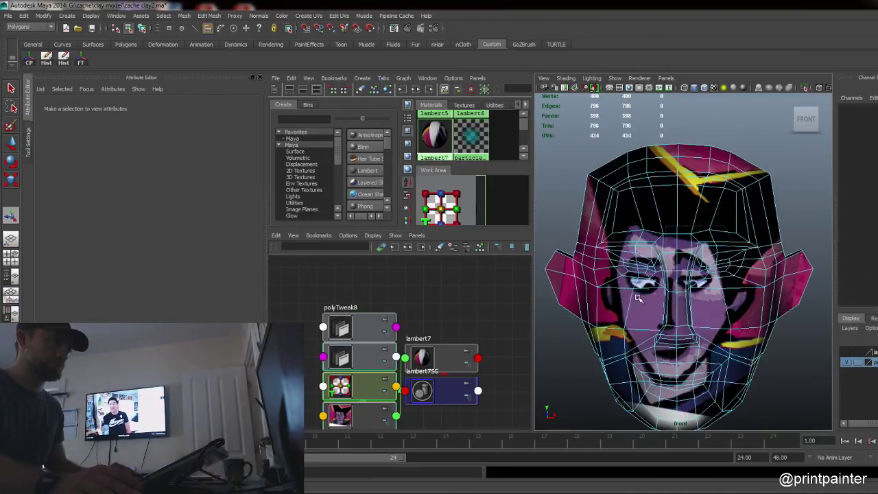
scroll(637, 298, down, 10)
scroll(638, 298, up, 7)
alt+middle_drag(699, 329, 698, 278)
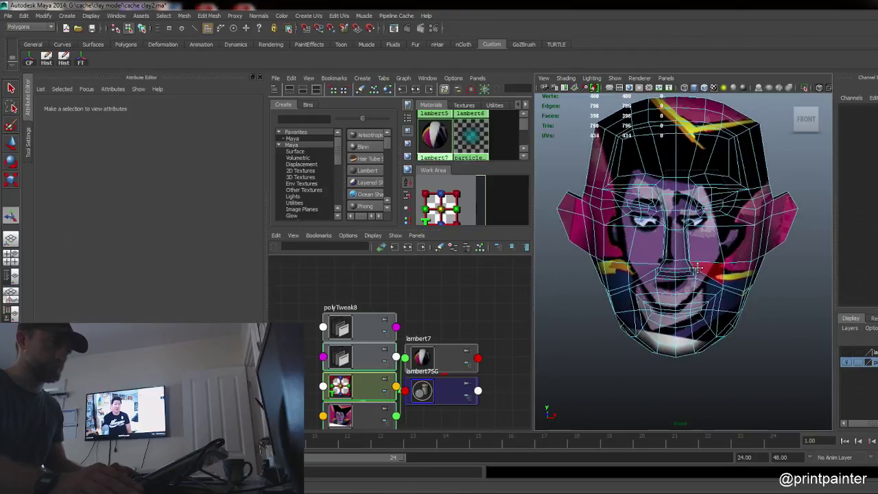
key(F9)
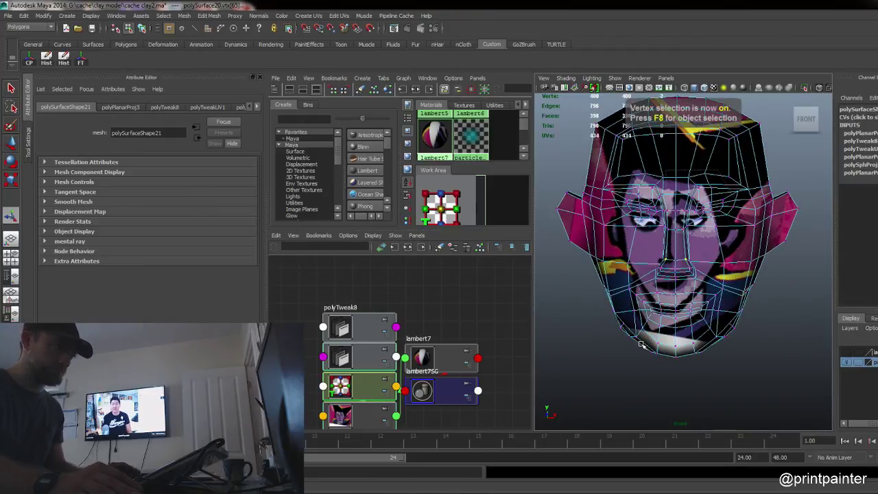
Step: Select the vertices at the bottom of the chin with soft selection and scale them narrower horizontally
drag(641, 345, 705, 360)
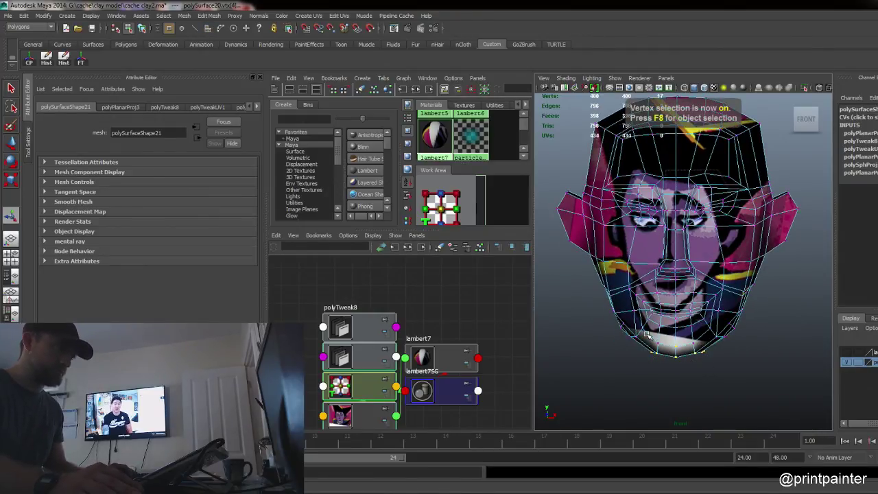
drag(646, 334, 729, 374)
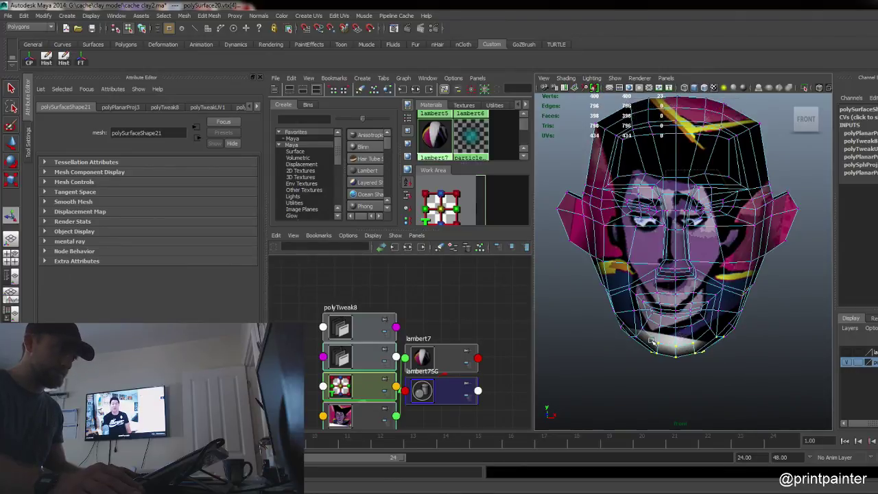
click(660, 385)
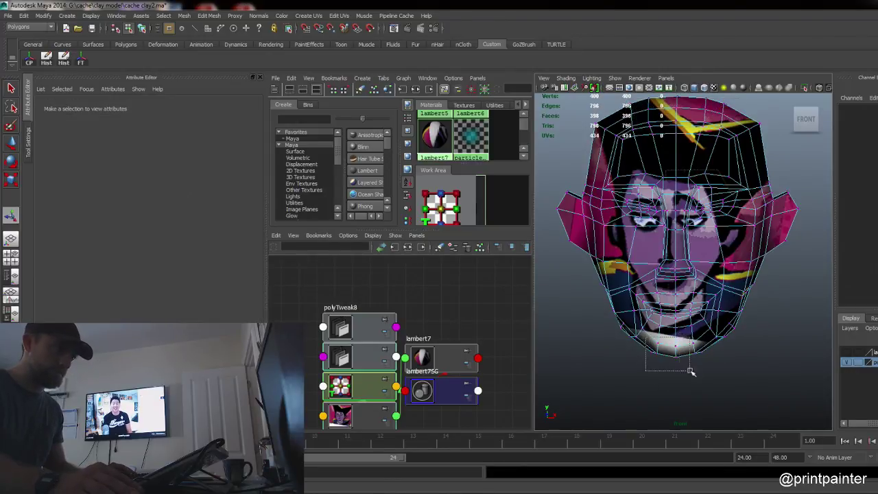
drag(691, 371, 711, 373)
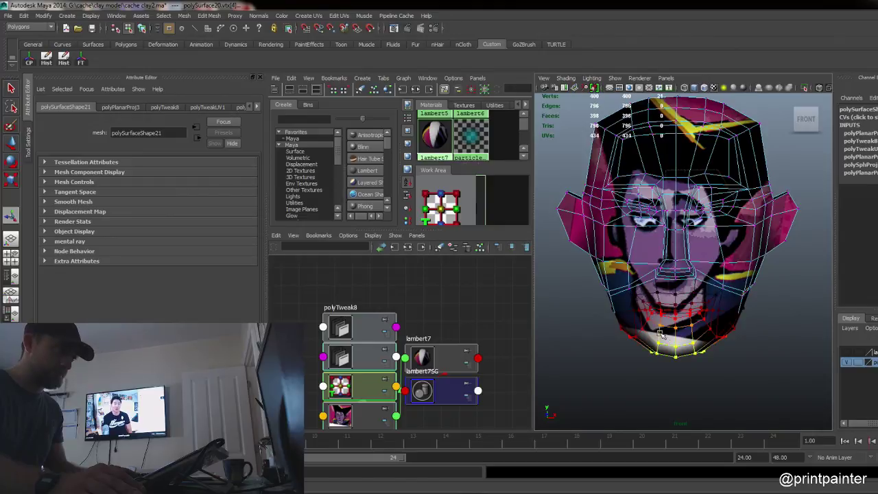
key(e)
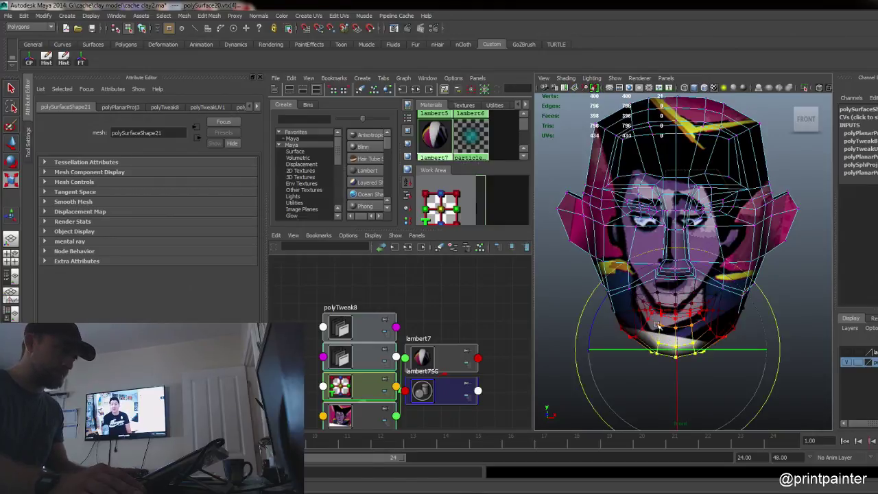
key(r)
drag(588, 351, 620, 352)
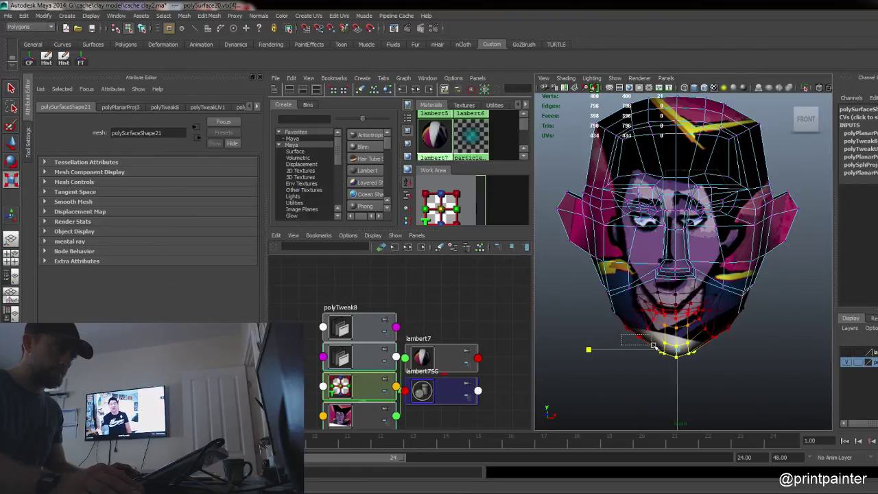
Step: Narrow the wider set of chin and lower jaw vertices with soft selection and move them down to lengthen the face
drag(654, 345, 723, 370)
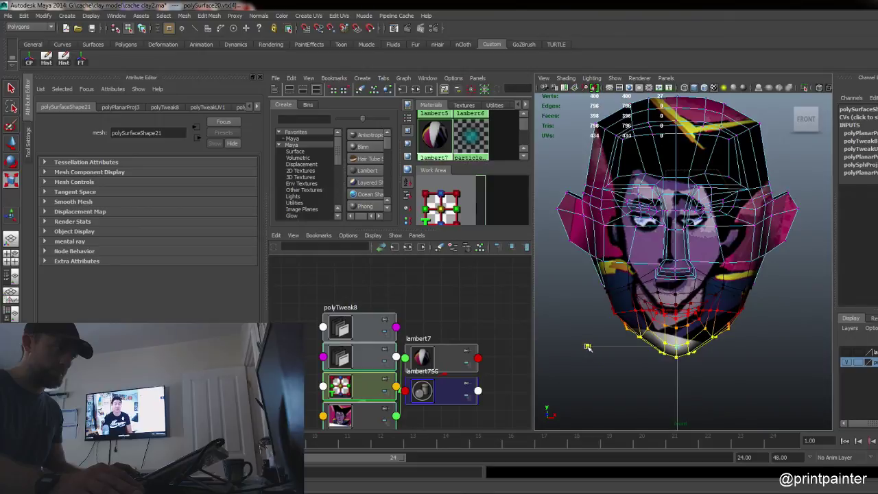
drag(588, 347, 594, 337)
key(w)
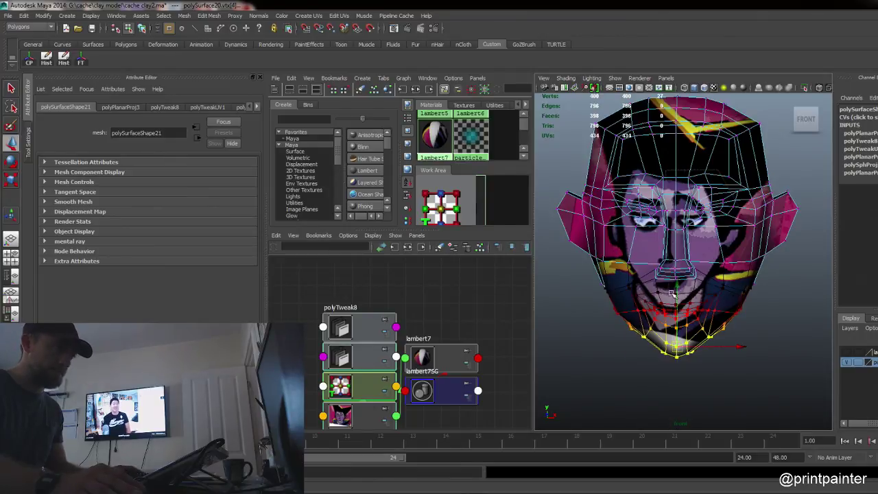
drag(675, 287, 681, 307)
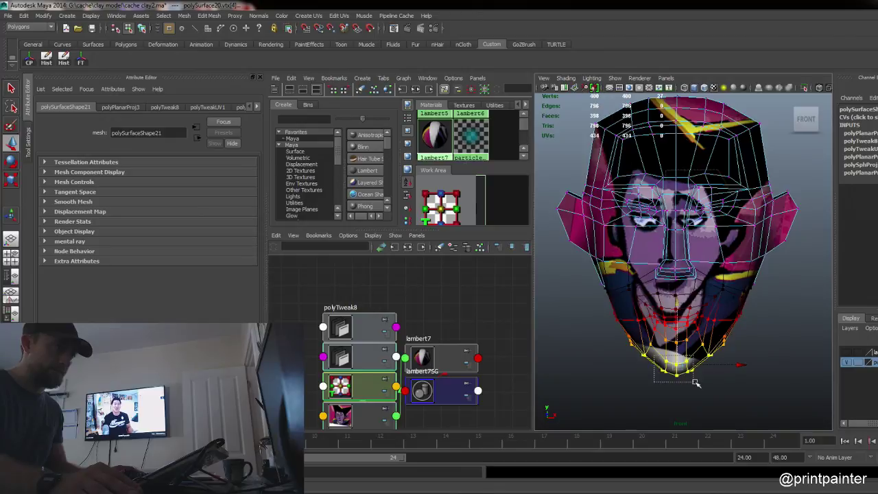
Step: Select the jaw vertices on both sides of the chin, turn off soft selection and adjust their horizontal spacing
key(e)
key(r)
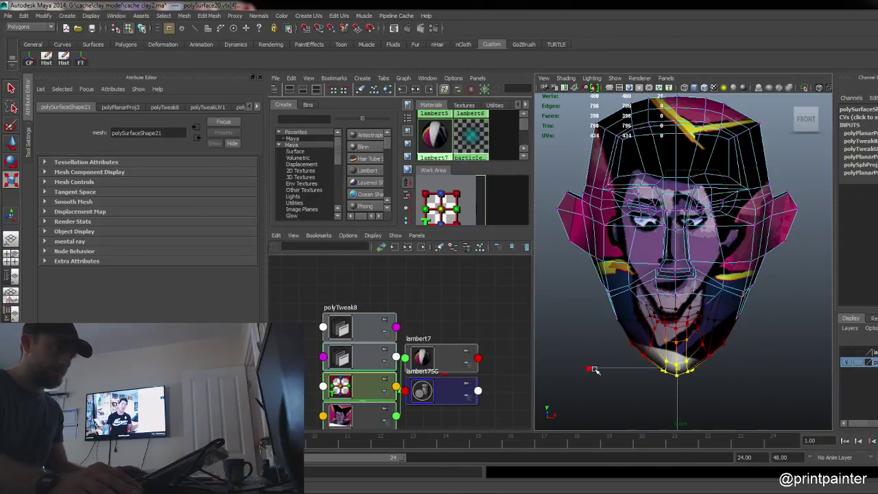
drag(710, 353, 720, 358)
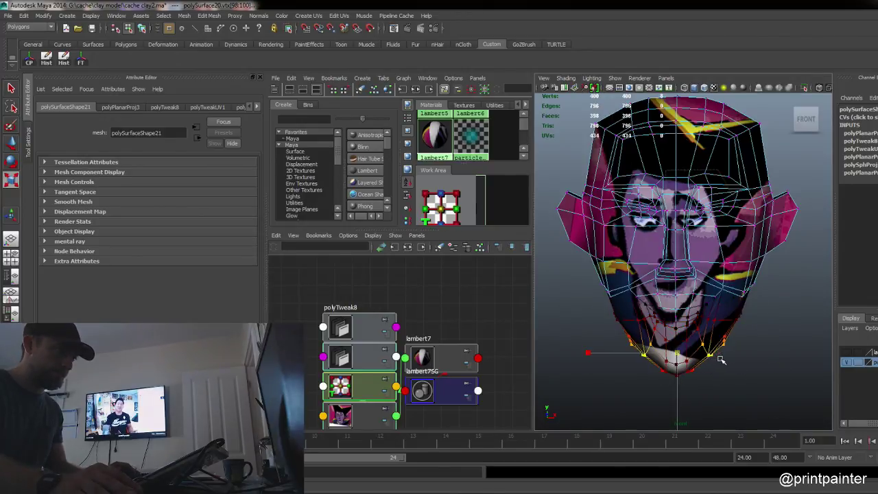
key(b)
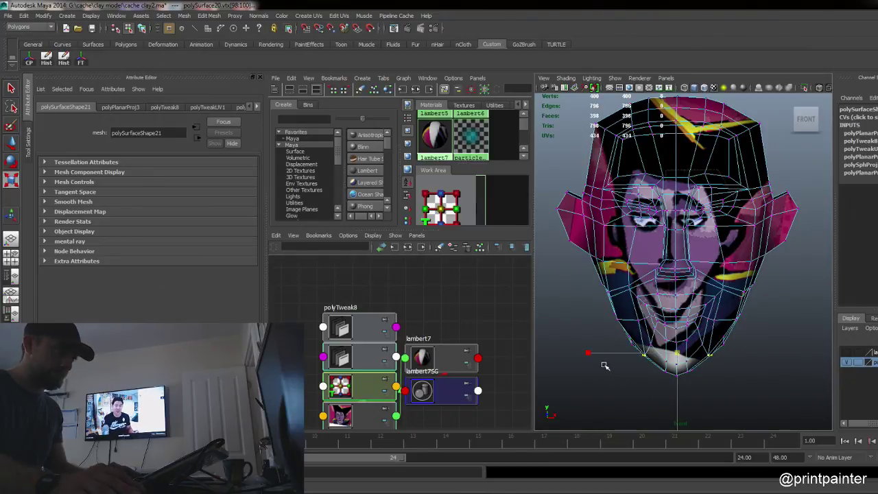
drag(587, 352, 588, 344)
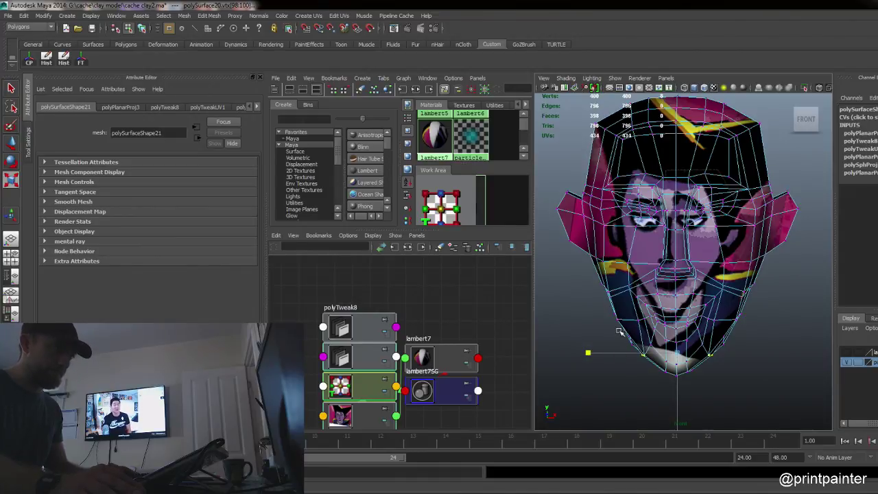
Step: Select all lower jaw and chin vertices, turn on soft selection and move them up slightly
drag(607, 328, 764, 387)
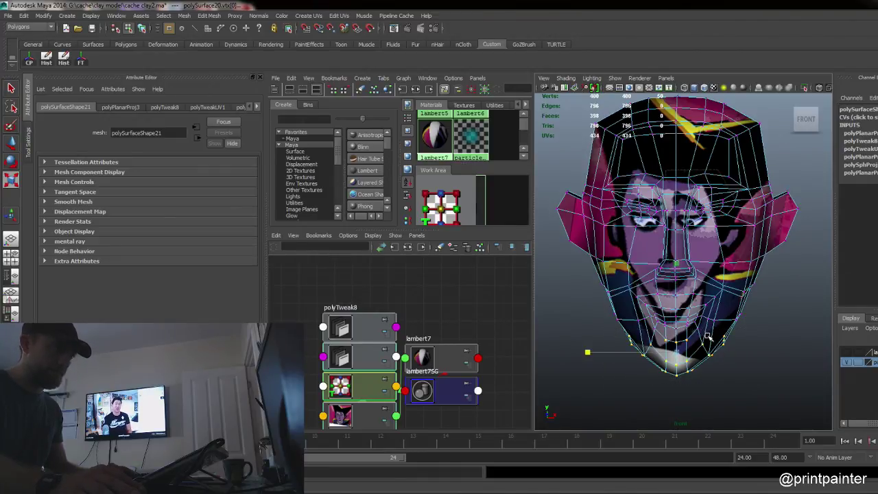
key(b)
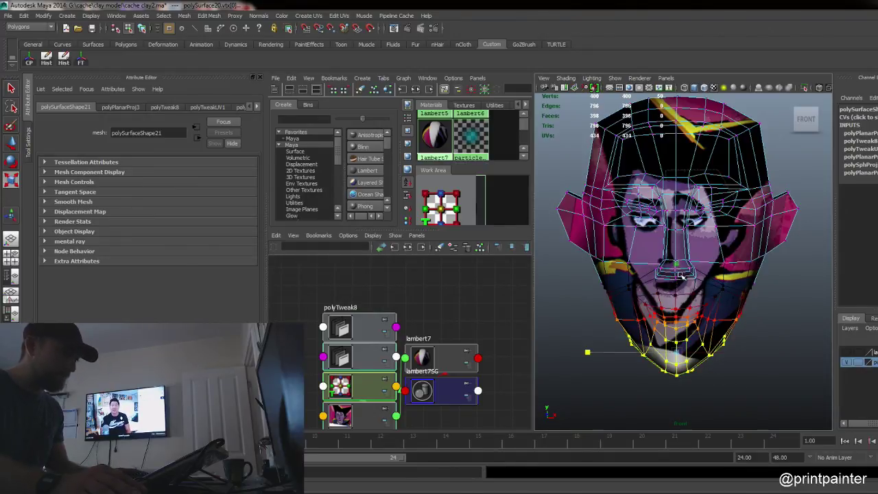
key(w)
middle_drag(679, 288, 679, 284)
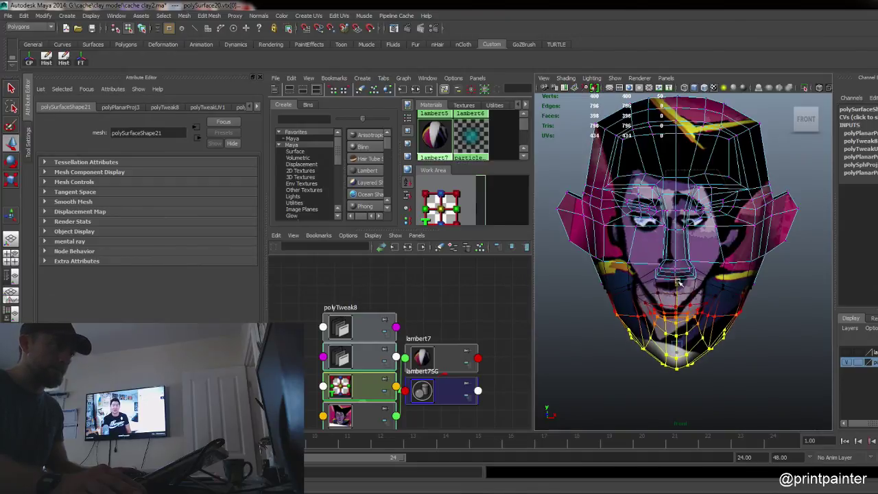
Step: Select only the chin tip vertices, turn off soft selection and scale them wider horizontally
drag(691, 375, 694, 374)
click(693, 362)
key(e)
key(r)
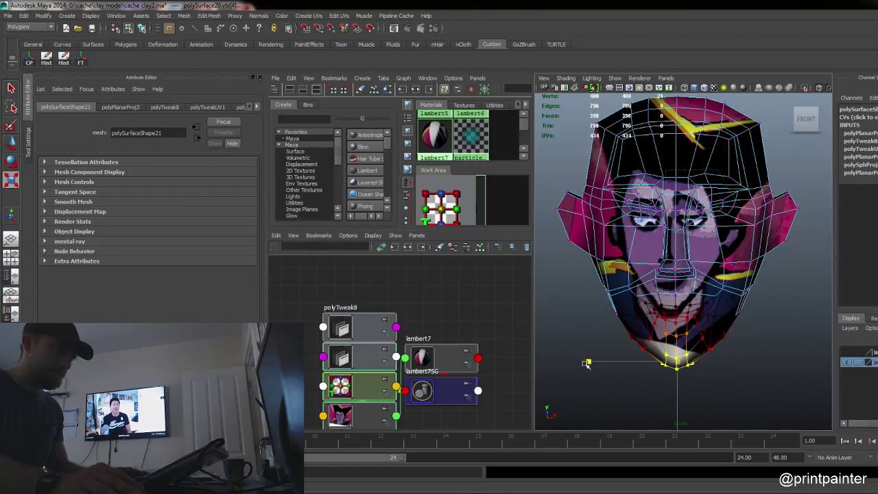
key(b)
drag(588, 363, 567, 362)
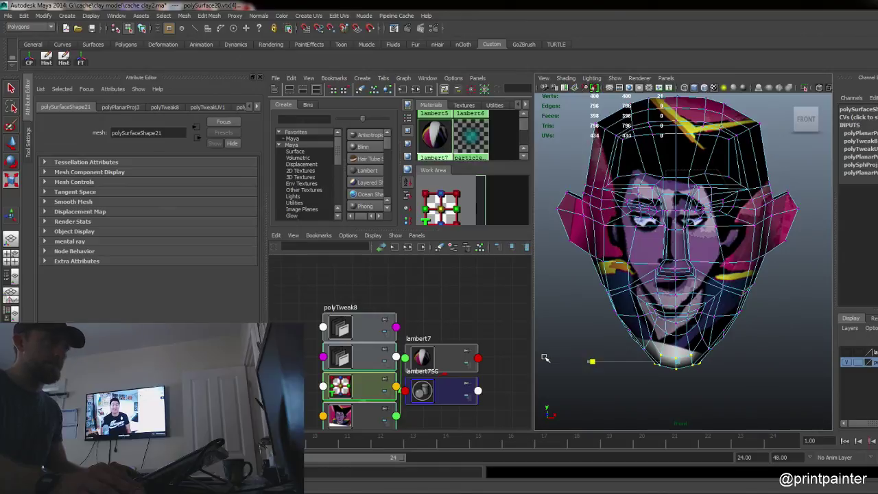
Step: Select the chin tip vertices, turn on soft selection and move them up slightly
drag(617, 343, 734, 389)
key(w)
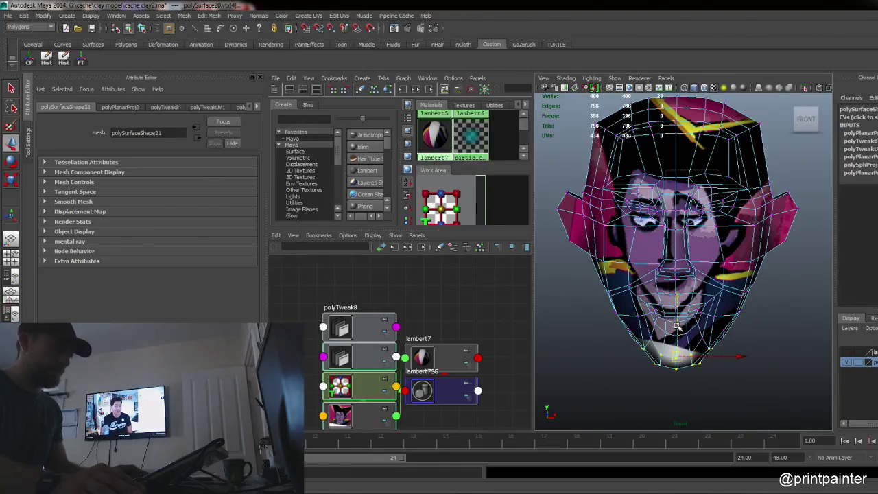
key(b)
middle_drag(675, 297, 672, 293)
Step: Select all chin and lower jaw vertices, scale them slightly horizontally with soft selection and return to object selection
drag(600, 310, 803, 367)
key(r)
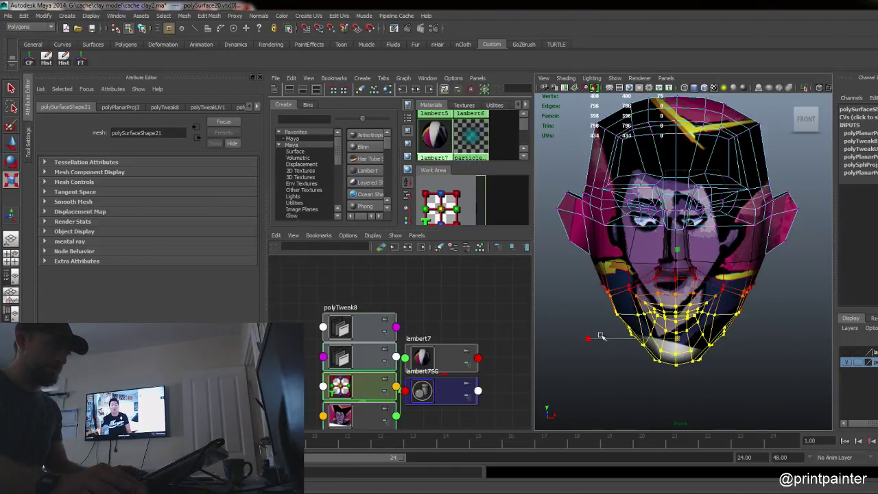
drag(588, 339, 592, 335)
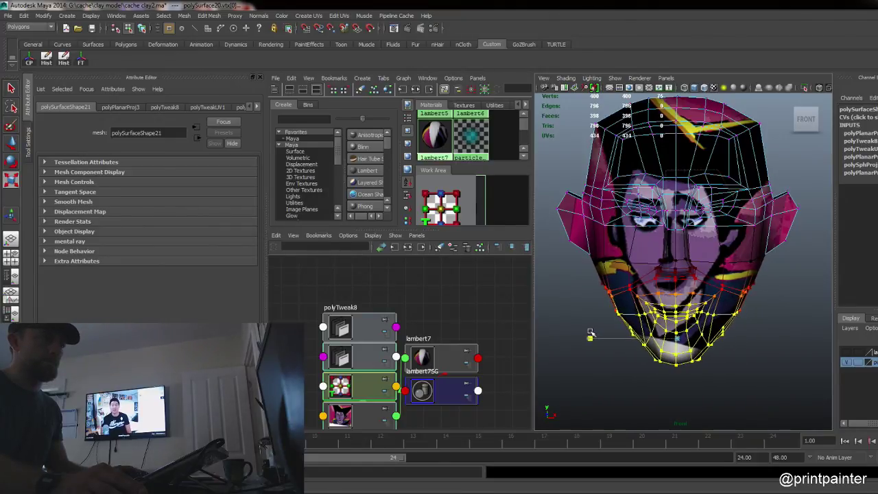
key(F8)
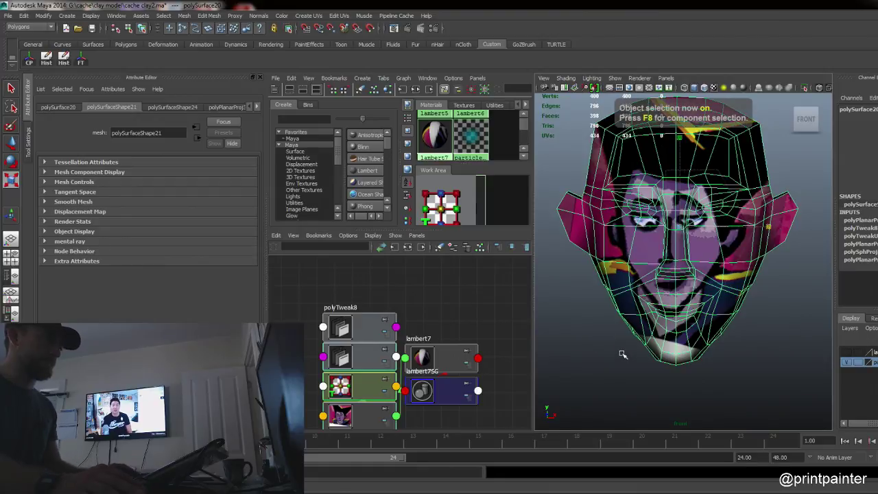
Step: Switch from the front view to the perspective view and open the head's UVs in the UV Texture Editor
click(623, 354)
key(space)
alt+drag(710, 346, 697, 313)
click(695, 272)
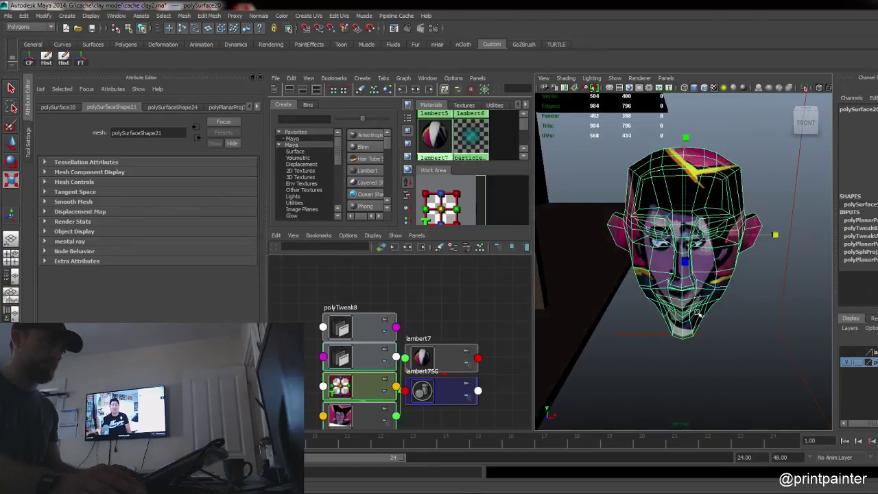
click(768, 393)
click(685, 309)
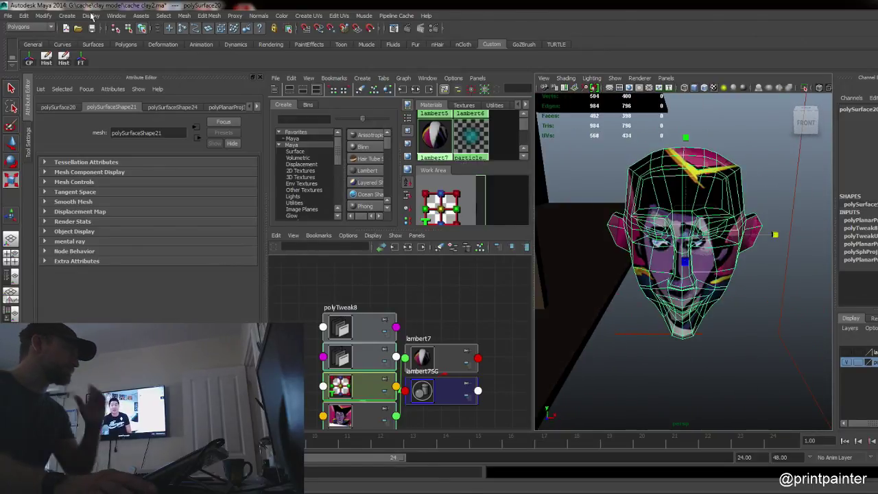
click(110, 16)
mouse_move(89, 16)
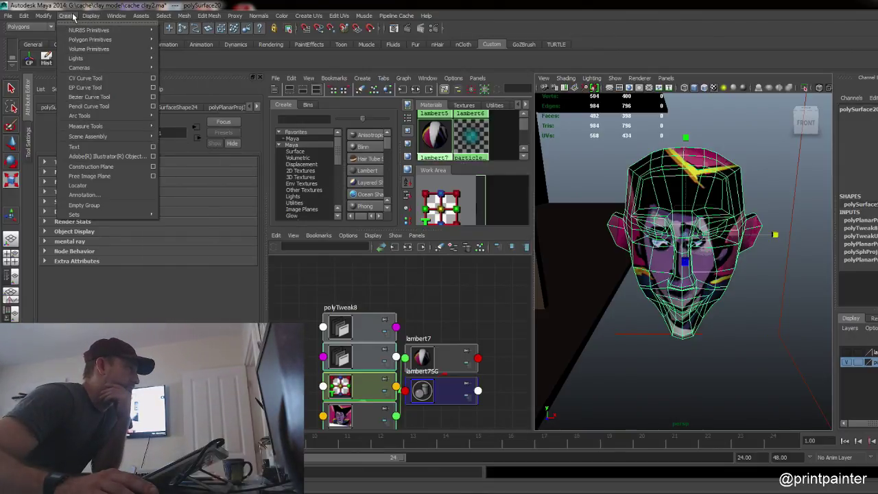
mouse_move(44, 15)
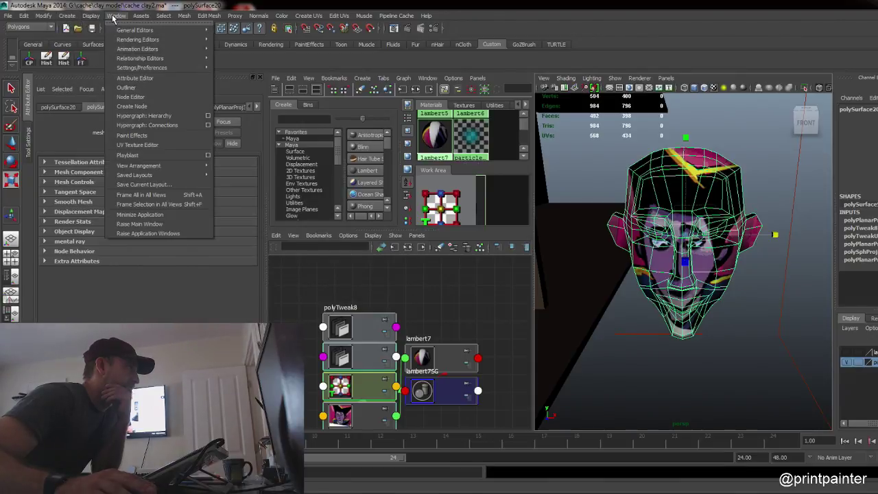
click(138, 145)
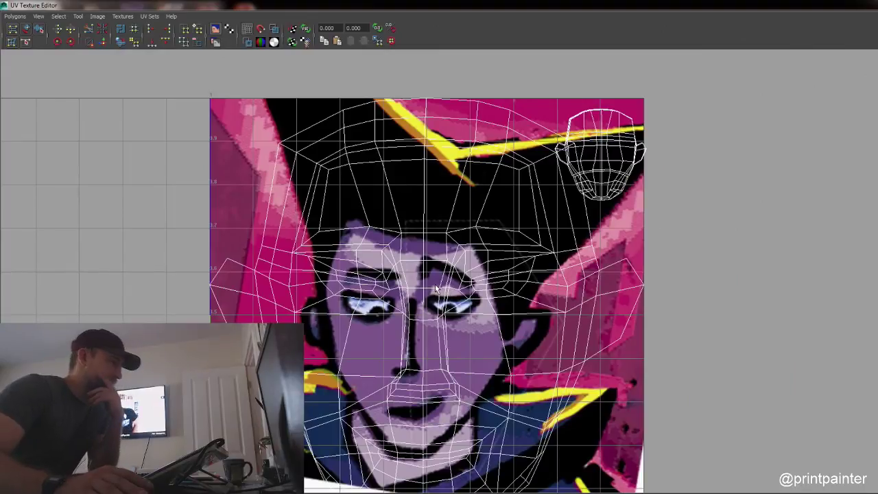
Step: Select the large face shell's UVs and scale them down uniformly around the painted face
click(26, 29)
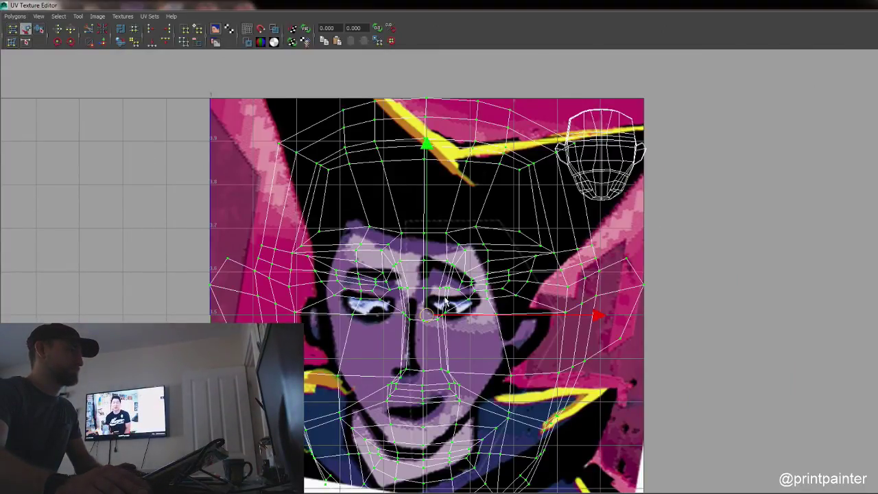
key(r)
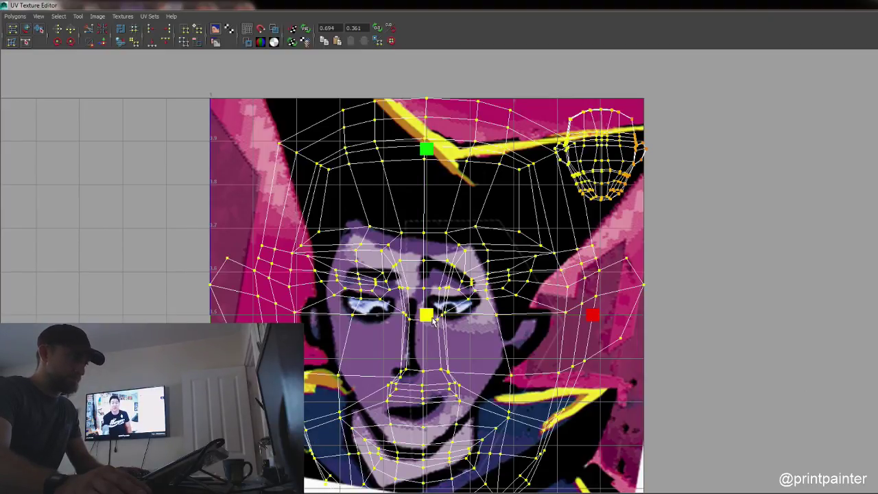
drag(426, 316, 324, 328)
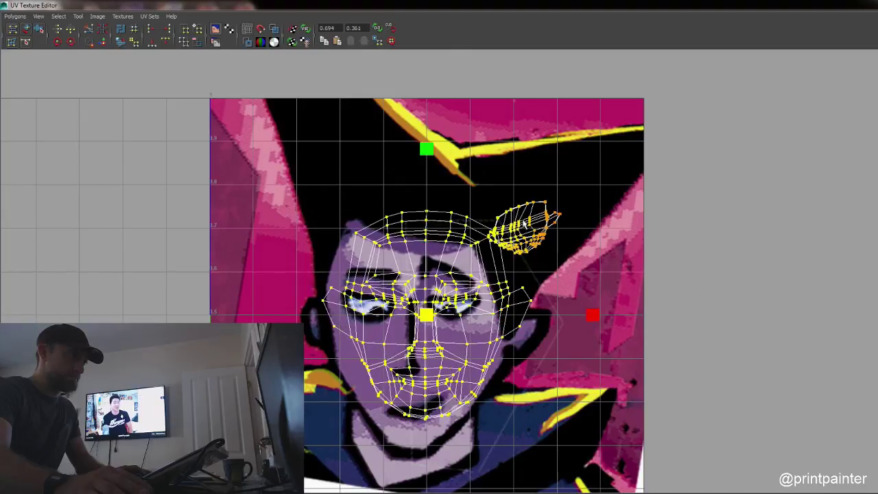
Step: Switch the UV editor to face selection, select the faces on one half of the face shell and shrink the editor window
click(556, 226)
click(457, 296)
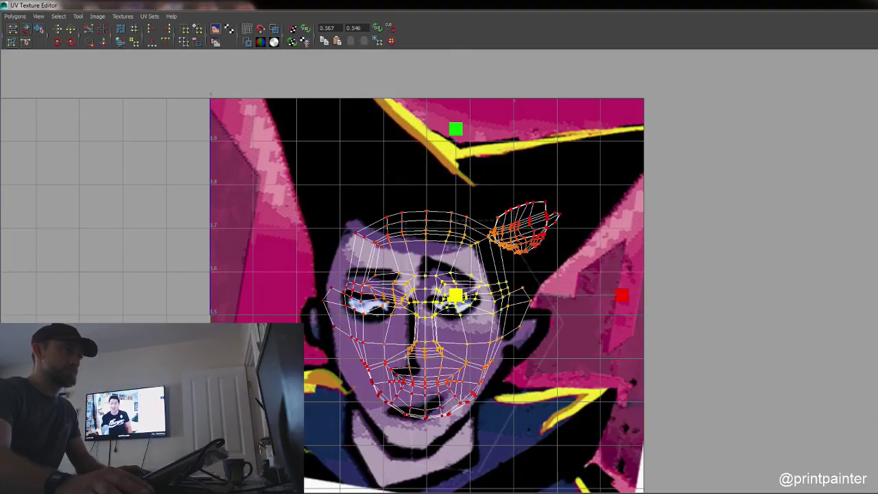
right_click(443, 280)
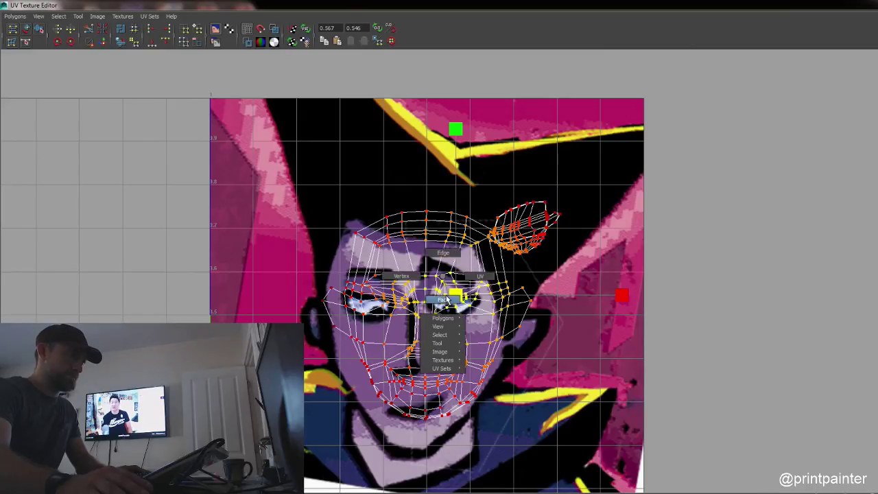
click(445, 299)
drag(307, 206, 465, 422)
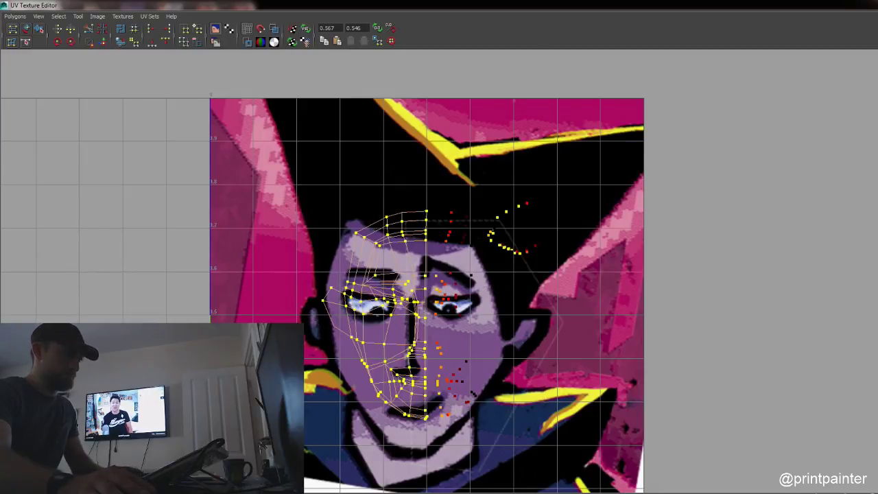
click(526, 69)
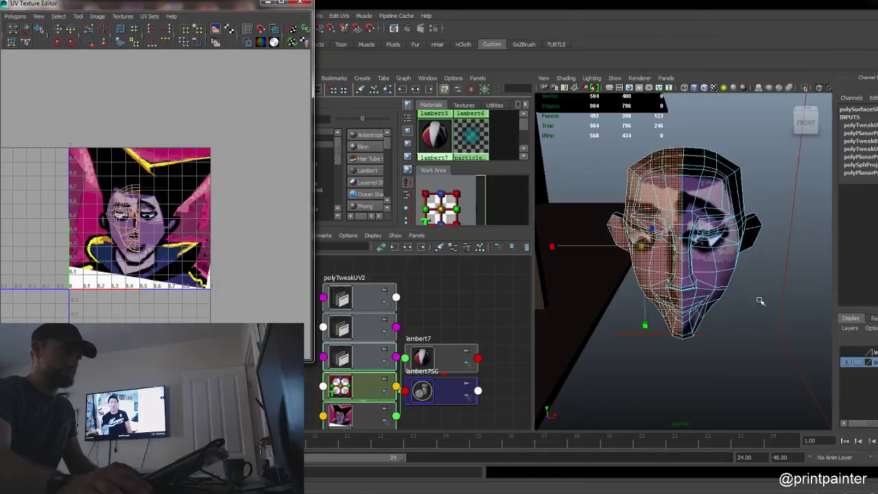
Step: Select the front half of the head's faces from the side and deselect the stray faces behind the temple
alt+drag(760, 300, 636, 291)
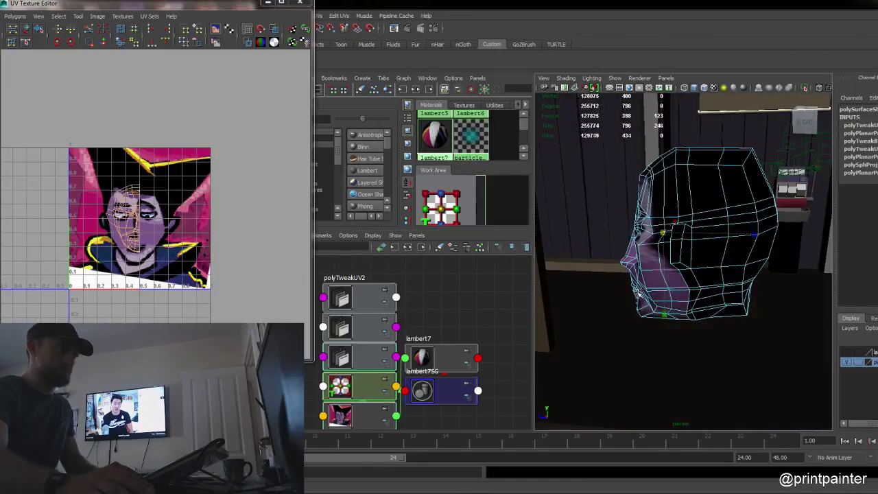
drag(598, 154, 683, 314)
alt+drag(625, 306, 710, 252)
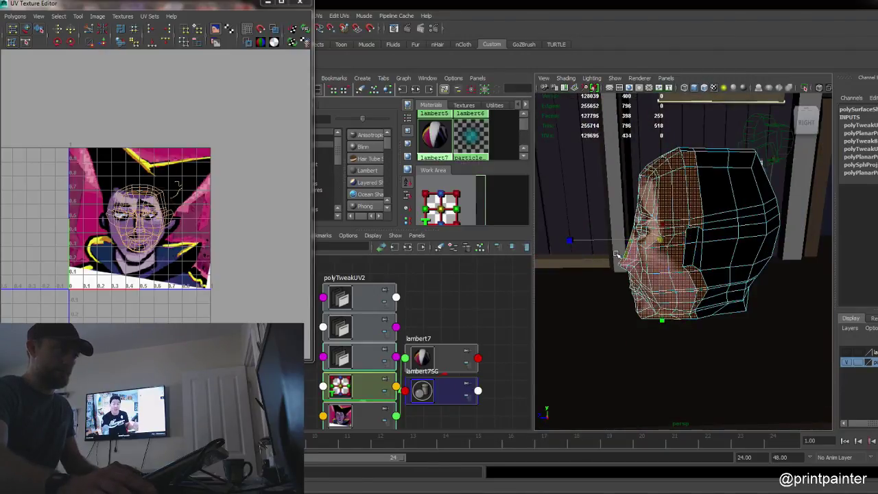
alt+drag(616, 253, 714, 209)
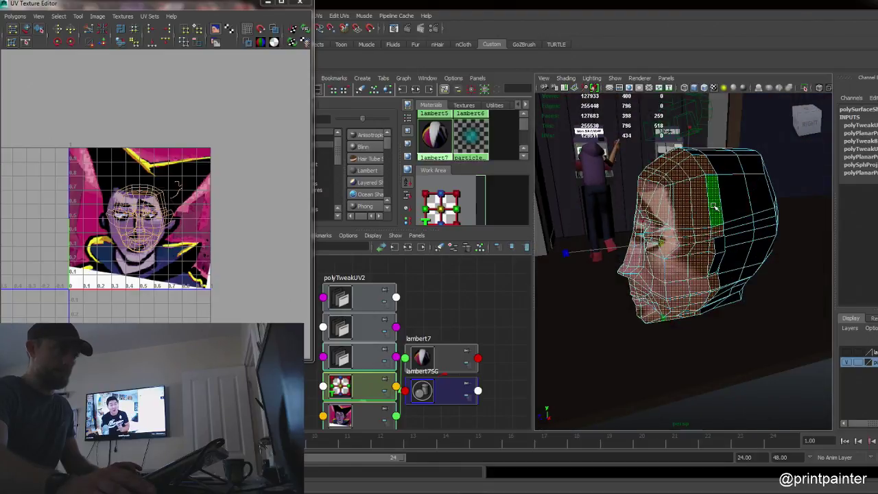
ctrl+click(715, 210)
ctrl+click(721, 228)
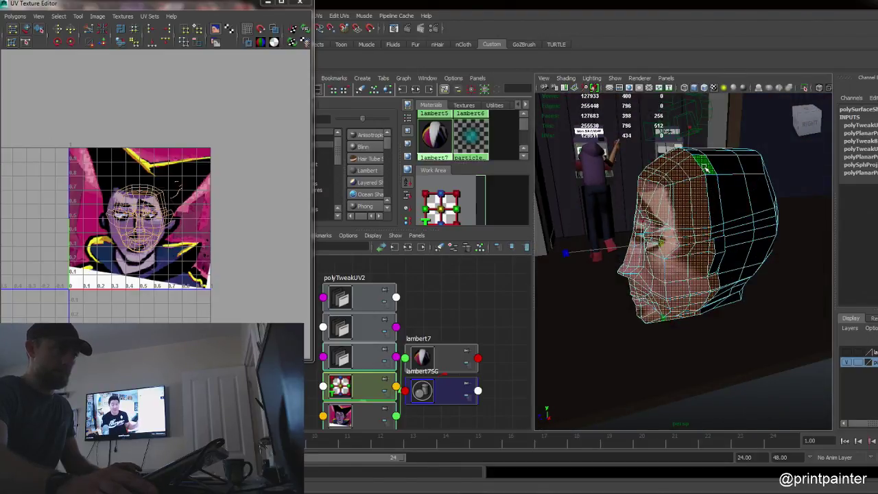
Step: Deselect the remaining stray faces along the seam and invert the selection to the back of the head
alt+drag(720, 230, 724, 242)
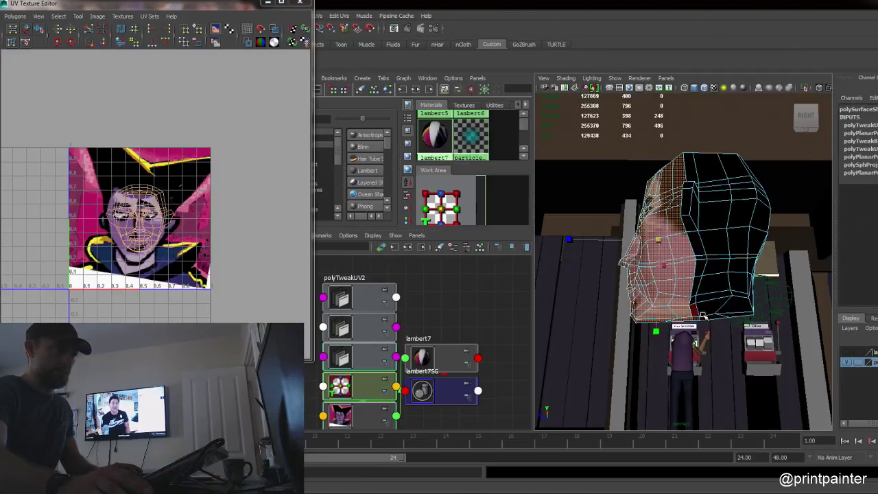
alt+drag(698, 342, 678, 415)
alt+drag(679, 329, 784, 340)
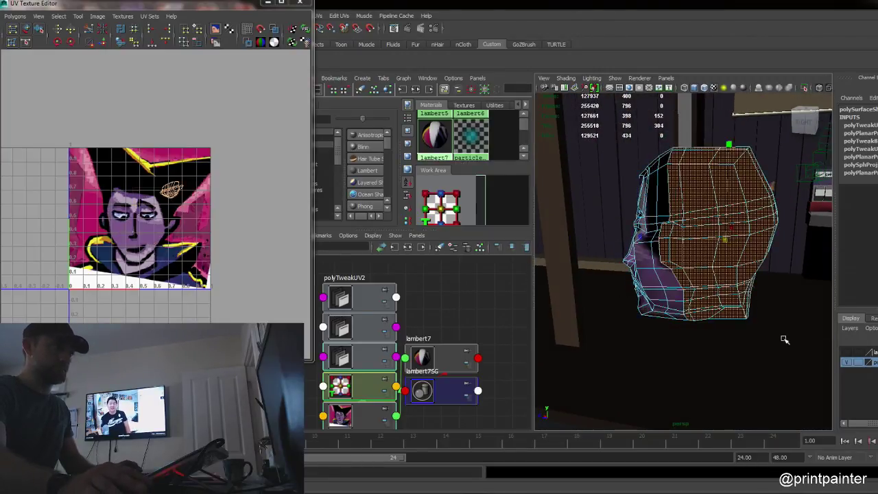
Step: Apply planar mapping to the selected back-of-head faces and move their UV shell outside the texture image
drag(242, 5, 251, 57)
click(308, 15)
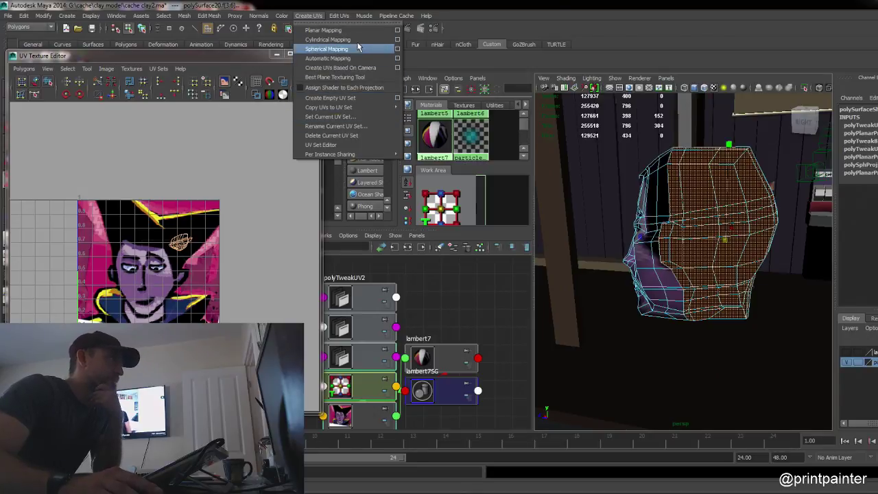
click(324, 30)
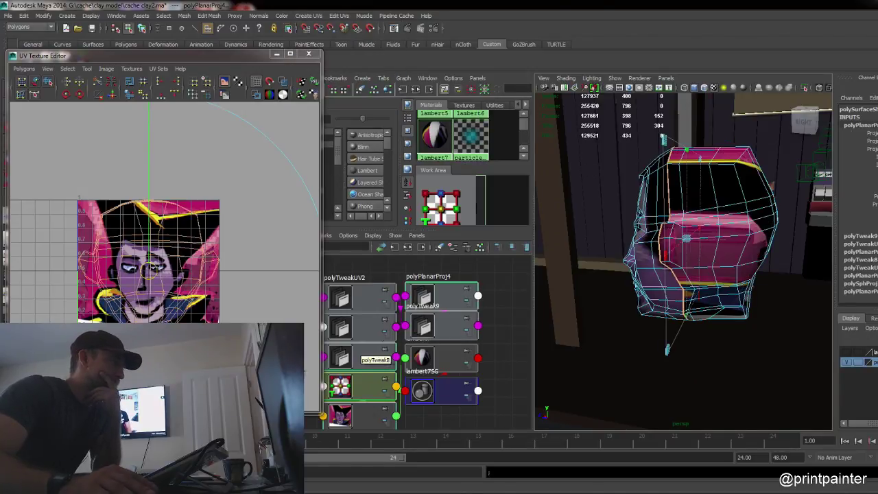
drag(151, 269, 292, 209)
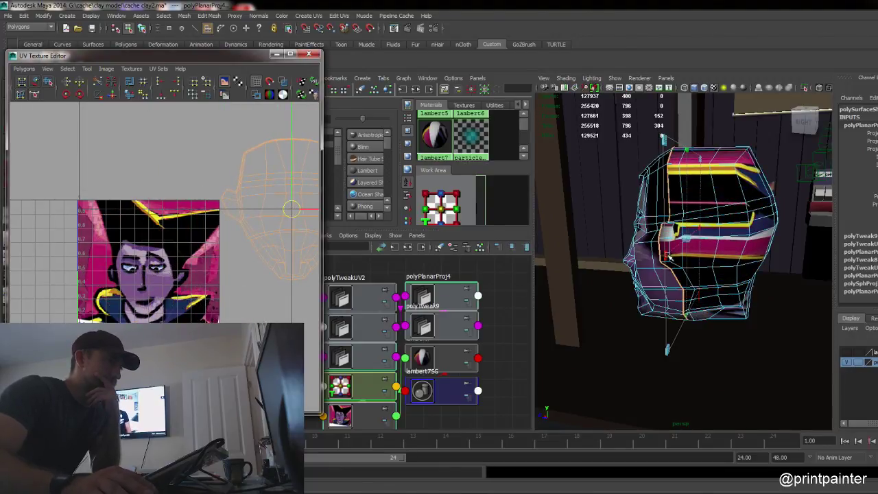
Step: Return to object selection, select the face shell's UVs and move them slightly down over the painted face
key(F8)
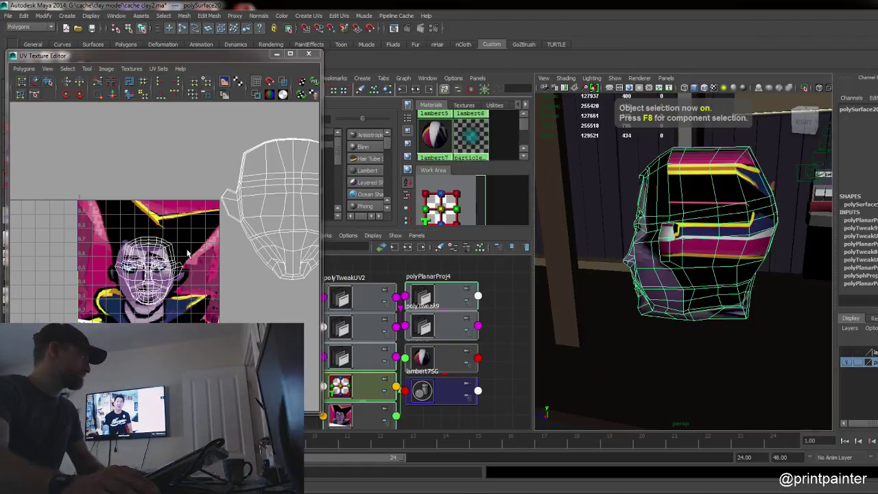
click(21, 81)
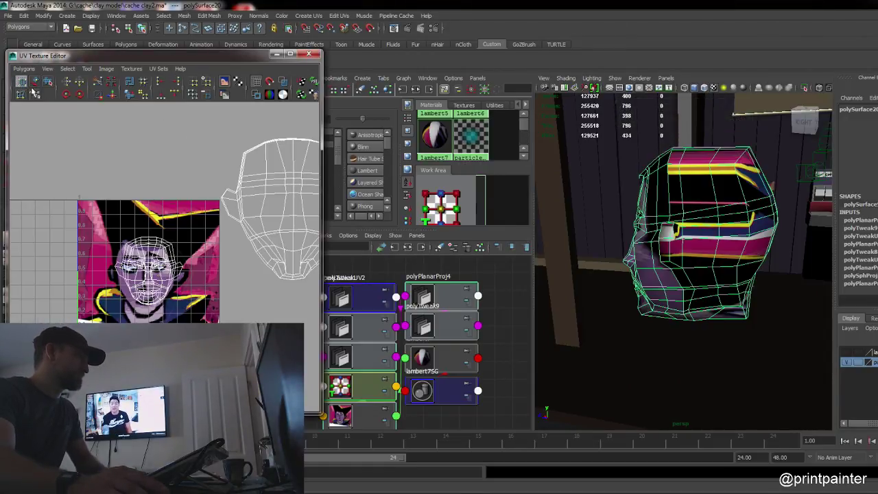
click(38, 80)
click(149, 279)
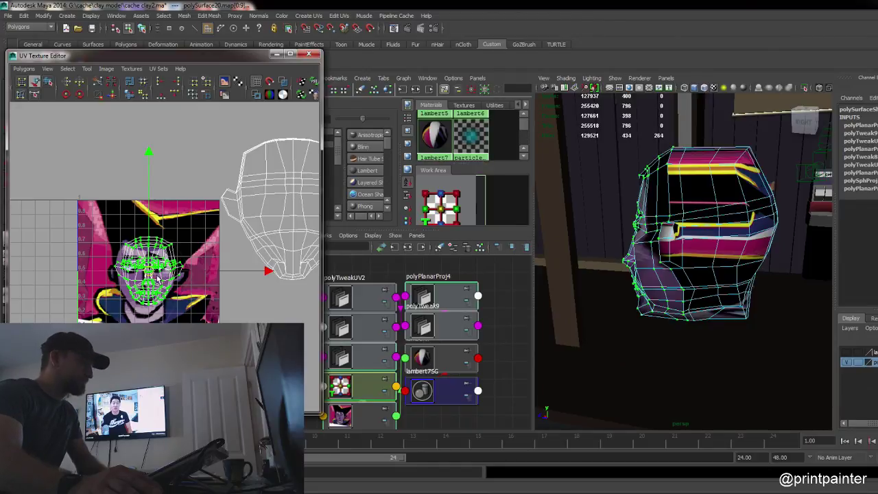
mouse_move(149, 275)
mouse_down()
mouse_move(148, 291)
mouse_move(147, 282)
mouse_up()
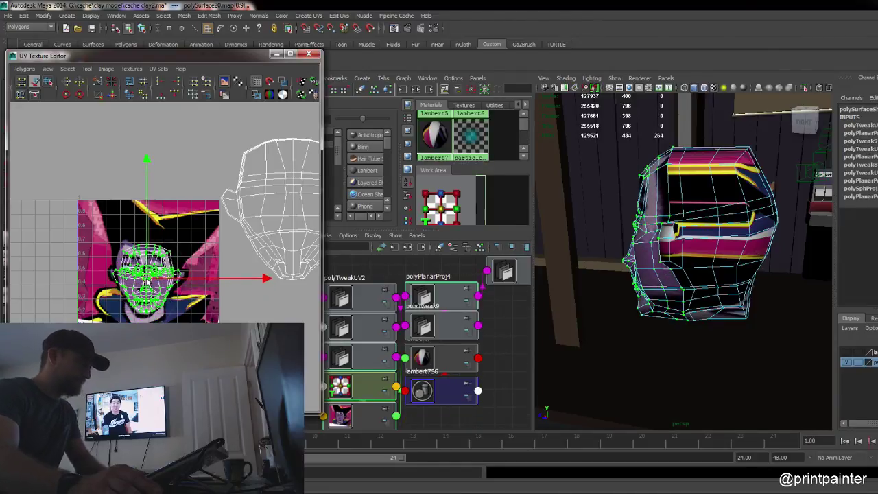
Step: Scale the face UV shell up uniformly and shift it slightly left on the texture
scroll(154, 282, up, 5)
scroll(151, 284, down, 5)
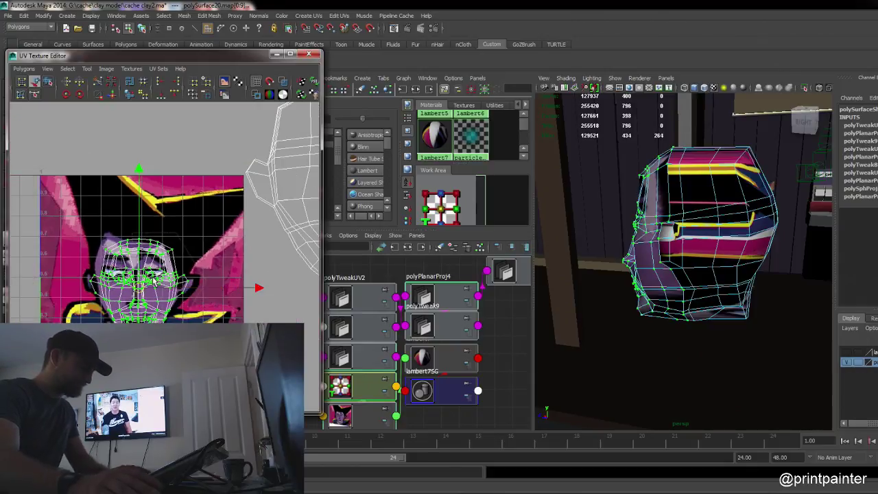
drag(142, 289, 204, 255)
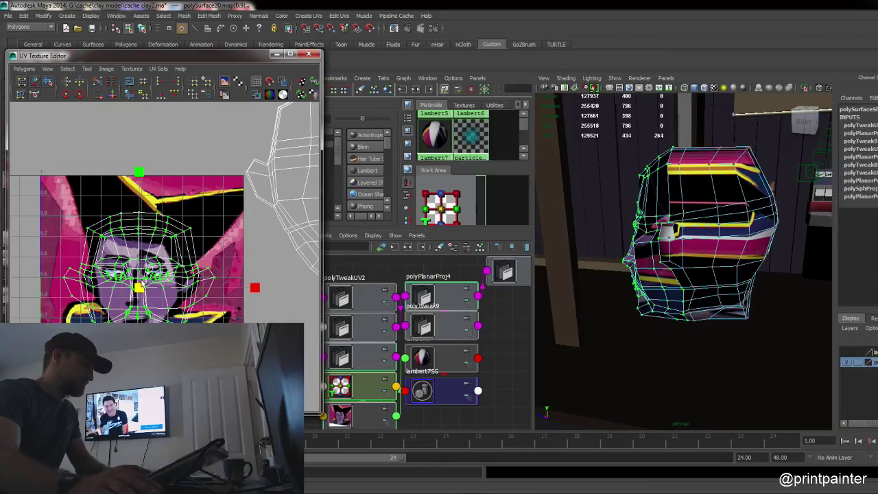
drag(142, 287, 128, 289)
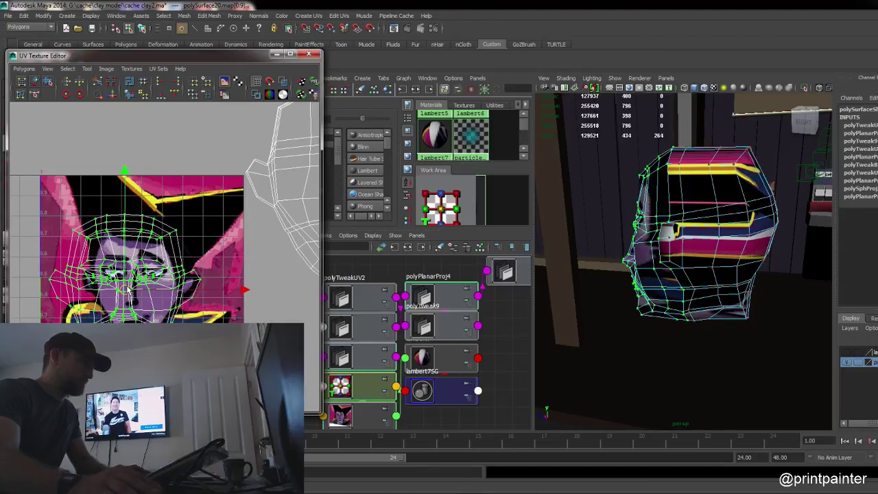
Step: Select all UVs of the back-of-head shell and scale them down uniformly
click(283, 197)
alt+middle_drag(272, 201, 131, 243)
click(218, 227)
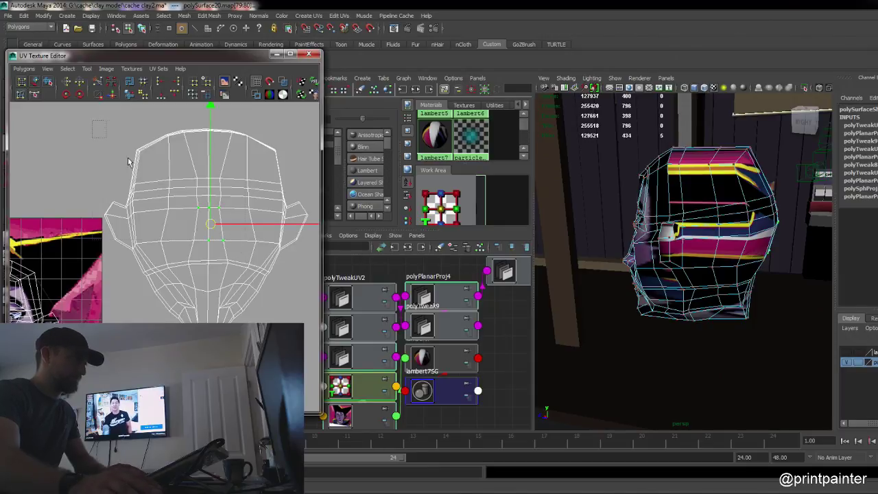
drag(128, 158, 327, 351)
drag(218, 232, 35, 272)
Step: Move the back-of-head UV shell onto the black area below the yellow stripe in the texture's upper right corner
alt+middle_drag(148, 273, 288, 246)
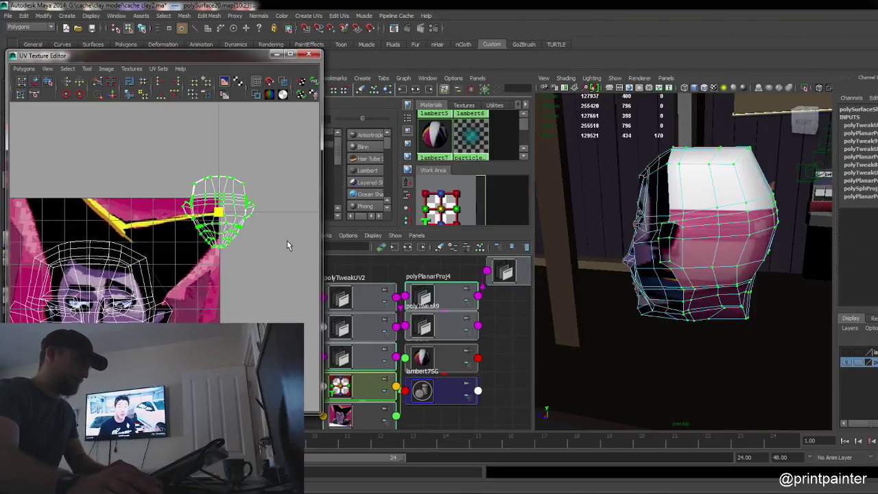
key(w)
drag(217, 214, 180, 237)
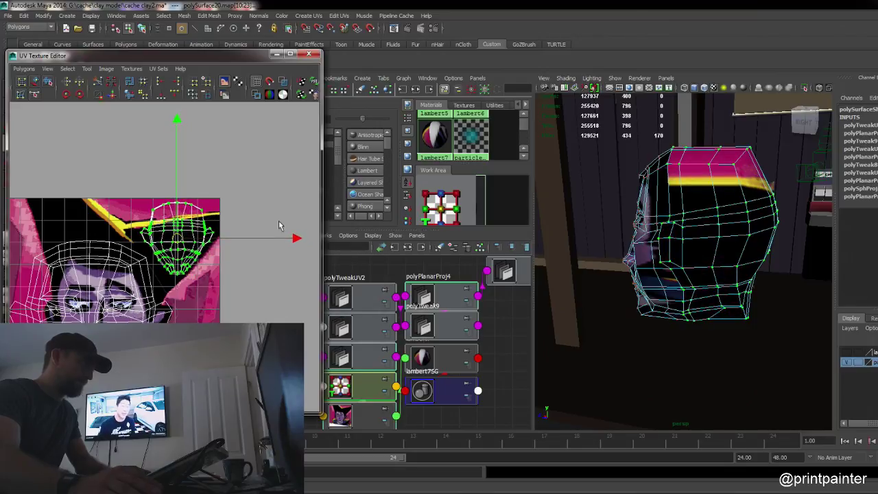
Step: Deselect the UVs, return to object selection and check the textured head from the front
click(278, 221)
alt+middle_drag(129, 348, 193, 294)
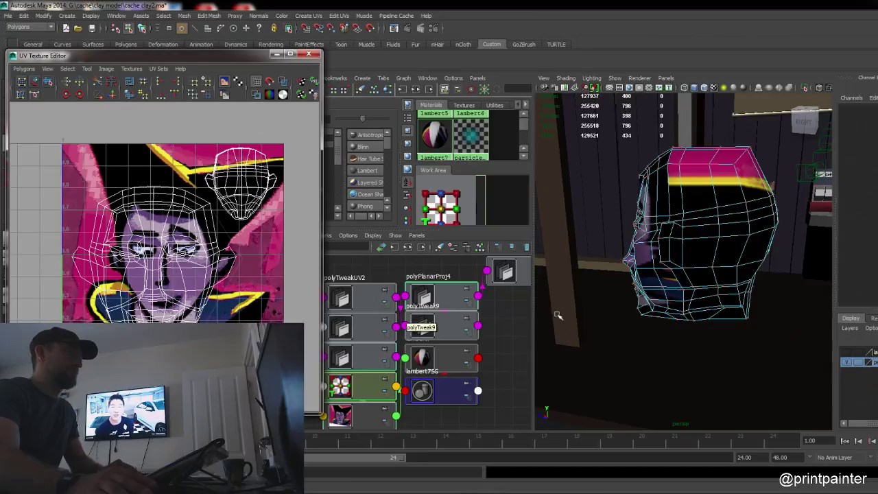
alt+drag(627, 294, 738, 323)
key(F8)
click(761, 362)
click(98, 220)
click(641, 240)
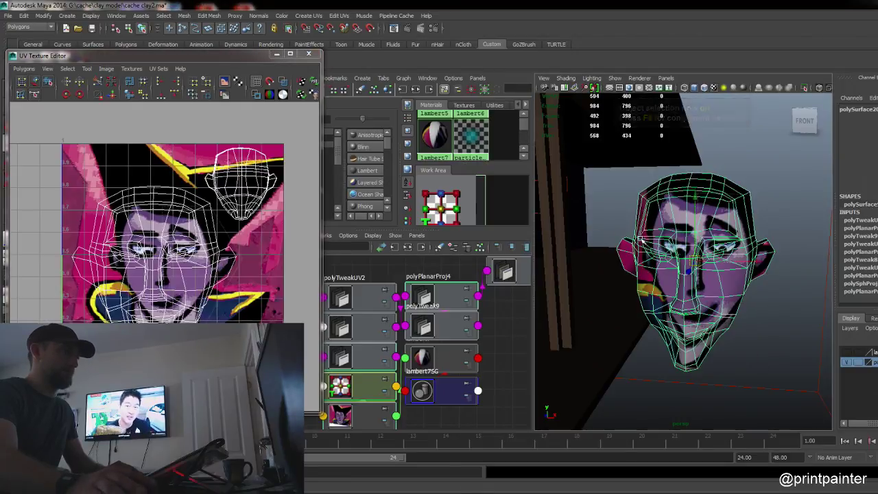
click(9, 16)
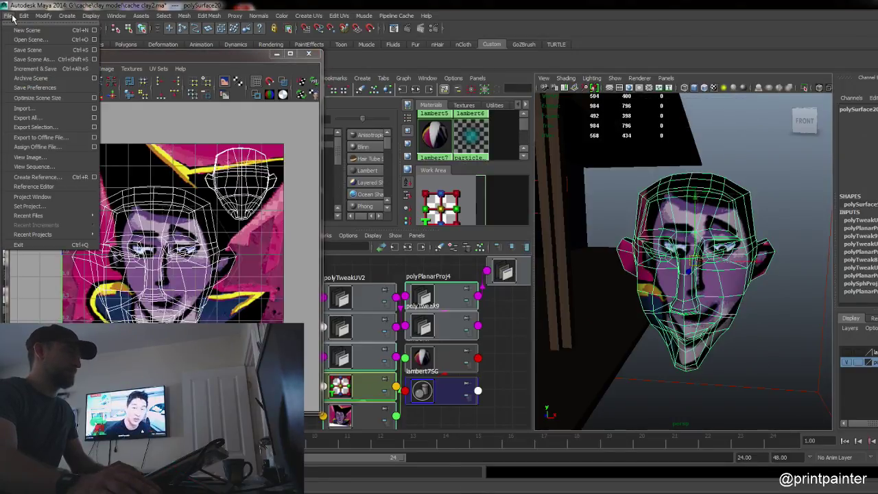
Step: Make the hidden layer visible and select the dark blue hat above the head
click(671, 167)
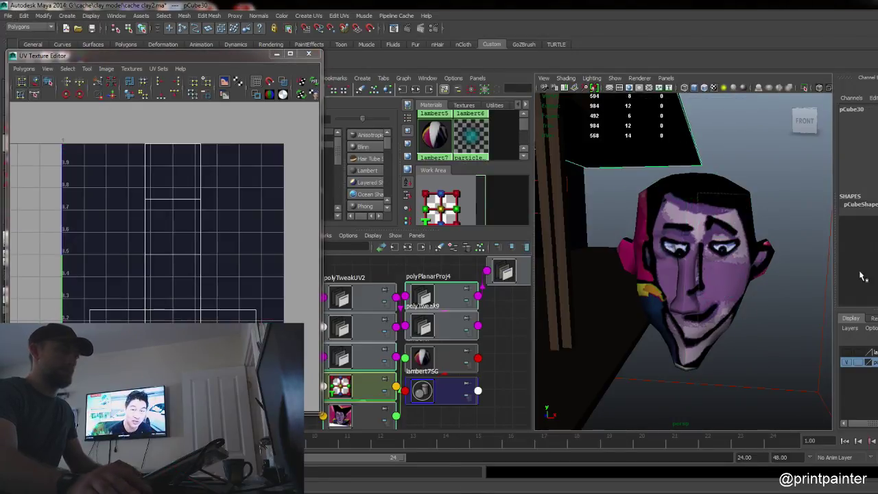
click(849, 354)
click(849, 354)
click(849, 354)
alt+right_drag(741, 281, 577, 237)
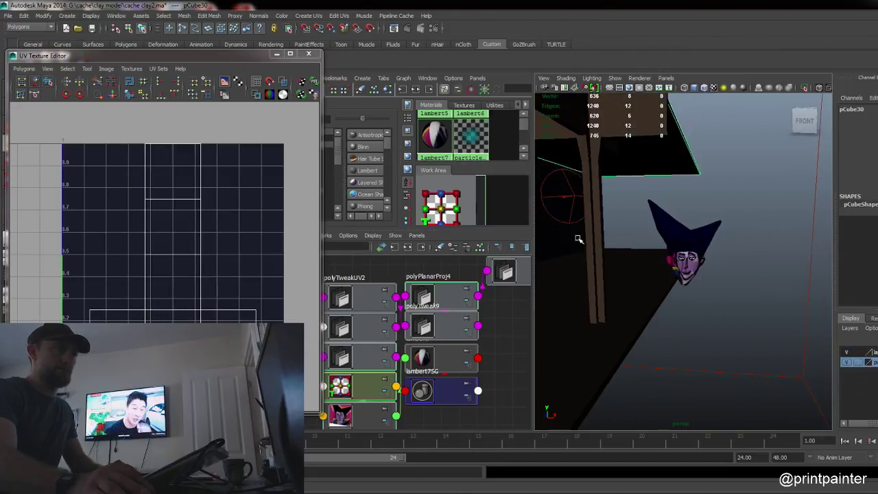
mouse_move(578, 239)
alt+mouse_down()
mouse_move(731, 240)
mouse_move(569, 238)
alt+mouse_up()
alt+right_drag(644, 236, 827, 216)
alt+drag(659, 236, 729, 244)
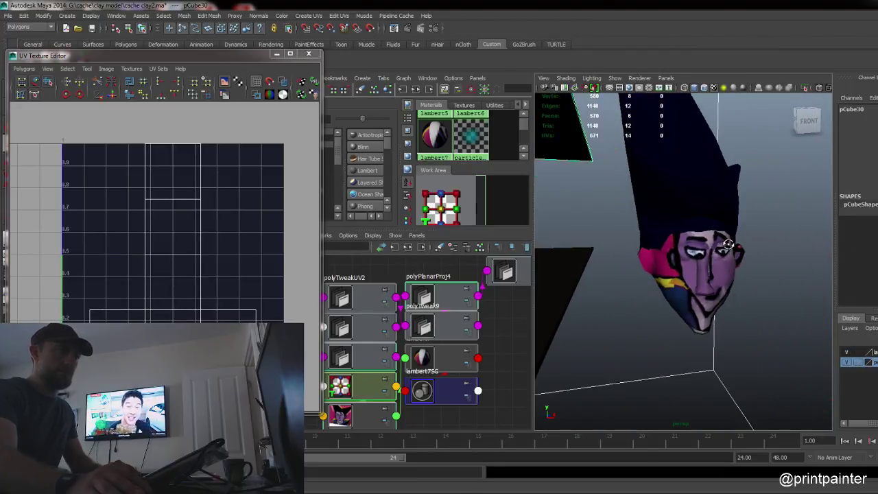
click(720, 235)
Step: Examine the hat from the side and back, and set the viewport to shaded display without textures
alt+drag(693, 271, 877, 253)
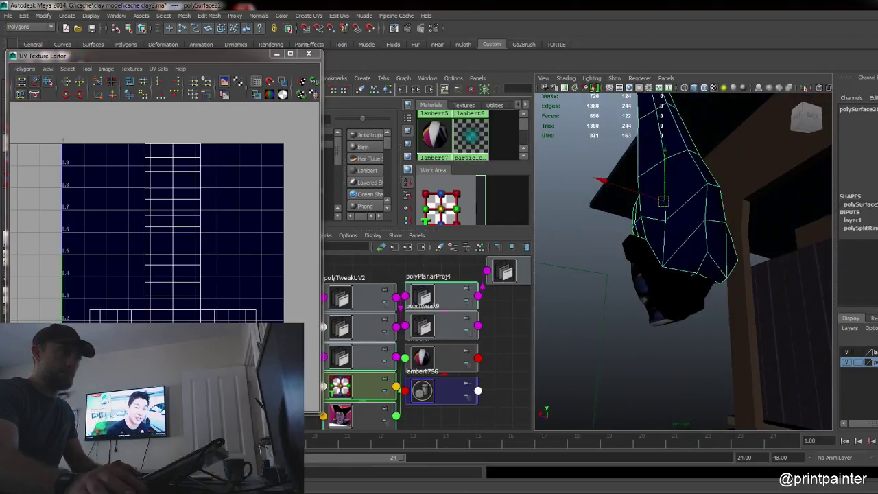
mouse_move(651, 246)
alt+mouse_down()
mouse_move(776, 298)
mouse_move(756, 272)
mouse_move(691, 247)
mouse_move(666, 265)
mouse_move(712, 269)
alt+mouse_up()
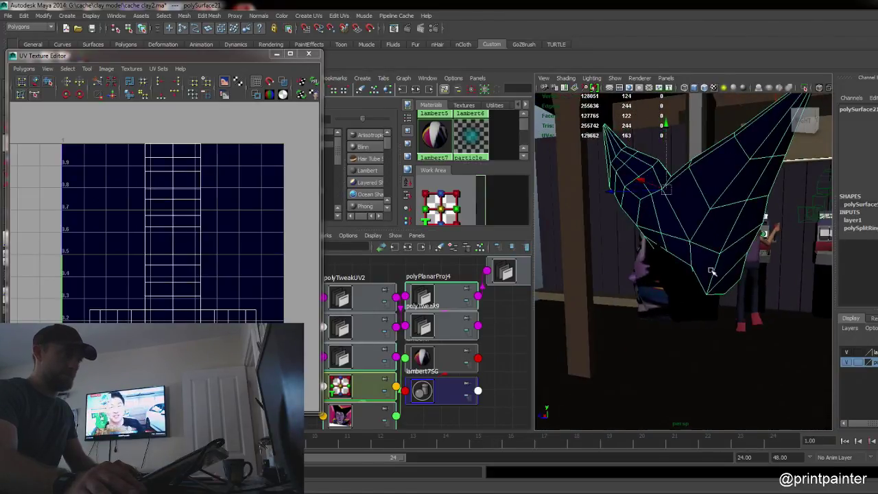
key(5)
mouse_move(651, 299)
alt+mouse_down()
mouse_move(711, 299)
mouse_move(735, 320)
mouse_move(769, 309)
mouse_move(774, 296)
mouse_move(796, 299)
mouse_move(766, 298)
alt+mouse_up()
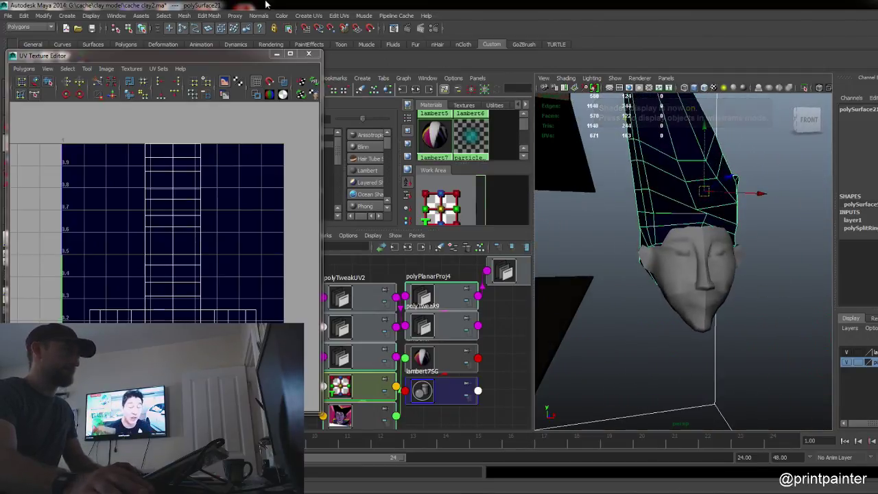
Step: Minimize the UV Texture Editor and apply cylindrical mapping to the hat
click(275, 55)
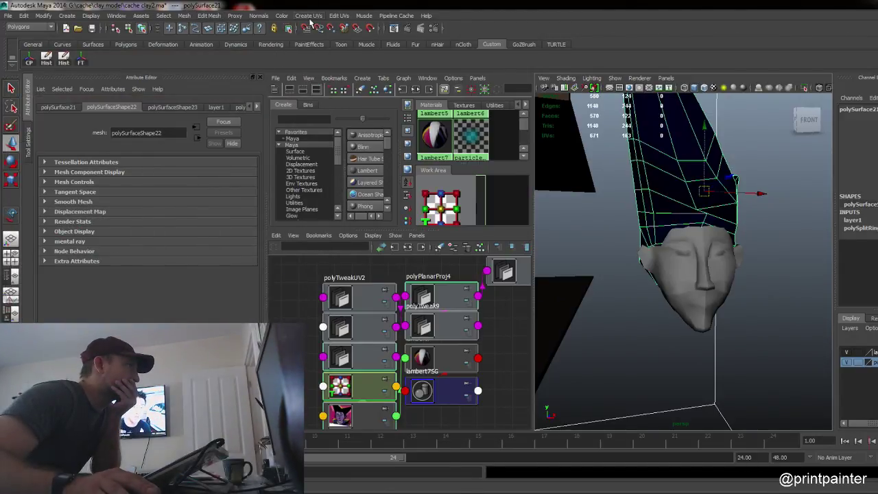
click(308, 17)
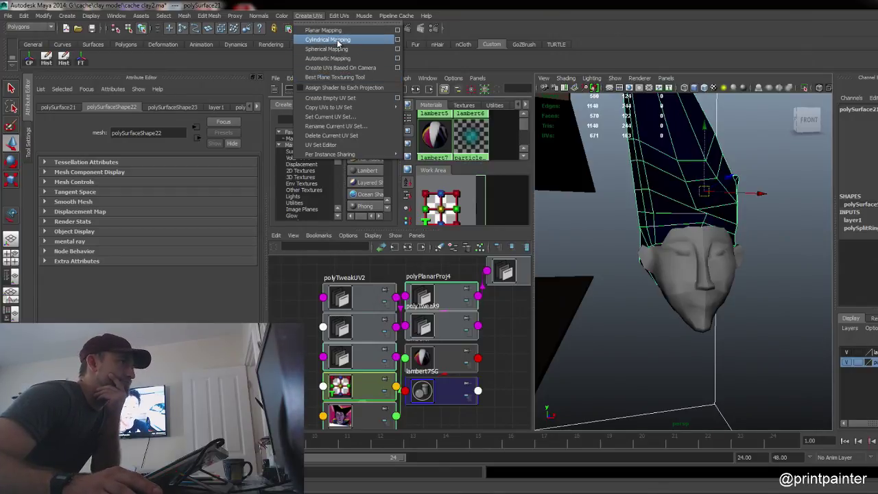
click(327, 40)
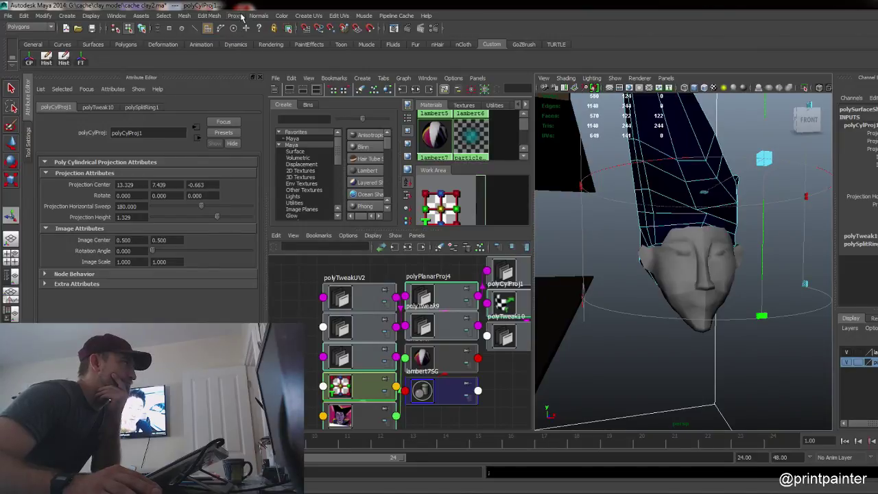
Step: Apply spherical mapping to the hat and enlarge the projection manipulator around it
click(310, 16)
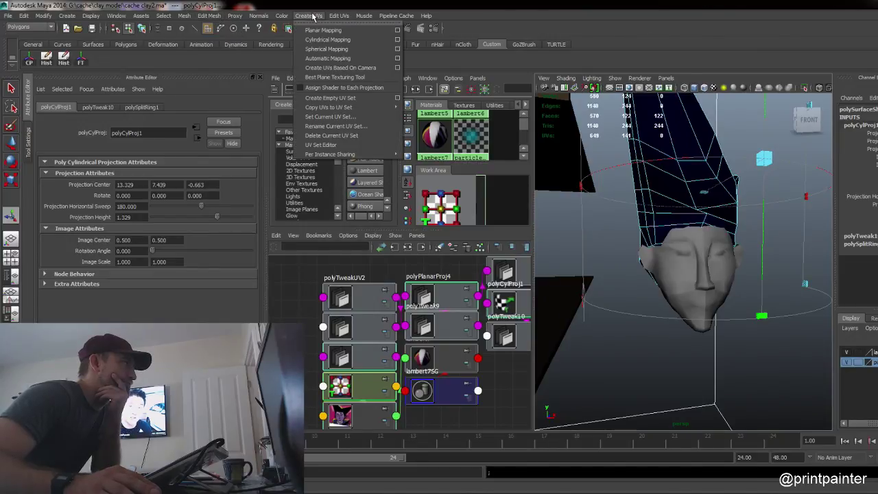
click(325, 50)
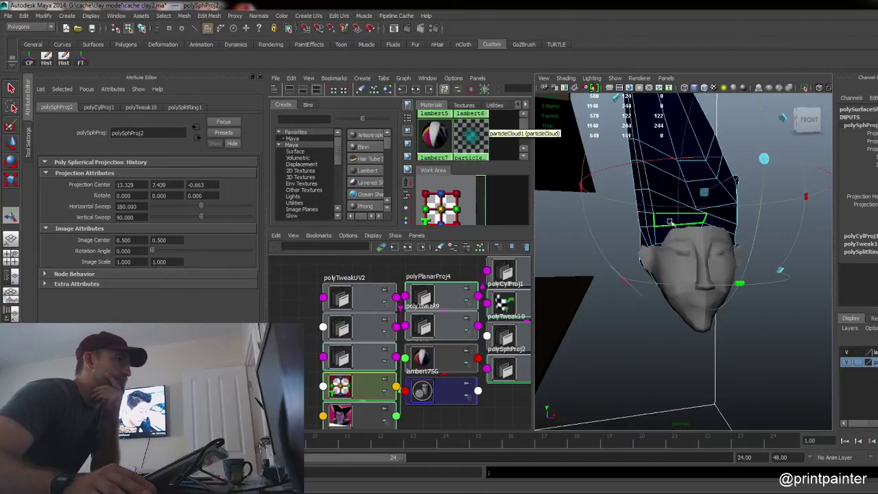
scroll(755, 192, down, 5)
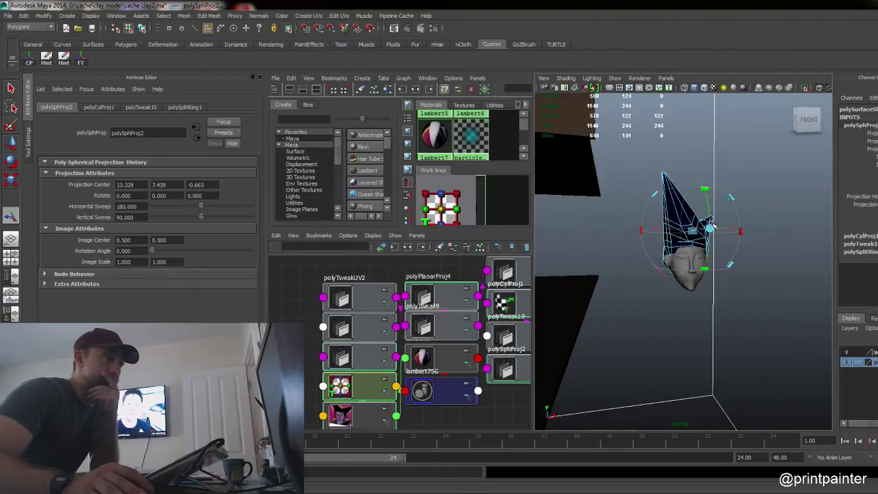
drag(696, 233, 712, 205)
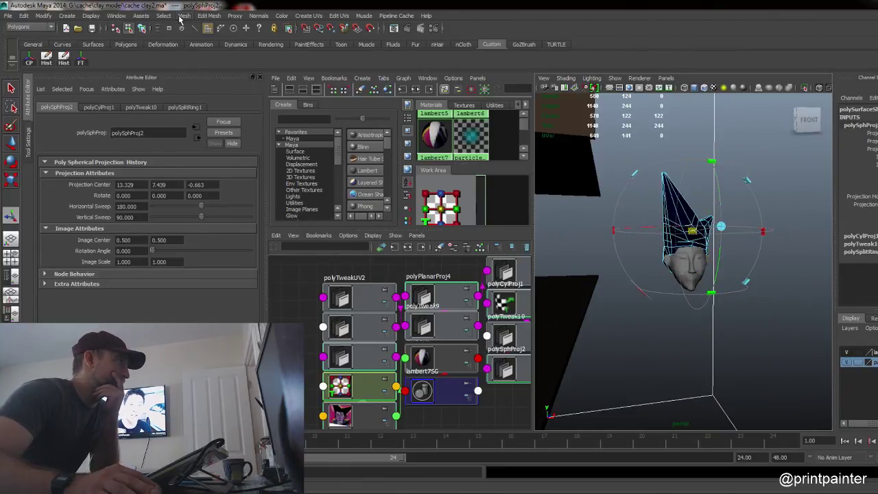
Step: Open the UV Texture Editor and select all UVs of the spherically mapped hat
click(210, 16)
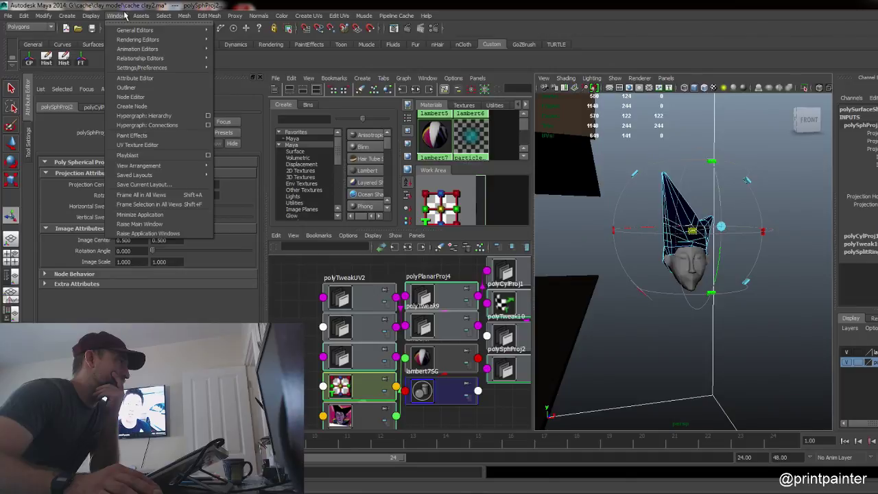
click(144, 145)
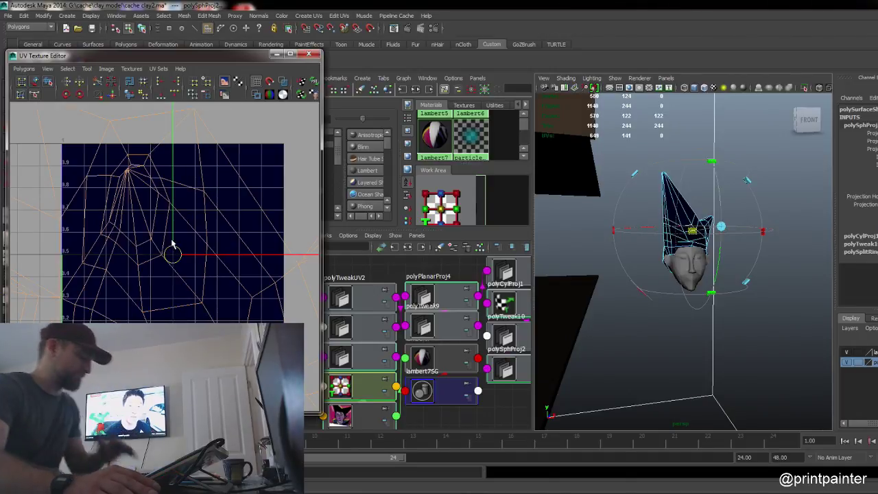
key(F8)
key(r)
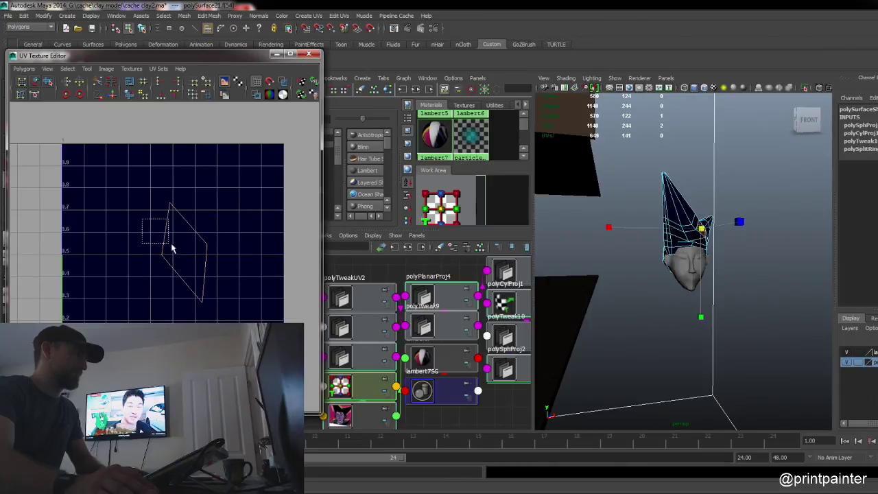
right_click(172, 228)
key(q)
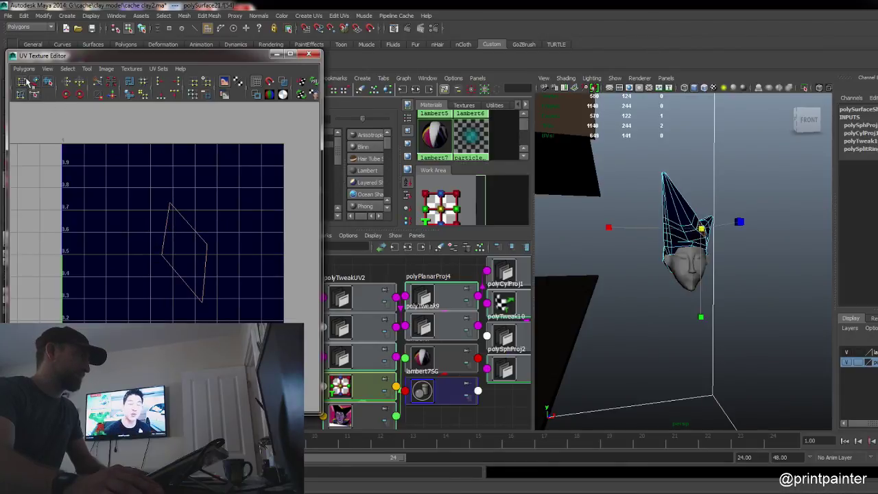
click(129, 173)
click(130, 184)
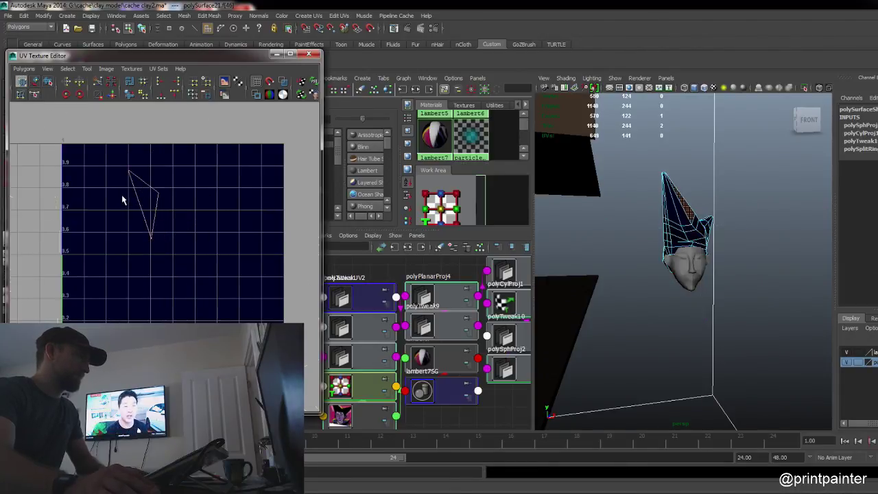
click(127, 186)
click(36, 82)
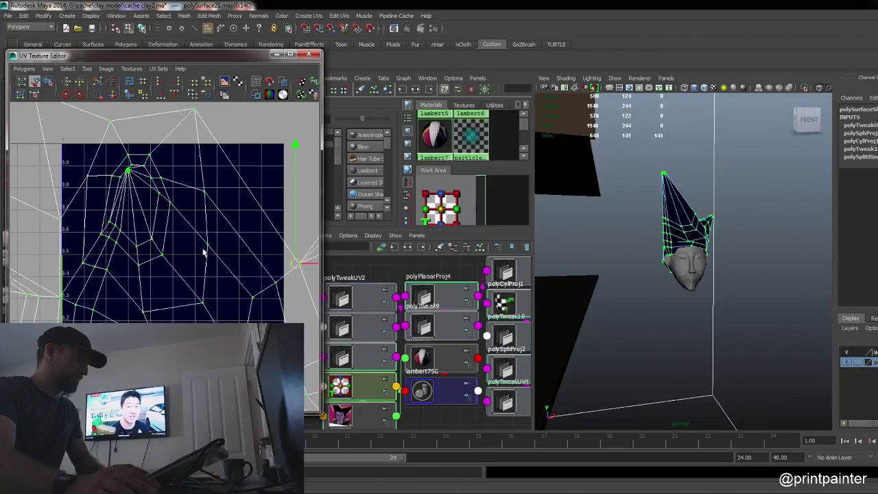
Step: Scale the hat's UVs down uniformly and move them slightly left and up over the texture square
scroll(202, 251, down, 2)
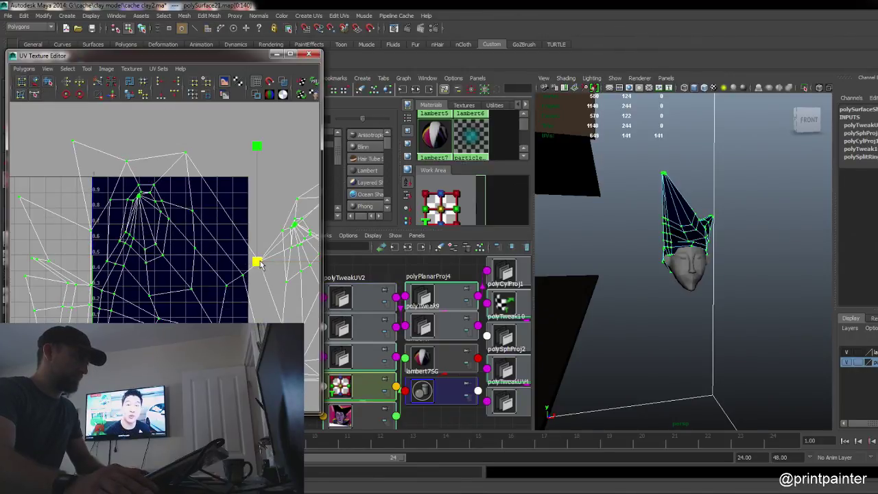
drag(259, 262, 175, 270)
key(ctrl+z)
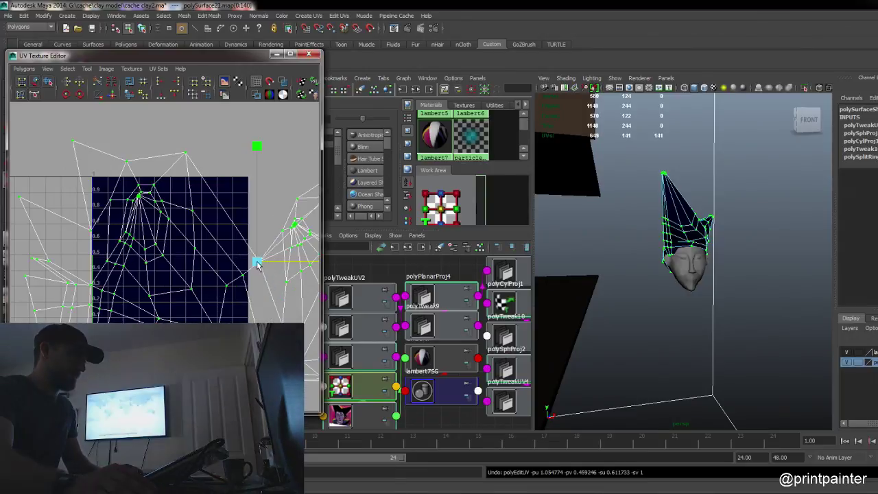
drag(257, 261, 167, 256)
key(w)
key(ctrl+z)
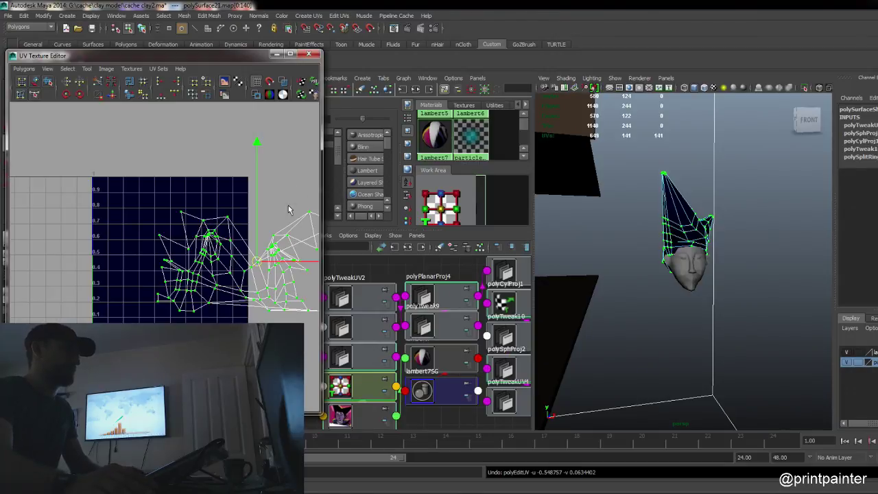
drag(254, 261, 214, 251)
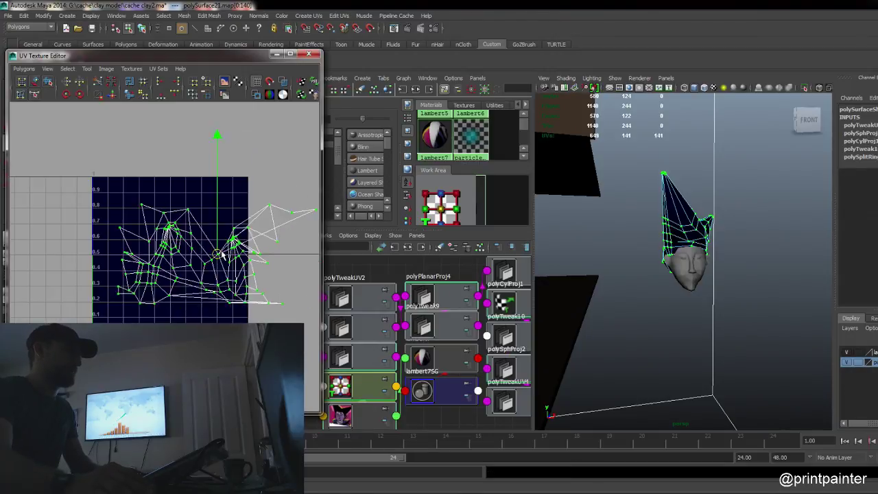
Step: Return to object selection and apply automatic mapping to the hat
click(308, 16)
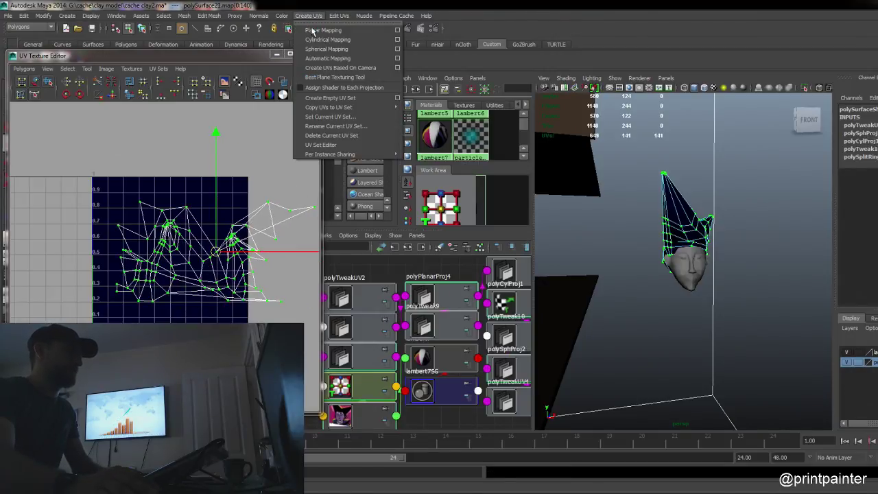
click(329, 59)
key(F8)
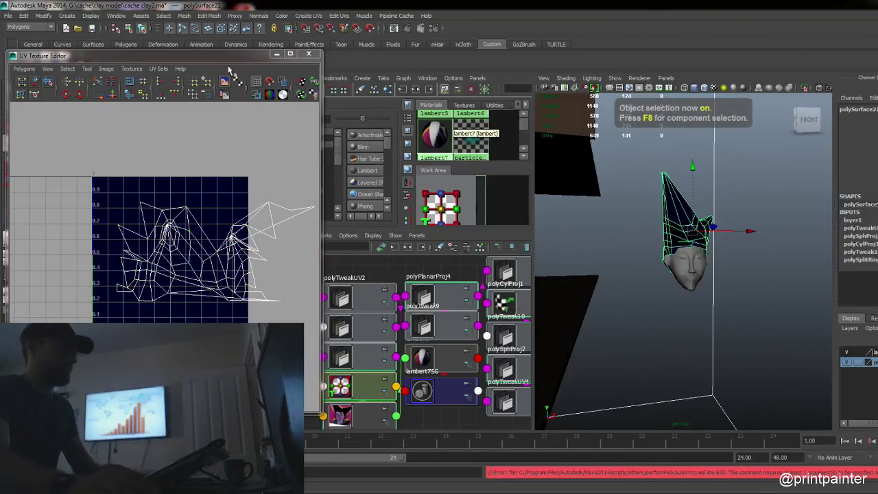
click(299, 16)
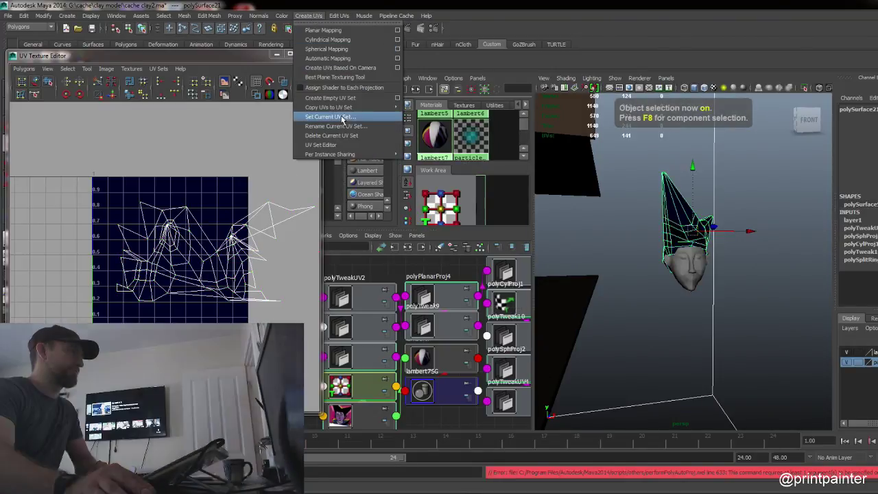
click(343, 59)
key(e)
key(r)
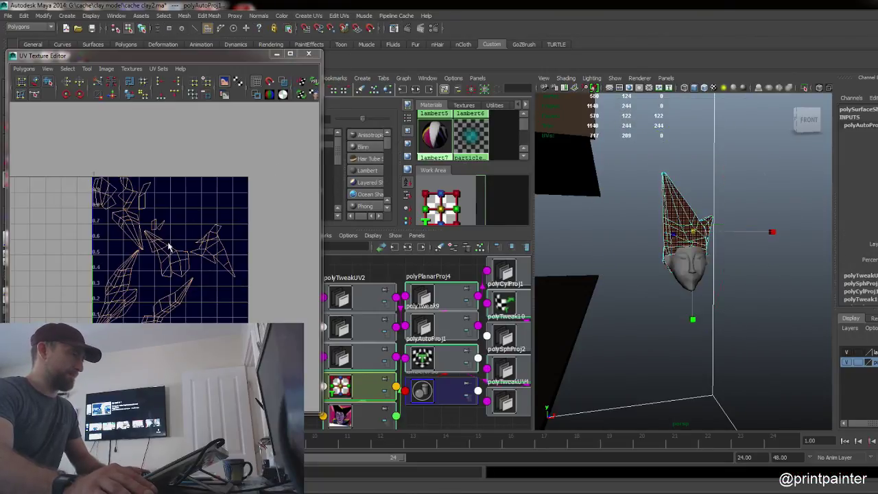
Step: Select all of the hat's automatically mapped UVs, scale them down uniformly within the texture square, and return to object selection
click(153, 249)
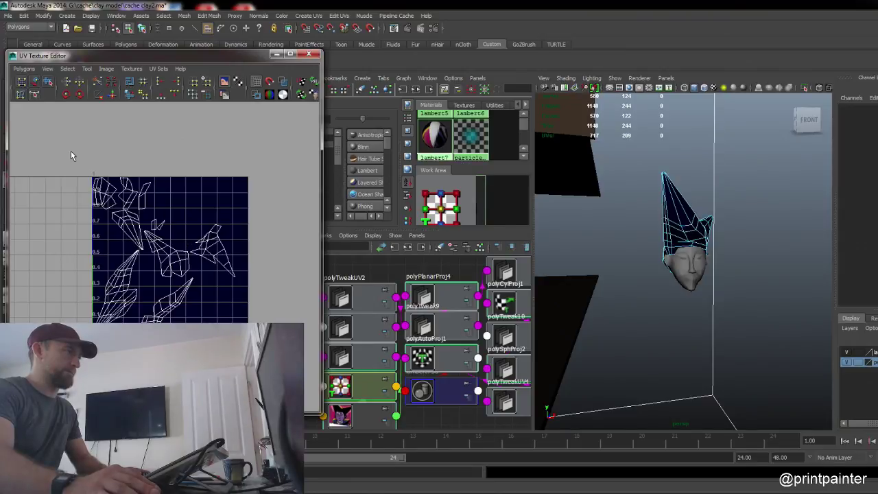
click(161, 260)
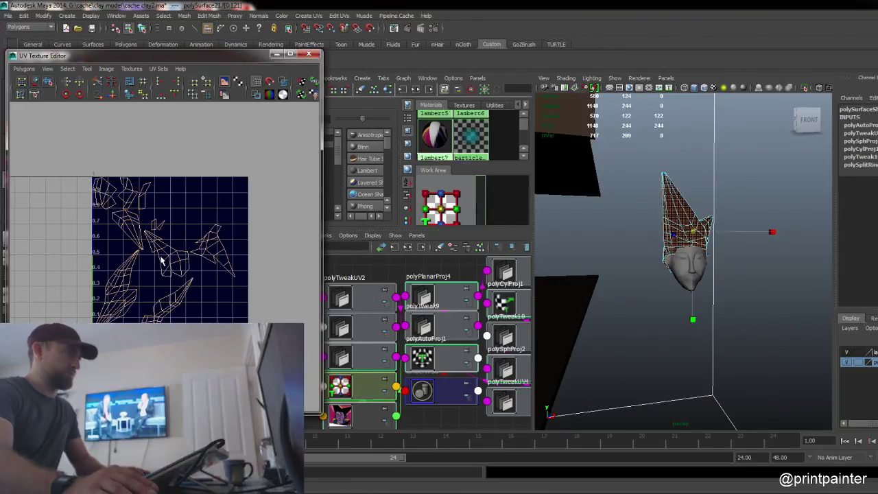
click(22, 82)
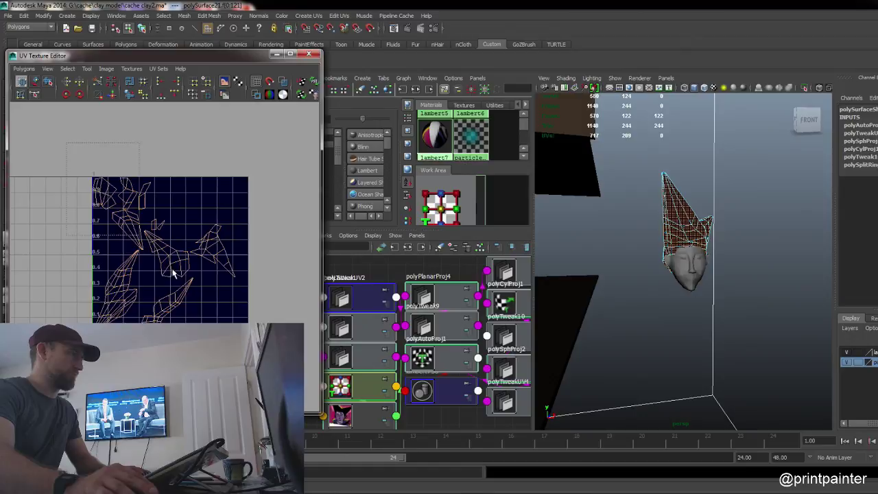
click(34, 82)
drag(180, 314, 267, 357)
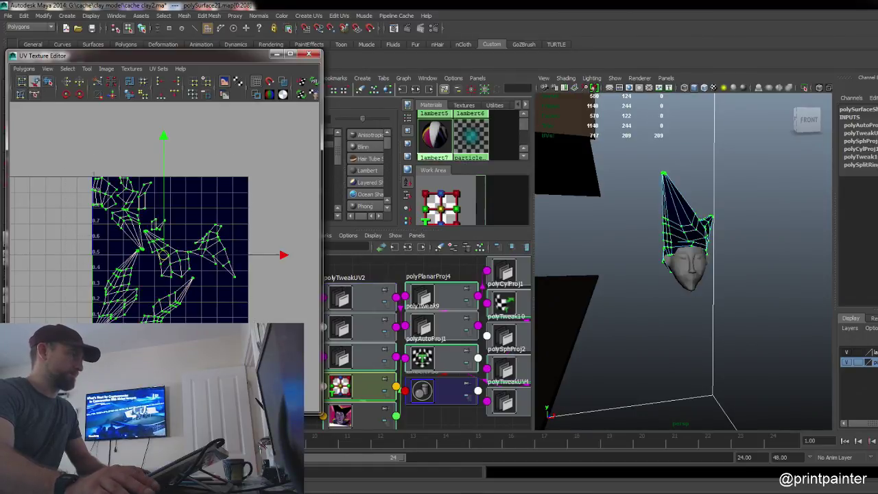
key(r)
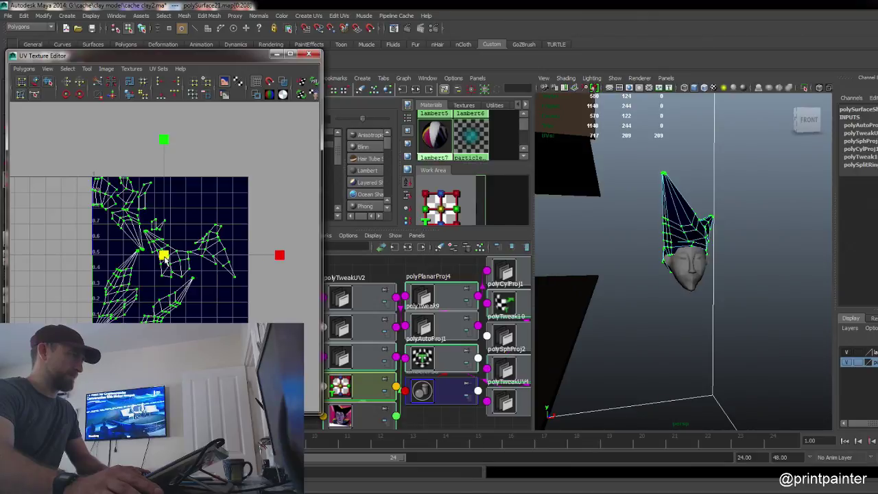
mouse_move(164, 259)
mouse_down()
mouse_move(157, 256)
mouse_move(164, 256)
mouse_up()
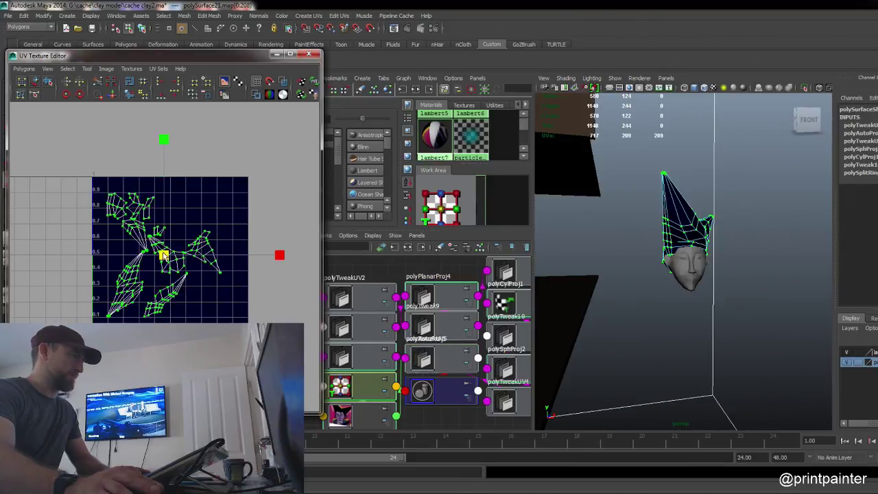
click(296, 201)
key(F8)
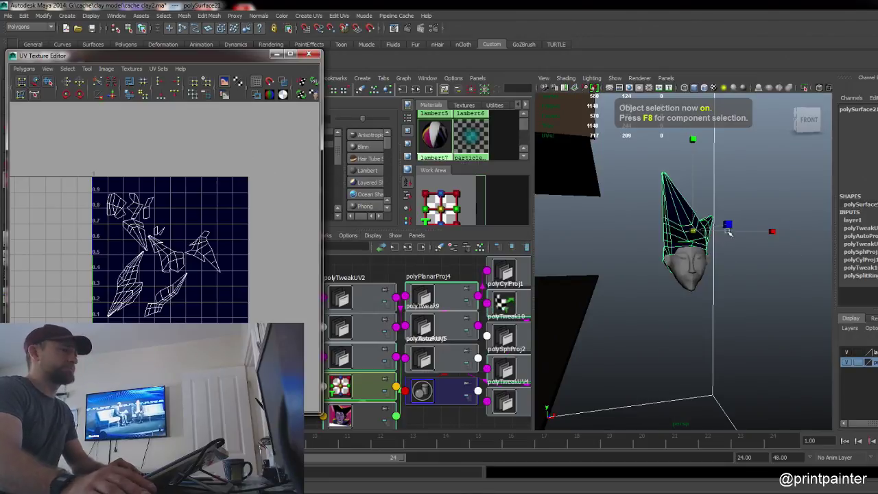
Step: Select the vertex on the hat's lower edge behind the ear and move it sideways along a single axis
alt+drag(668, 307, 515, 285)
alt+right_drag(631, 253, 727, 264)
alt+drag(578, 263, 677, 276)
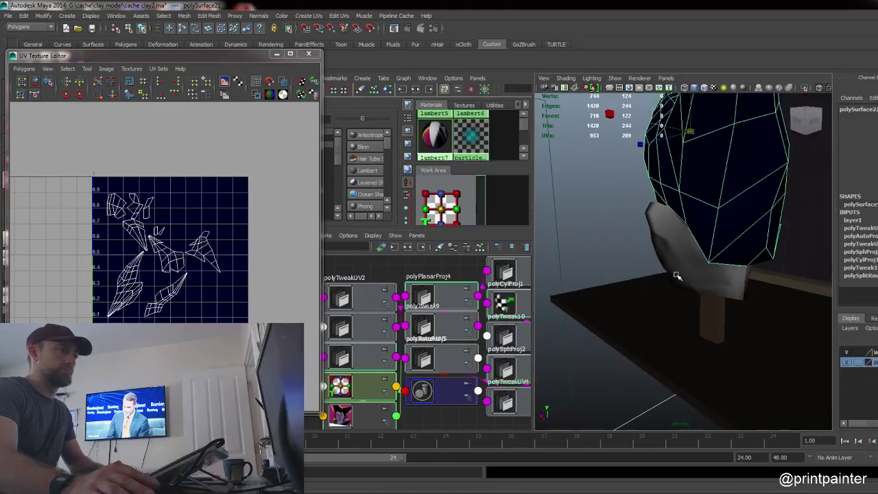
alt+right_drag(677, 276, 735, 271)
key(F8)
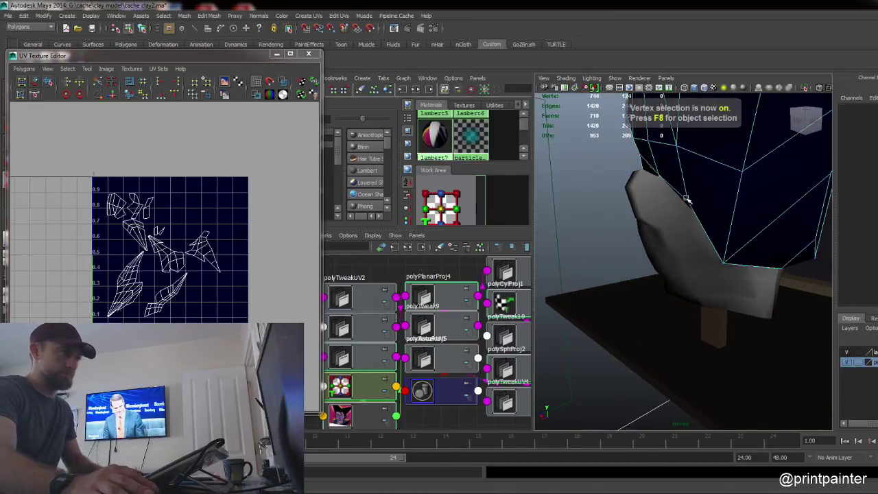
click(688, 201)
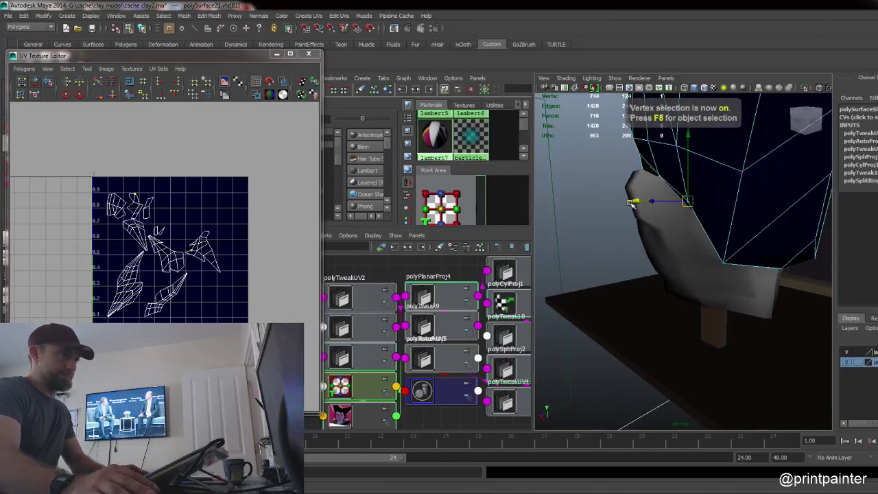
drag(630, 202, 633, 240)
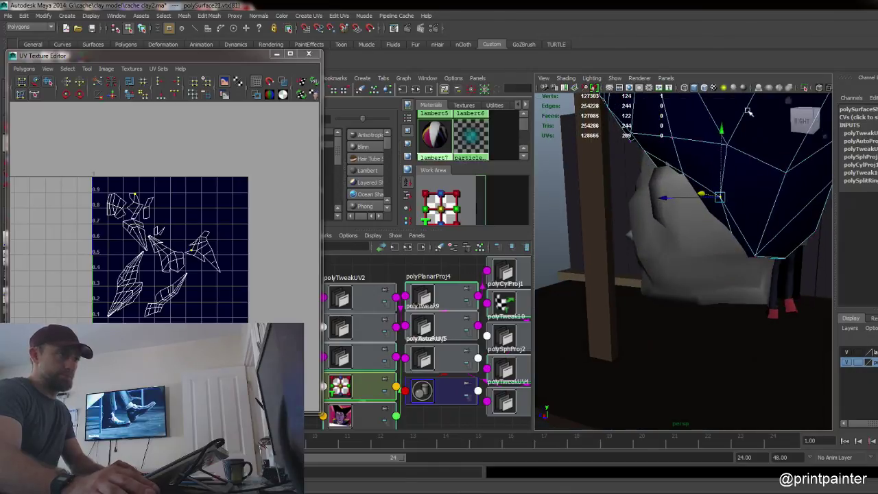
Step: Check the hat's edge vertices against the ear from the front side and return to object selection
mouse_move(718, 146)
alt+mouse_down()
mouse_move(756, 225)
mouse_move(775, 214)
mouse_move(799, 223)
alt+mouse_up()
click(732, 186)
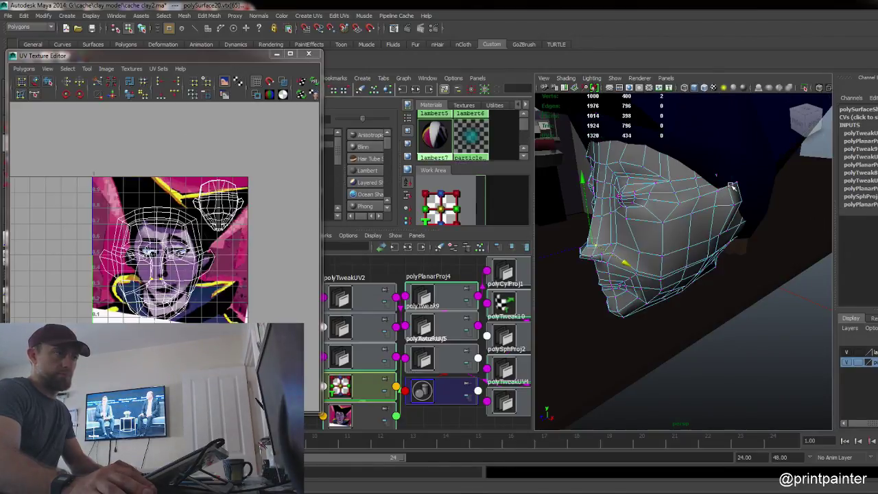
click(729, 184)
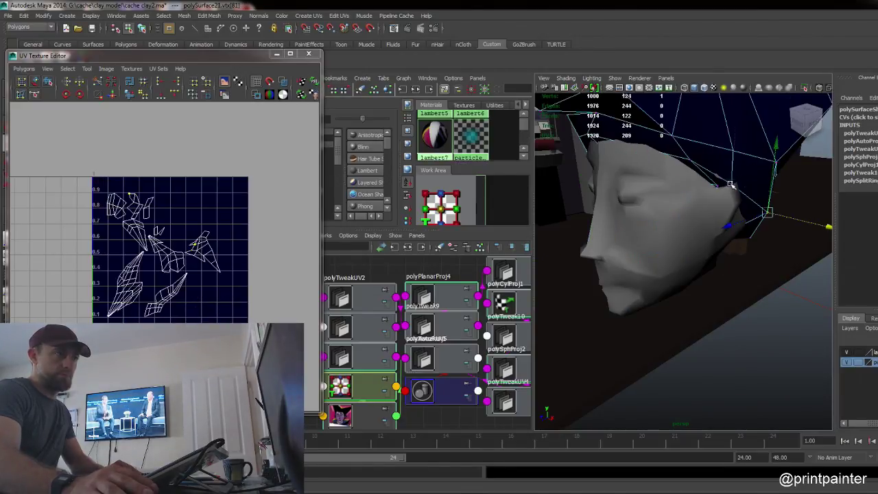
click(730, 185)
alt+drag(797, 203, 717, 214)
alt+right_drag(717, 213, 555, 220)
alt+drag(555, 220, 567, 217)
key(F8)
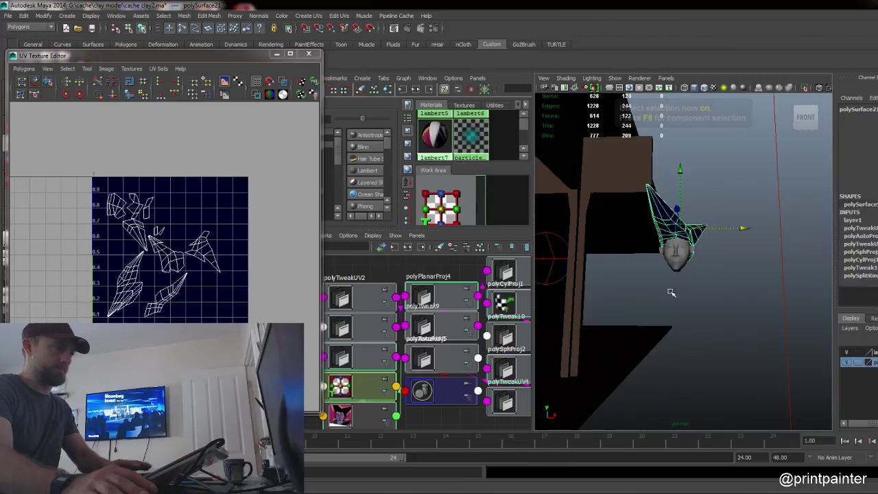
Step: Switch the viewport to the orthographic front view and frame the hat and head
key(space)
drag(666, 219, 666, 235)
click(776, 315)
alt+right_drag(776, 315, 794, 275)
click(710, 193)
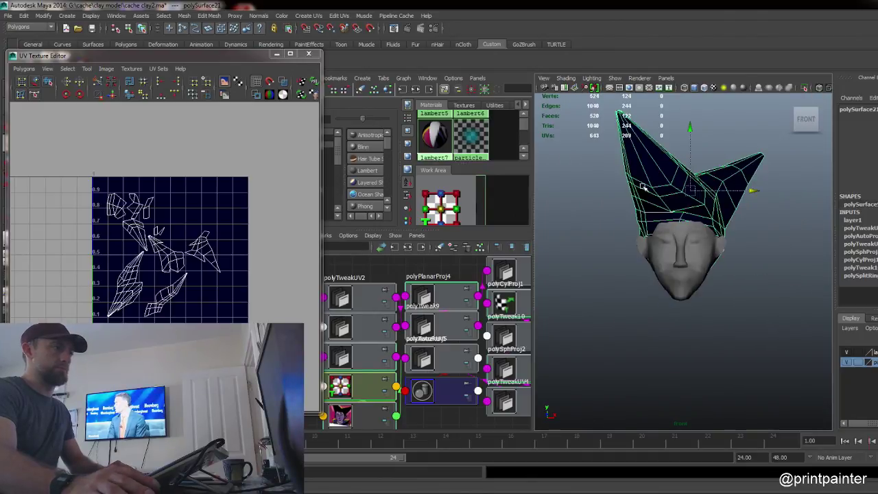
mouse_move(644, 192)
alt+right_down()
mouse_move(626, 192)
mouse_move(658, 194)
alt+right_up()
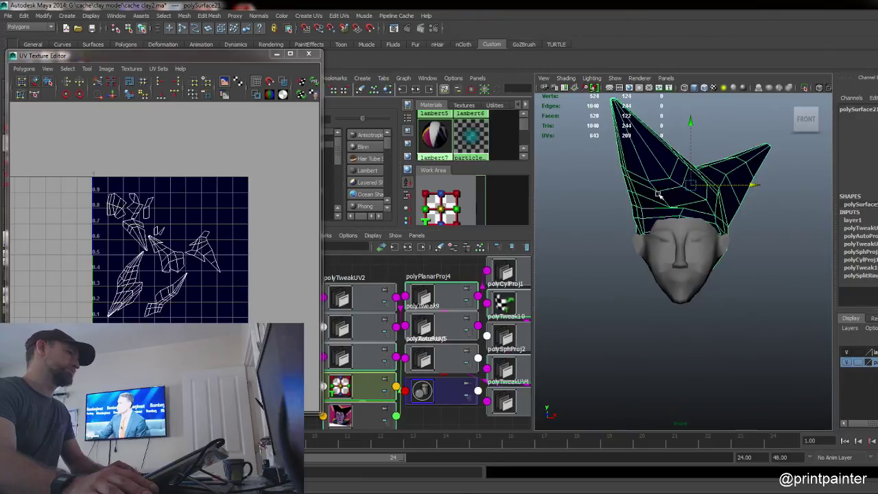
Step: Examine the face mesh up close in the front view and compare it with the whole hat
click(606, 296)
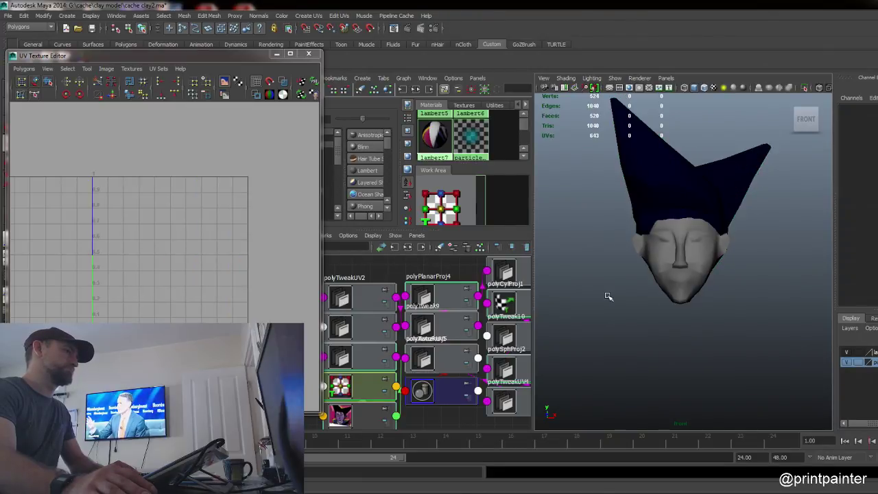
click(676, 266)
alt+right_drag(620, 316, 746, 313)
click(777, 288)
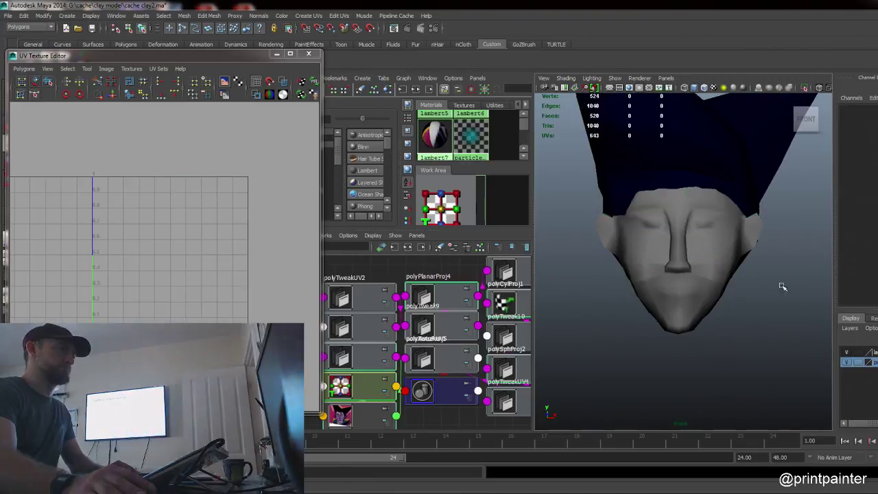
click(699, 225)
alt+right_drag(647, 239, 752, 220)
alt+middle_drag(751, 220, 741, 256)
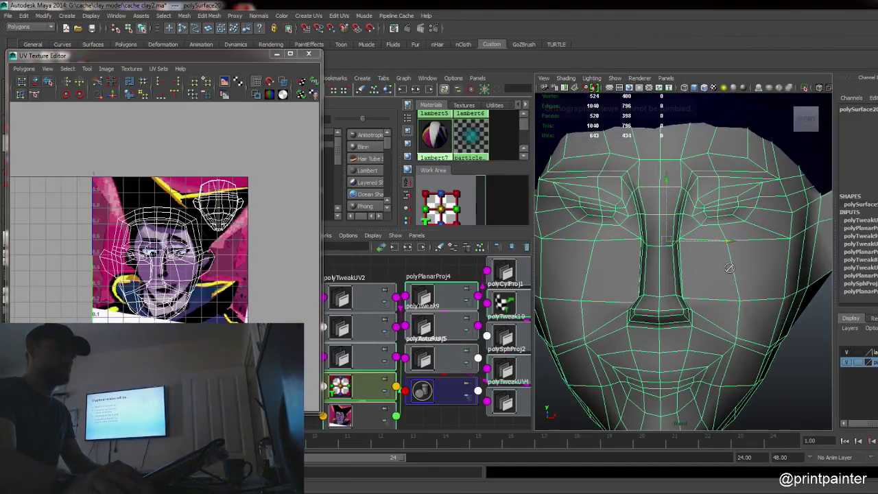
alt+drag(730, 268, 692, 289)
scroll(774, 348, down, 10)
scroll(759, 331, up, 3)
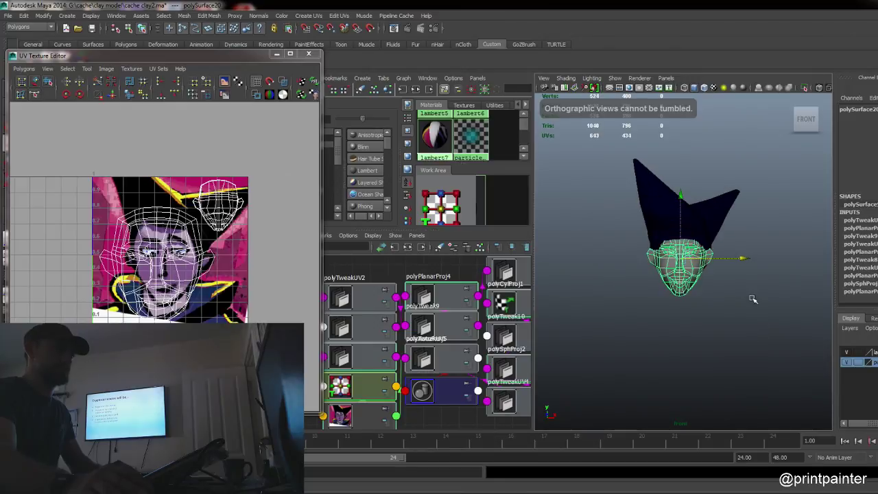
Step: Select the face and hat together to compare their UV layouts over the painted texture
click(576, 301)
alt+right_drag(576, 301, 760, 293)
click(665, 240)
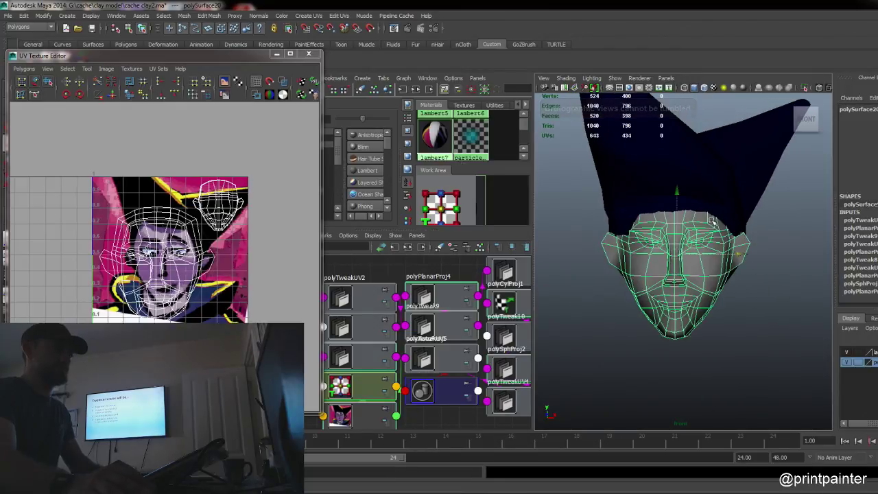
shift+click(648, 176)
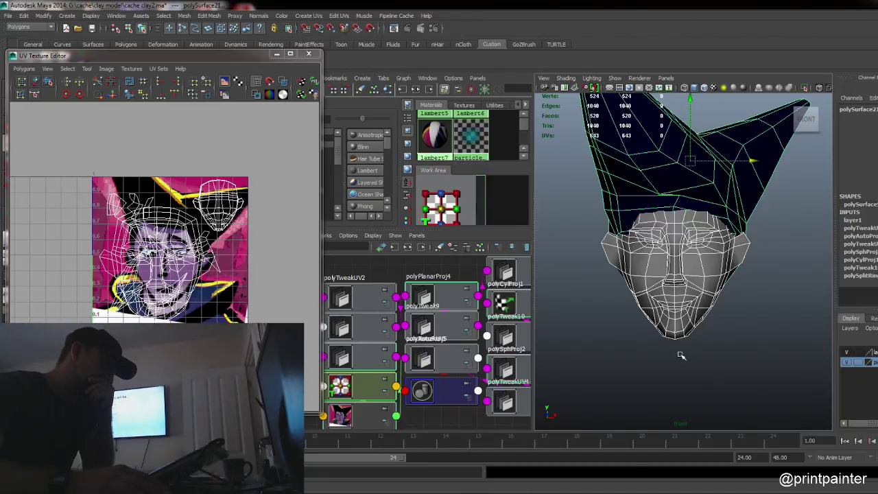
Step: Switch to Photoshop to check the painted texture cache-23.jpg, activate the Move tool, and return to Maya
mouse_move(473, 491)
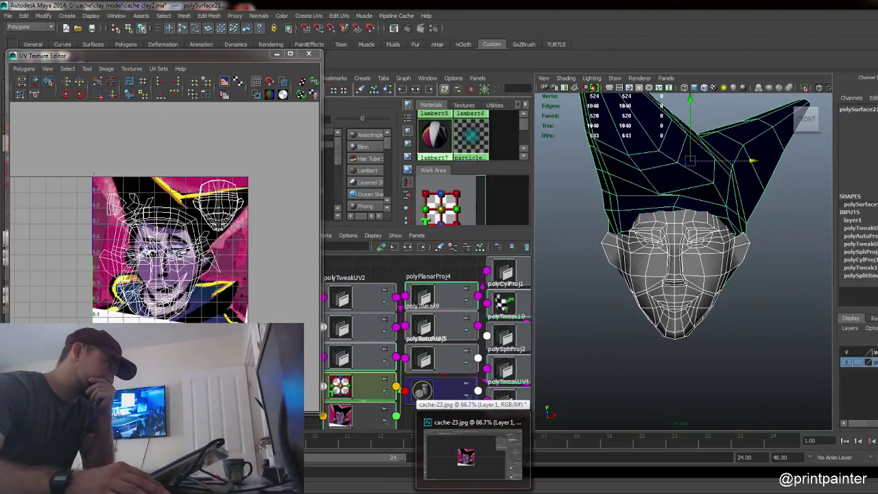
click(473, 456)
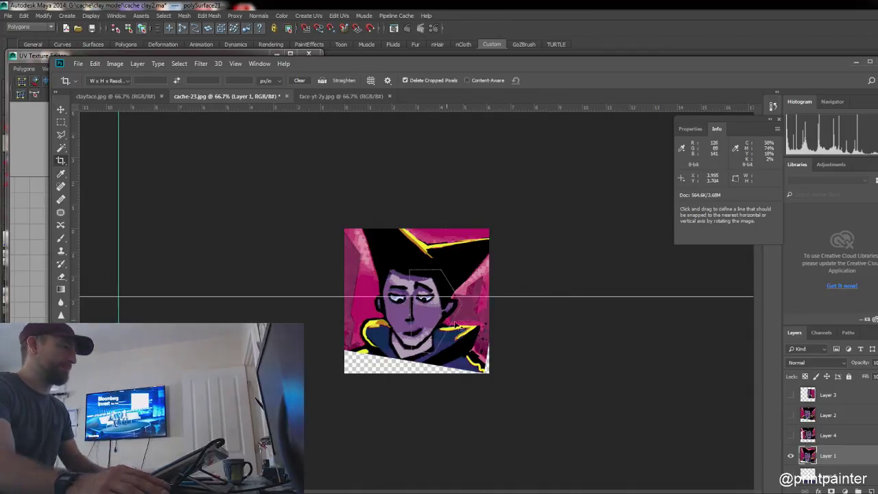
key(v)
click(838, 40)
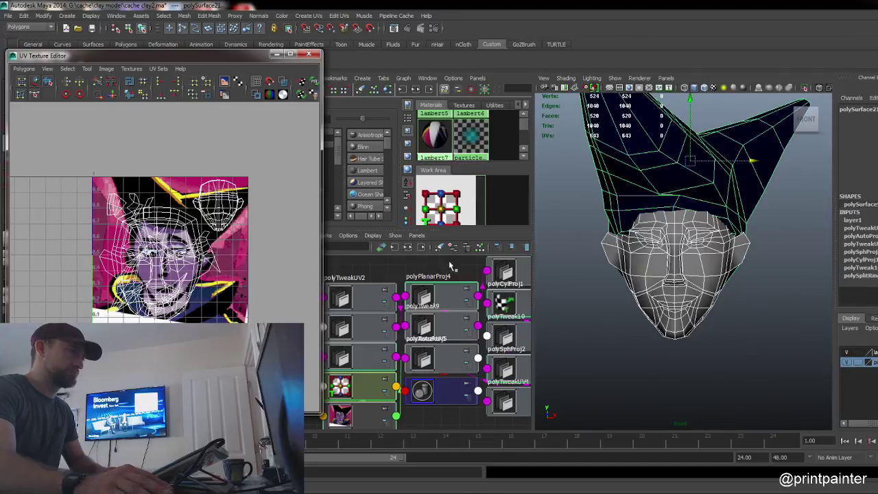
Step: Select only the face mesh and export it as "clay face for z brush.obj" in the clay model folder
click(563, 241)
click(679, 291)
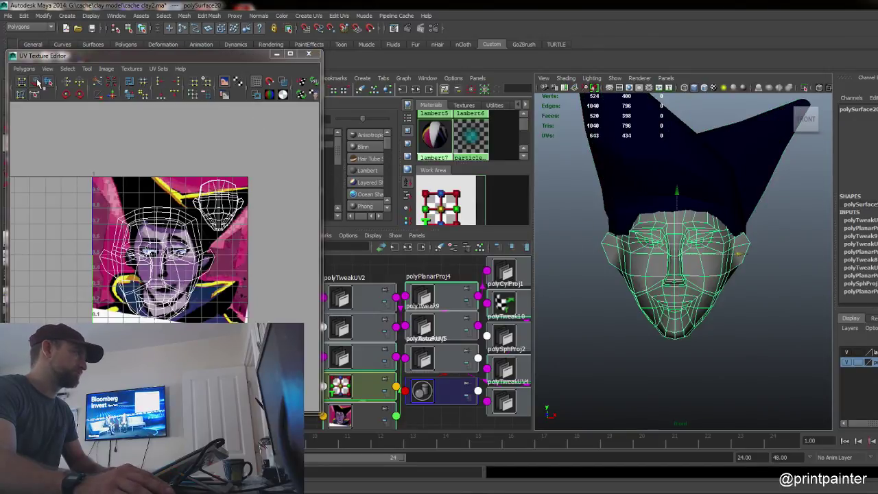
click(8, 15)
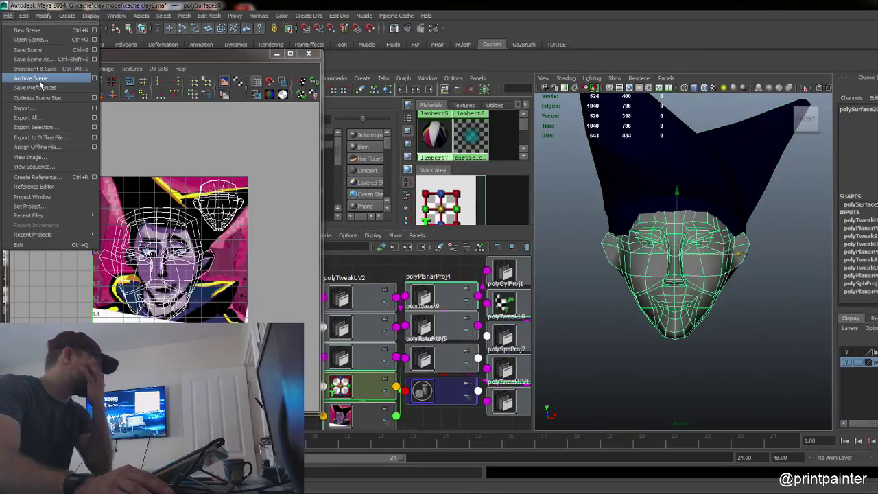
click(65, 127)
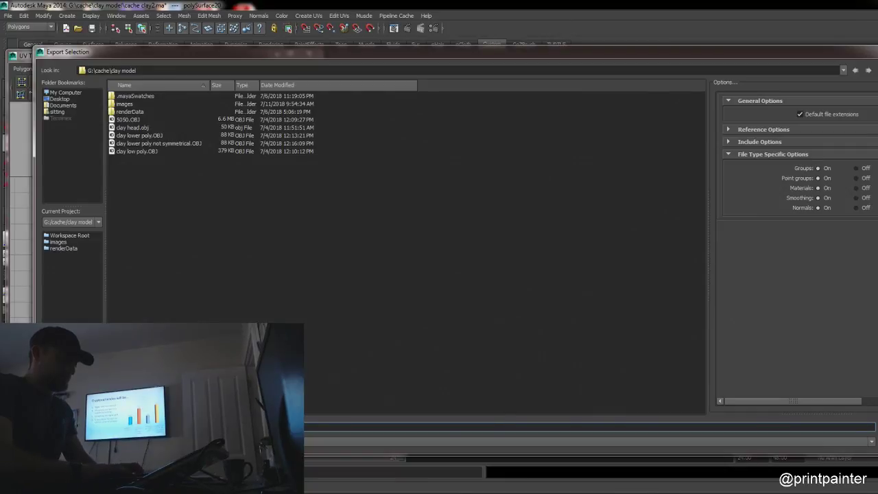
key(Return)
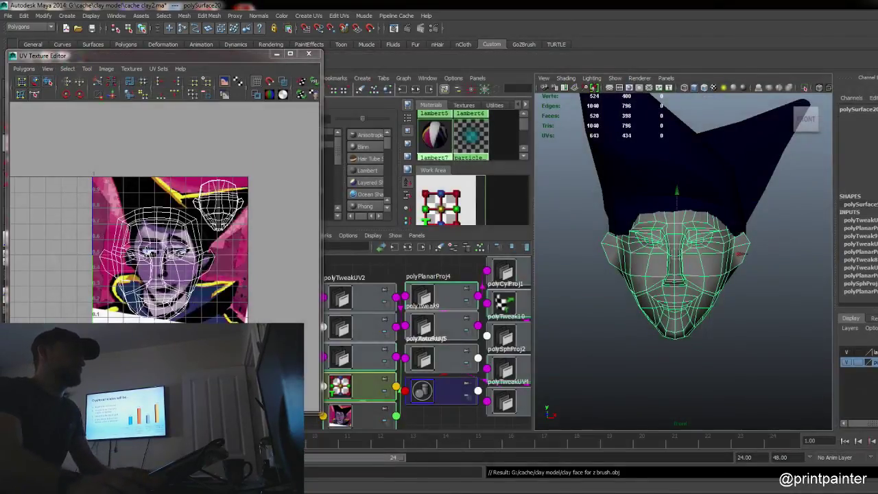
Step: Export the hat mesh as "clay hair export for zbrush.obj" in the clay model folder and reselect the face mesh
click(601, 329)
click(657, 141)
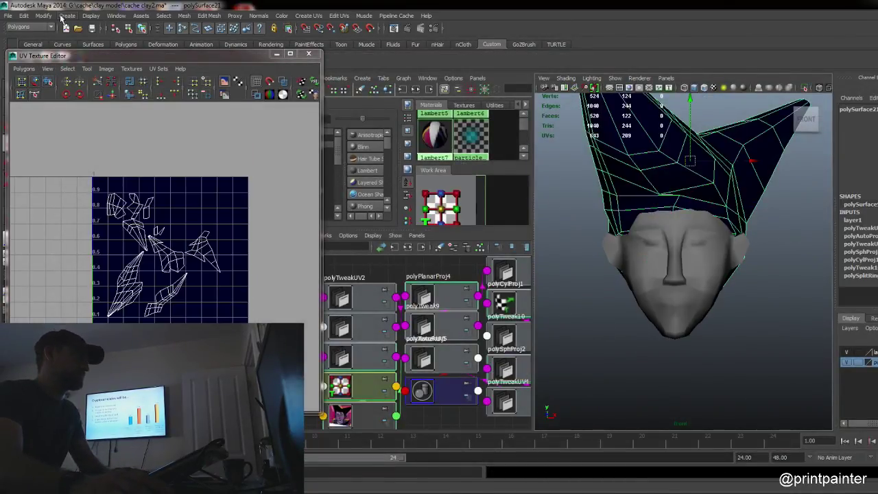
click(12, 18)
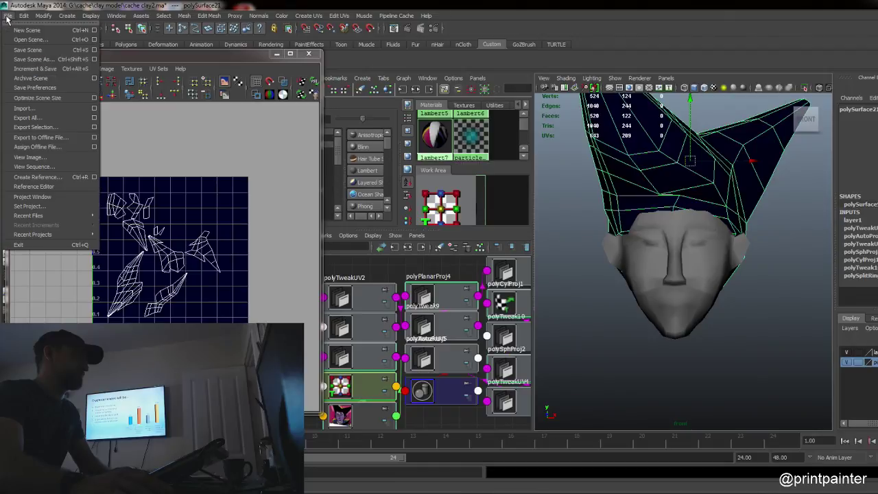
click(58, 141)
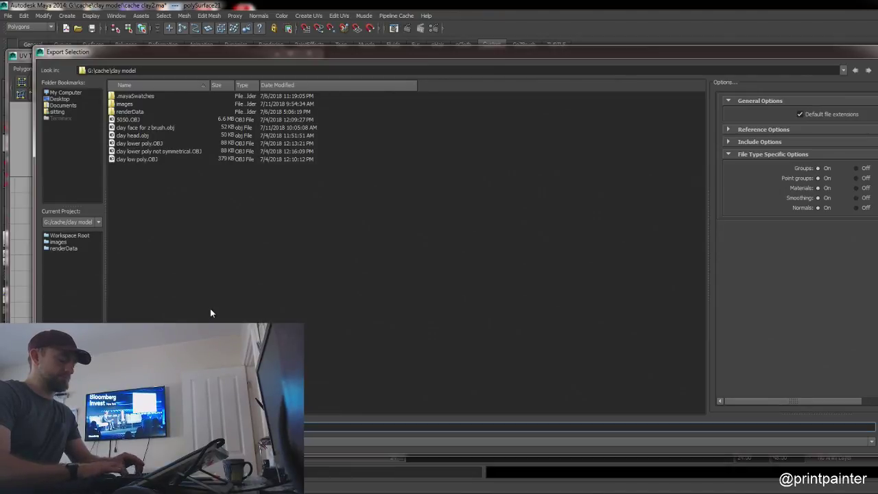
key(Return)
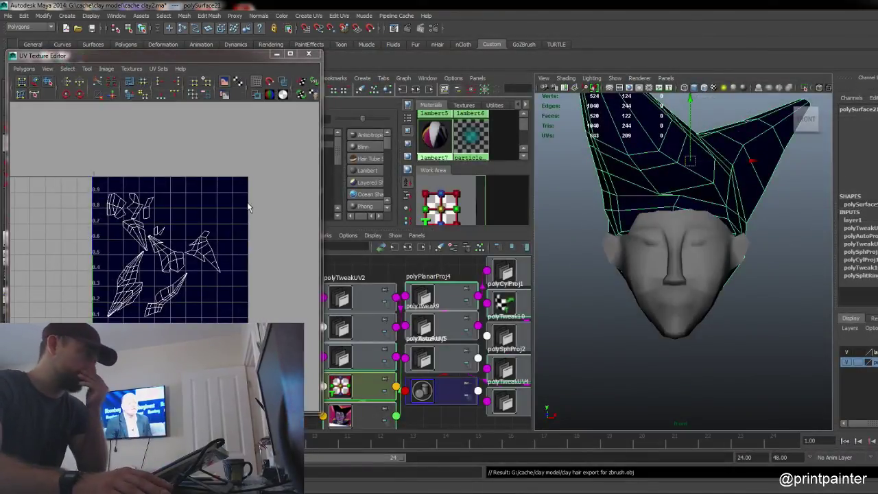
click(581, 313)
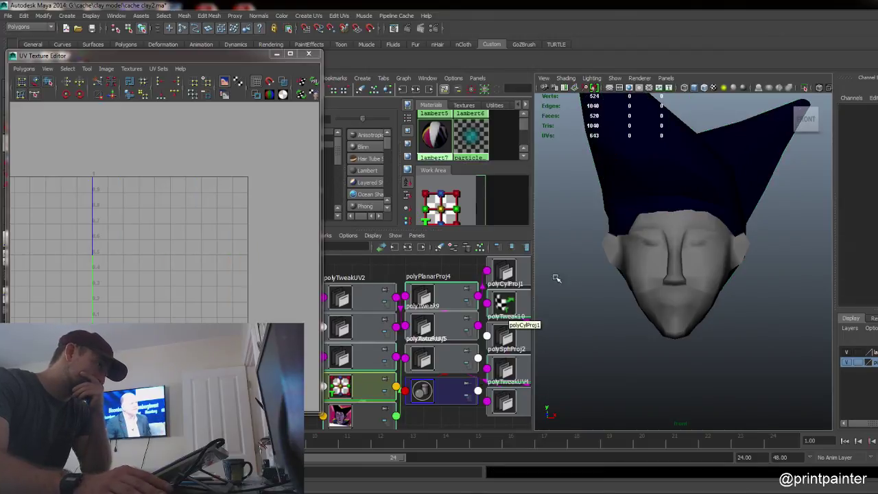
click(632, 255)
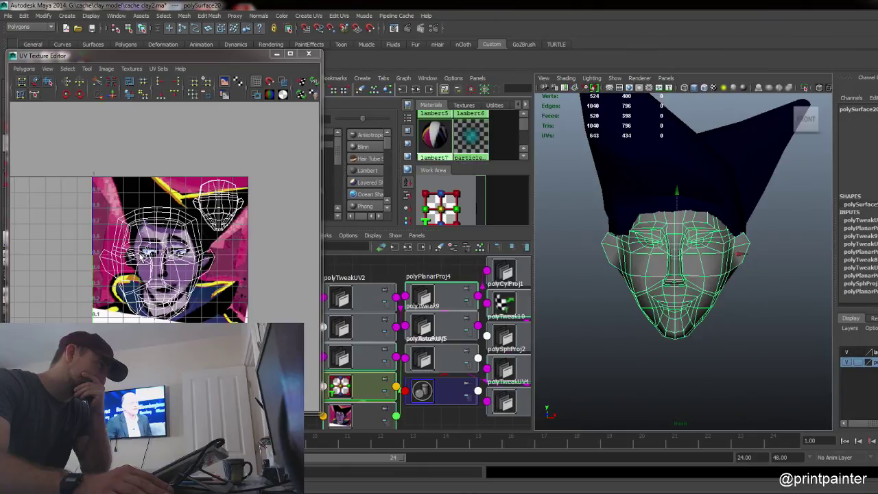
Step: Examine the face mesh and its fit under the hat up close in an enlarged front view
scroll(661, 273, up, 6)
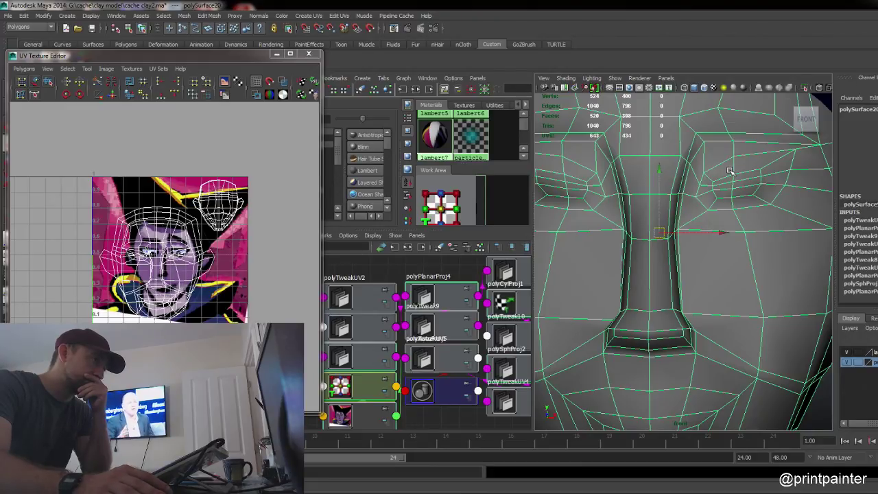
scroll(729, 172, down, 10)
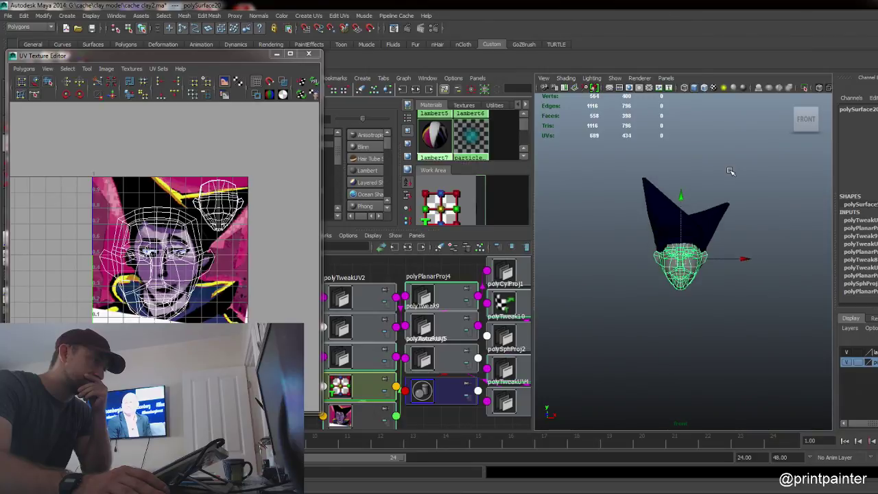
scroll(730, 172, up, 3)
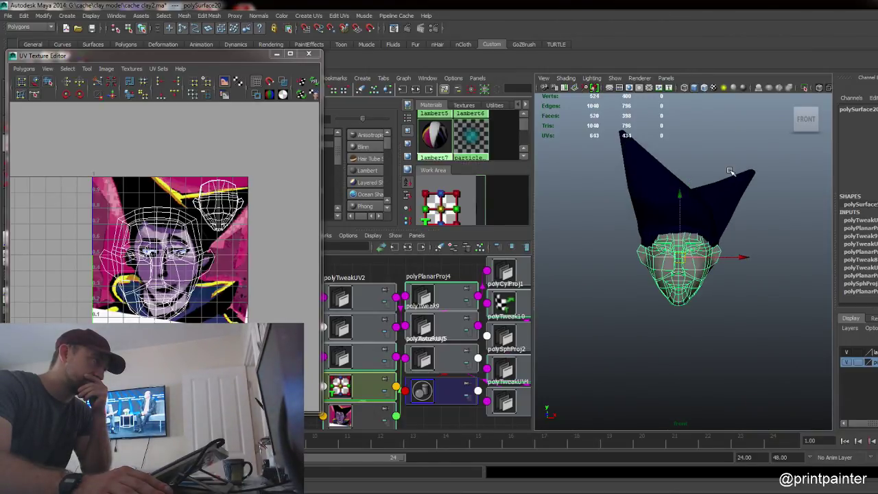
click(684, 324)
scroll(696, 308, down, 10)
scroll(696, 307, up, 5)
alt+middle_drag(694, 305, 640, 289)
key(space)
scroll(629, 282, down, 1)
scroll(629, 282, up, 3)
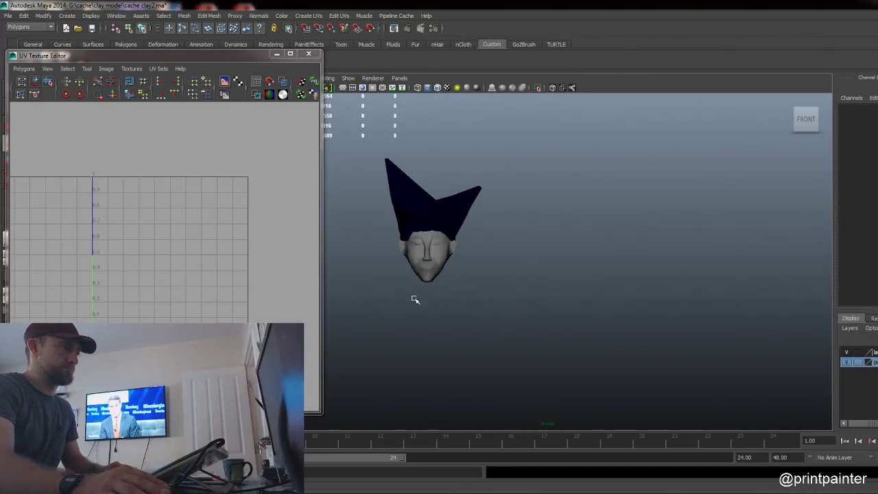
alt+middle_drag(415, 300, 501, 311)
alt+right_drag(405, 301, 605, 288)
click(413, 291)
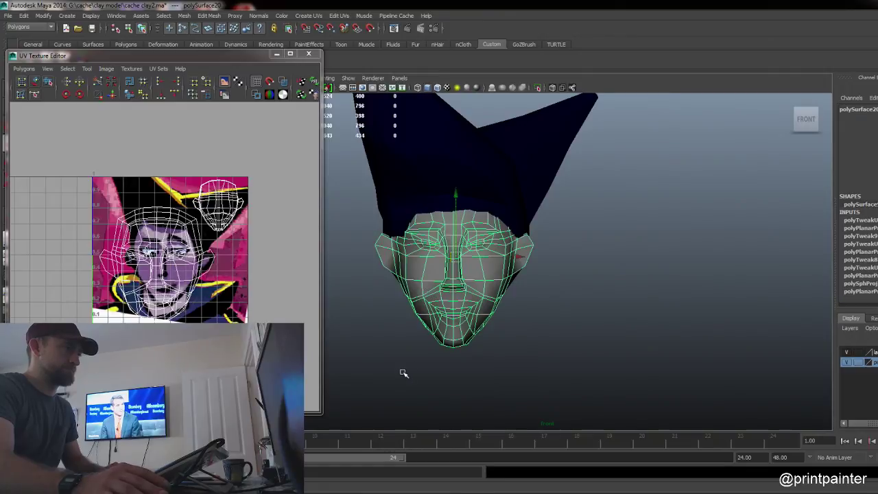
mouse_move(404, 373)
alt+right_down()
mouse_move(449, 359)
mouse_move(415, 363)
alt+right_up()
scroll(417, 364, up, 1)
alt+middle_drag(419, 365, 456, 358)
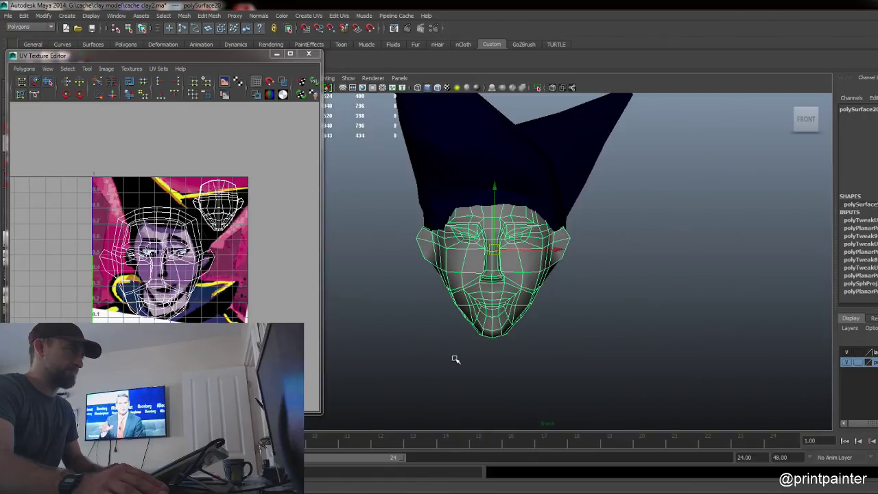
Step: Deselect the face, show the whole scene in the front view, and minimize the UV Texture Editor
click(597, 334)
scroll(606, 319, down, 10)
key(space)
drag(645, 279, 644, 301)
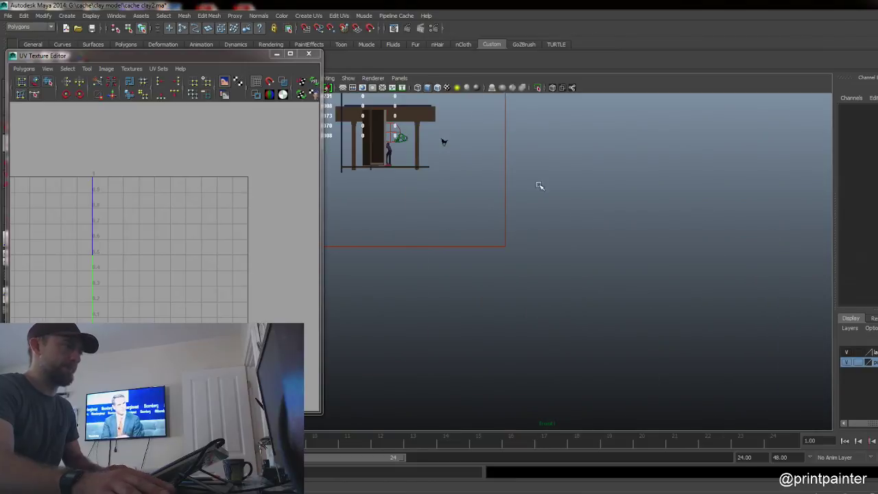
alt+middle_drag(529, 204, 532, 306)
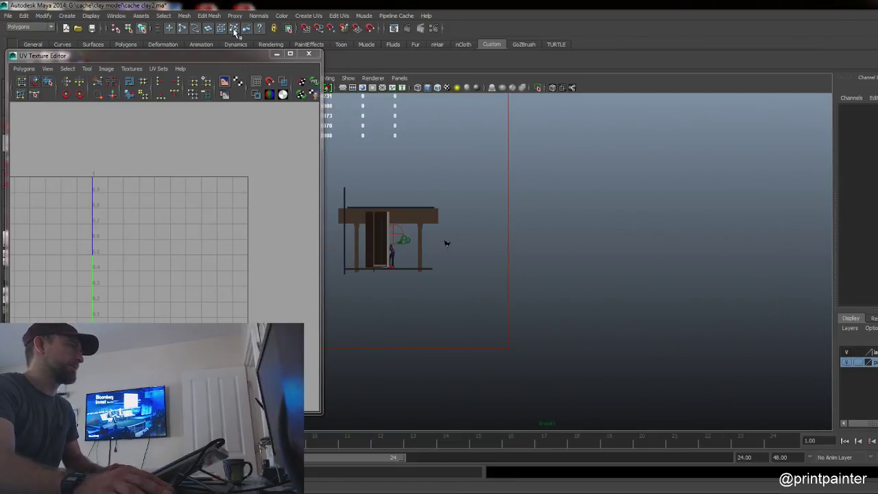
click(277, 53)
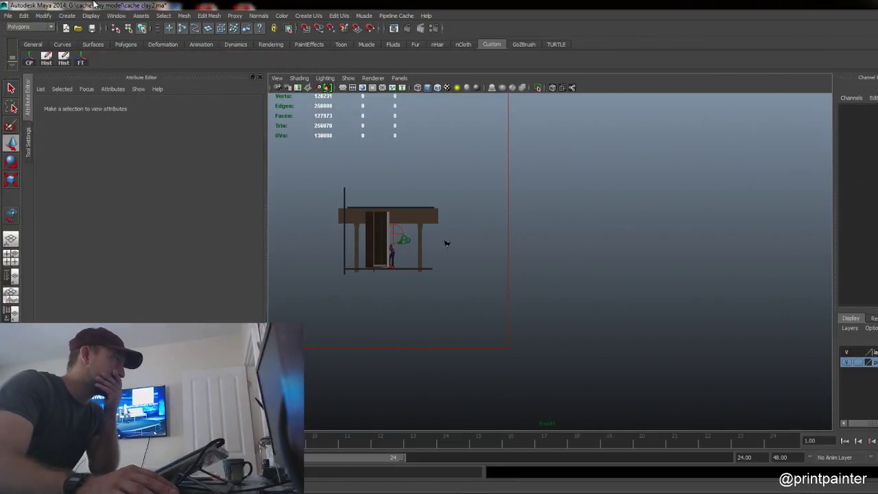
click(8, 15)
mouse_move(270, 19)
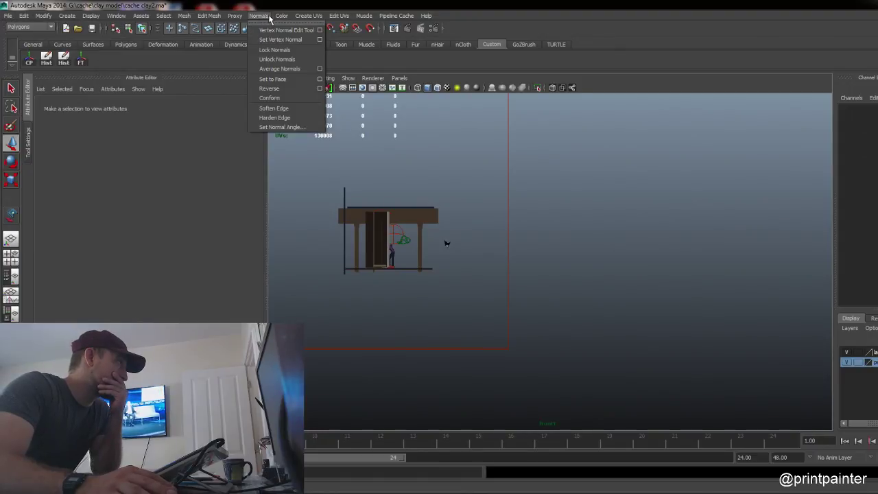
mouse_move(107, 19)
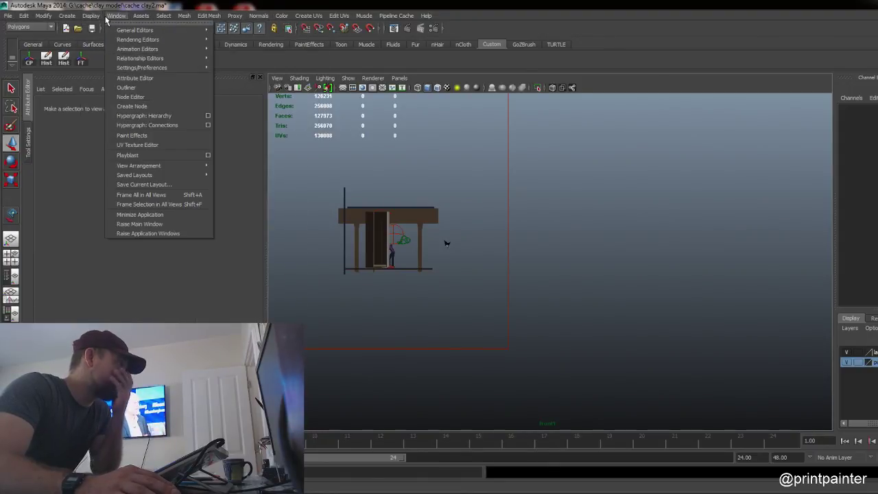
click(135, 78)
click(7, 15)
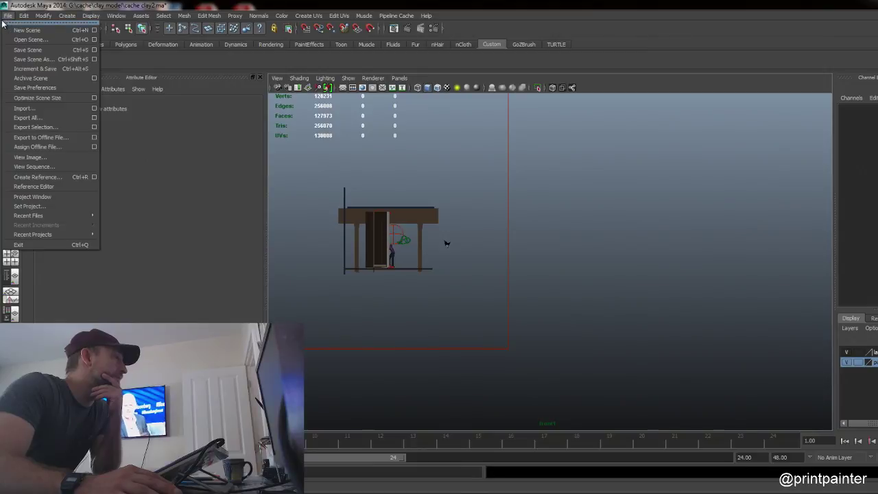
click(271, 72)
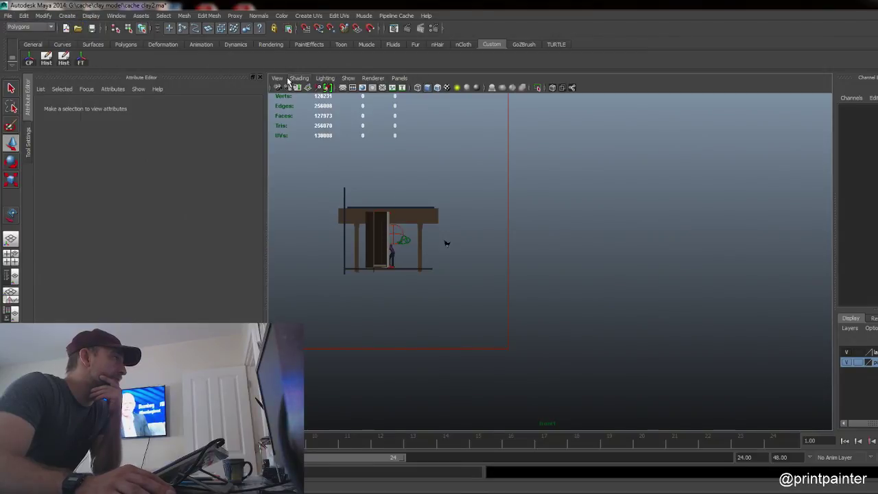
click(288, 82)
click(348, 78)
Step: Start importing an image plane for the front view and preview the candidate pictures in the clay model images folder
click(278, 78)
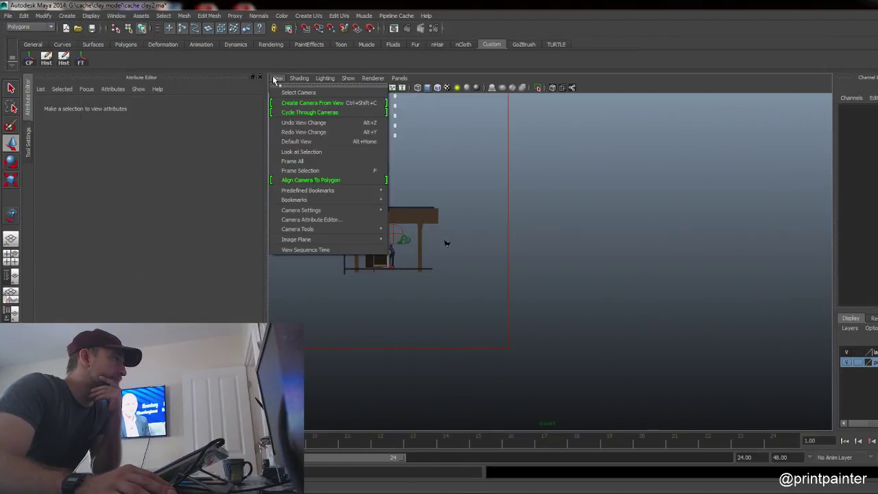
mouse_move(346, 238)
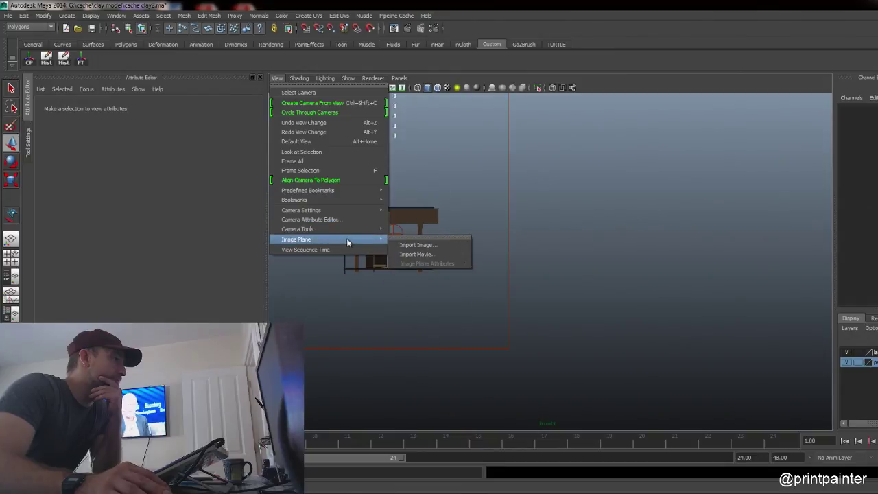
click(427, 243)
click(221, 143)
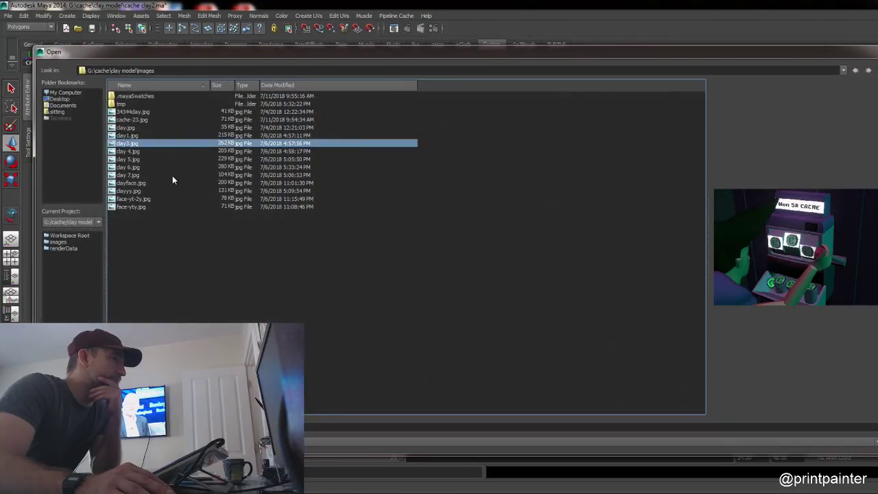
click(173, 175)
click(140, 207)
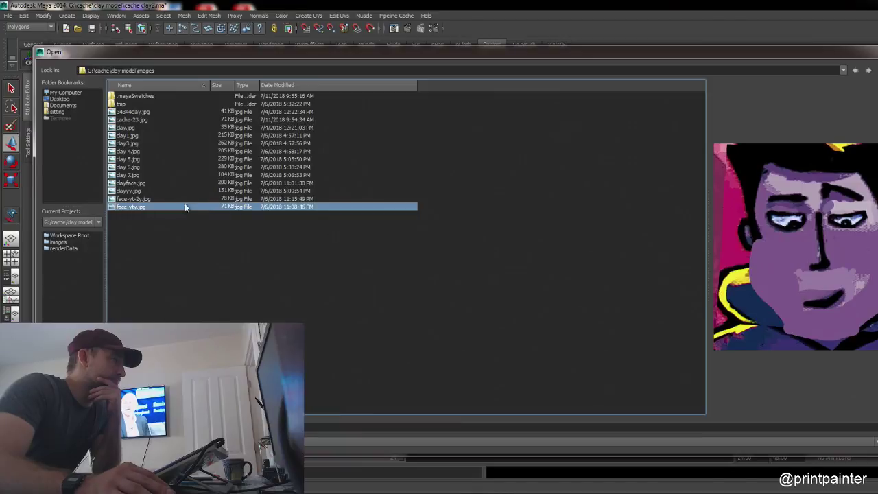
click(138, 199)
click(136, 192)
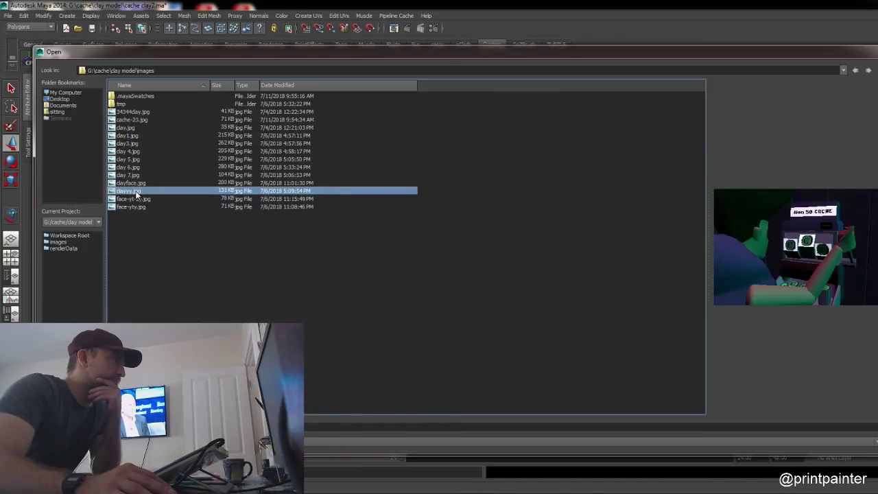
click(137, 184)
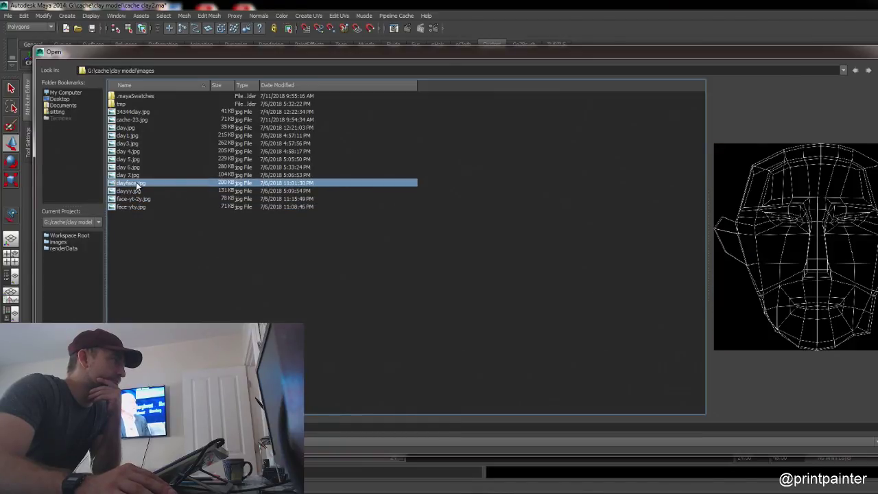
click(135, 112)
click(135, 120)
click(128, 127)
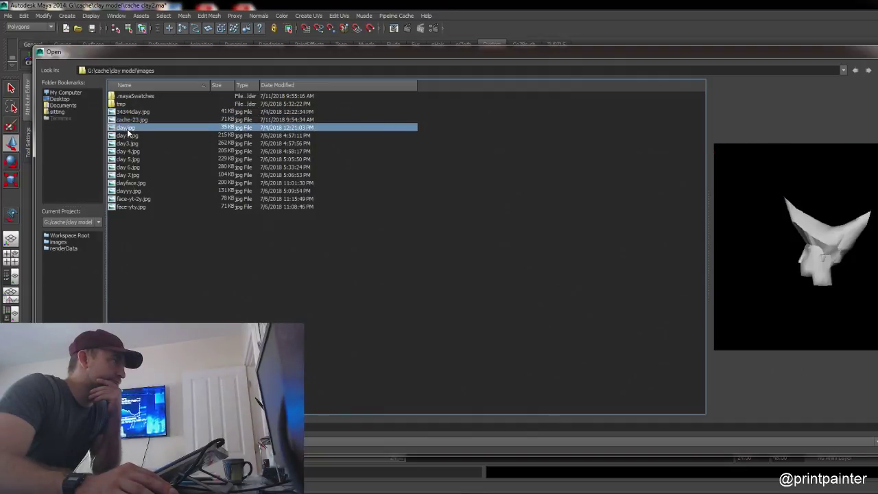
click(127, 142)
click(126, 158)
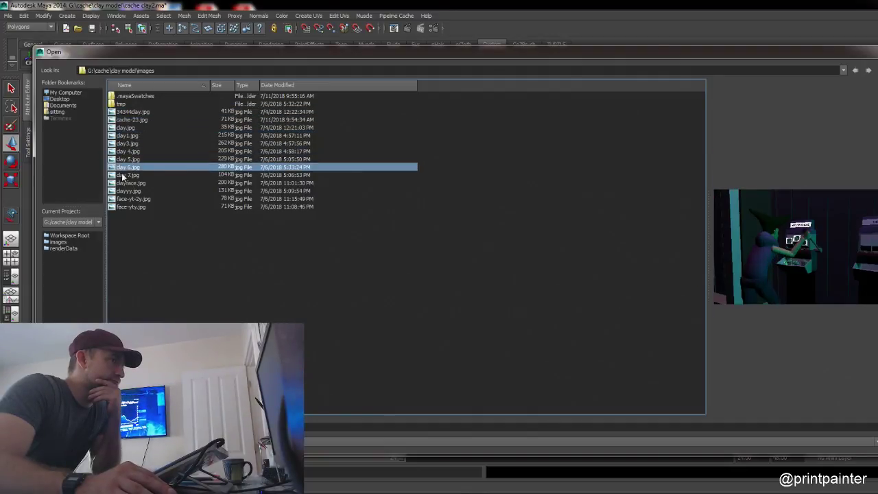
click(122, 183)
click(122, 191)
click(122, 206)
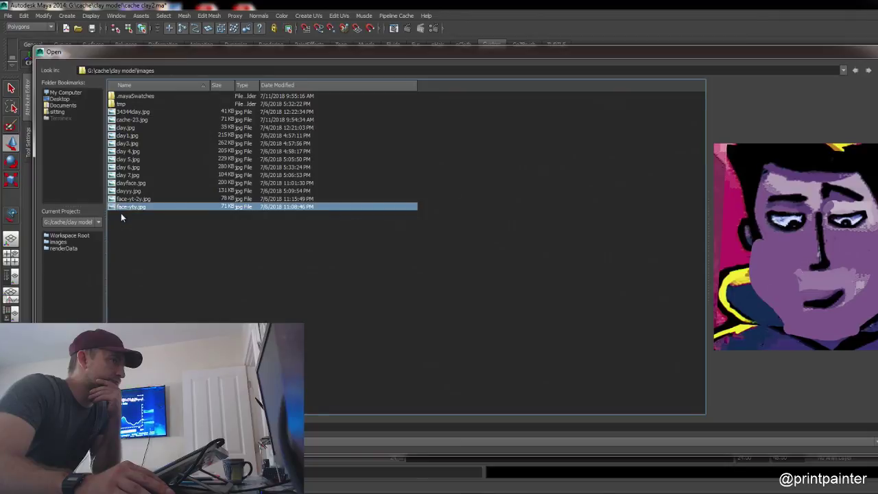
Step: Import cache-23.jpg as the front view's image plane, look at it up close, and deselect it
click(130, 112)
click(128, 120)
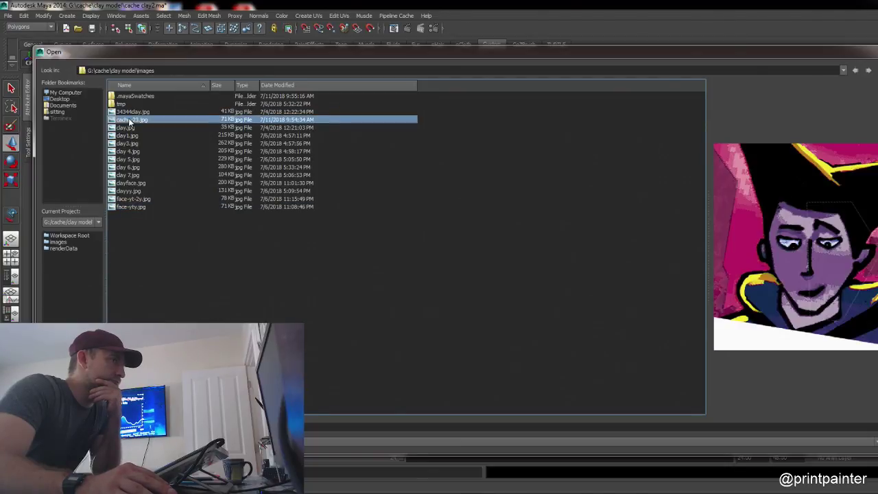
key(Return)
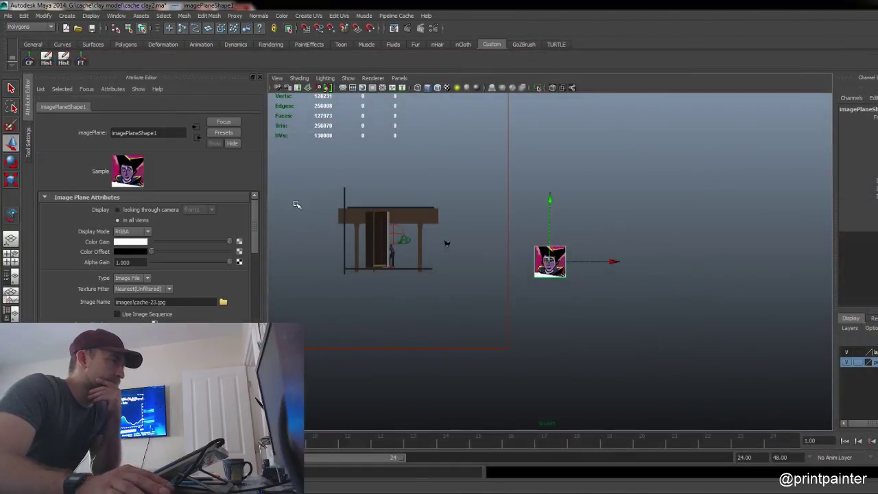
scroll(656, 275, up, 3)
scroll(594, 267, up, 2)
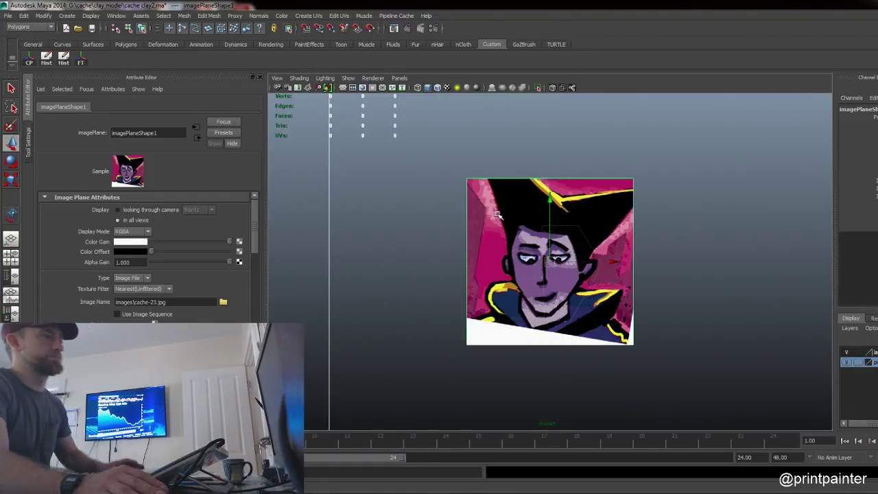
scroll(439, 275, down, 4)
click(440, 266)
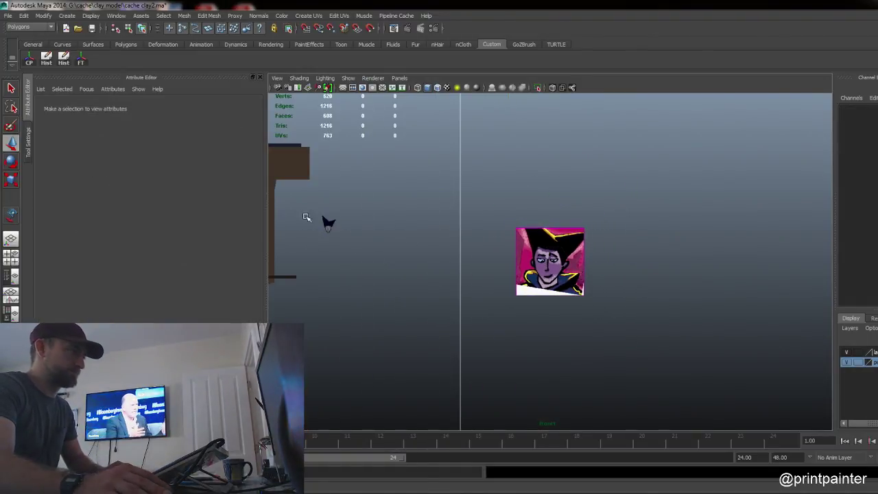
Step: Select the face and hat meshes together and save the scene as "modeling 3 clay.ma"
drag(305, 215, 348, 243)
click(328, 221)
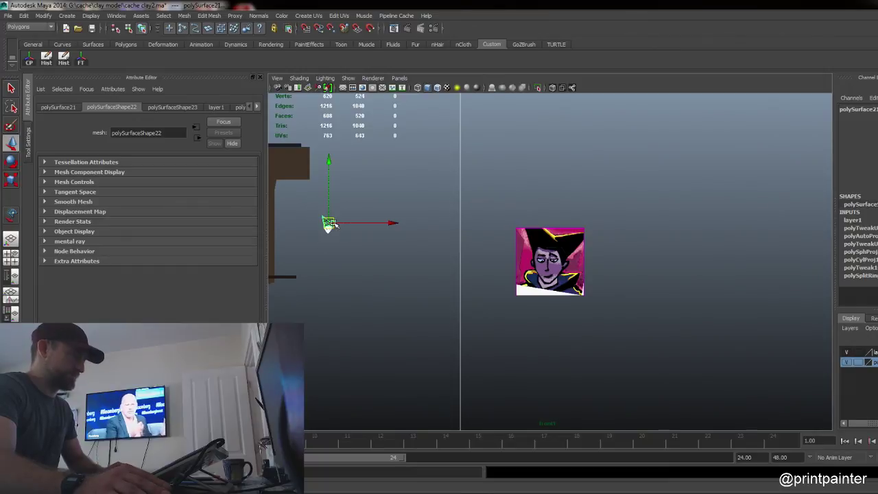
key(ctrl+shift+s)
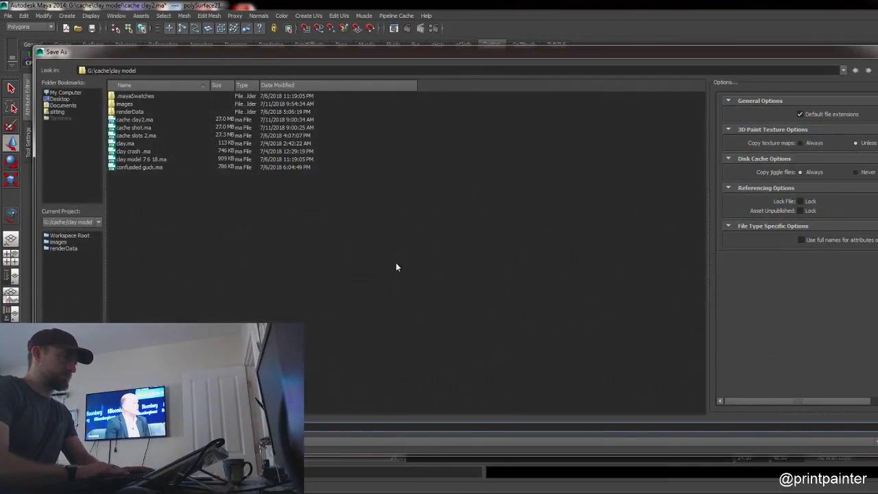
key(Return)
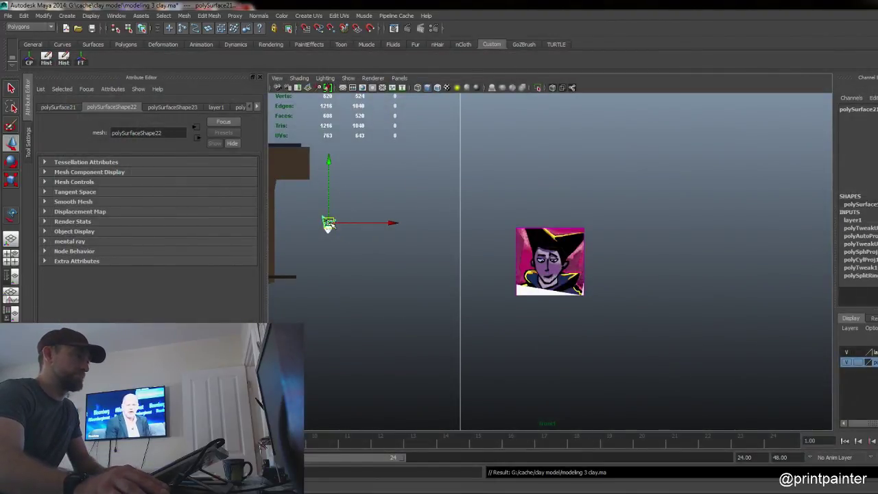
Step: In the perspective view, move the selected face and hat away from the building set toward the image plane
key(space)
drag(566, 266, 568, 251)
alt+drag(638, 254, 746, 265)
alt+right_drag(747, 265, 458, 270)
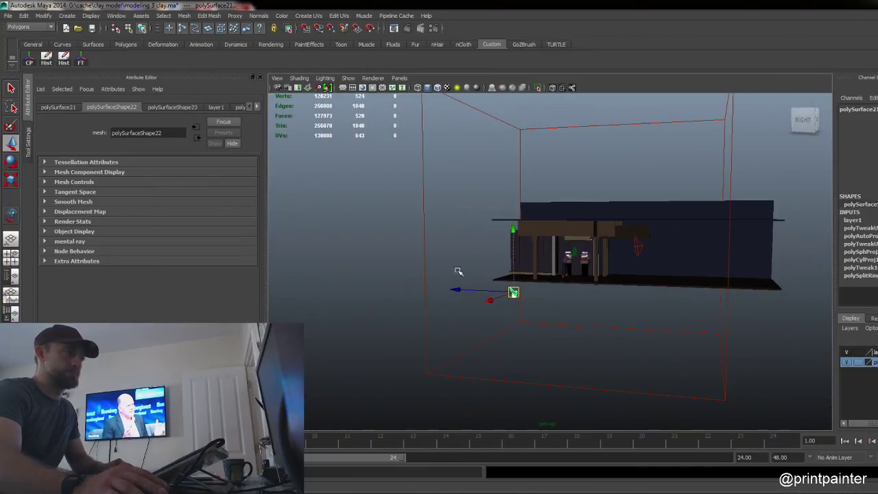
alt+drag(458, 271, 584, 299)
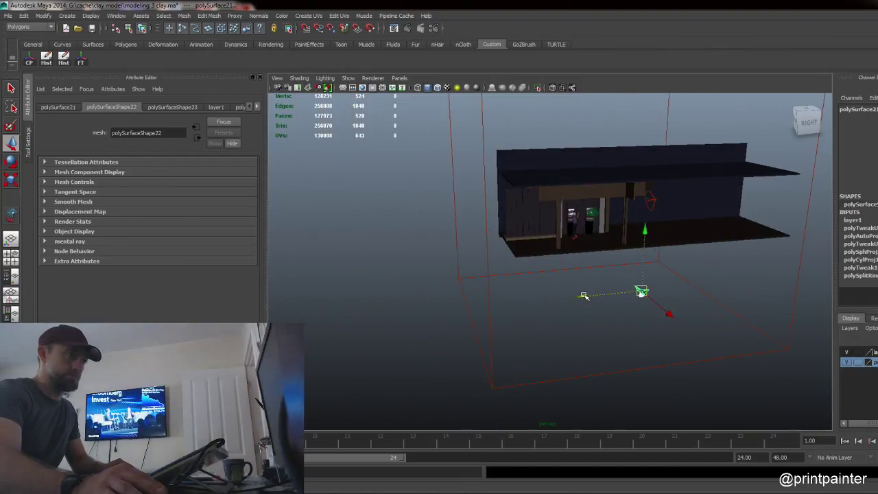
middle_drag(584, 297, 536, 300)
drag(536, 301, 364, 329)
Step: Check the position of the face and hat relative to the image plane in the front and perspective views
key(space)
scroll(433, 302, down, 6)
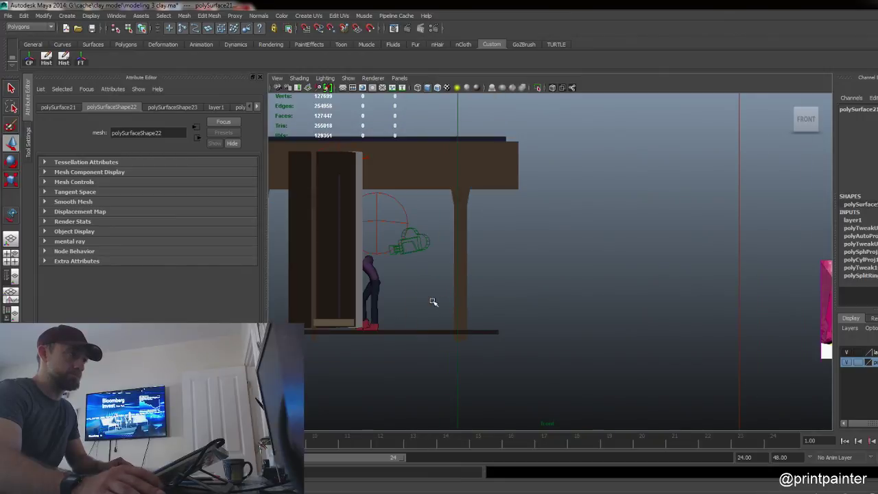
alt+middle_drag(645, 306, 474, 303)
scroll(475, 304, up, 5)
key(space)
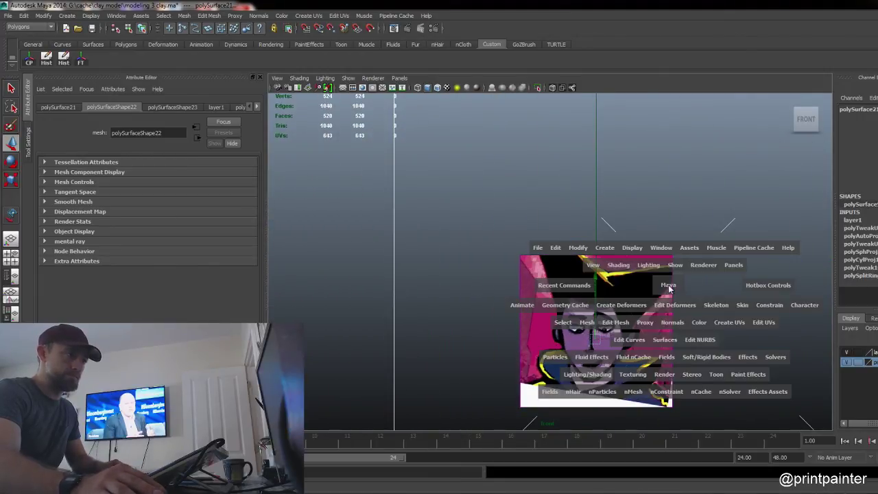
drag(668, 287, 674, 263)
alt+right_drag(604, 281, 412, 253)
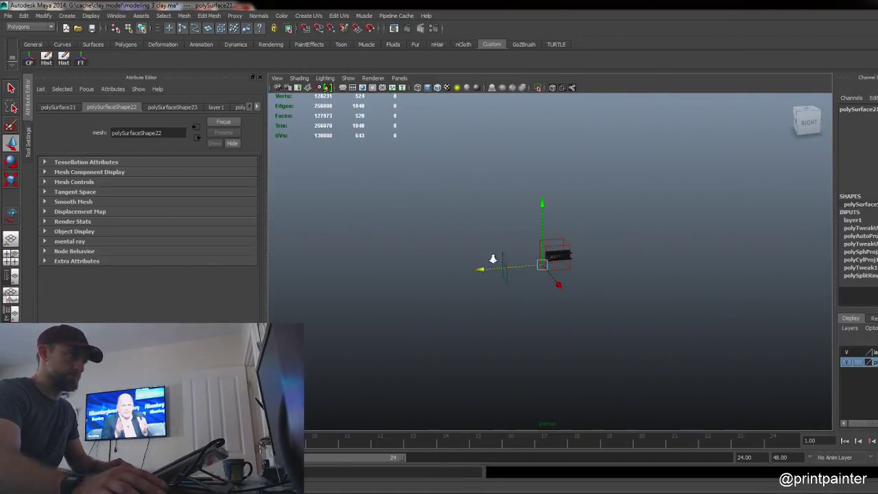
alt+right_drag(492, 260, 757, 258)
alt+drag(419, 266, 441, 267)
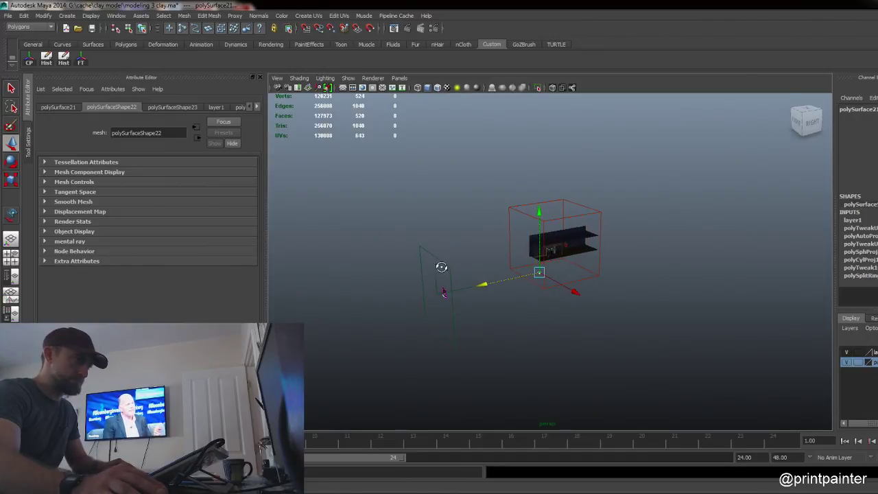
Step: Move the image plane in depth toward the building set in the perspective view, and frame it in the front view
click(446, 295)
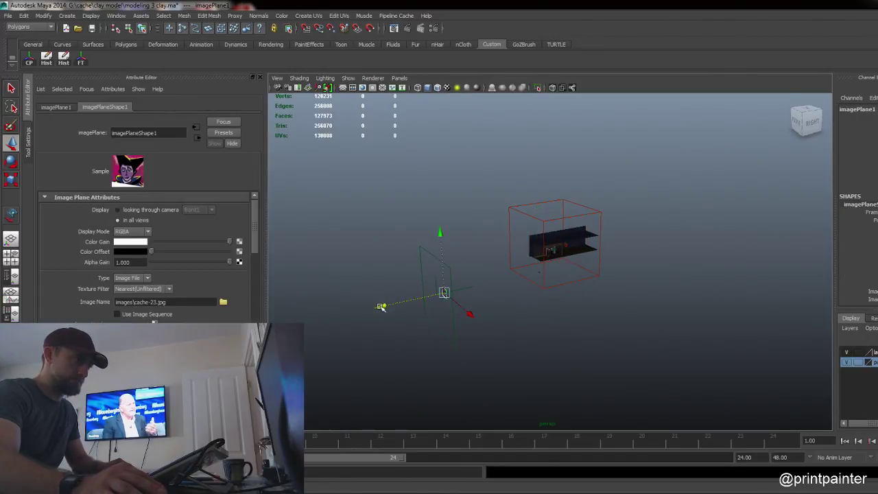
drag(380, 305, 509, 309)
key(space)
key(f)
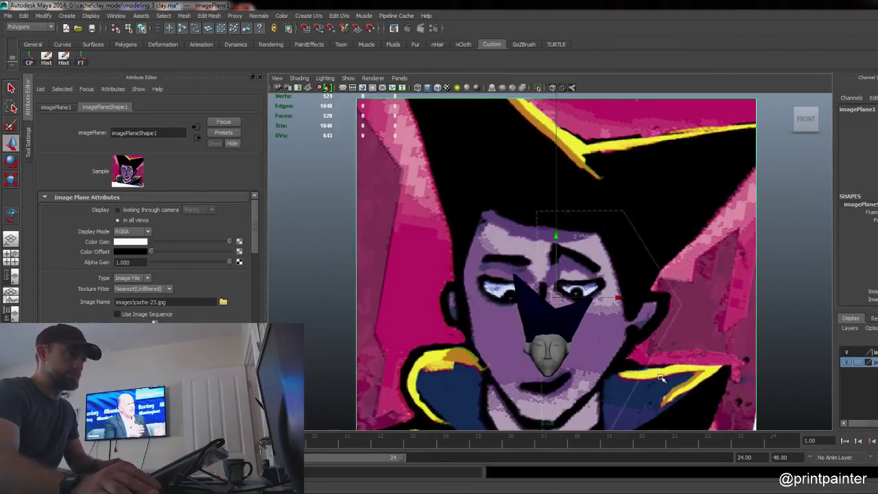
Step: Combine the face and hat into one mesh, delete its history and center its pivot
click(553, 319)
click(552, 319)
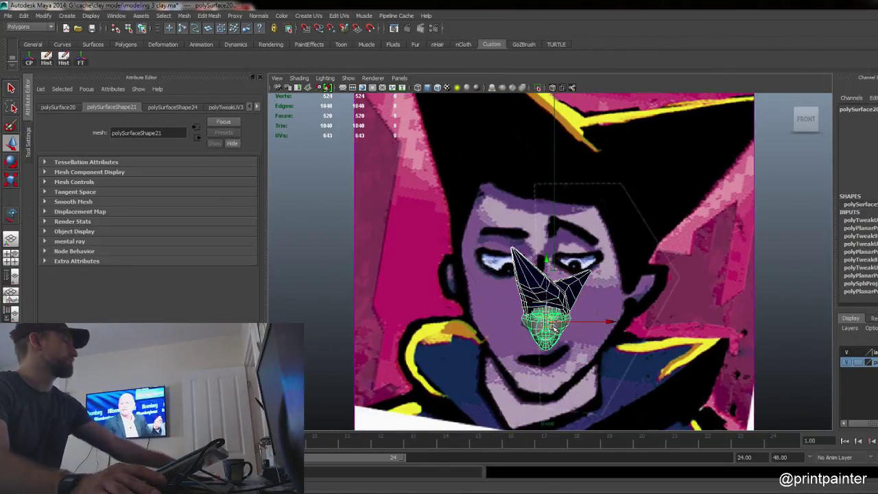
click(184, 16)
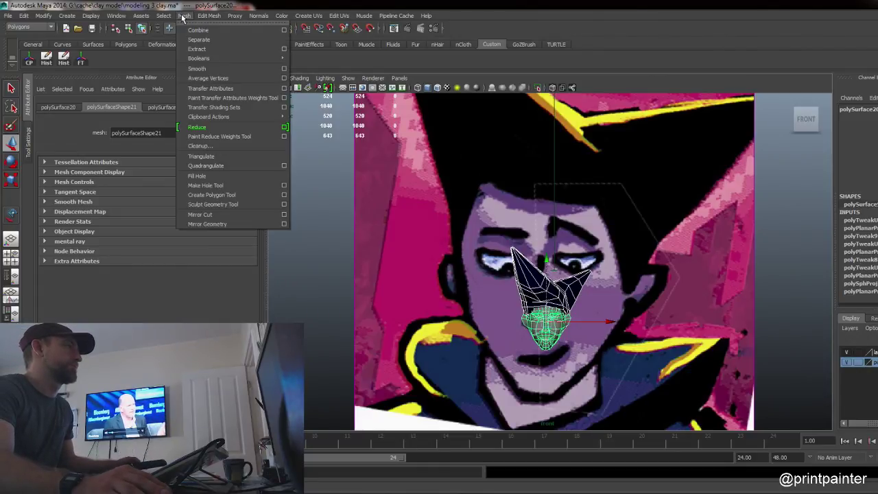
click(200, 30)
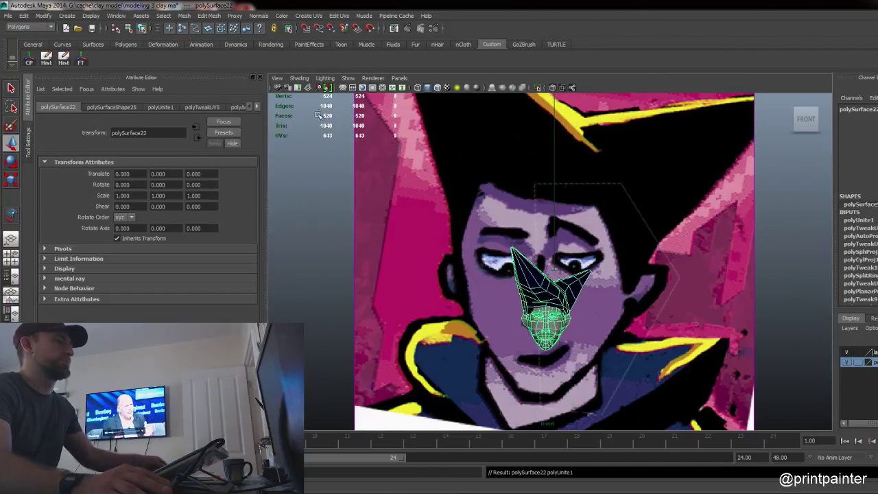
click(47, 63)
click(29, 62)
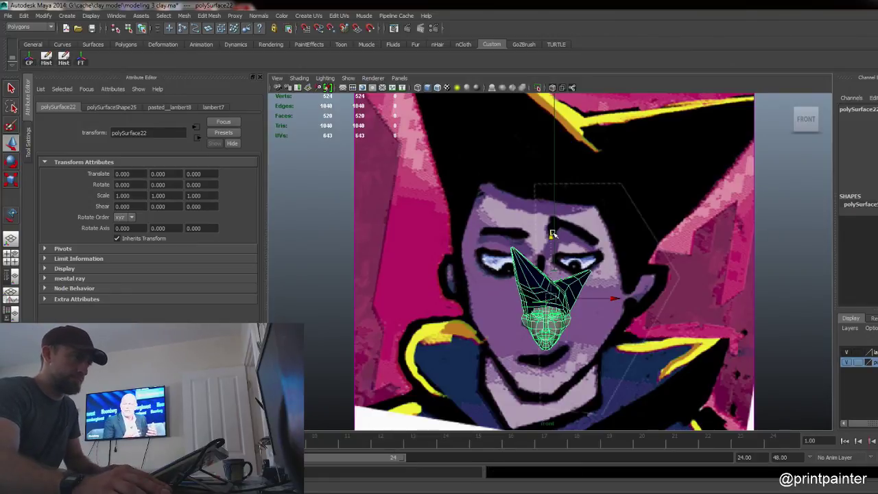
Step: Raise the combined head mesh over the painted face and enlarge it uniformly to a scale of about 3.64
drag(553, 233, 552, 215)
key(r)
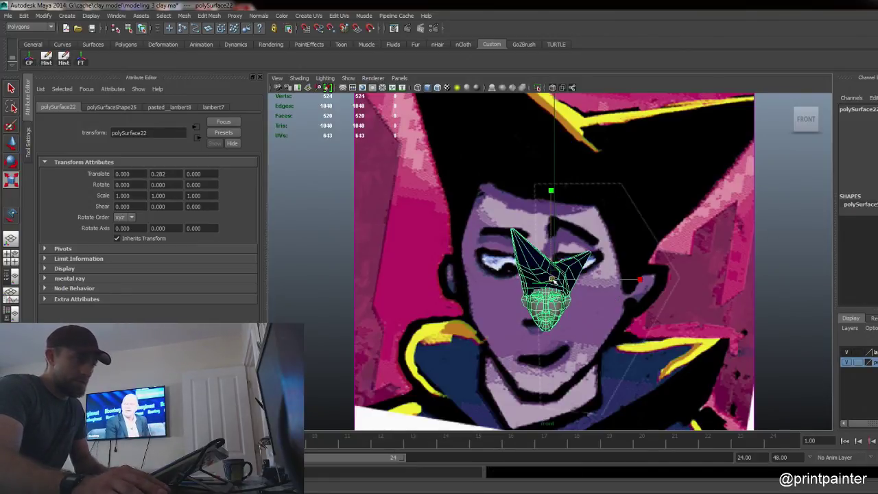
drag(553, 280, 789, 280)
key(w)
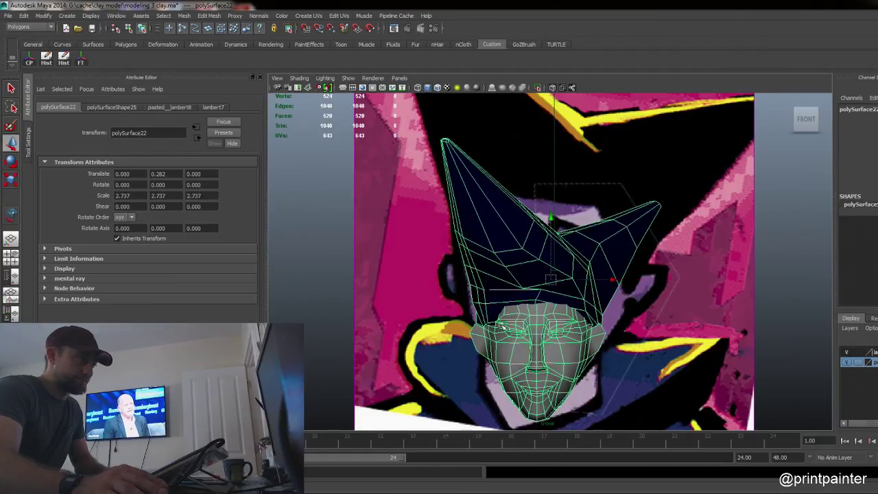
drag(554, 281, 644, 209)
key(r)
key(w)
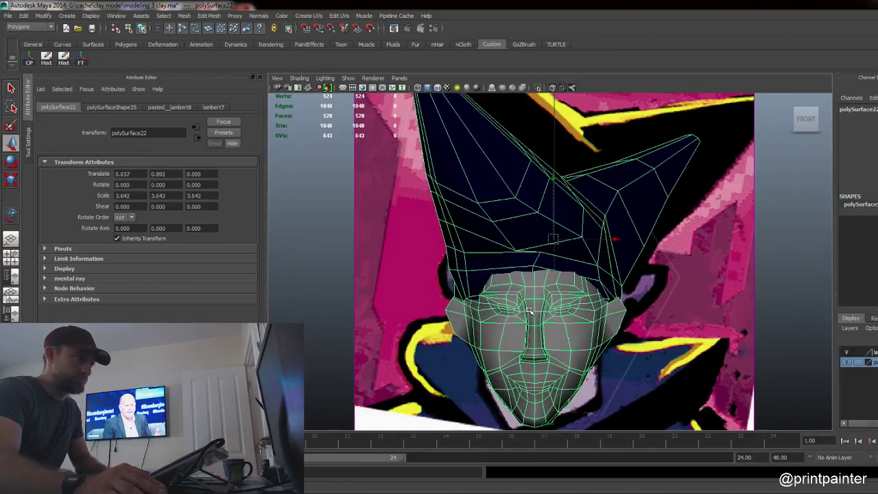
Step: Fit the head to the painted face at about 4.126 scale, Translate X 0.141 and Y 1.642, and show it in wireframe
drag(528, 310, 536, 280)
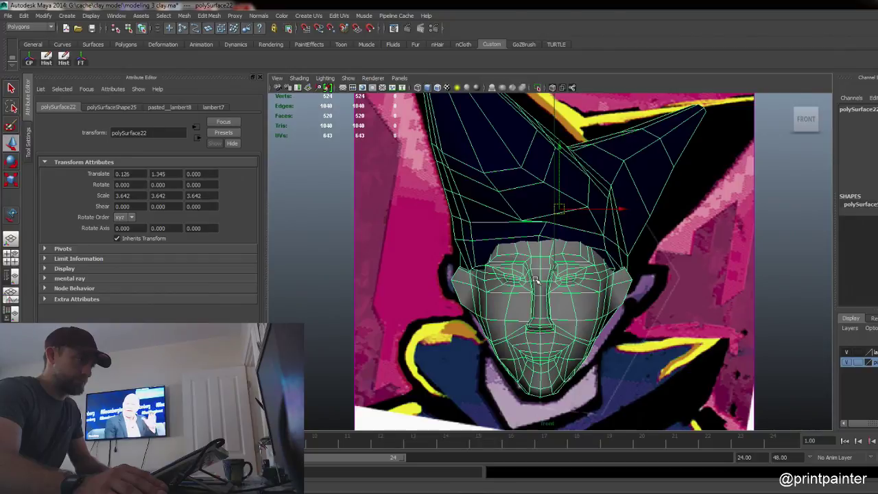
key(r)
drag(559, 207, 598, 201)
key(w)
mouse_move(556, 329)
middle_down()
mouse_move(637, 268)
mouse_move(541, 320)
middle_up()
key(4)
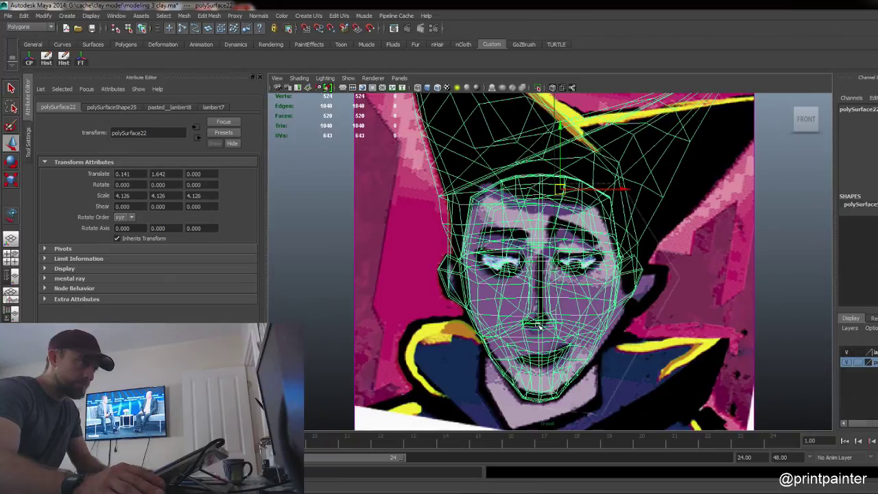
Step: Check the head's fit against the whole painting in shaded display, without and with the mesh selected
scroll(539, 325, up, 5)
scroll(537, 316, down, 8)
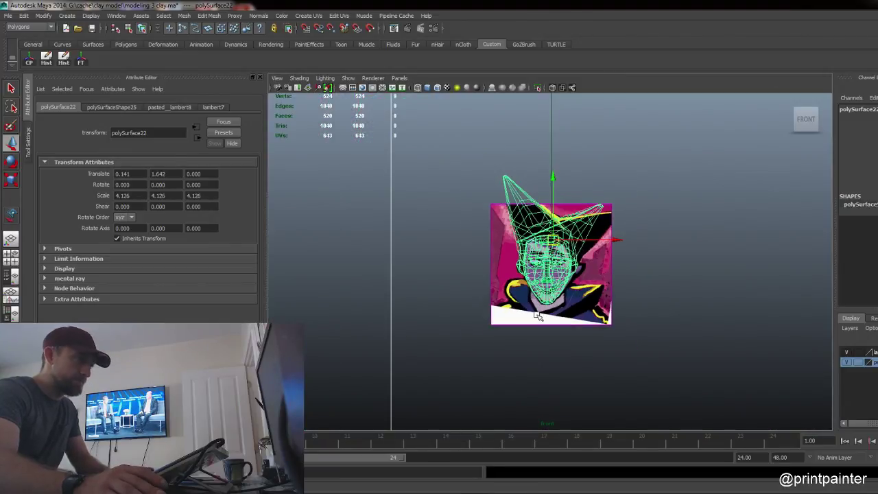
key(5)
click(466, 271)
mouse_move(465, 273)
alt+right_down()
mouse_move(877, 268)
mouse_move(809, 263)
alt+right_up()
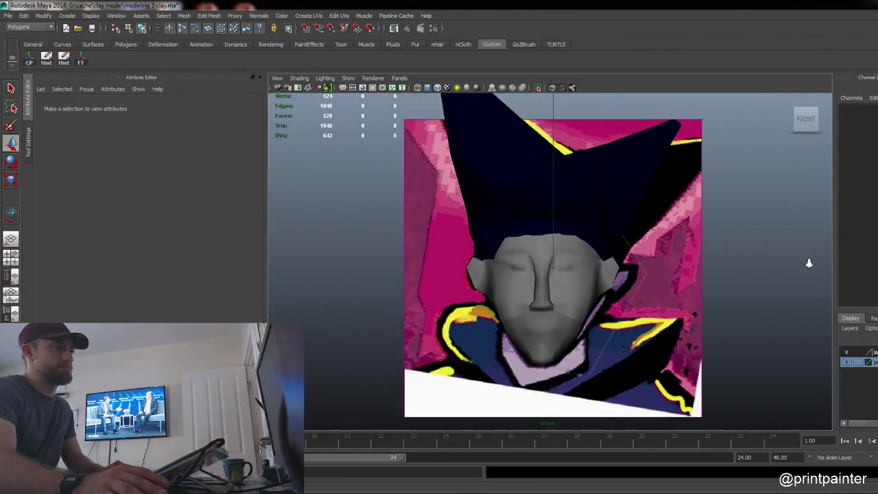
click(568, 281)
scroll(720, 285, up, 4)
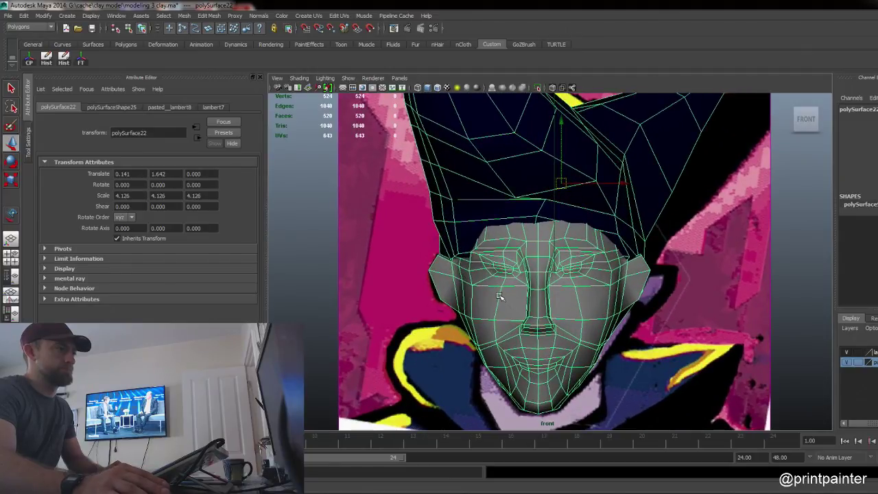
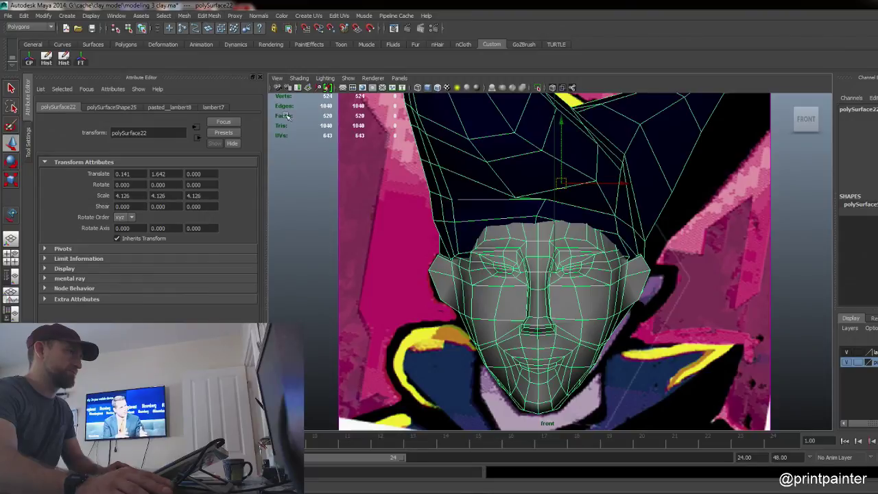
scroll(436, 211, down, 6)
scroll(481, 210, up, 2)
drag(559, 231, 501, 307)
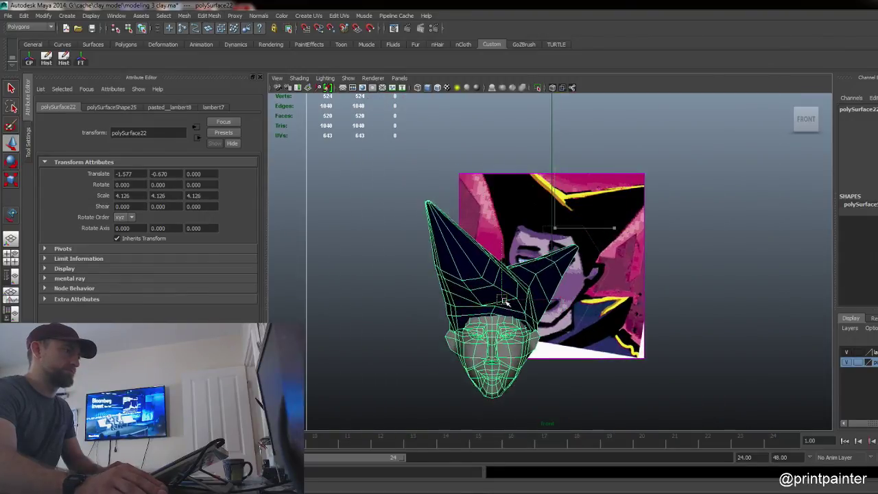
key(ctrl+z)
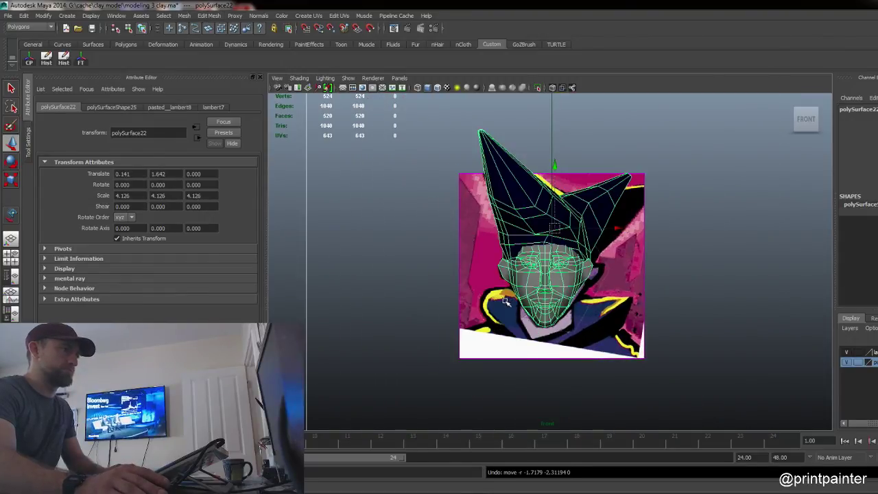
Step: Separate the combined mesh back into face and hat, and select only the face
click(179, 16)
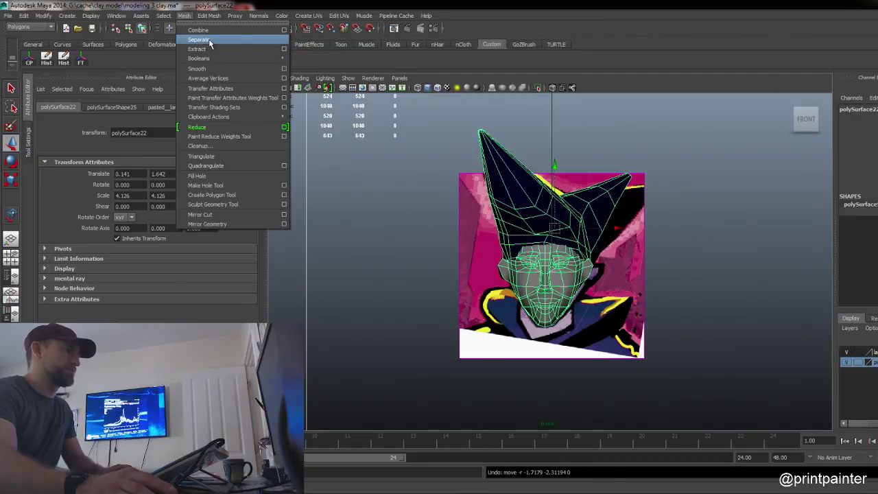
click(209, 42)
click(365, 223)
click(534, 299)
Step: Compare the face's eyes, nose and outline with the painting up close, alternating wireframe and shaded display
alt+right_drag(627, 218, 729, 226)
alt+right_drag(568, 300, 638, 294)
key(alt+a)
key(alt+a)
key(alt+a)
key(alt+a)
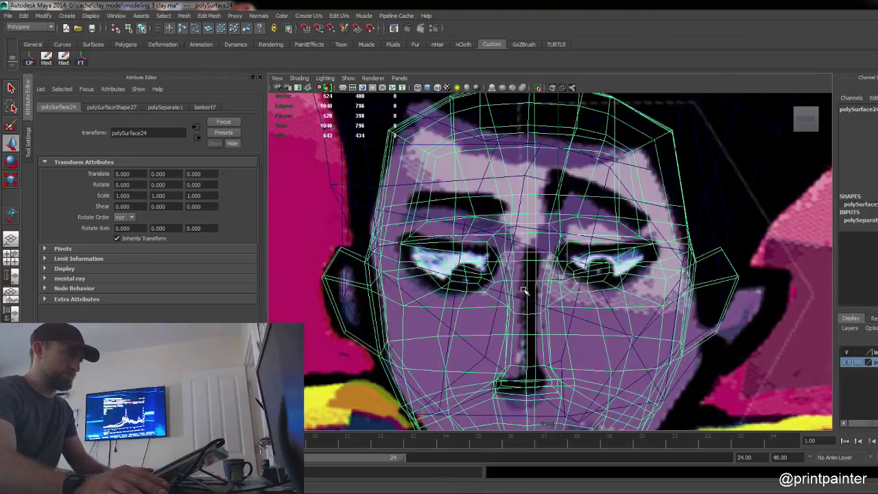
key(alt+a)
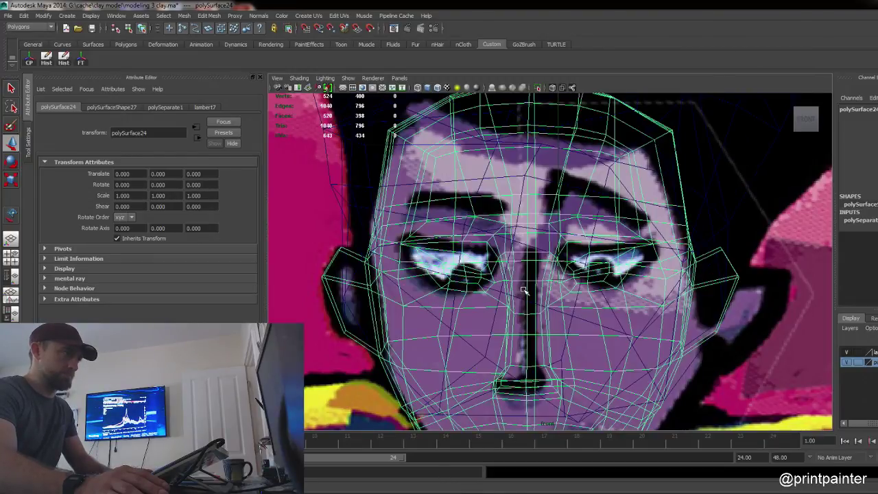
key(alt+a)
key(alt+a)
key(alt+a)
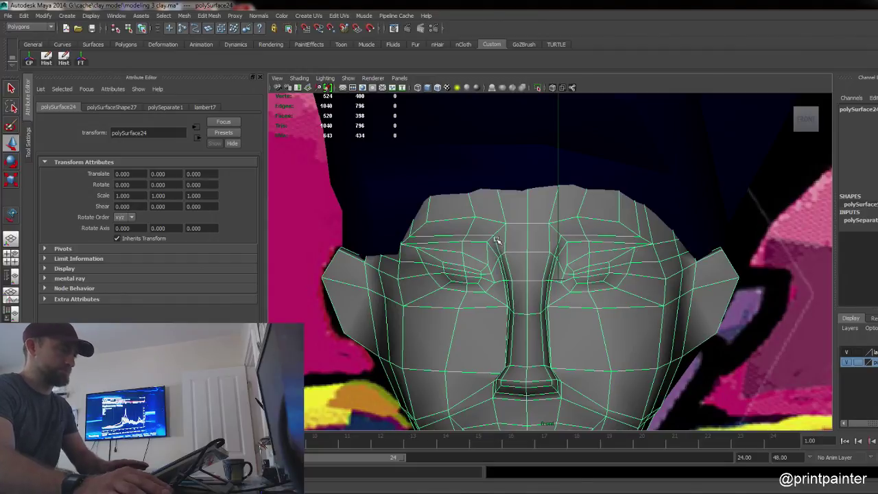
Step: Change the workspace to the four-view layout
key(space)
key(space)
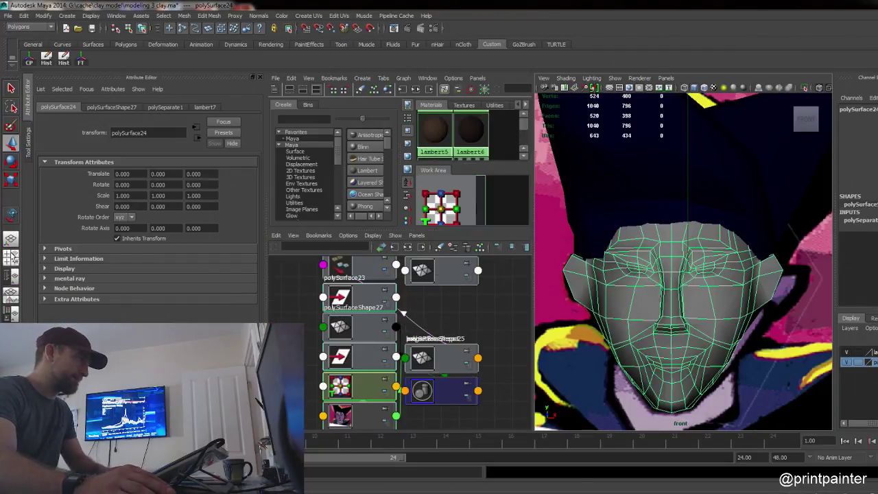
key(space)
key(space)
key(space)
key(space)
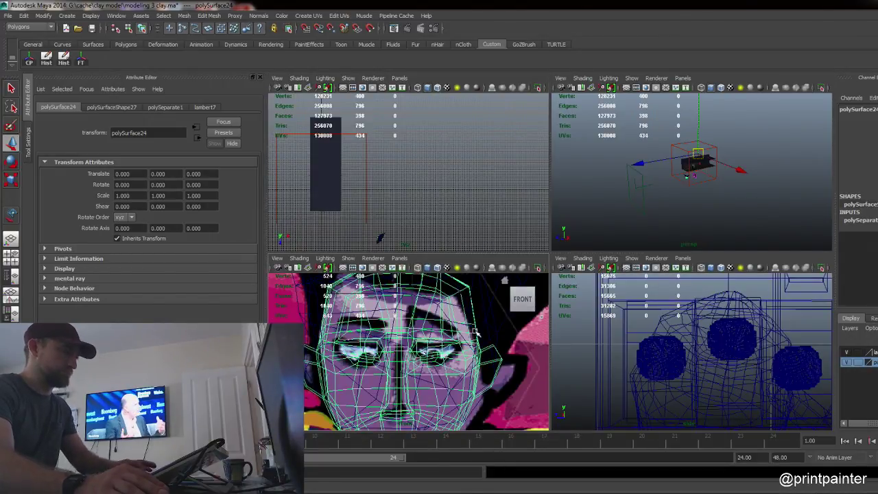
Step: Shade the front view, clear the selection and switch the top view's panel to the perspective camera
key(5)
click(423, 227)
key(space)
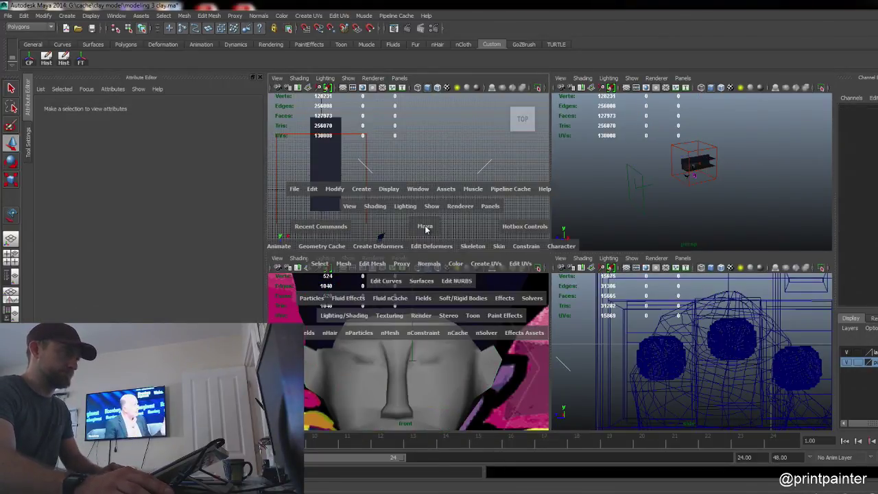
drag(425, 229, 385, 166)
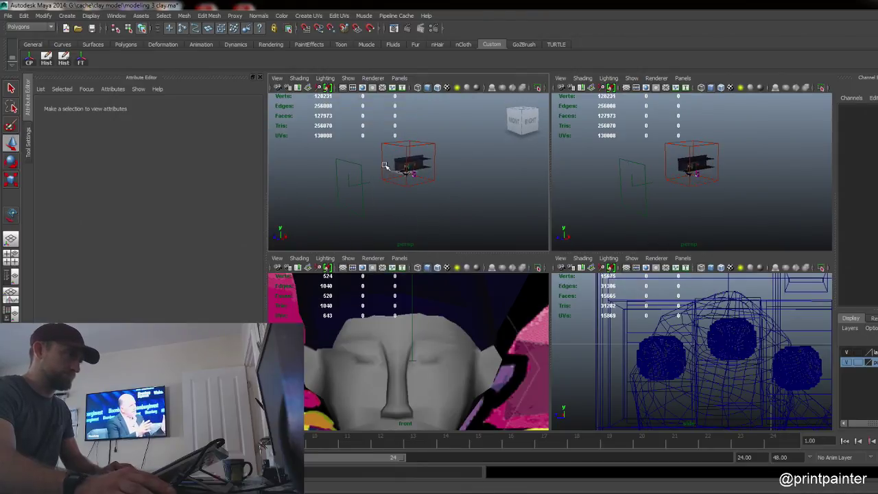
Step: Select the face mesh in the new perspective view and bring it up close
alt+right_drag(385, 166, 439, 205)
alt+right_drag(341, 174, 434, 165)
alt+middle_drag(406, 172, 456, 202)
click(408, 187)
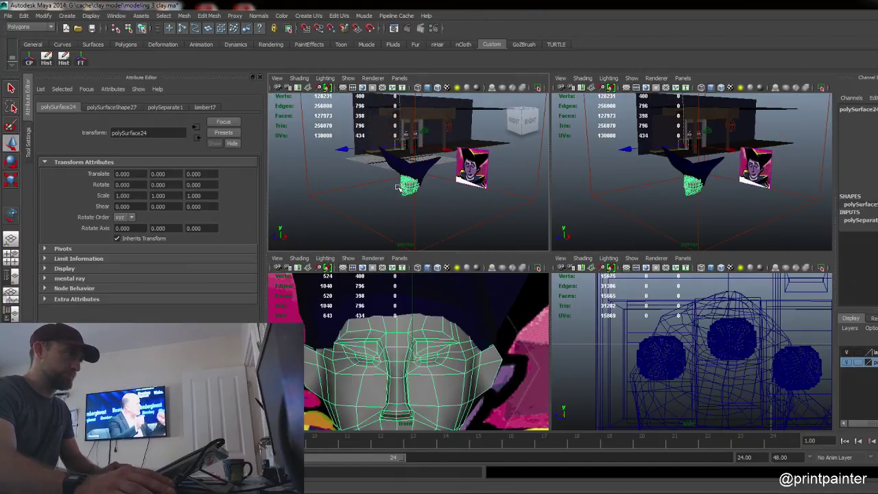
alt+right_drag(398, 186, 518, 198)
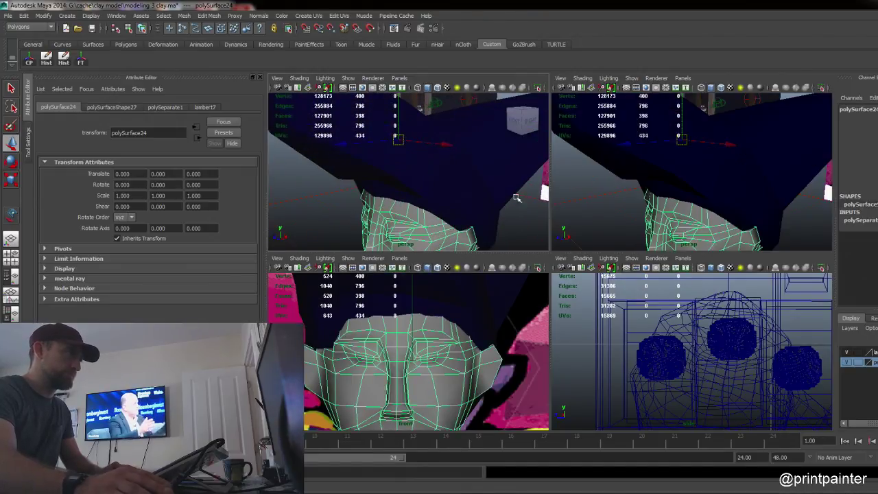
Step: Close the Attribute Editor and Tool Settings to widen the viewports, and turn the perspective view to the face's profile
click(260, 78)
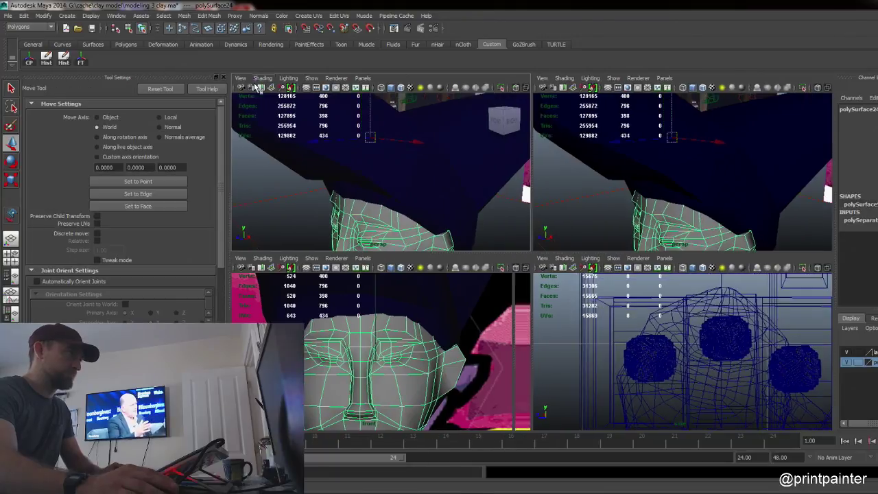
click(224, 79)
alt+right_drag(268, 180, 245, 188)
alt+drag(235, 194, 345, 119)
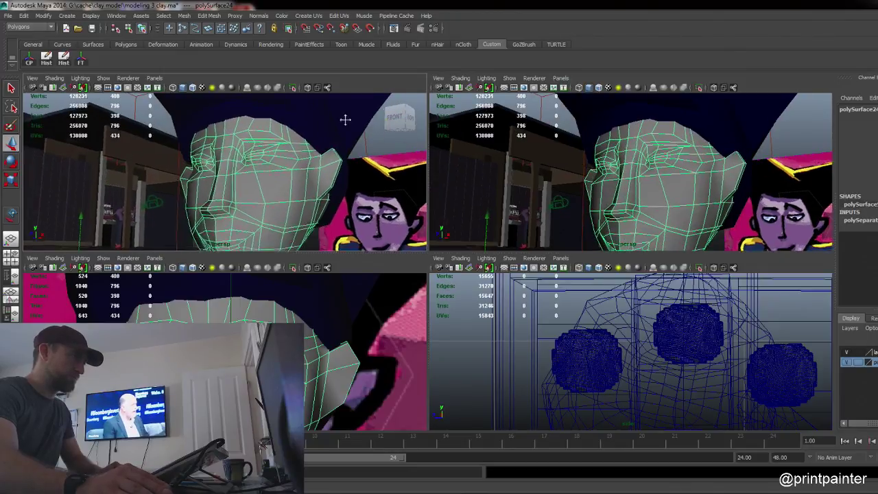
alt+middle_drag(345, 120, 357, 67)
alt+drag(348, 135, 299, 169)
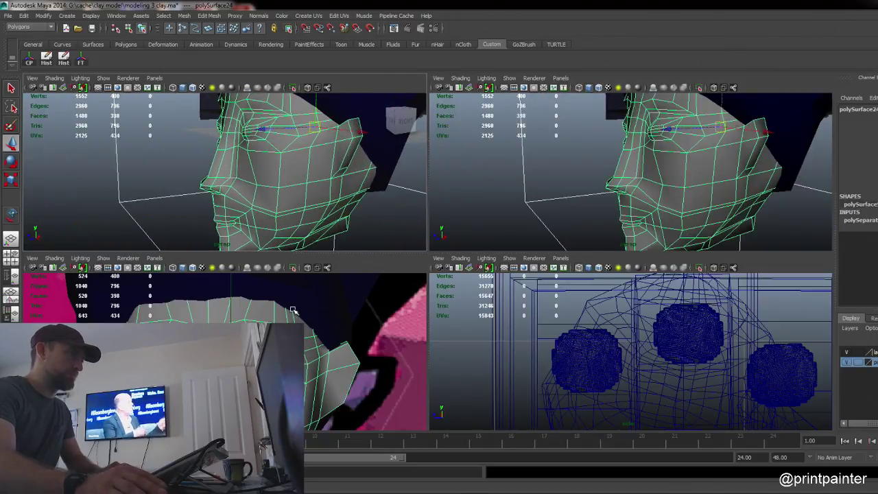
alt+right_drag(293, 310, 304, 360)
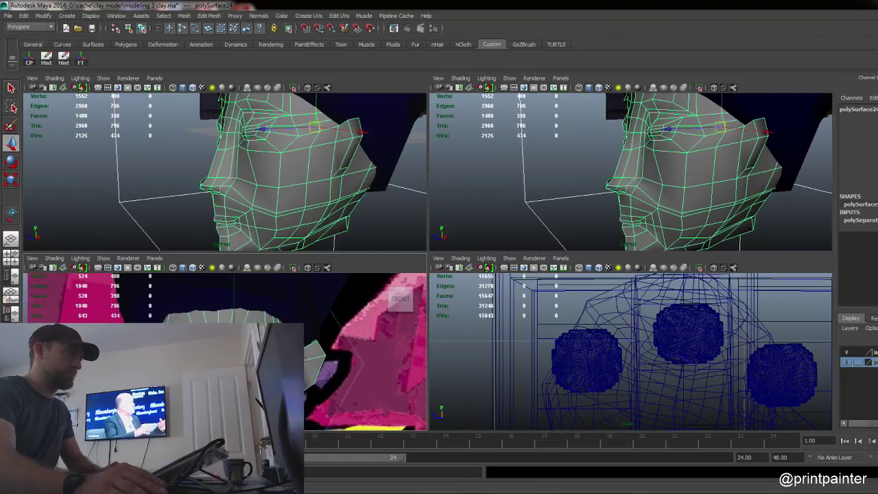
Step: Switch the duplicate perspective panel to the top view and frame the face in it
key(space)
drag(657, 177, 623, 178)
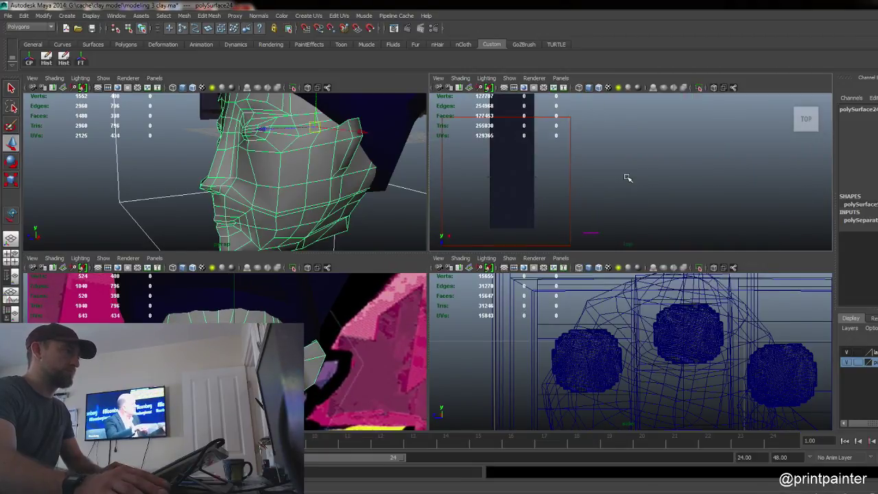
key(f)
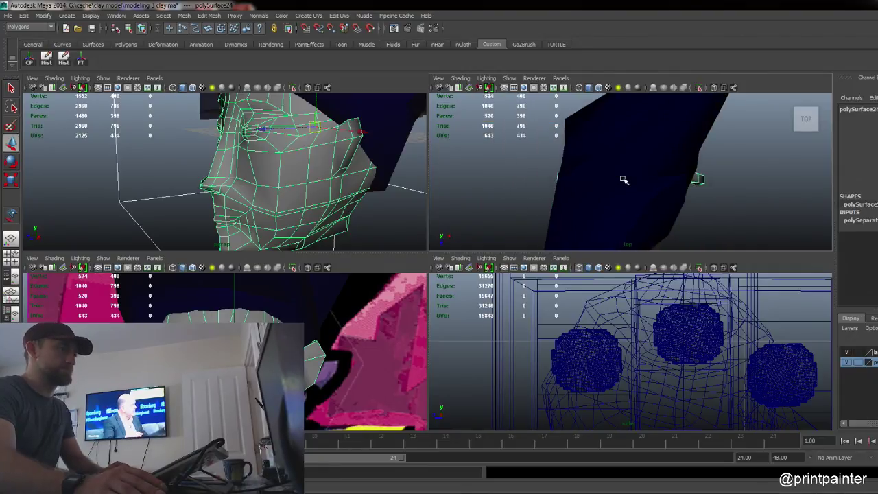
Step: Shade the side view and select all the room and scene geometry in it, leaving out the face and hat
click(655, 343)
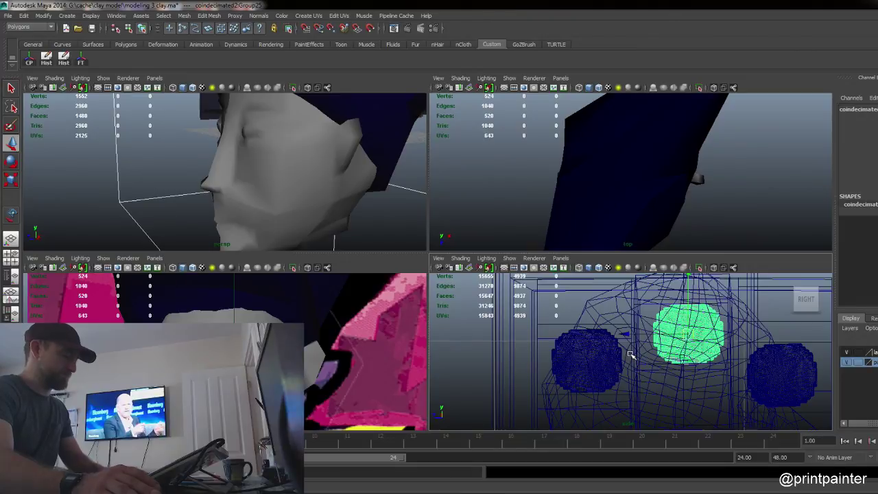
scroll(630, 354, down, 6)
key(6)
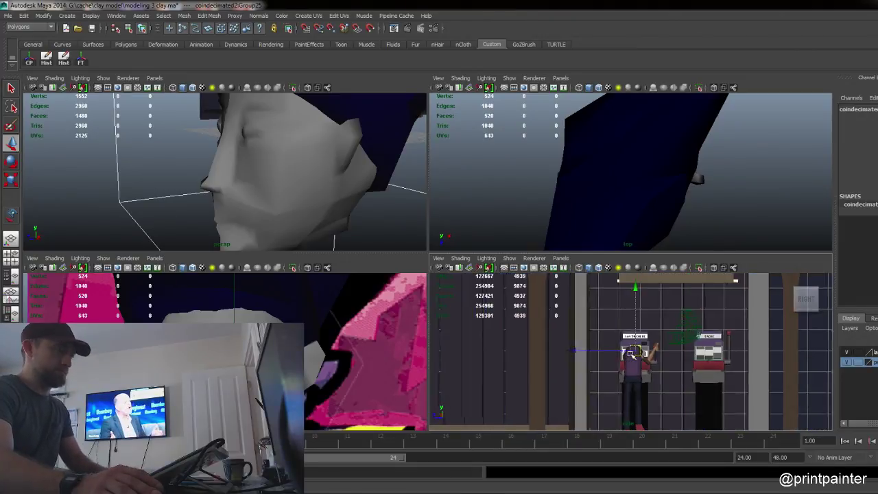
key(f)
scroll(630, 354, down, 5)
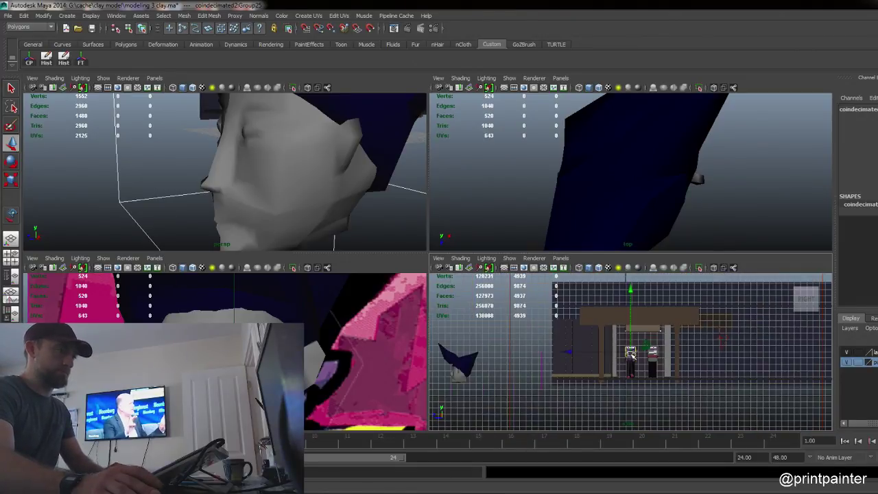
click(684, 417)
scroll(656, 387, down, 3)
drag(566, 286, 817, 389)
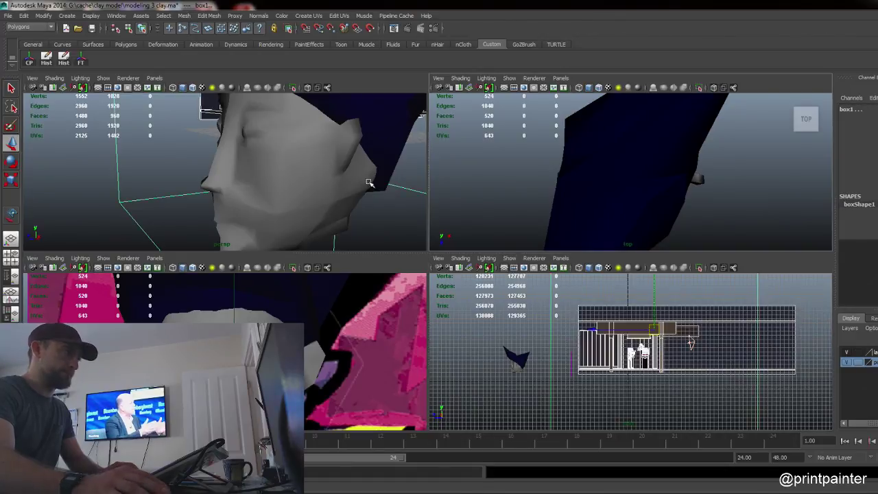
shift+click(324, 173)
shift+click(331, 187)
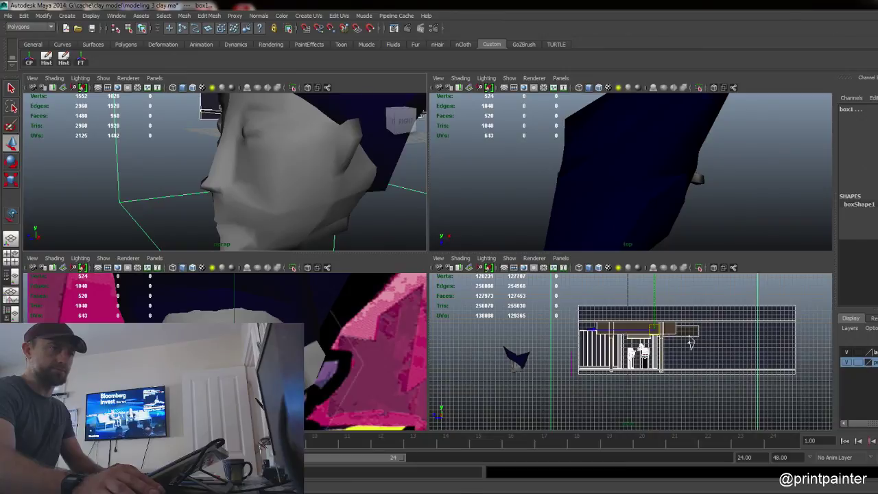
Step: Add the selected scene objects to the pasted display layer and hide that layer
right_click(849, 371)
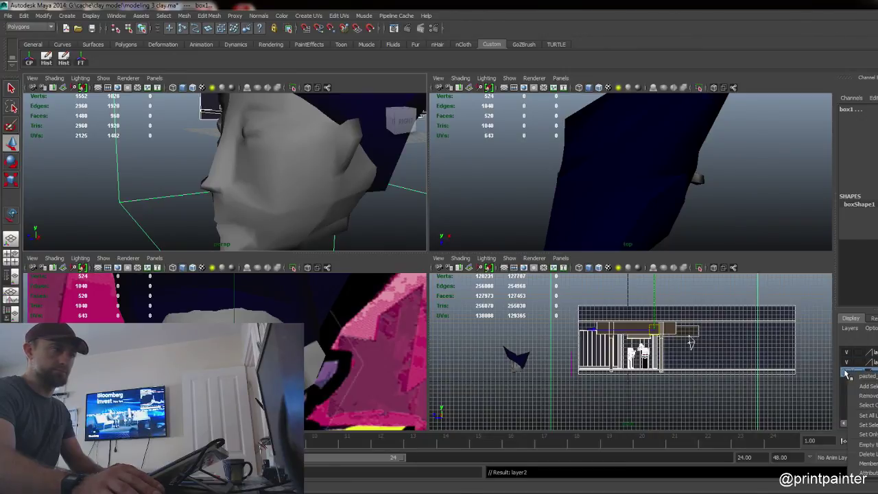
click(860, 386)
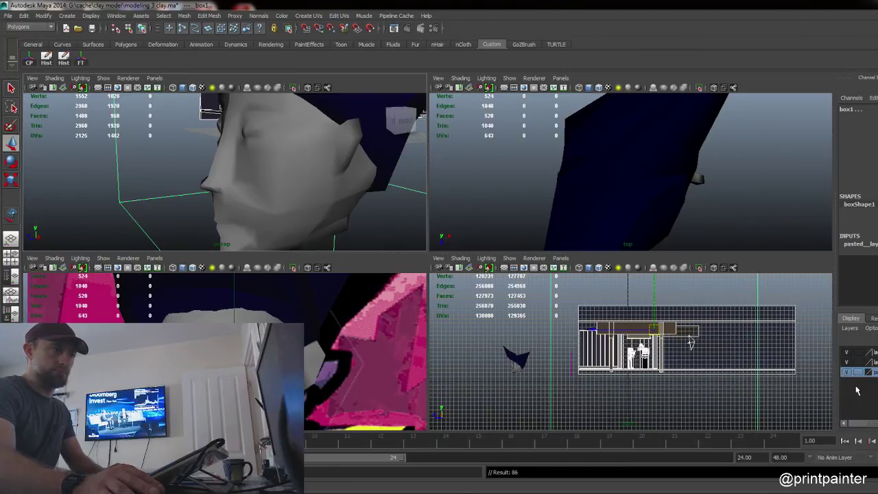
click(847, 371)
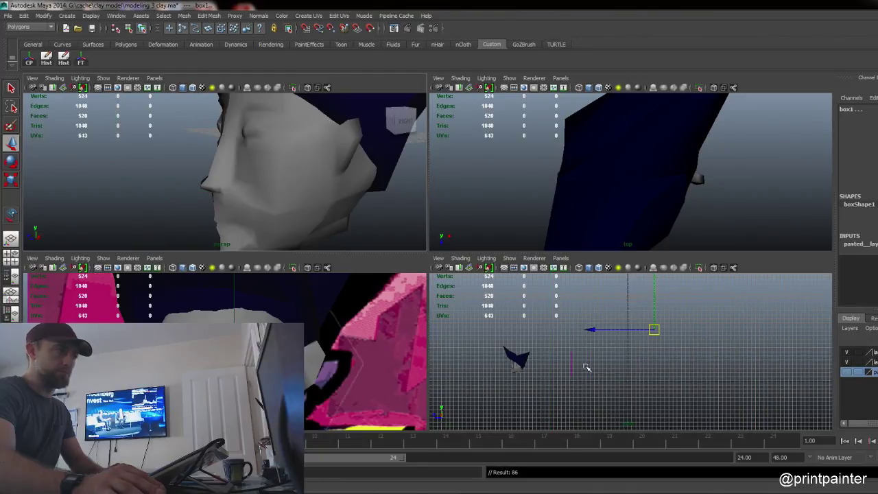
Step: Clear the selection and frame the face and hat up close in the side view
click(607, 355)
ctrl+alt+drag(474, 335, 591, 389)
alt+right_drag(544, 355, 728, 341)
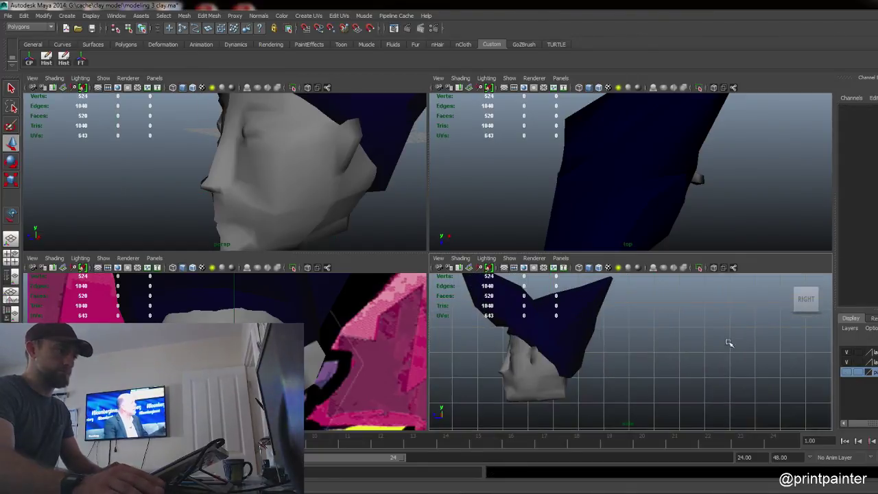
alt+middle_drag(453, 373, 601, 372)
alt+right_drag(597, 365, 611, 340)
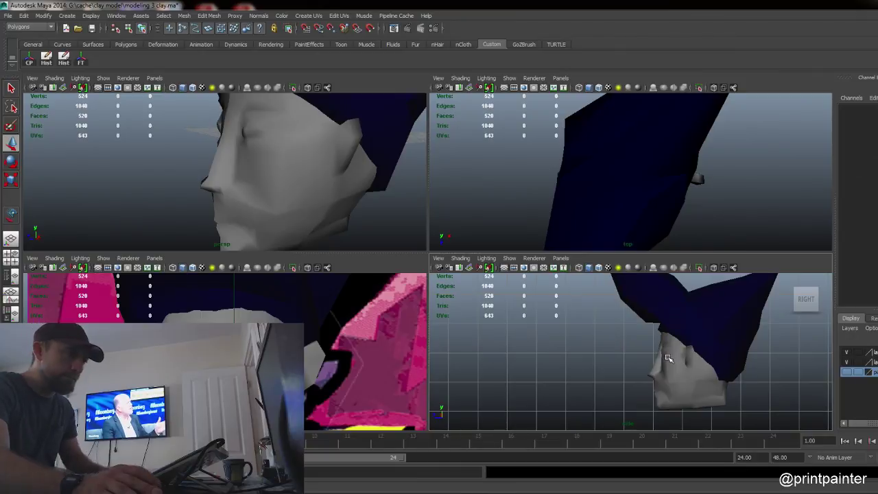
alt+right_drag(668, 358, 706, 388)
click(705, 383)
click(566, 381)
alt+middle_drag(573, 387, 493, 362)
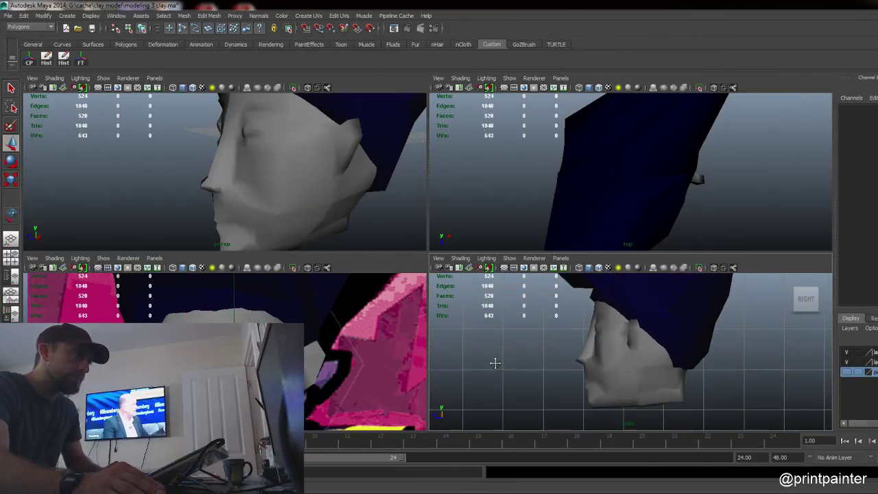
Step: Select the face mesh in the front view, compare it with the painting in wireframe, and restore shading with the eyes up close
click(235, 193)
click(171, 177)
alt+middle_drag(275, 363, 319, 302)
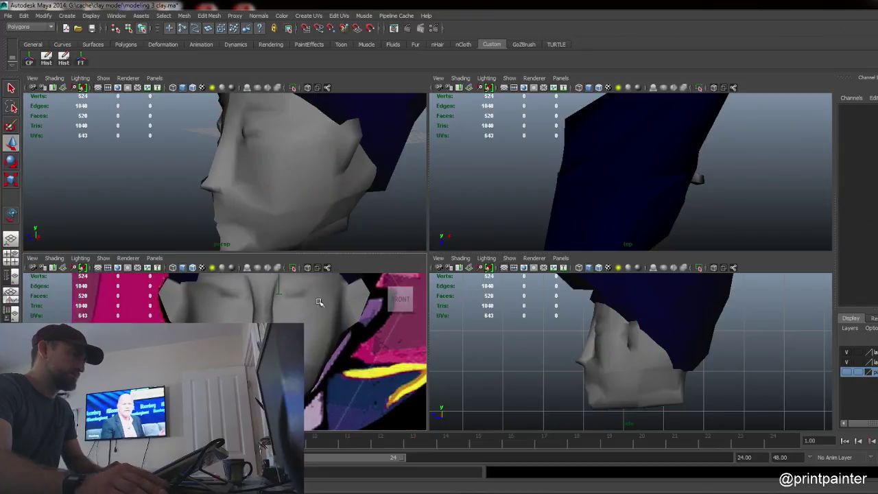
click(297, 332)
key(4)
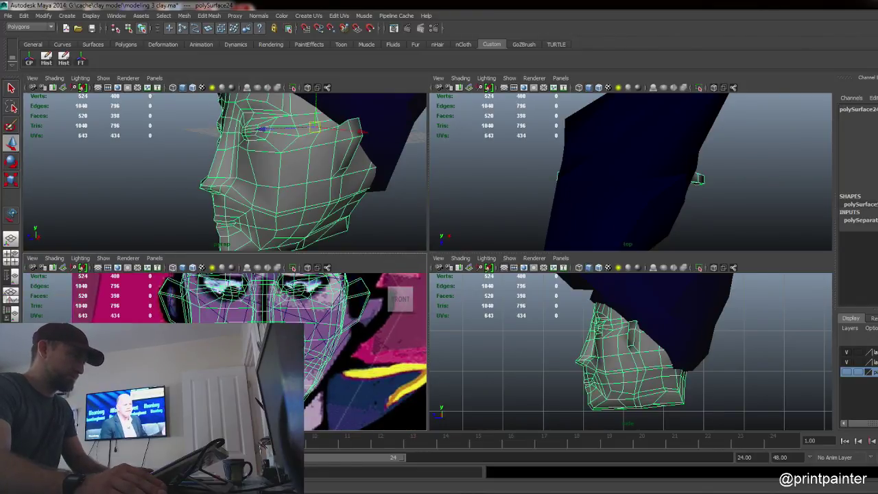
key(5)
scroll(311, 351, up, 6)
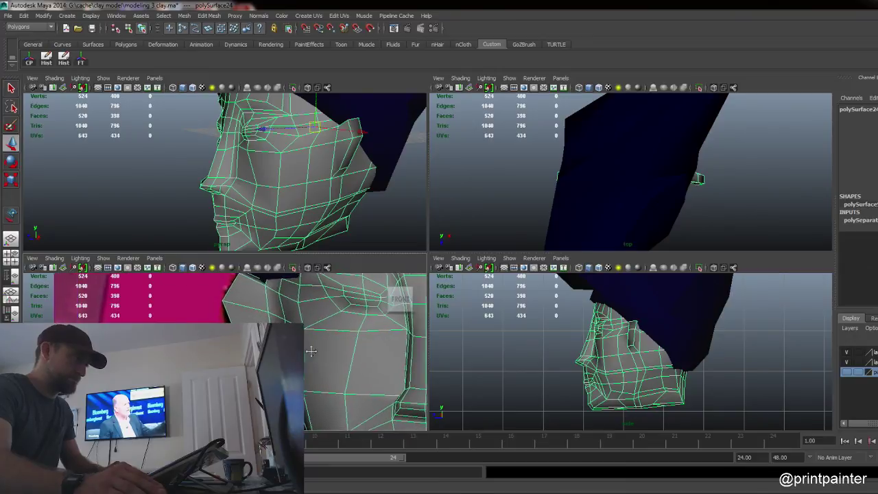
scroll(310, 351, down, 3)
Step: Switch the face mesh to vertex component editing
key(e)
key(r)
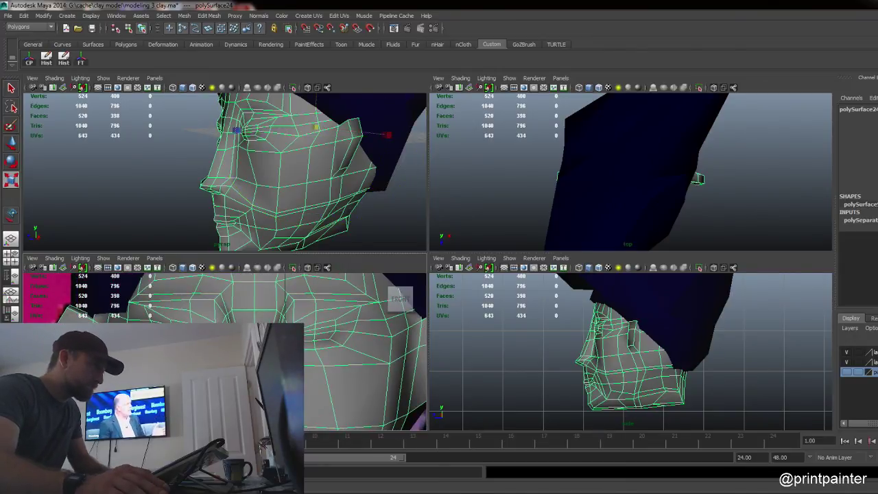
key(t)
key(r)
key(t)
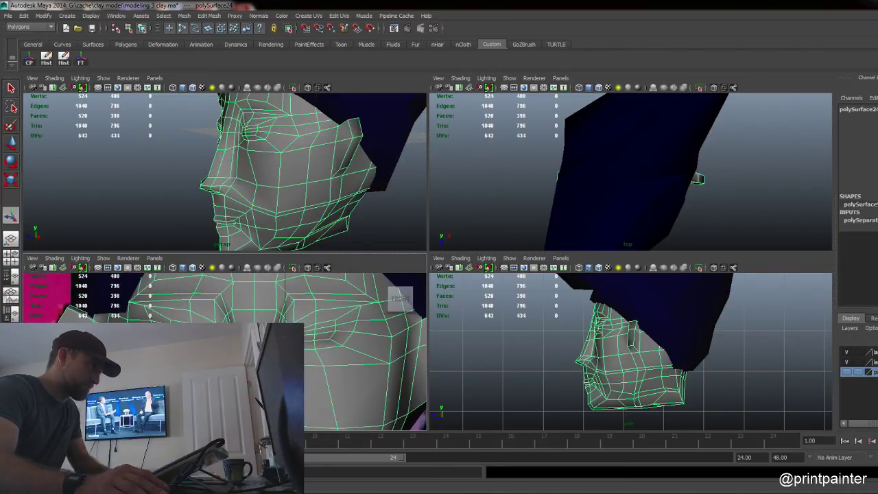
key(F8)
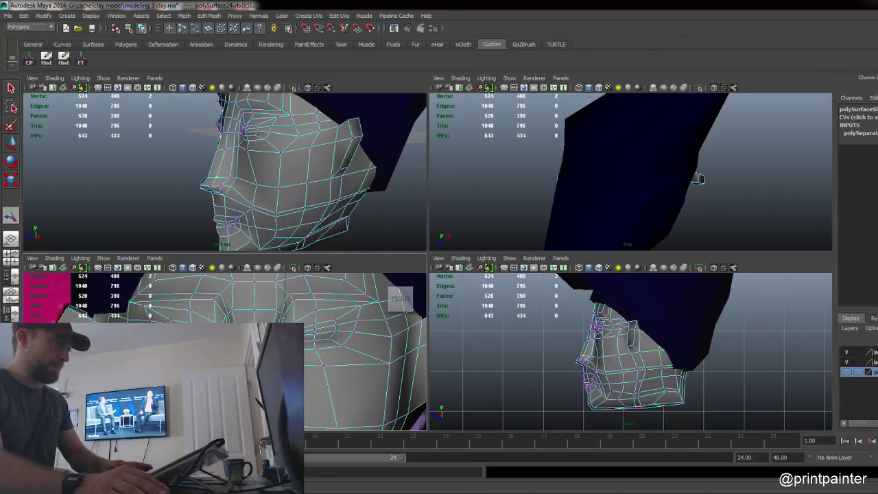
key(r)
key(t)
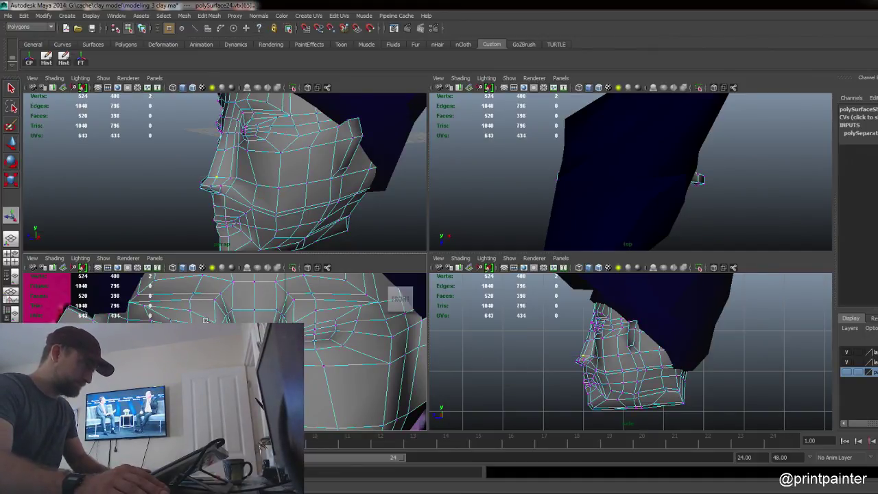
Step: Show the face mesh over the painted face in the front view and bring the nose and cheek area up close
key(6)
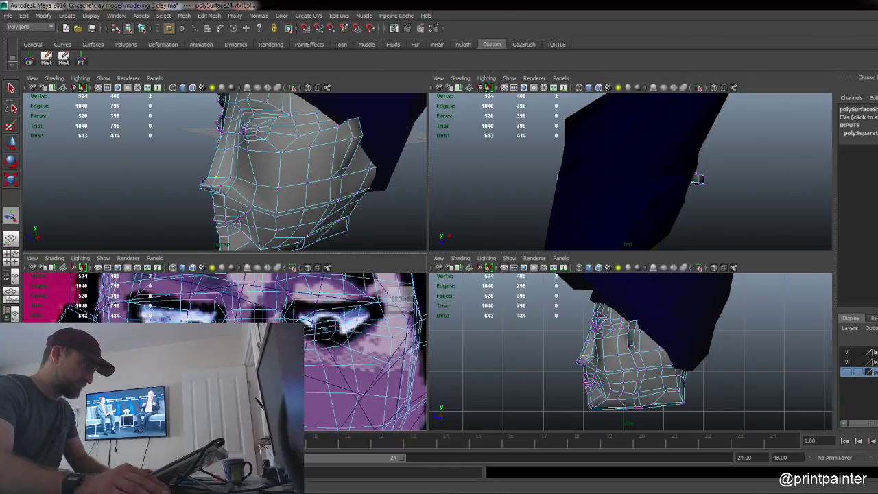
key(5)
key(6)
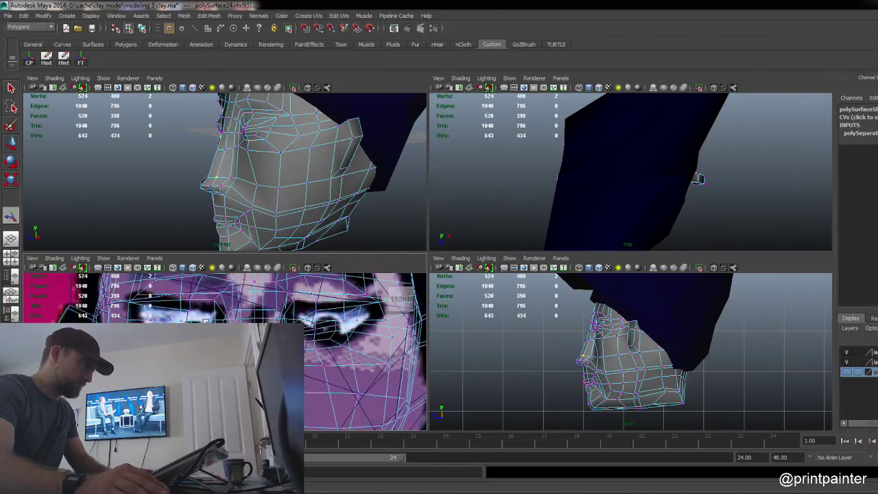
key(5)
key(6)
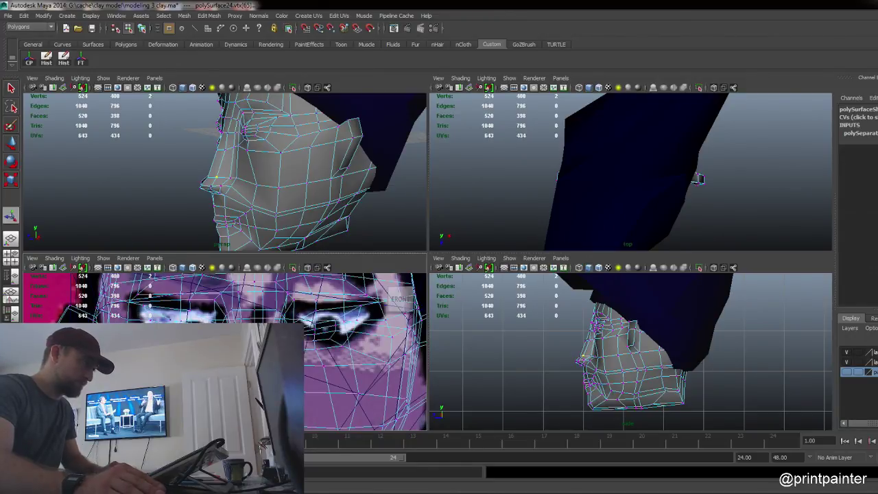
scroll(295, 289, up, 3)
scroll(295, 288, down, 3)
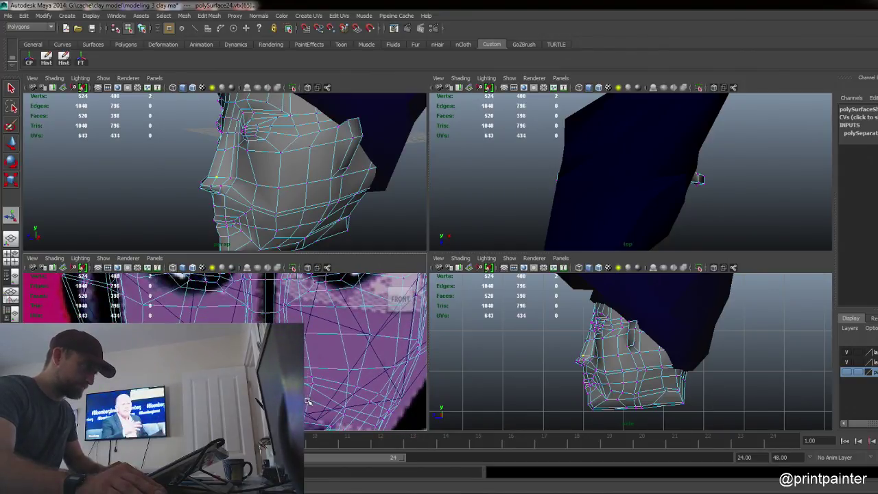
Step: Grow the vertex selection around the tip of the nose and move it slightly upward
key(shift+period)
key(shift+period)
key(w)
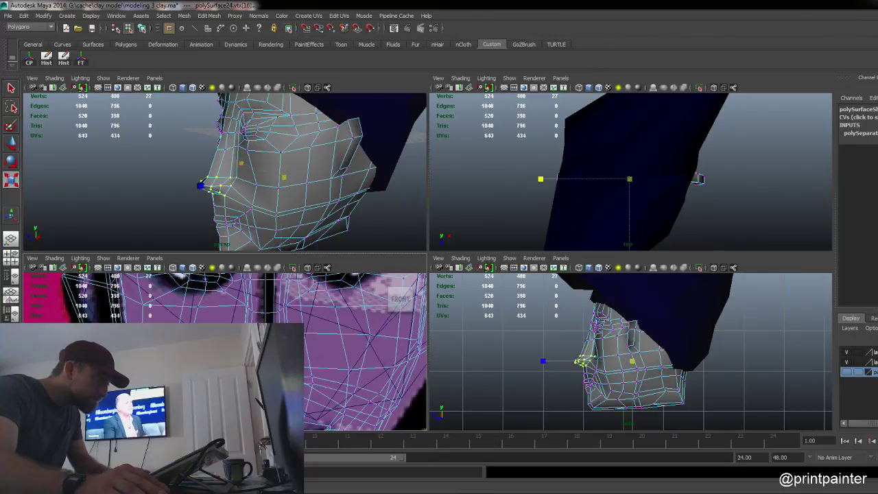
key(w)
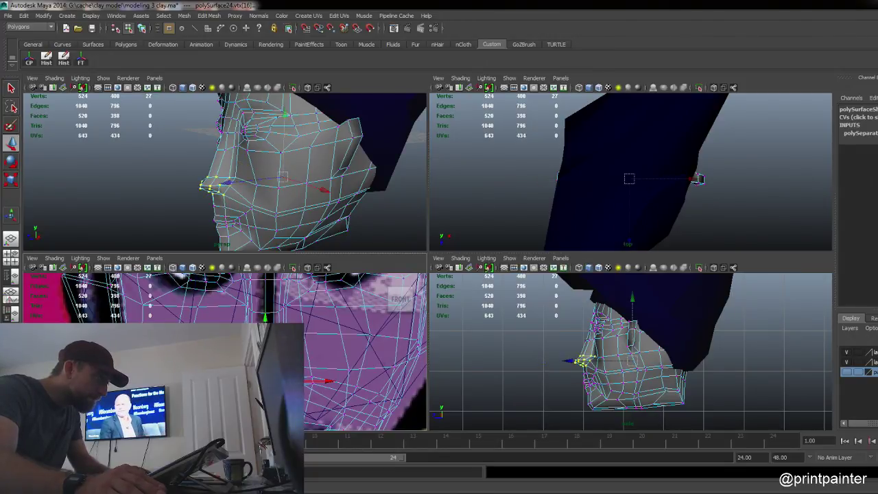
drag(282, 138, 282, 134)
key(e)
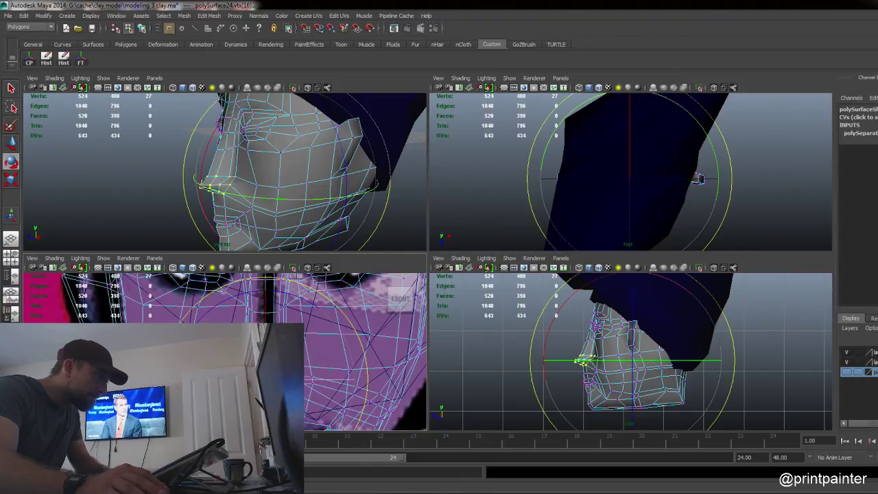
Step: Reselect a smaller group of nose-tip vertices and adjust their width with the Scale tool
click(699, 179)
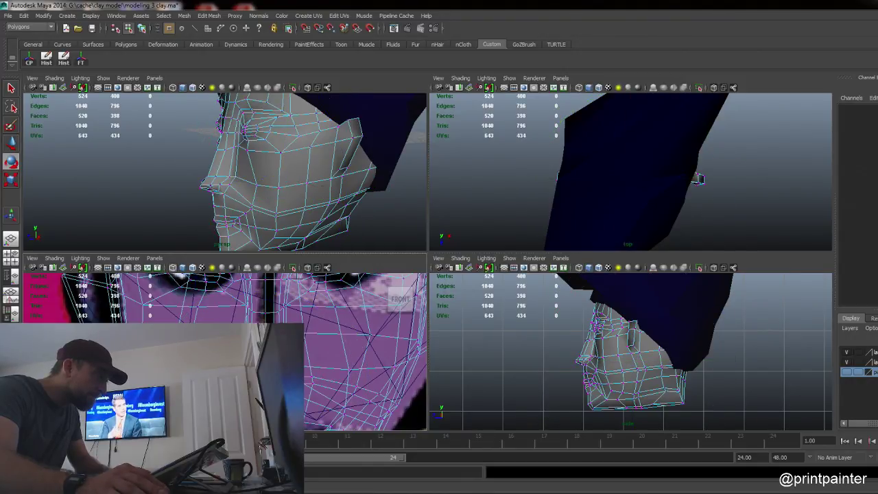
click(698, 180)
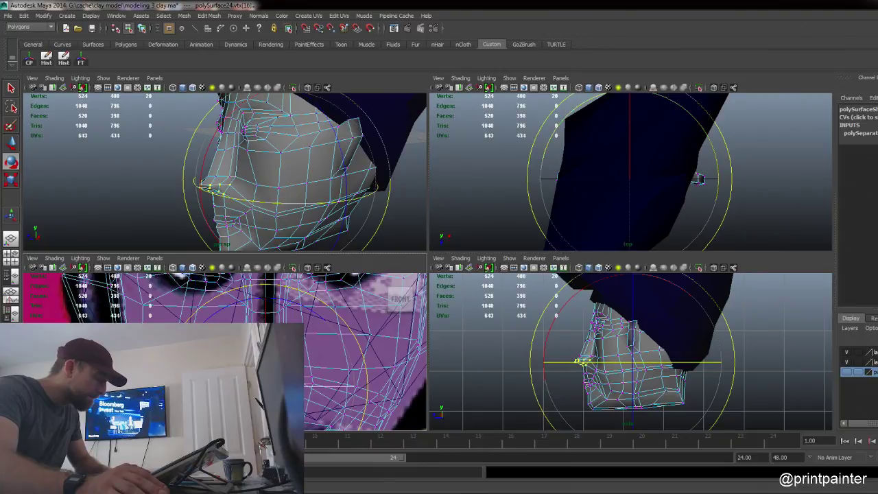
key(r)
middle_drag(698, 179, 698, 180)
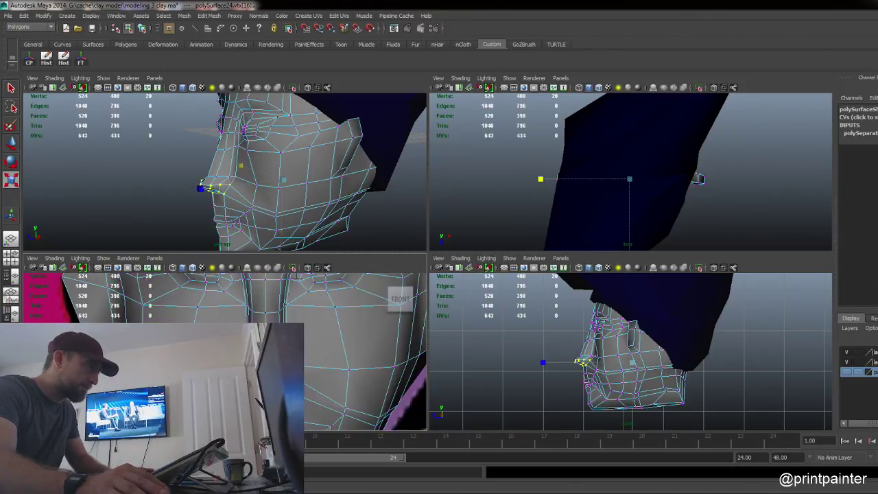
Step: Select the row of vertices across the nose bridge and scale it narrower to match the painted nose
drag(289, 318, 295, 318)
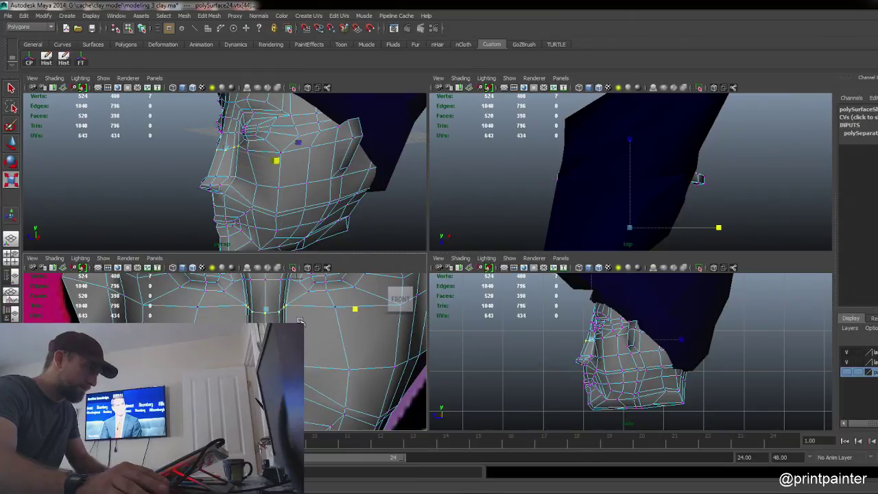
key(e)
key(r)
key(4)
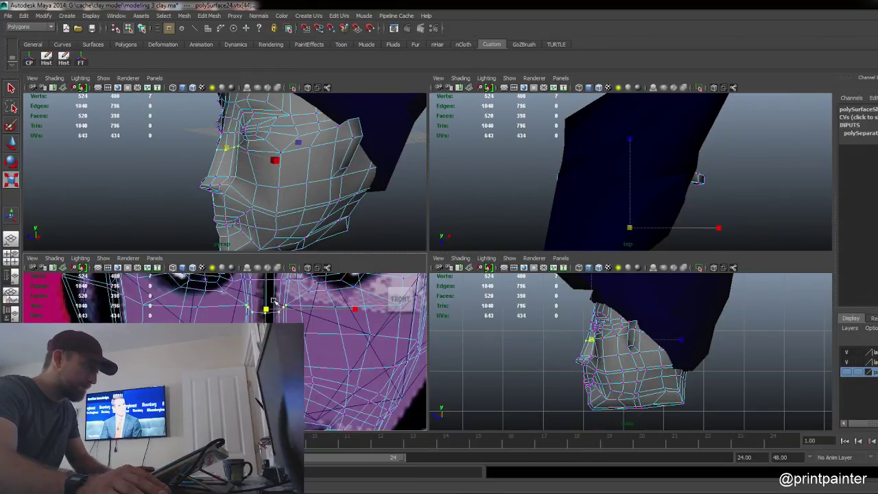
key(5)
key(4)
drag(354, 309, 339, 309)
alt+middle_drag(339, 309, 345, 373)
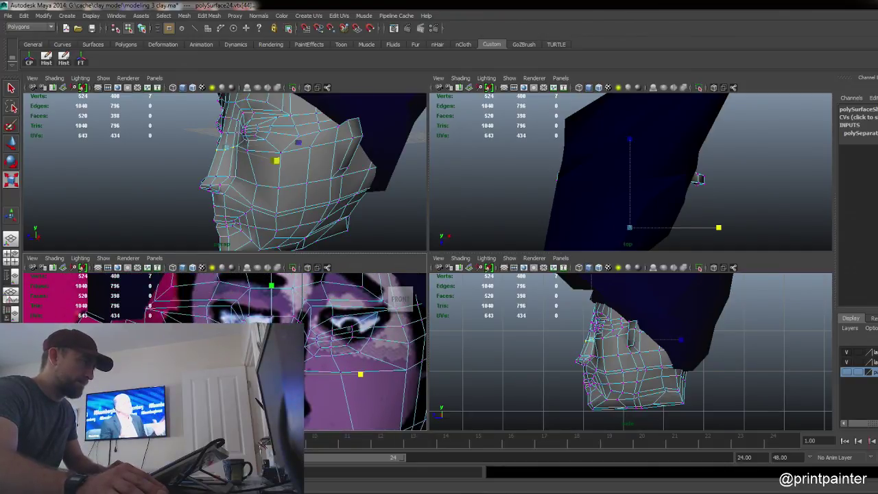
Step: Scale the row of nose-bridge vertices between the eyes narrower and return the face mesh to object mode
shift+click(374, 347)
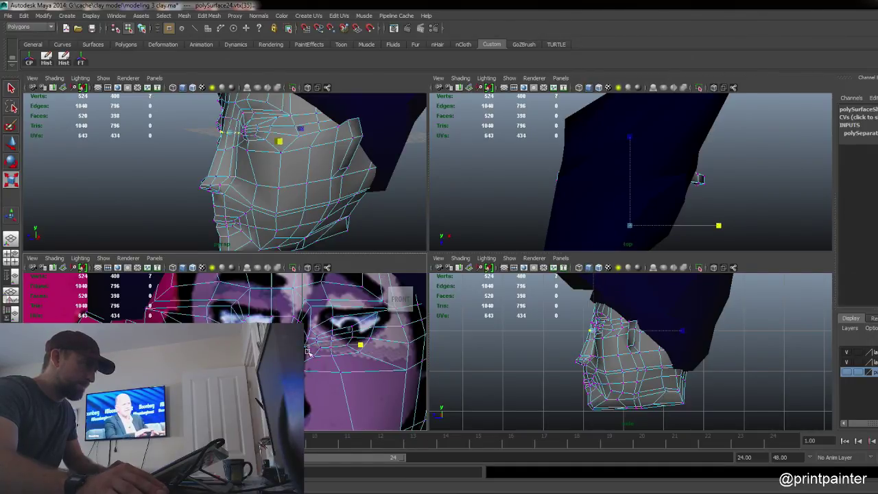
shift+click(345, 345)
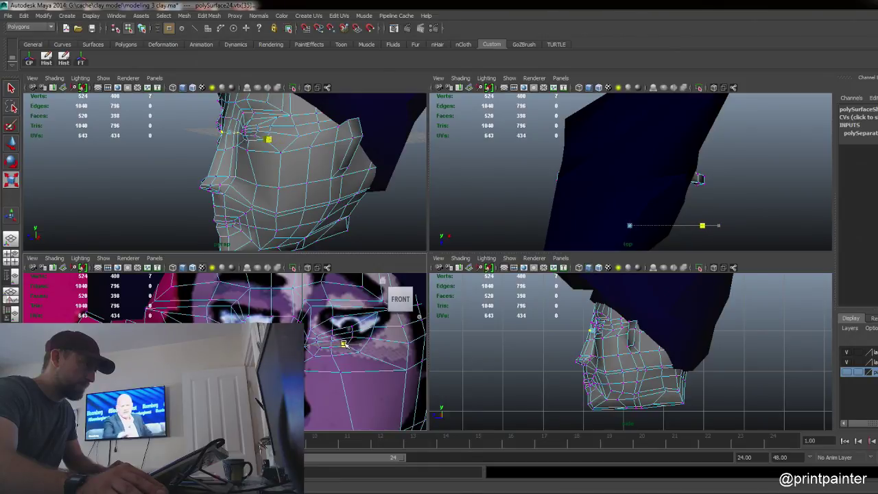
scroll(347, 344, down, 10)
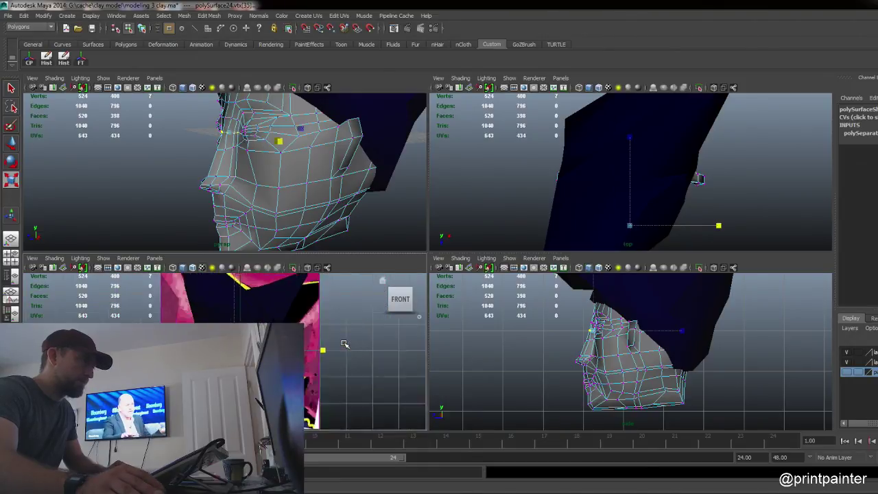
scroll(346, 344, up, 2)
click(233, 399)
key(F8)
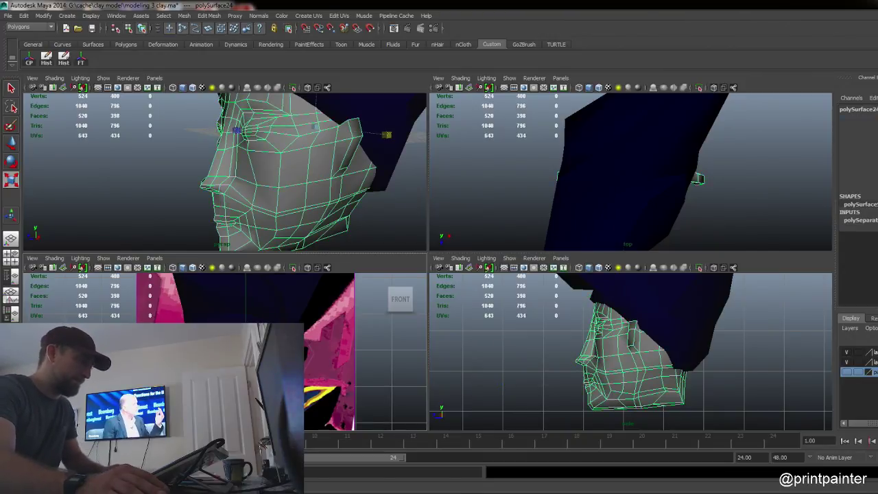
Step: Compare the face mesh with the painted face in the front view, using wireframe, shaded and smooth preview display
click(324, 359)
scroll(325, 358, up, 3)
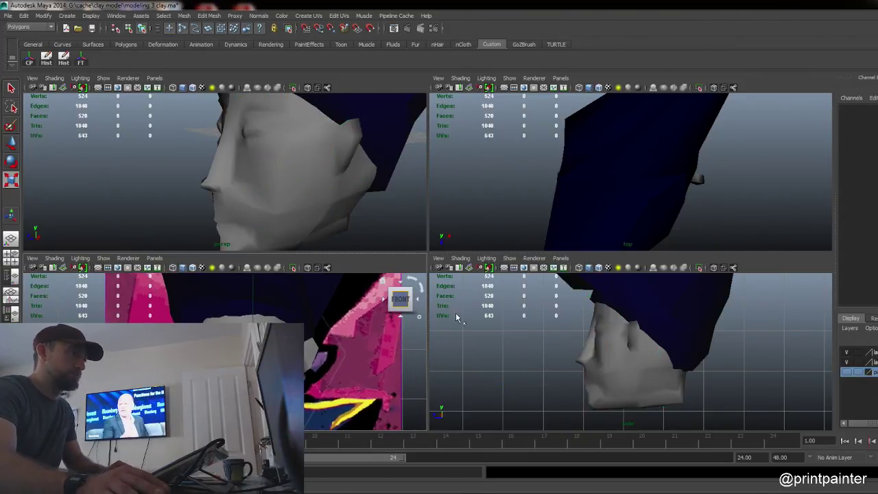
click(283, 179)
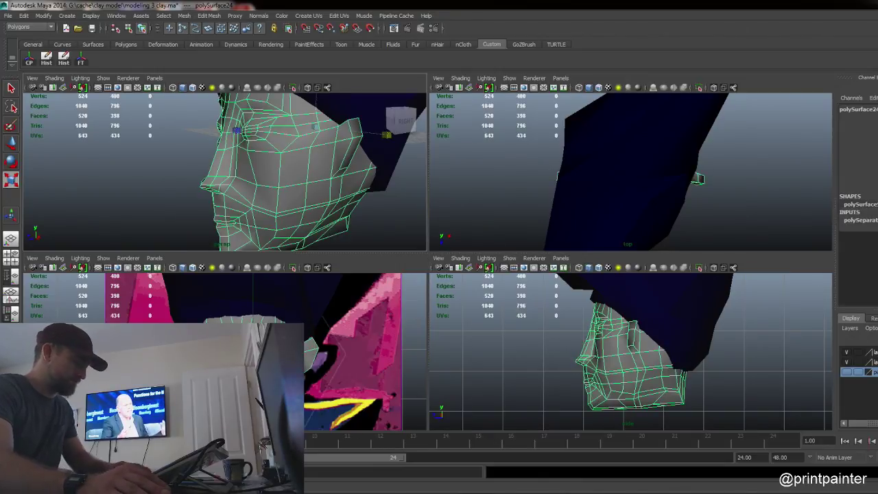
key(4)
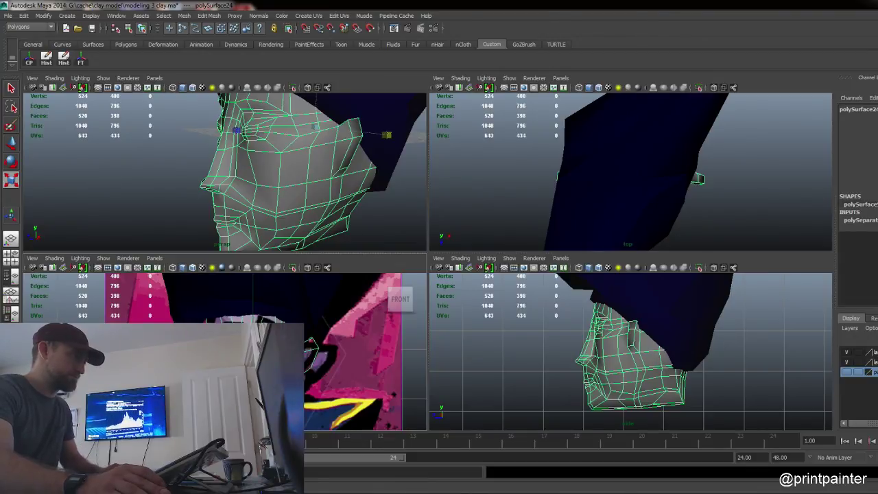
scroll(225, 351, up, 3)
scroll(225, 351, down, 6)
scroll(225, 351, up, 4)
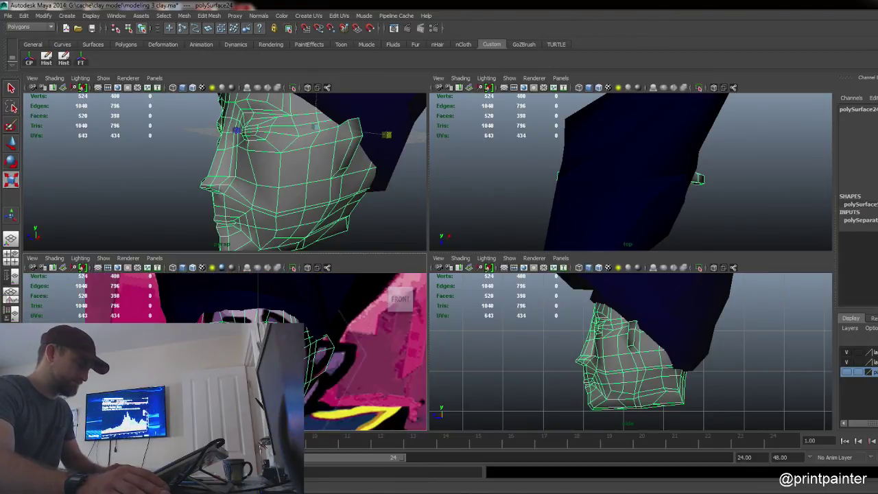
key(5)
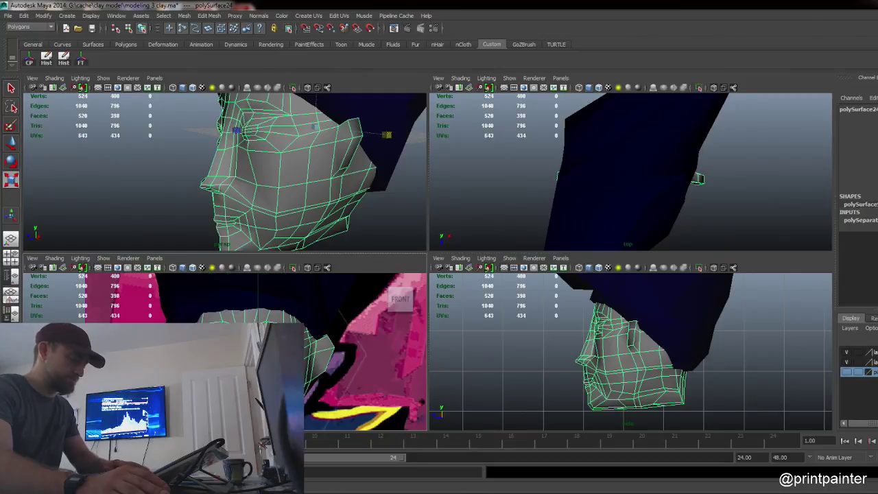
key(3)
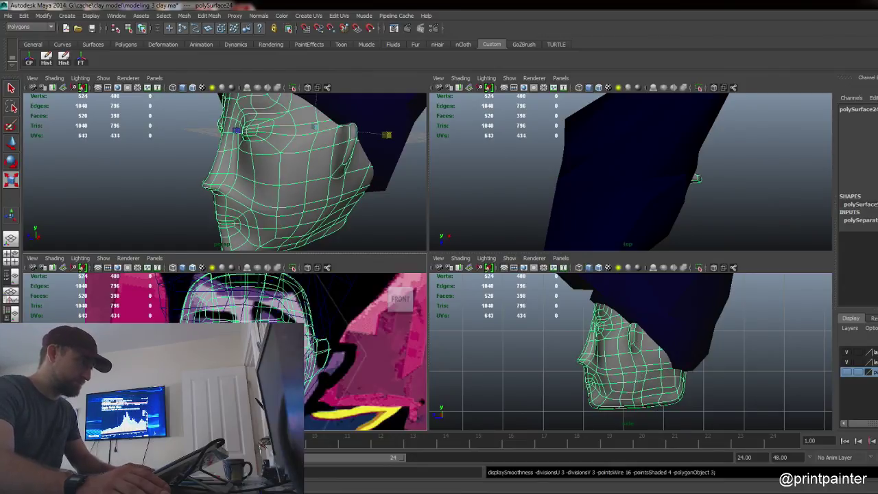
key(1)
key(5)
key(6)
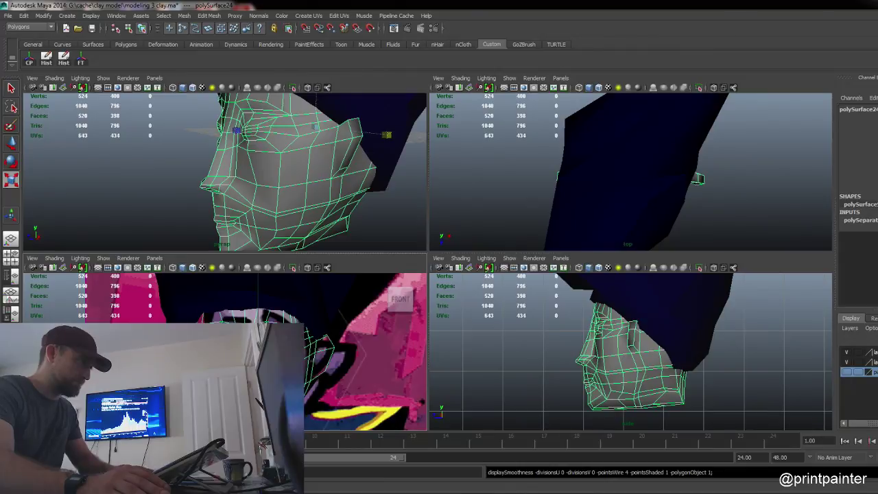
Step: Leave Paint Effects mode, enter component mode and open the Select Tool settings
key(7)
key(8)
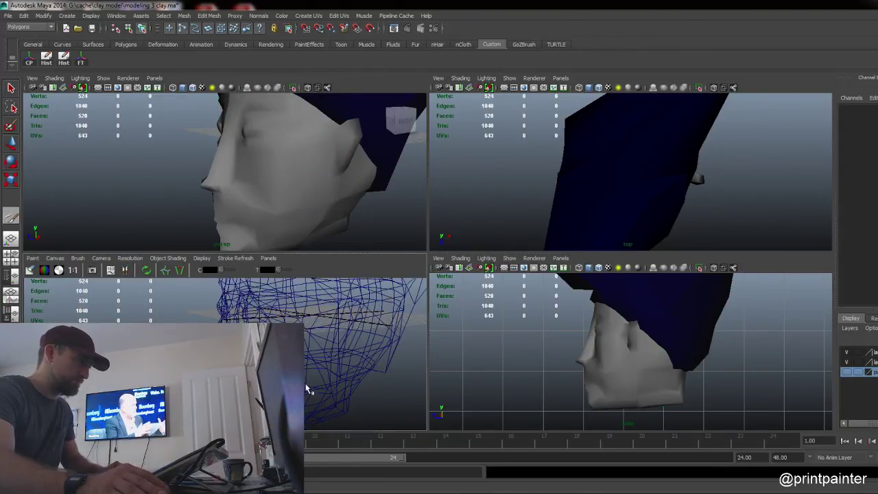
key(7)
key(F8)
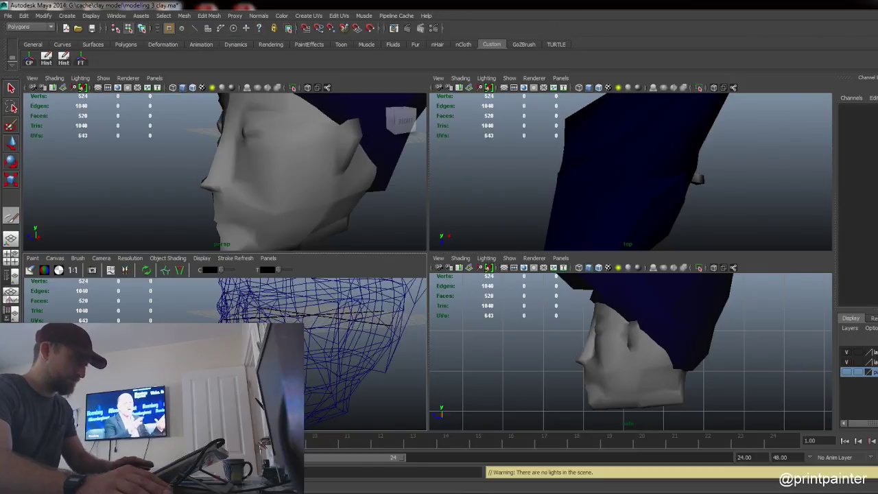
key(q)
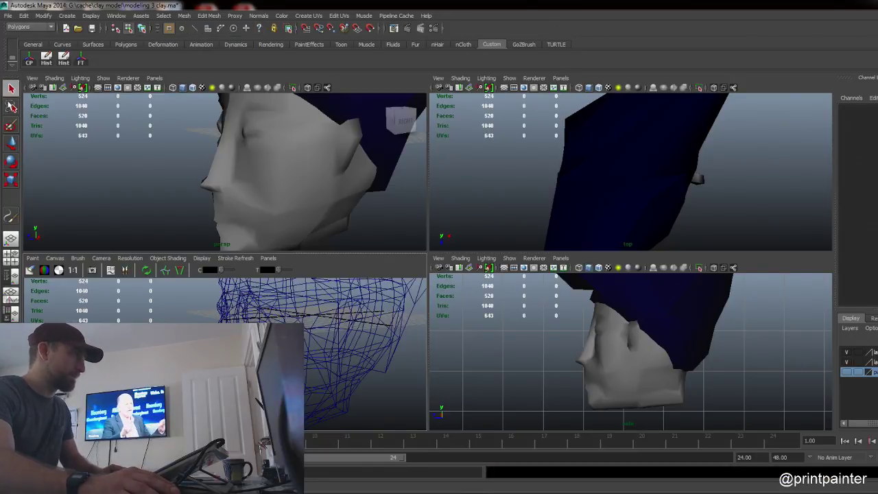
double_click(11, 88)
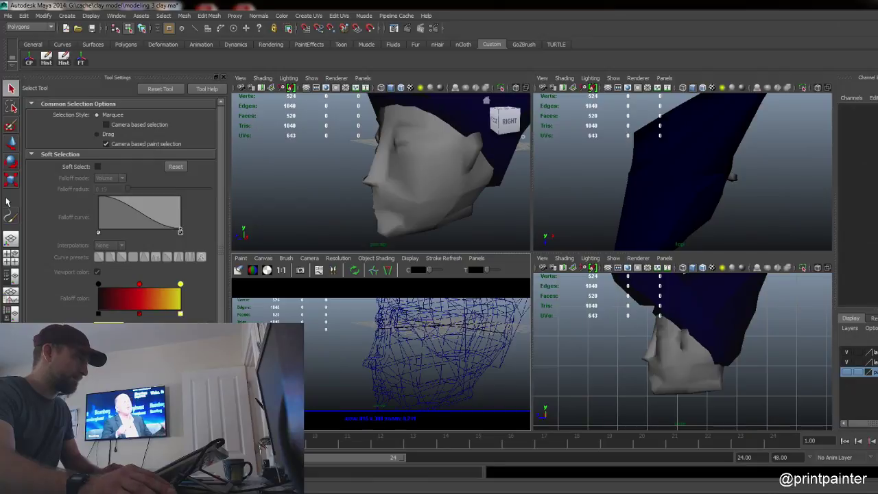
Step: Change the layout to a single view and show the face from the front at full size
click(11, 237)
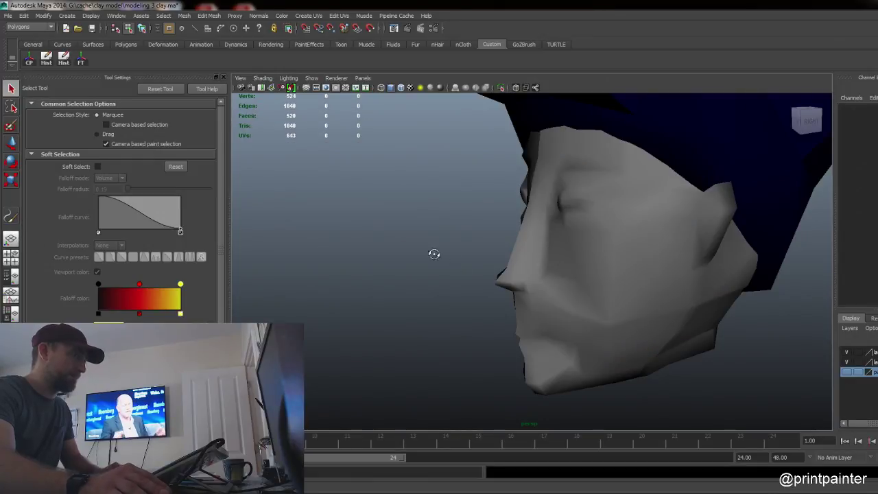
alt+drag(434, 254, 488, 254)
key(space)
drag(620, 257, 622, 277)
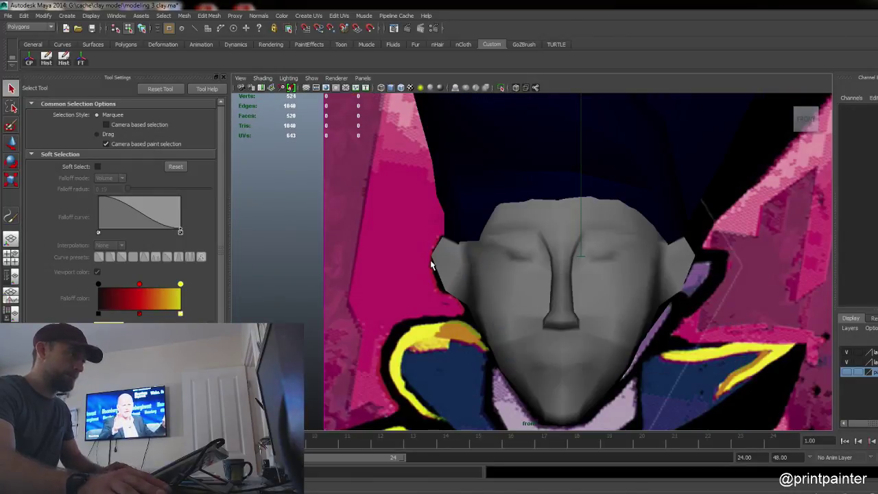
Step: Show the face mesh in wireframe over the painting and select the two vertices across the lower nose
key(4)
key(5)
key(4)
drag(550, 319, 568, 301)
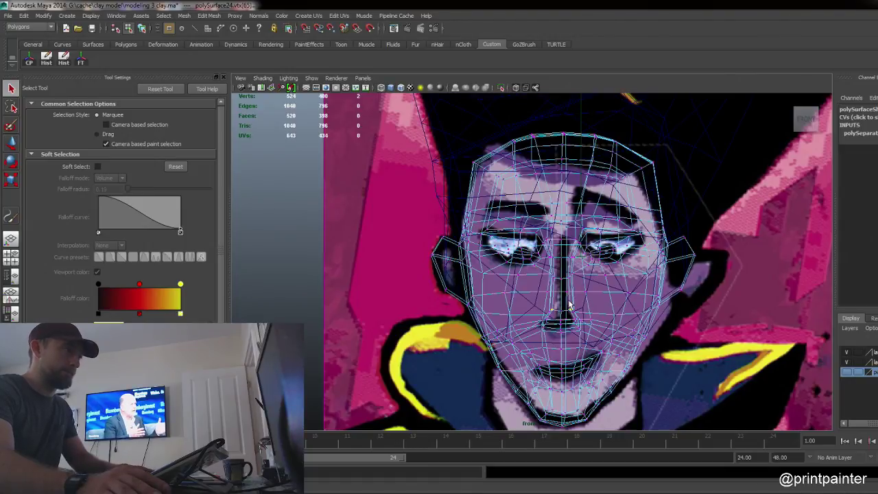
key(5)
key(4)
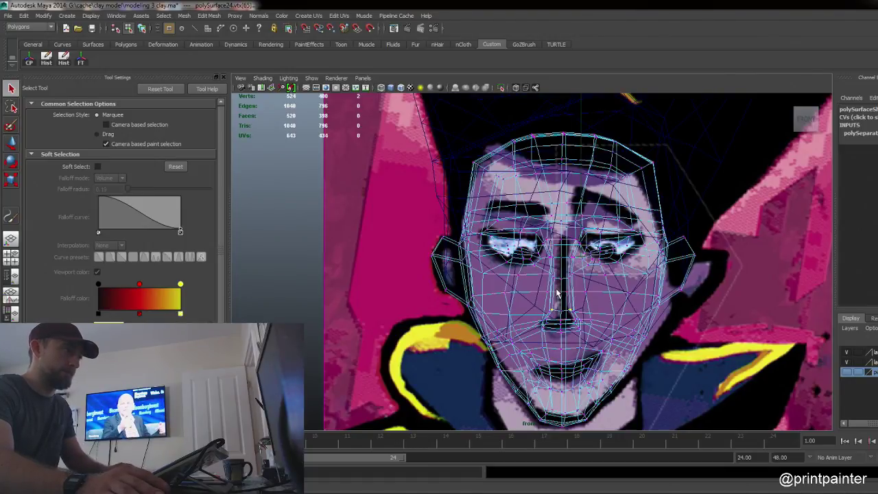
Step: Move the middle upper-eyelid vertex of the eye beside the ear up and outward onto the painted lid line
scroll(523, 260, up, 4)
alt+middle_drag(523, 258, 539, 307)
alt+right_drag(538, 307, 643, 312)
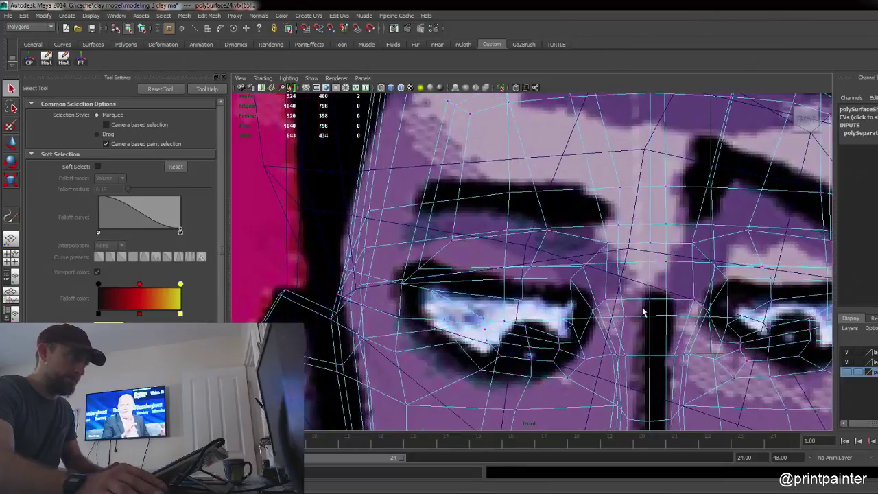
click(525, 305)
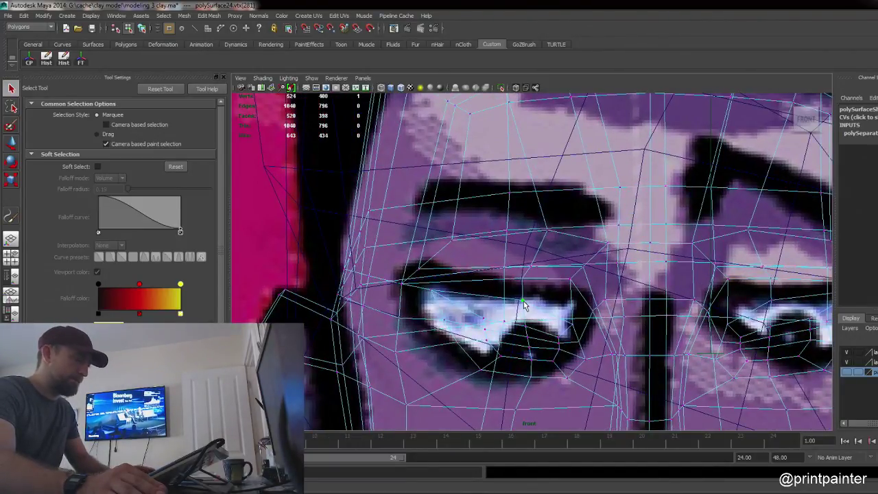
key(3)
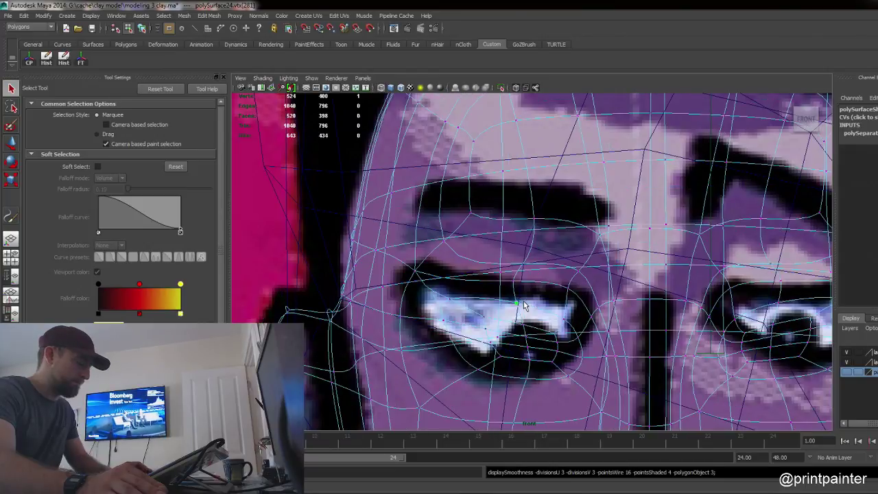
key(5)
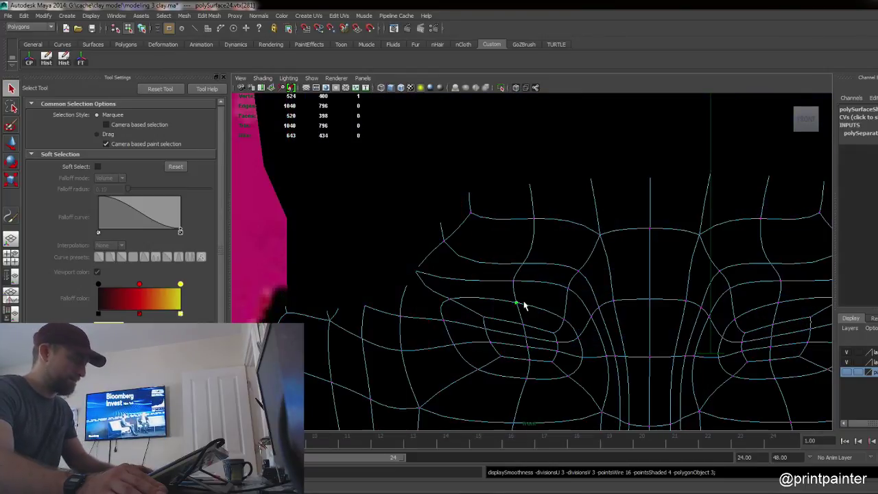
key(1)
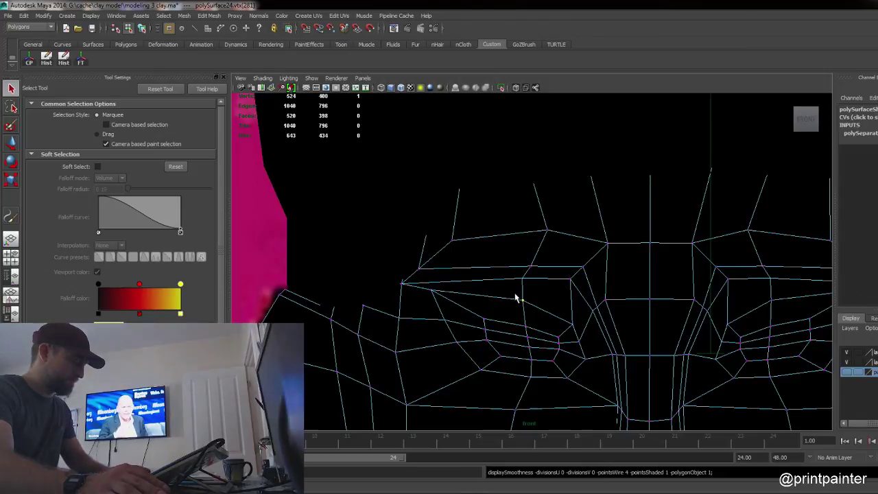
key(4)
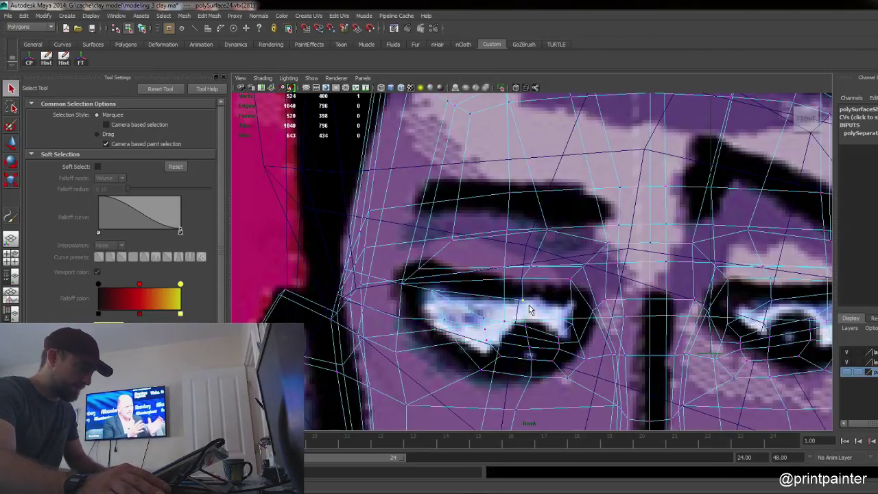
click(521, 299)
key(w)
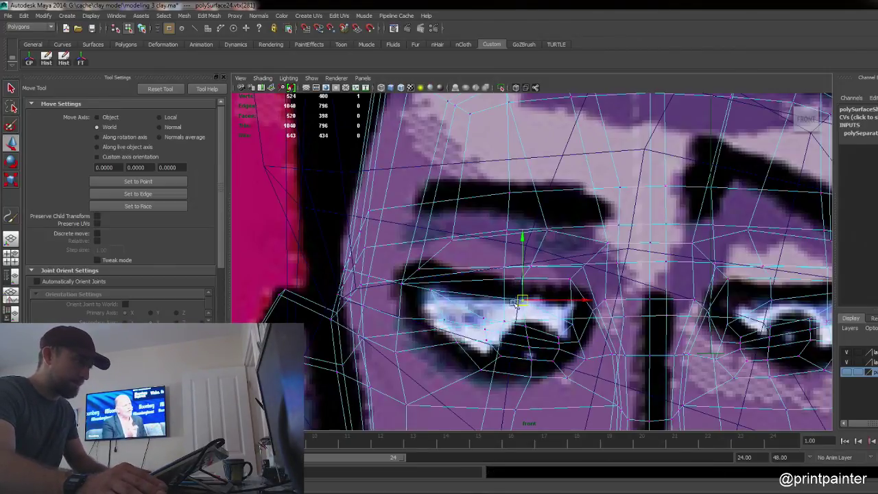
drag(523, 300, 505, 282)
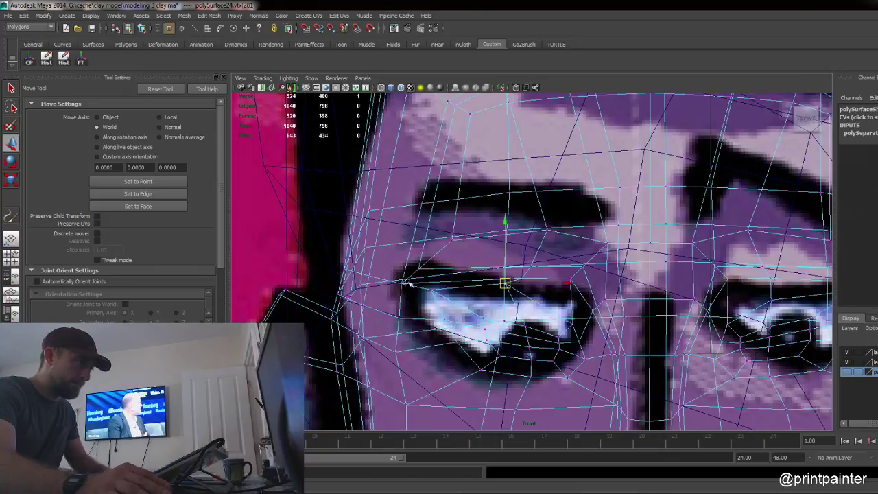
Step: Try a slight move of the two outer eye-corner vertices, undo it, and compare the eye in shaded and wireframe display
drag(414, 292, 416, 293)
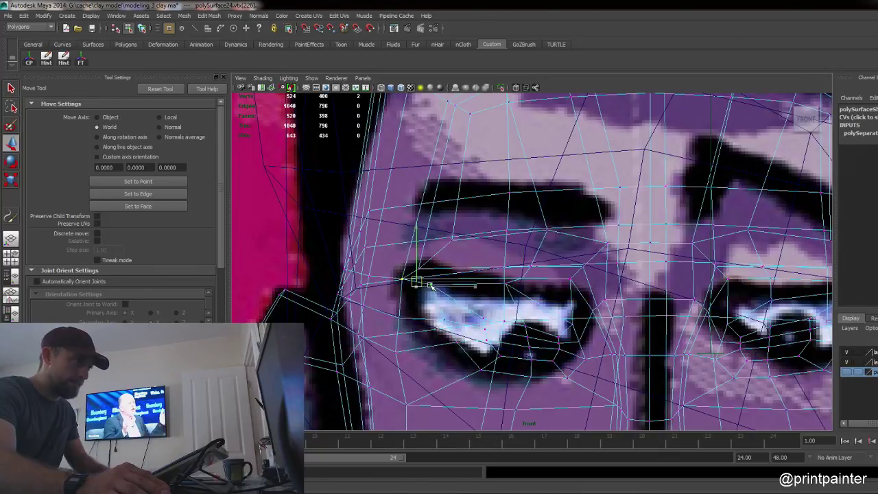
key(ctrl+z)
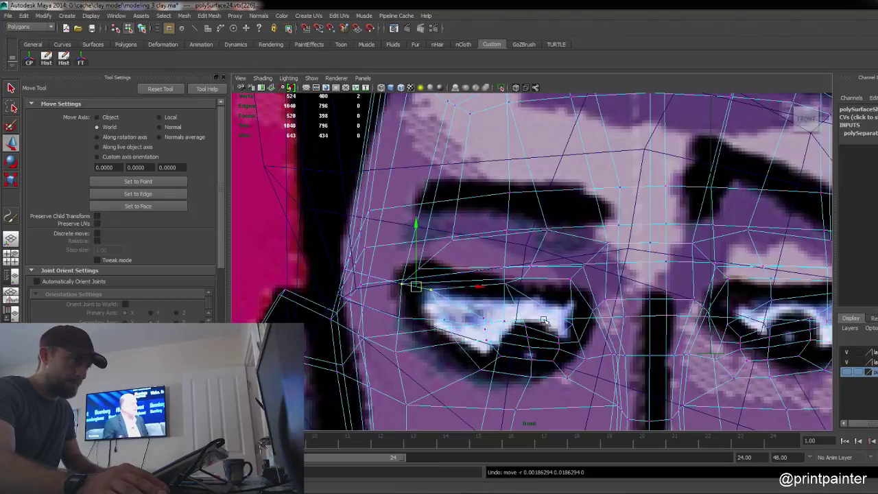
key(5)
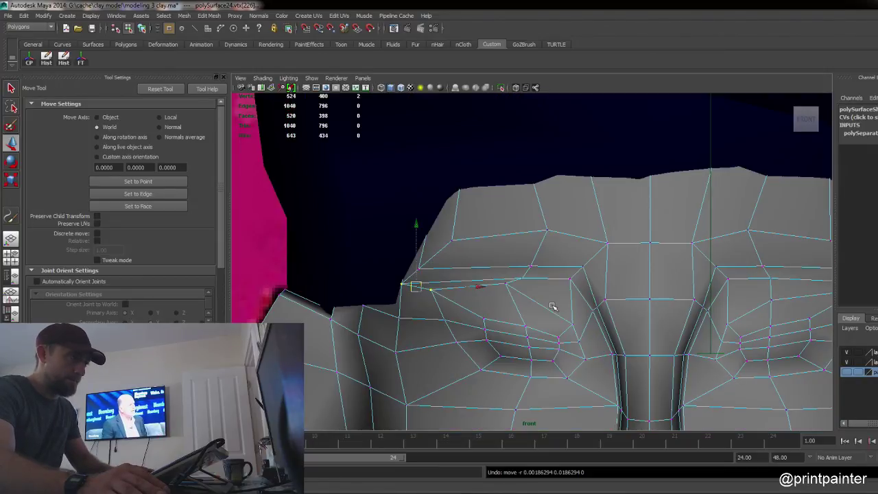
key(4)
key(5)
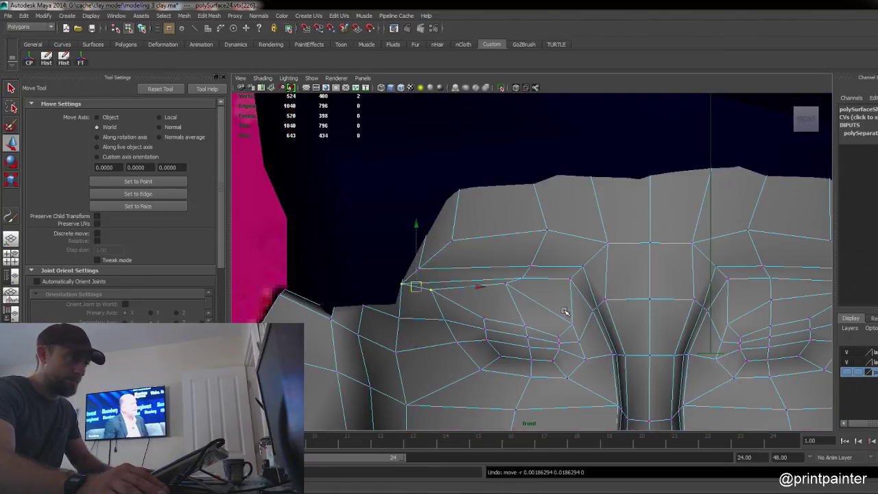
key(4)
key(5)
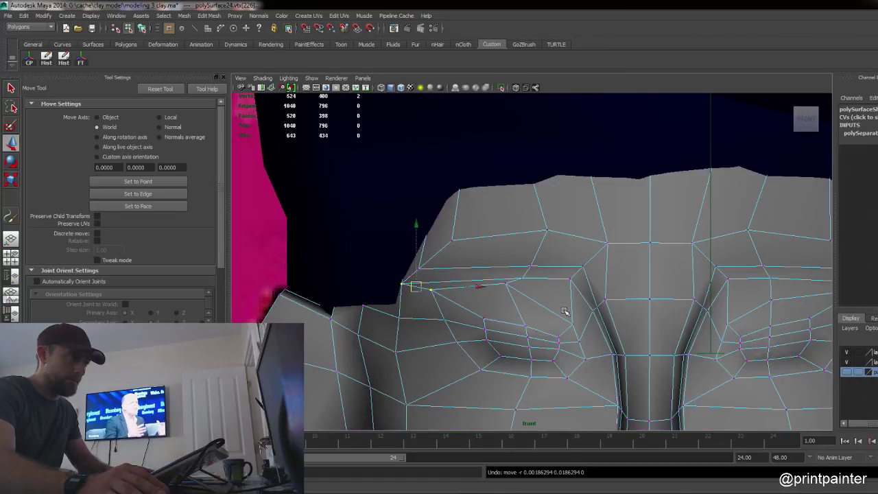
key(4)
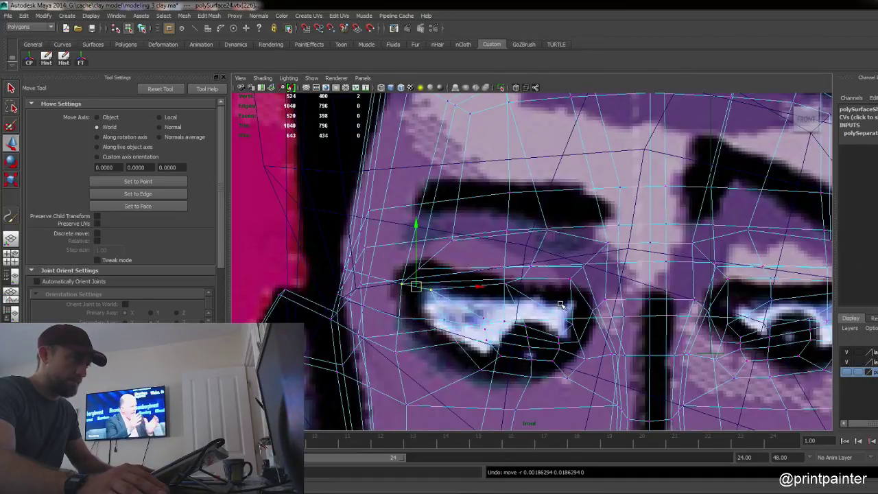
Step: Adjust the vertices around the eye's inner corner to follow the painted eye outline
click(570, 288)
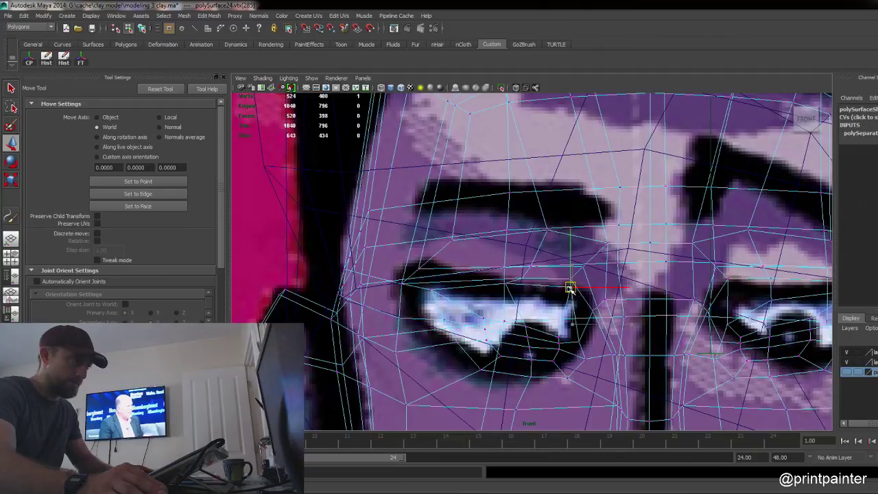
drag(593, 369, 594, 369)
drag(584, 359, 588, 328)
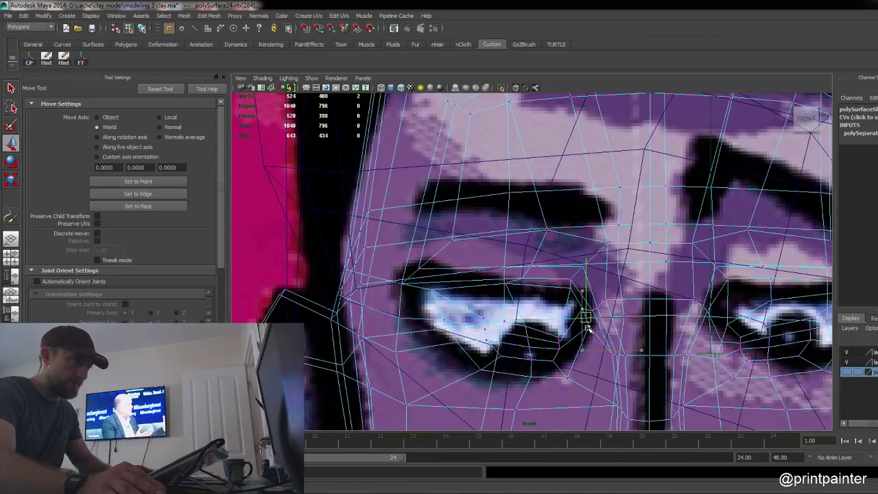
Step: Reposition the lower-lid vertices and the inner ring of eye vertices to fit the painted lower edge of the eye
click(567, 378)
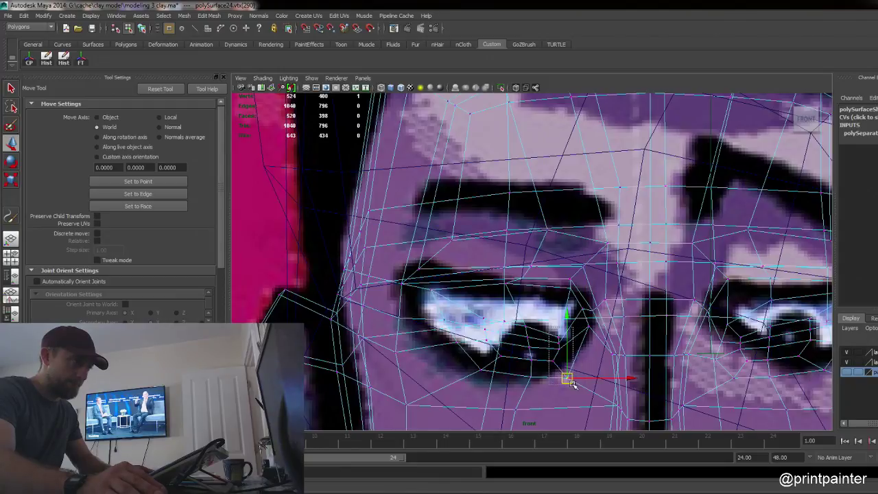
drag(572, 384, 573, 385)
mouse_move(560, 352)
mouse_down()
mouse_move(558, 337)
mouse_move(558, 358)
mouse_up()
click(545, 358)
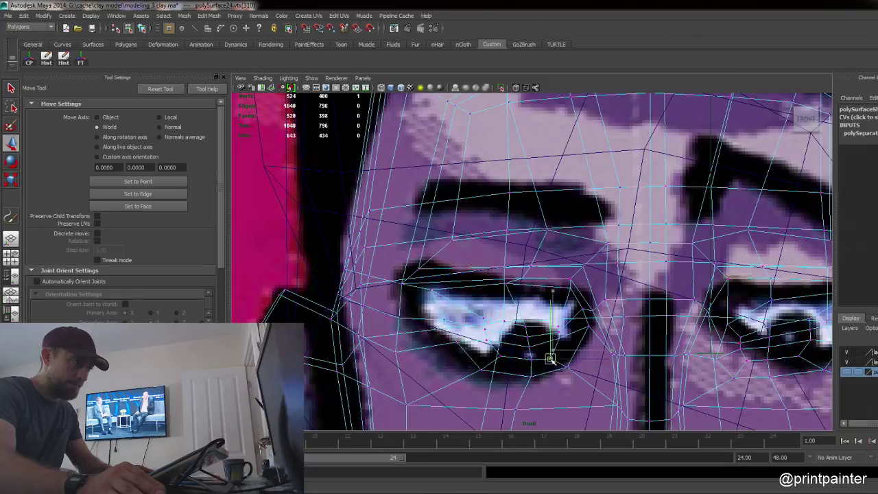
click(562, 340)
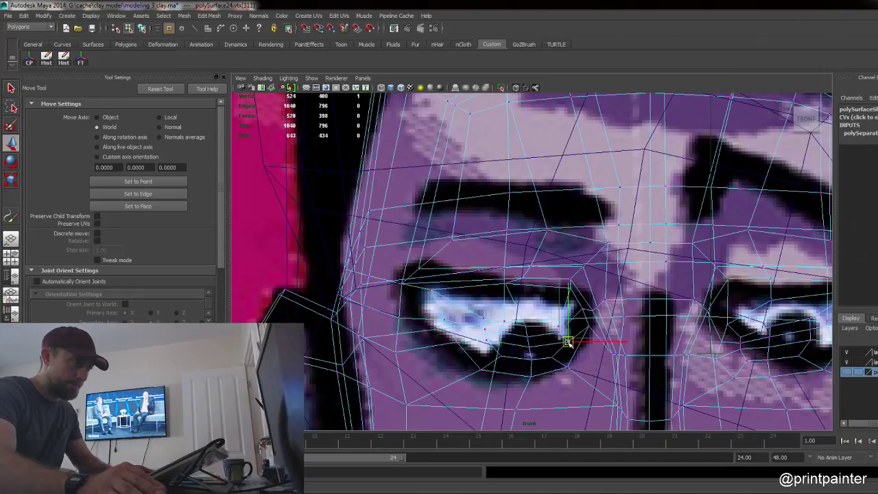
click(530, 364)
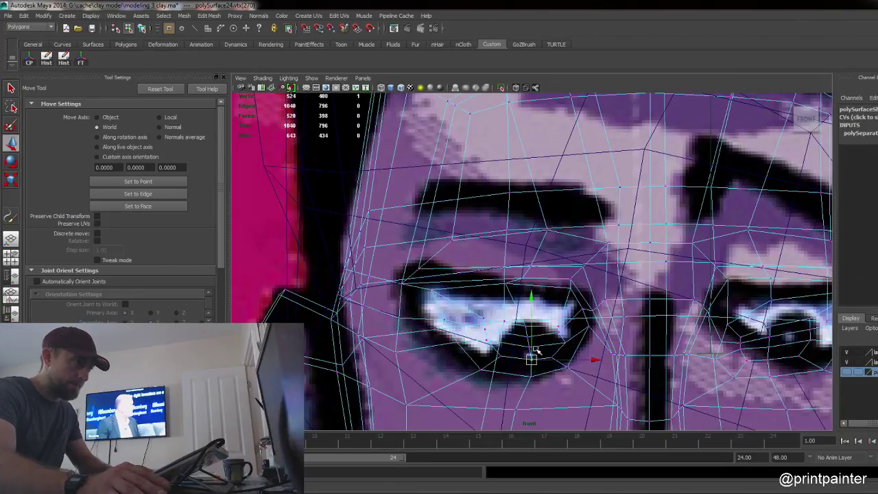
Step: Reposition the inner eye-ring vertices of the eye beside the ear, raising the outer upper one toward the painted upper lid
drag(531, 302, 532, 298)
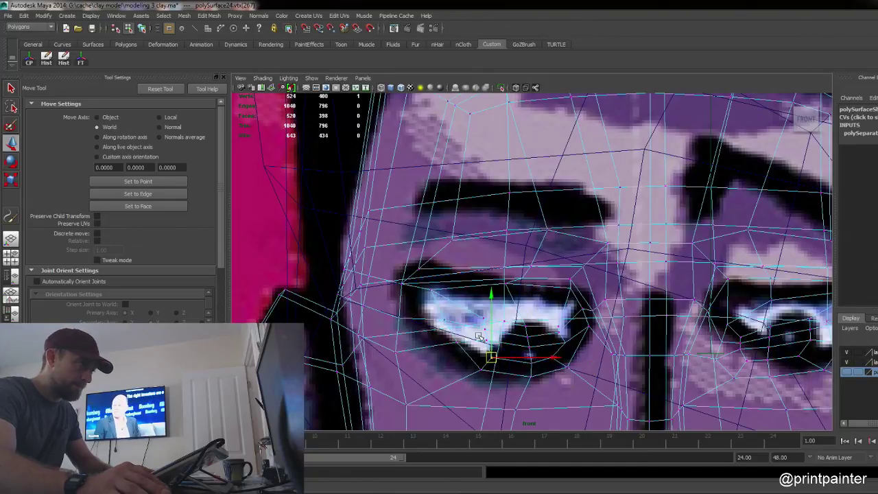
click(488, 343)
drag(491, 345, 450, 304)
click(482, 331)
click(484, 318)
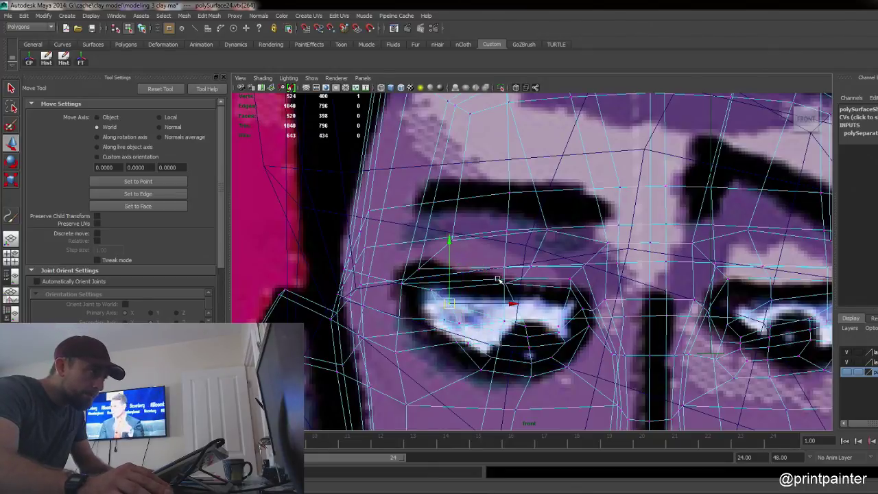
Step: Move the middle, inner and outer upper-lid vertices to follow the painted upper lid line
drag(535, 295, 533, 296)
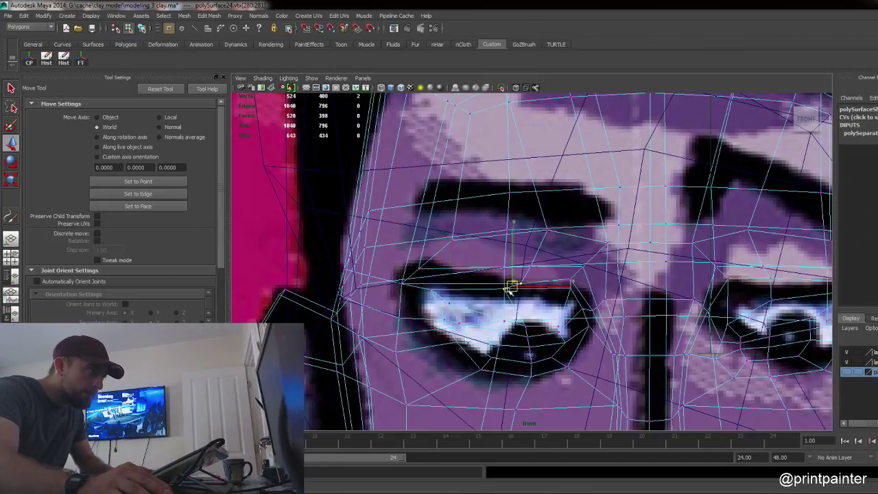
click(574, 292)
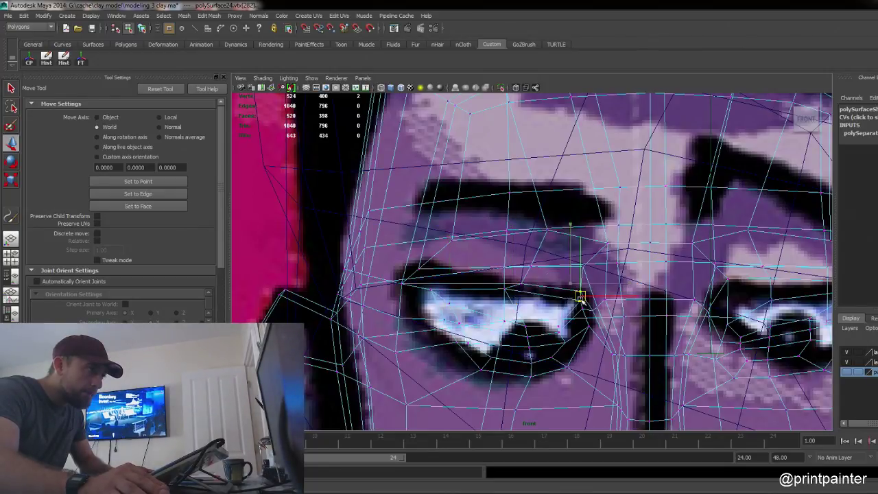
click(407, 286)
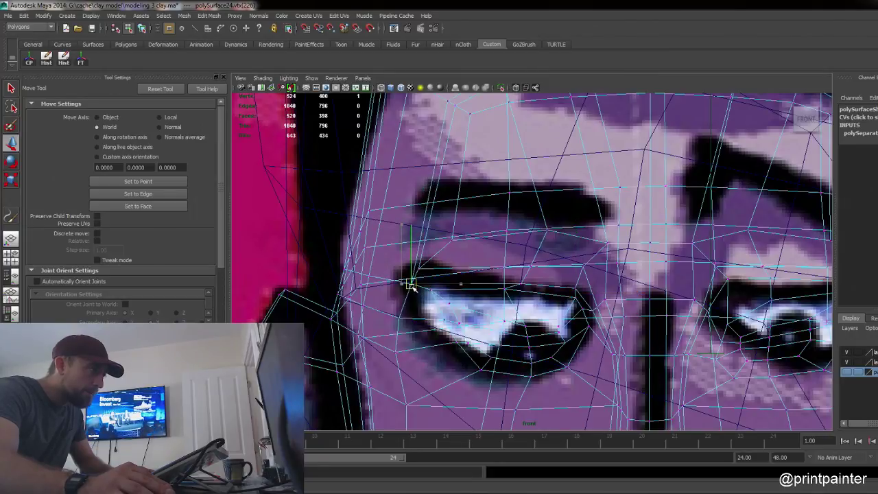
Step: Shift the outer and middle lower-lid vertices to follow the lower edge of the painted eye
mouse_move(430, 313)
mouse_down()
mouse_move(471, 325)
mouse_move(426, 320)
mouse_up()
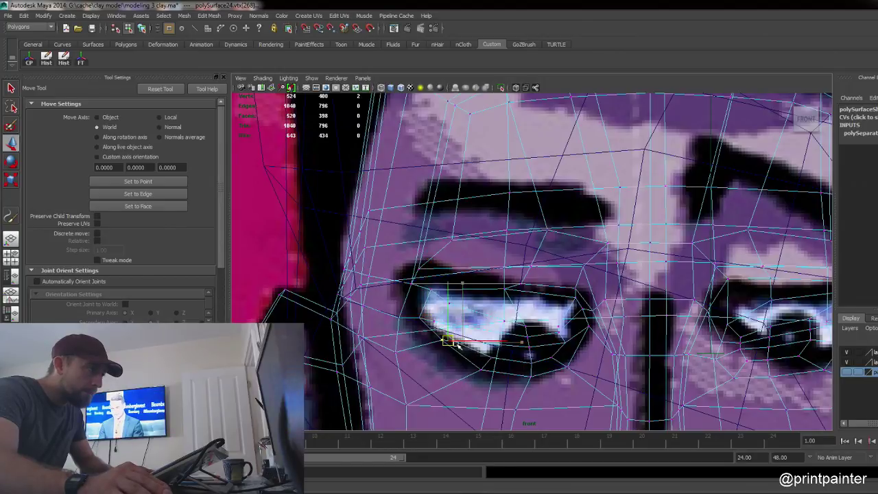
click(485, 362)
drag(495, 364, 482, 360)
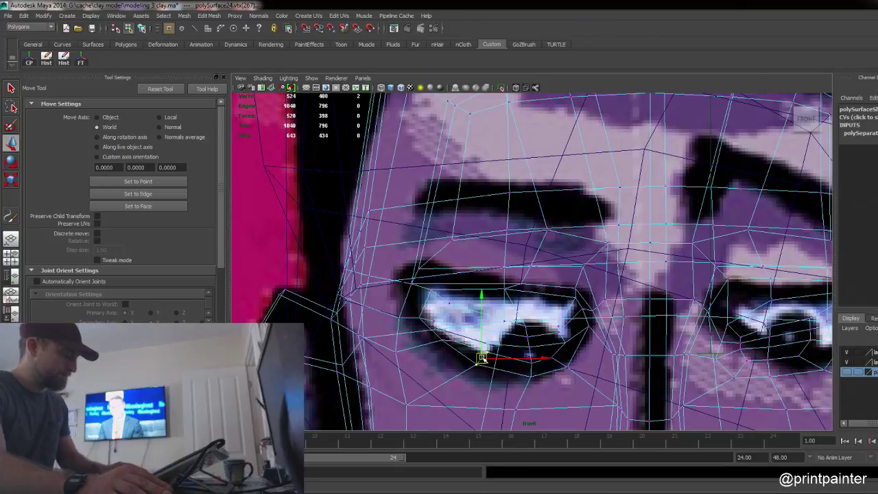
Step: Show the mesh shaded in perspective from the side and adjust the depth of the outer upper vertex of the inner eye ring
key(5)
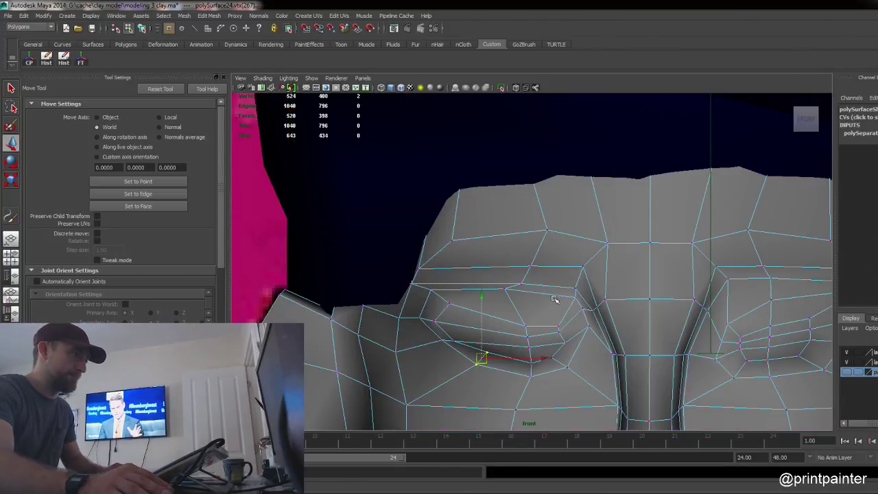
key(space)
drag(453, 314, 609, 332)
alt+right_drag(541, 295, 685, 287)
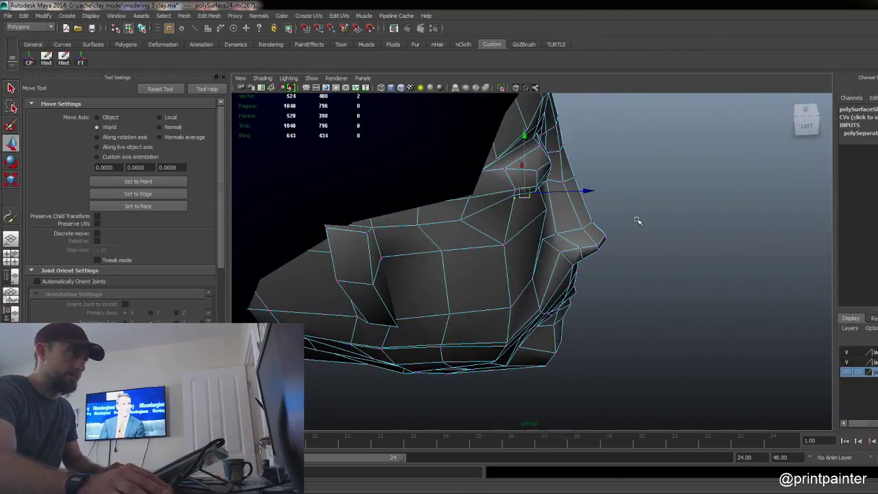
click(637, 219)
click(538, 170)
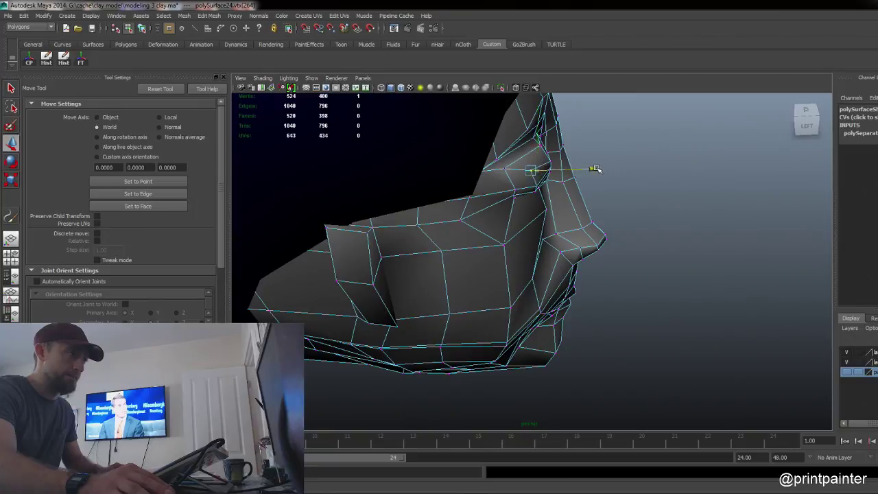
drag(595, 168, 594, 170)
Step: Select the six inner eye-ring vertices and scale them slightly closer together in depth
alt+drag(642, 237, 445, 210)
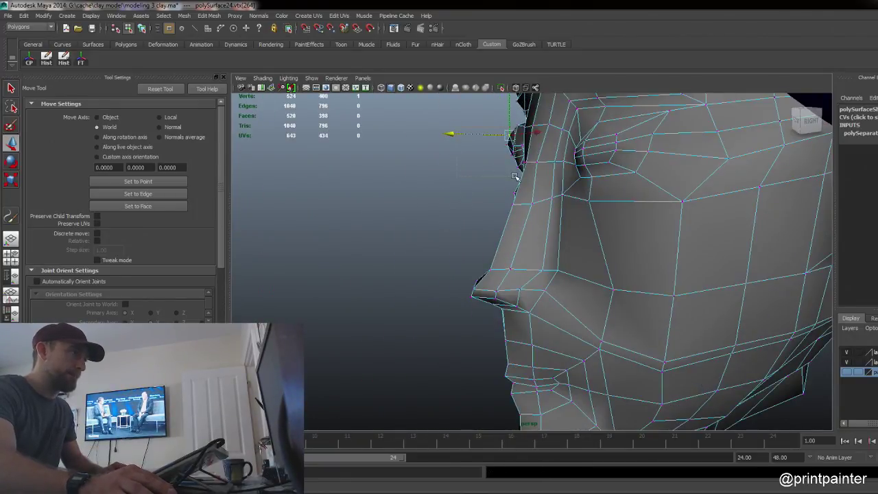
alt+drag(466, 167, 635, 181)
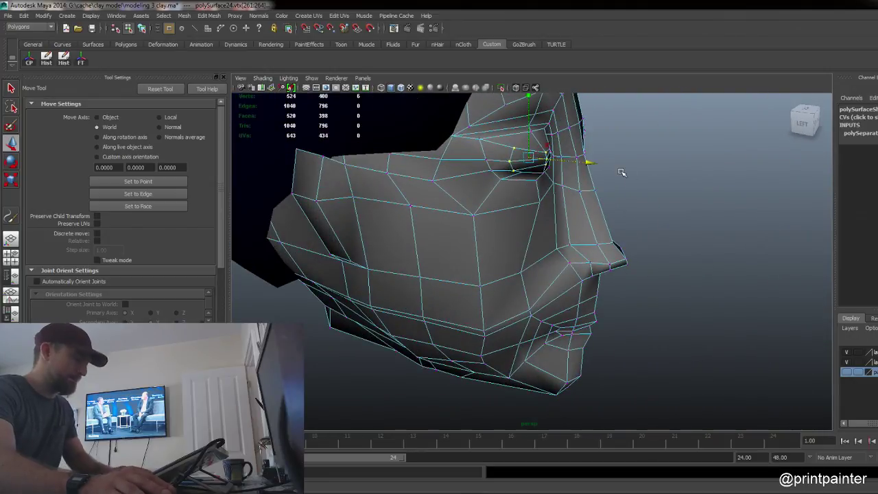
key(r)
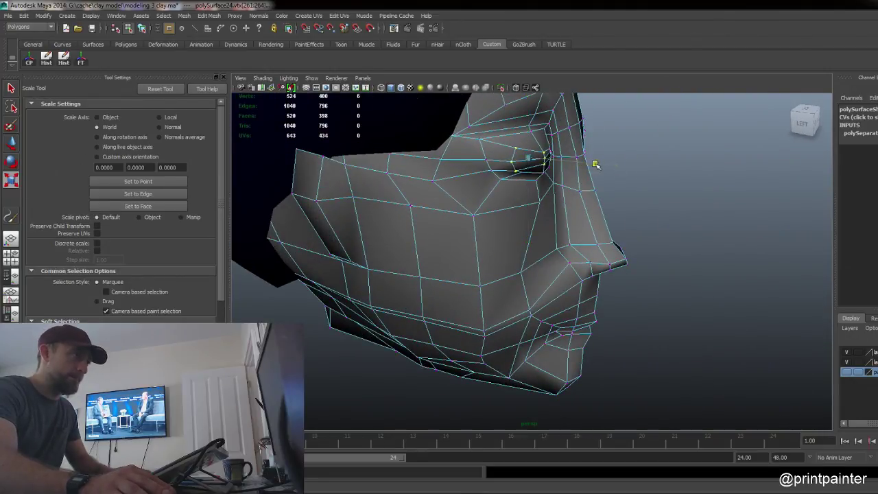
key(w)
Step: Adjust the outer lower-lid vertex of the eye in the perspective view
mouse_move(574, 172)
alt+mouse_down()
mouse_move(609, 152)
mouse_move(558, 190)
mouse_move(542, 158)
mouse_move(620, 173)
mouse_move(627, 199)
mouse_move(606, 152)
mouse_move(561, 169)
alt+mouse_up()
click(627, 199)
alt+drag(629, 168, 594, 199)
click(604, 210)
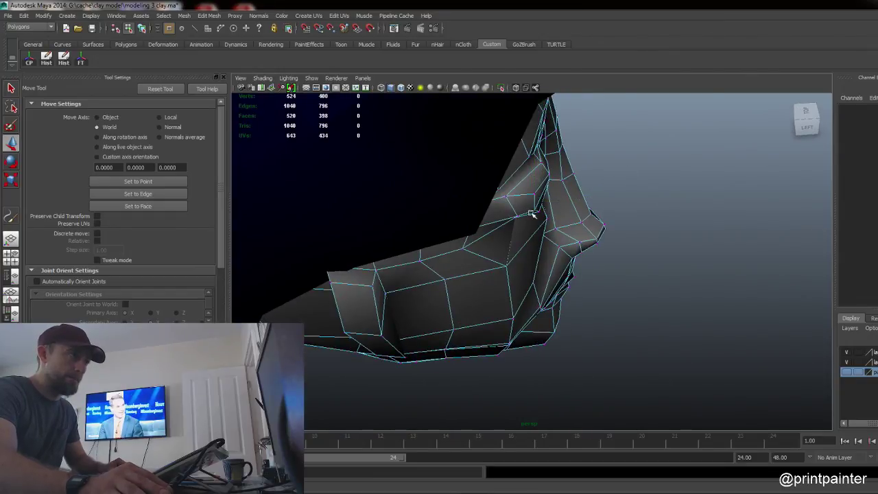
drag(530, 205, 551, 153)
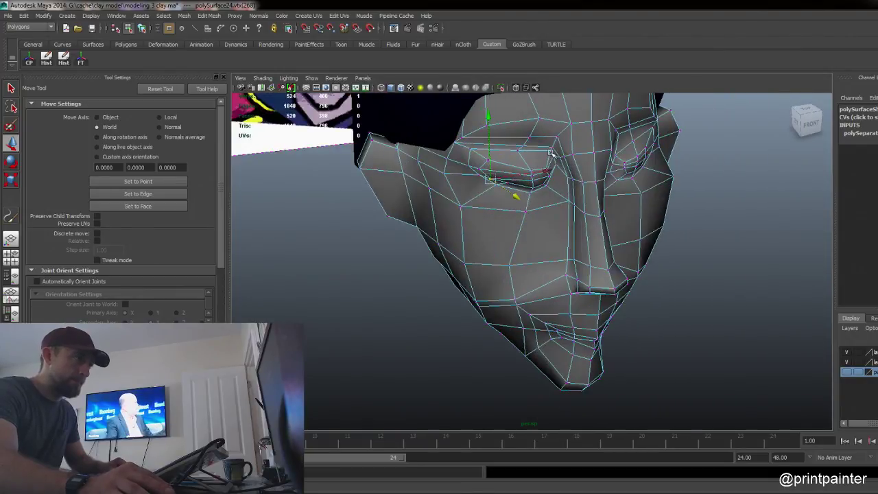
Step: Reposition the overlapping vertices at the eye's inner corner beside the nose bridge in the perspective view
click(551, 152)
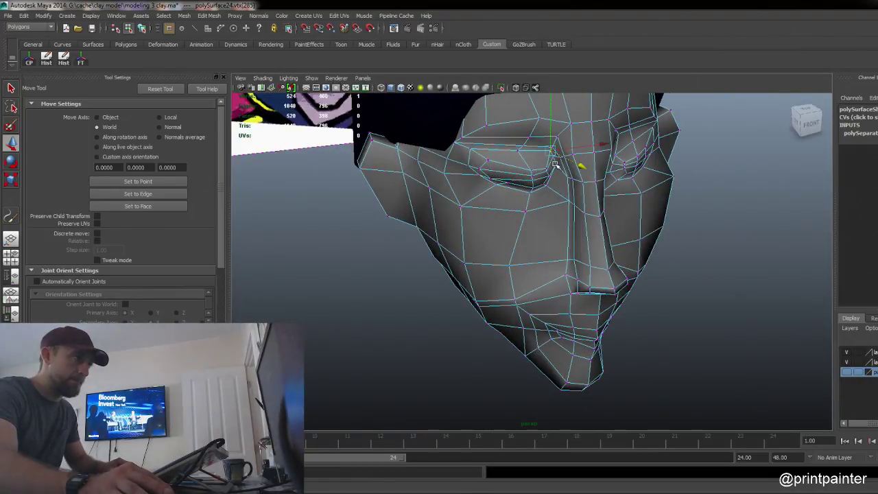
alt+right_drag(510, 147, 574, 182)
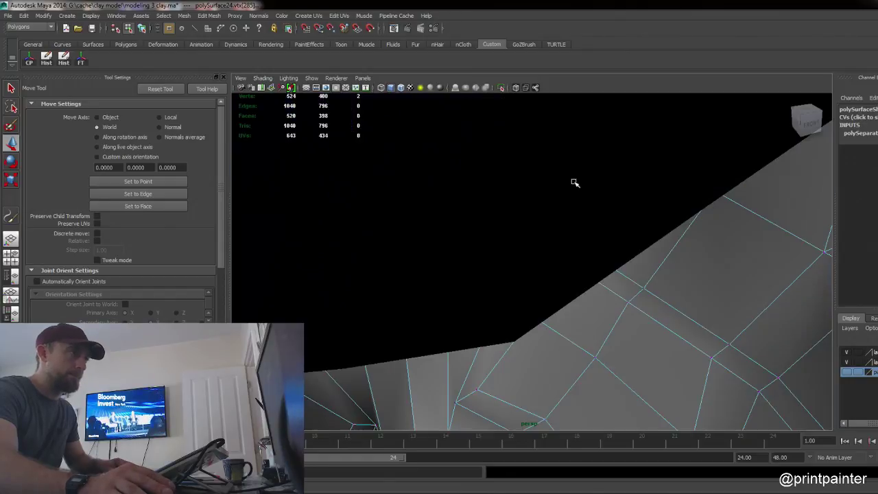
mouse_move(673, 230)
alt+right_down()
mouse_move(464, 196)
mouse_move(629, 206)
mouse_move(672, 221)
mouse_move(671, 240)
alt+right_up()
alt+drag(670, 240, 654, 237)
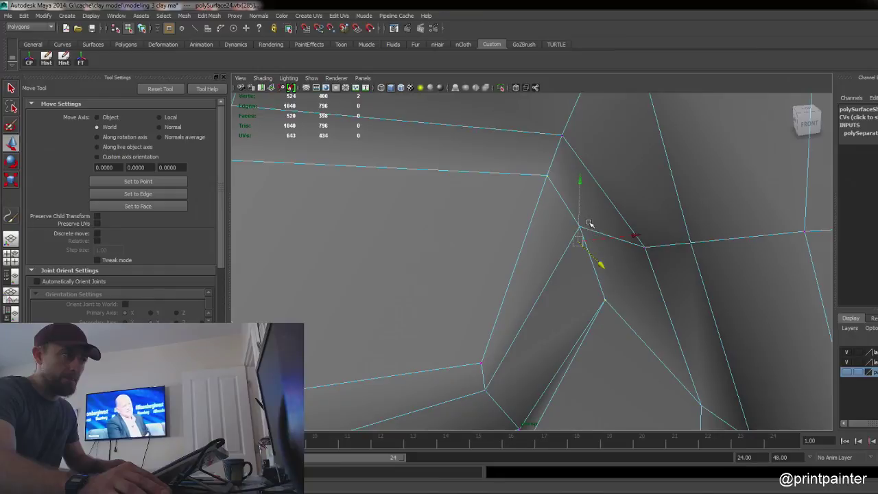
alt+right_drag(652, 222, 533, 198)
alt+drag(533, 198, 505, 220)
drag(394, 186, 453, 189)
Step: Preview the face mesh smoothed, restore the unsmoothed display, and examine the eye area from other angles
key(2)
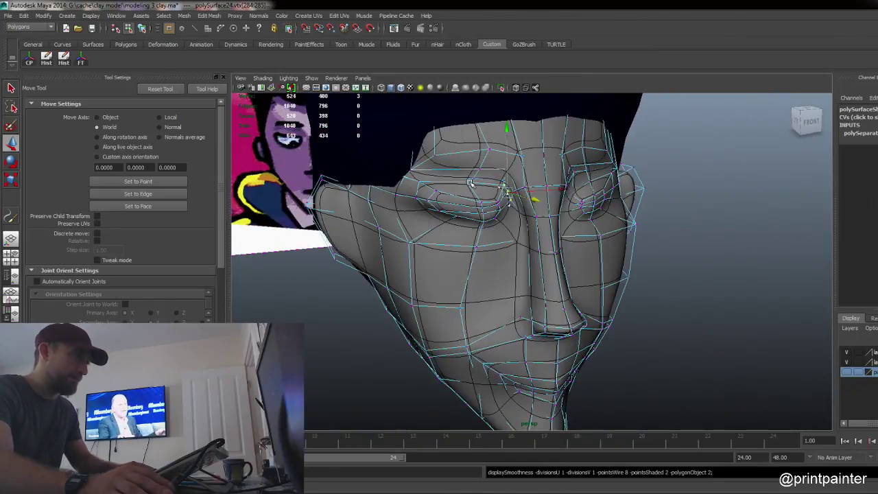
alt+drag(499, 261, 505, 300)
key(1)
alt+drag(530, 272, 312, 204)
alt+drag(463, 245, 500, 315)
Step: In the front wireframe view, fit the middle upper-lid vertices to the painted lid and adjust the inner lid-crease vertex
key(space)
key(4)
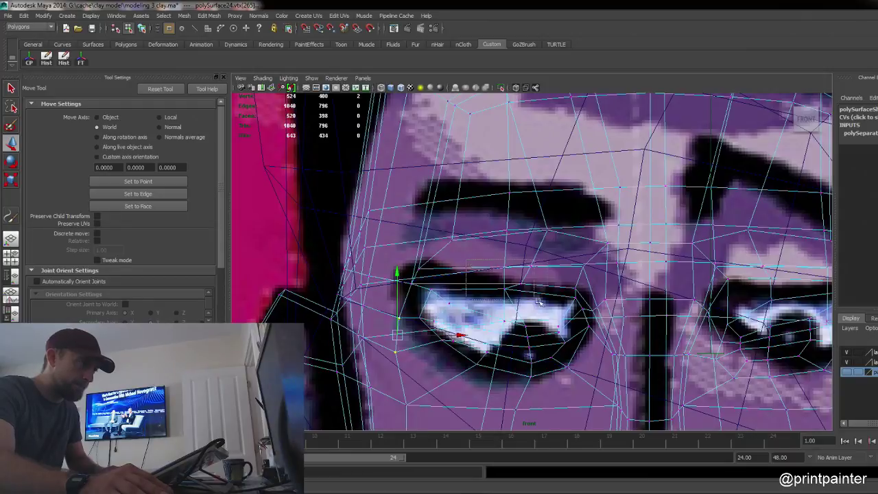
click(518, 277)
drag(518, 277, 511, 281)
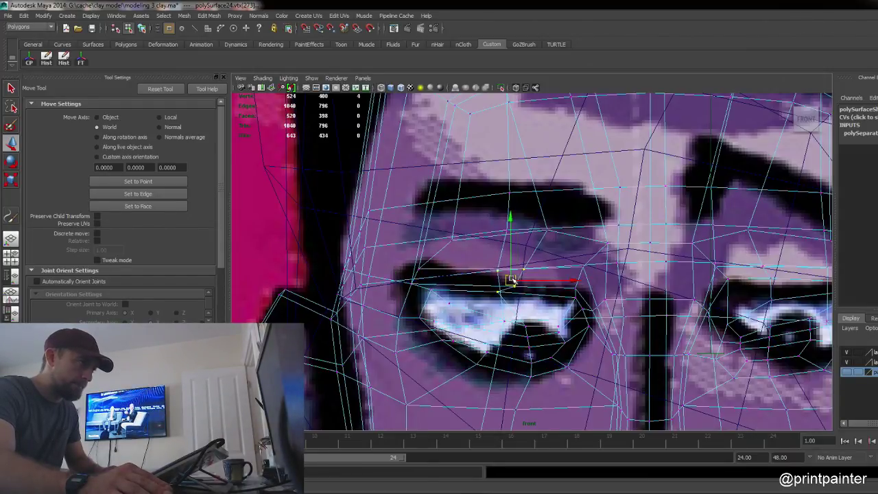
click(582, 268)
key(5)
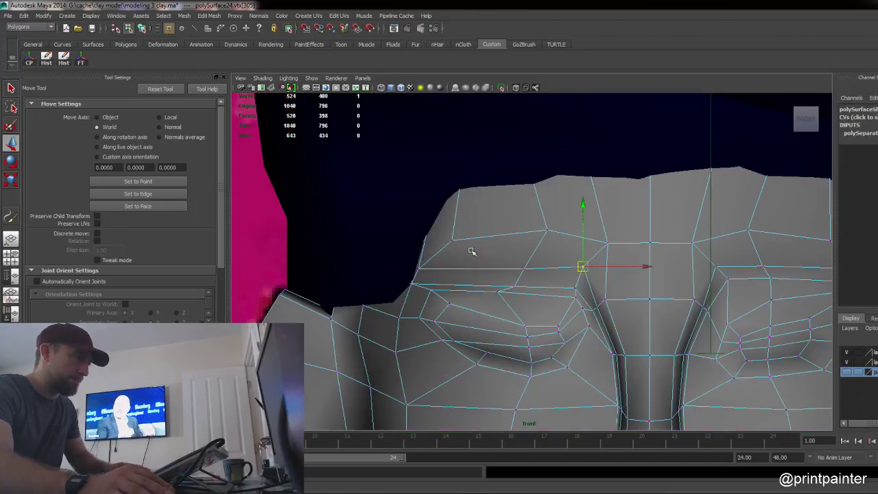
Step: Even out the eyelid crease above the eye by moving its middle vertex outward and its inner vertex slightly outward
drag(538, 280, 513, 266)
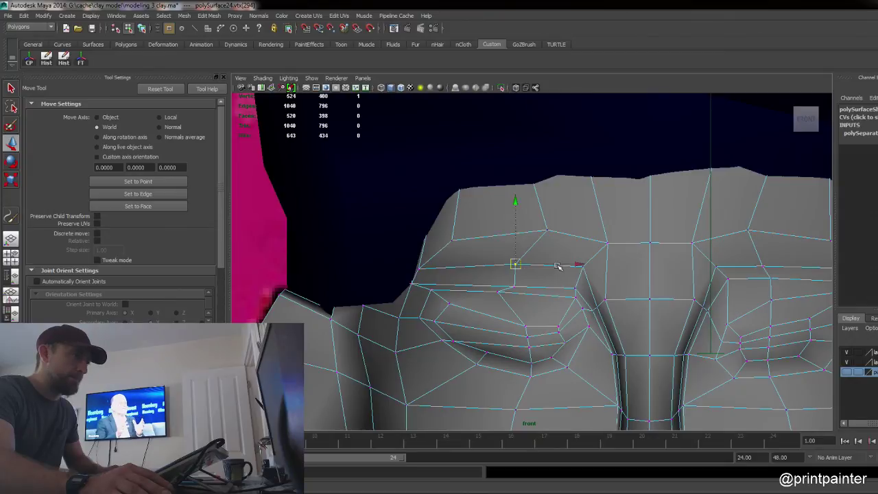
click(582, 266)
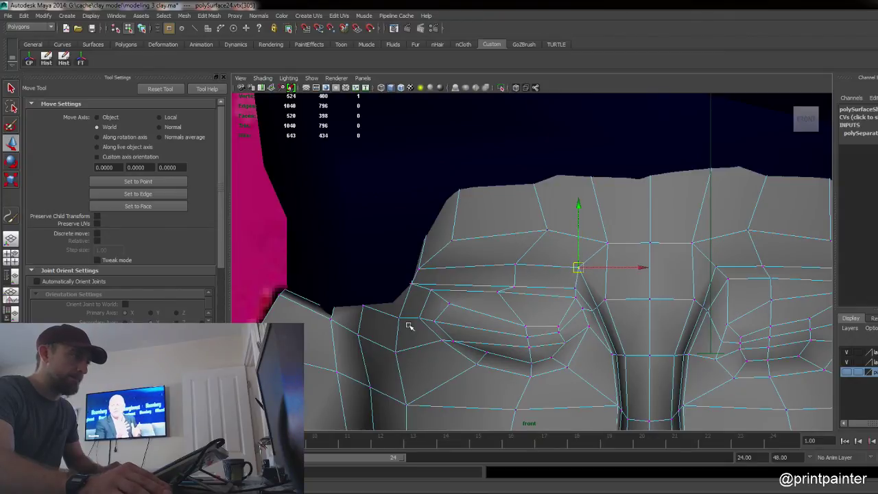
alt+middle_drag(409, 325, 495, 246)
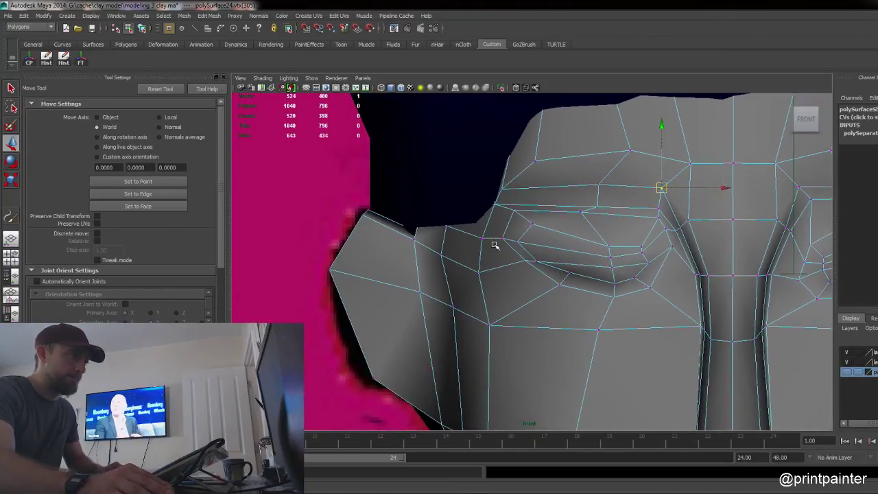
Step: Raise the middle and inner upper vertices of the inner eye ring and widen the ring toward the nose to open the eye
click(606, 245)
drag(607, 245, 606, 240)
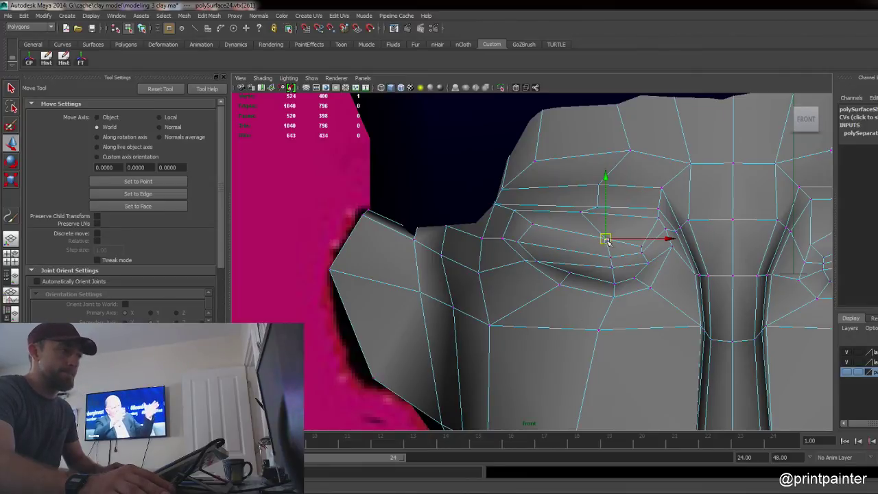
drag(607, 241, 588, 229)
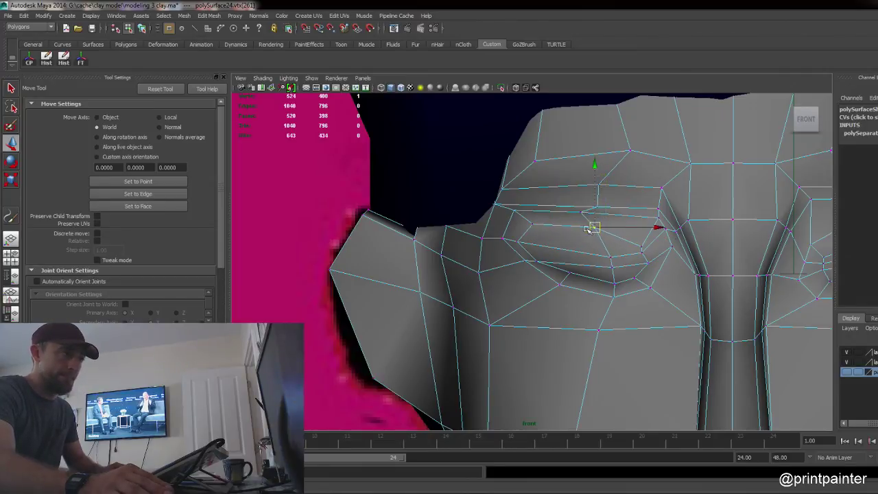
click(643, 236)
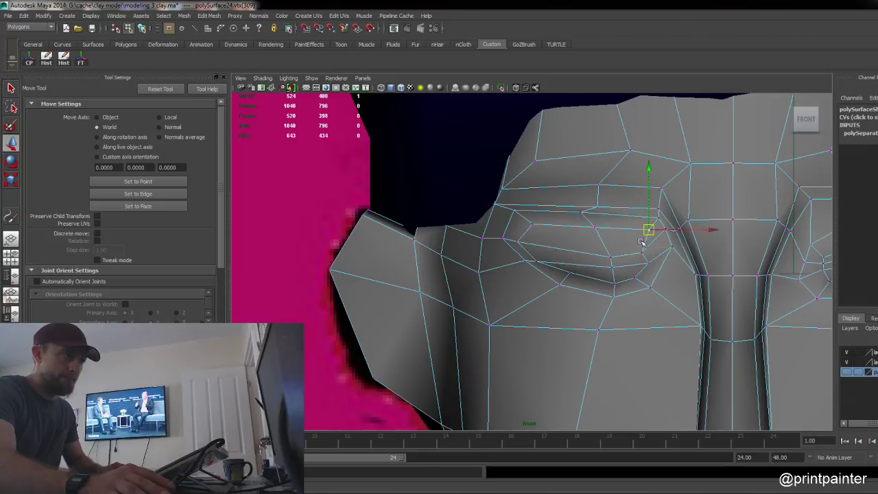
click(640, 255)
drag(642, 254, 658, 248)
Step: Examine the whole face mesh in the front and perspective views in wireframe and shaded display
alt+right_drag(671, 254, 623, 241)
click(391, 269)
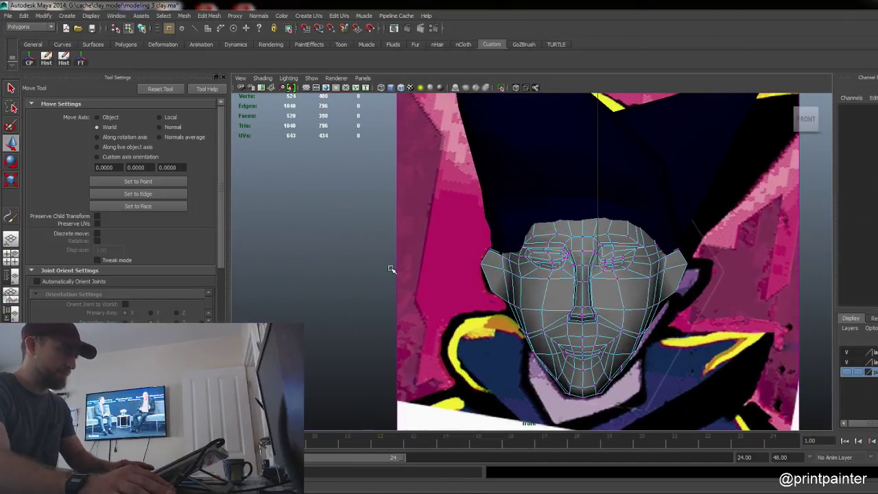
key(4)
key(space)
drag(396, 268, 532, 271)
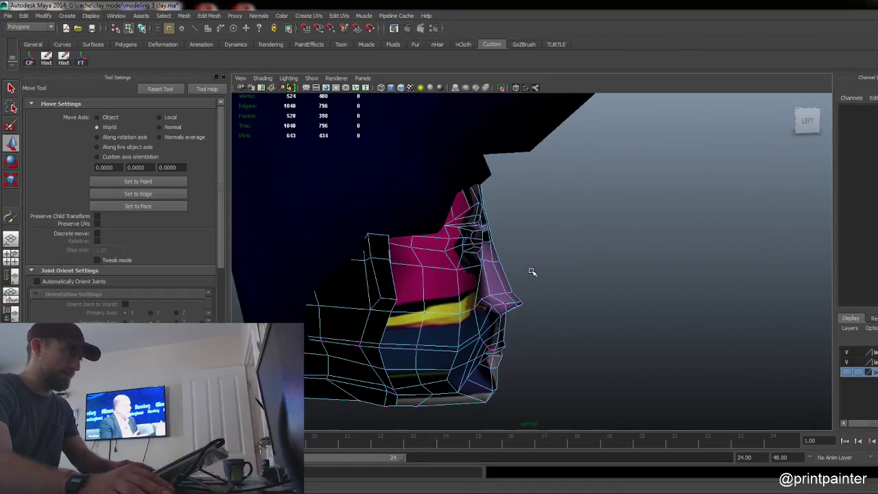
key(5)
alt+drag(604, 287, 574, 368)
key(space)
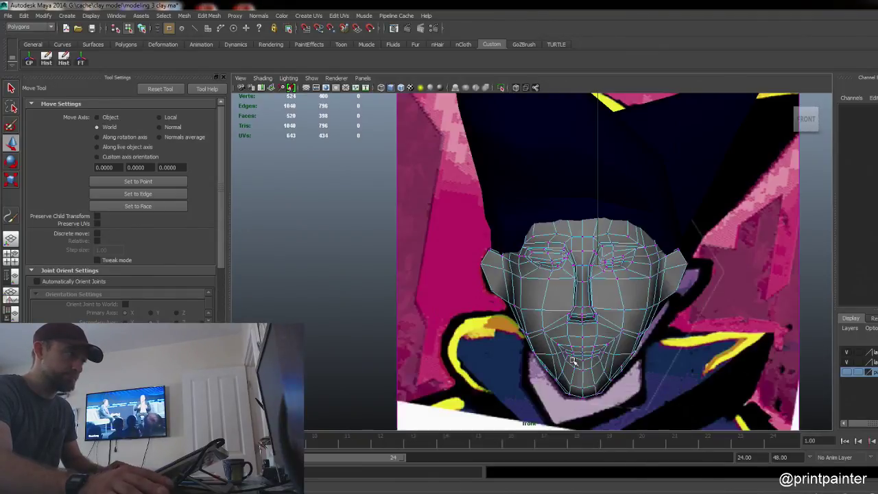
Step: Compare the face mesh with the painted face in front view, alternating shaded and wireframe display, and inspect the mouth area
scroll(710, 300, up, 5)
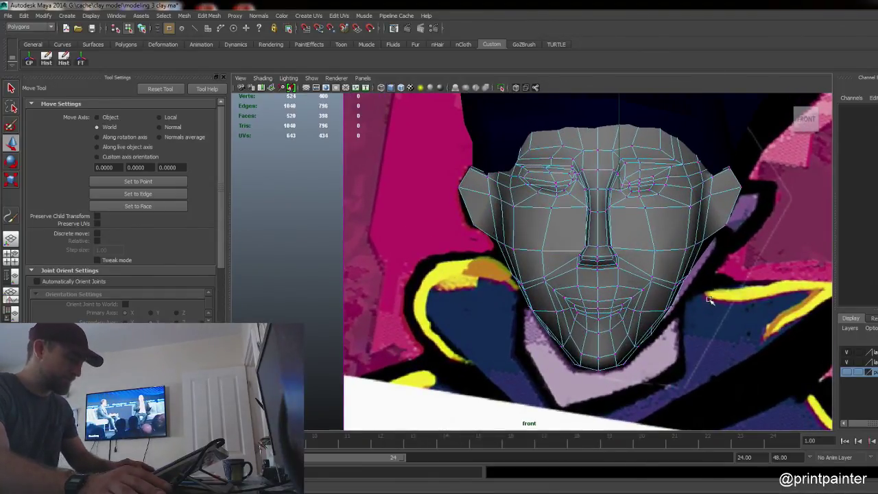
key(4)
key(5)
key(4)
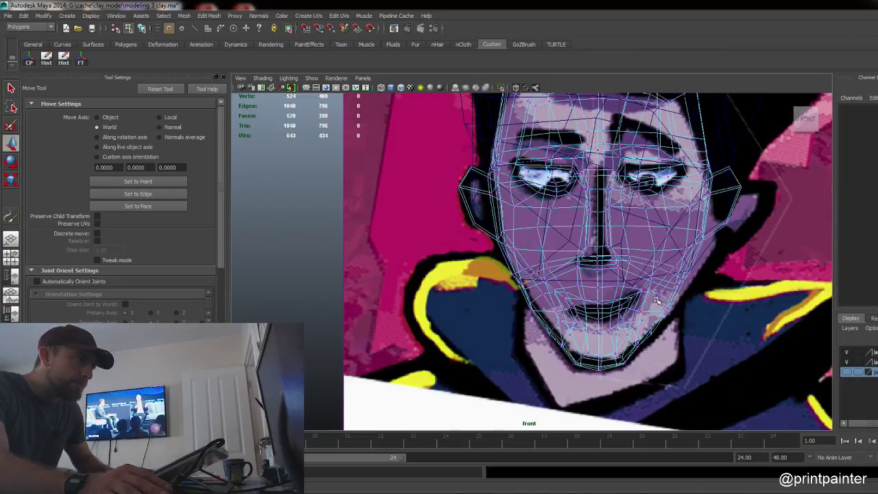
key(5)
key(4)
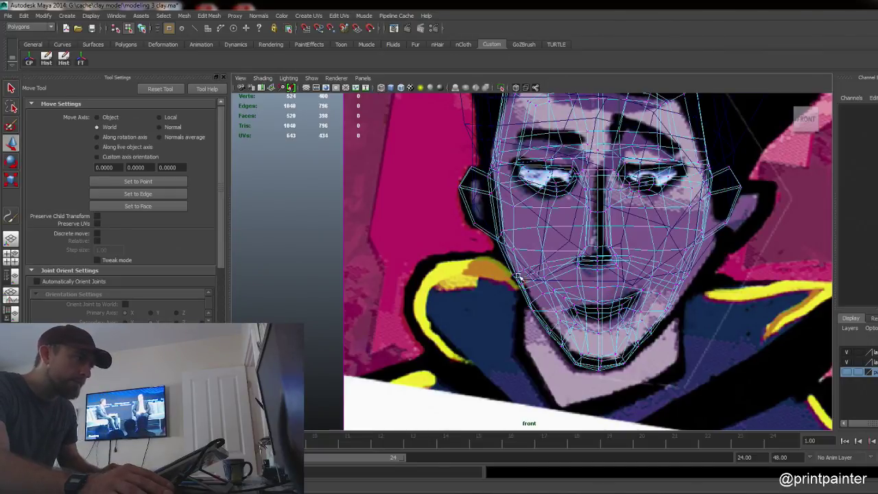
scroll(519, 278, up, 4)
scroll(544, 295, up, 3)
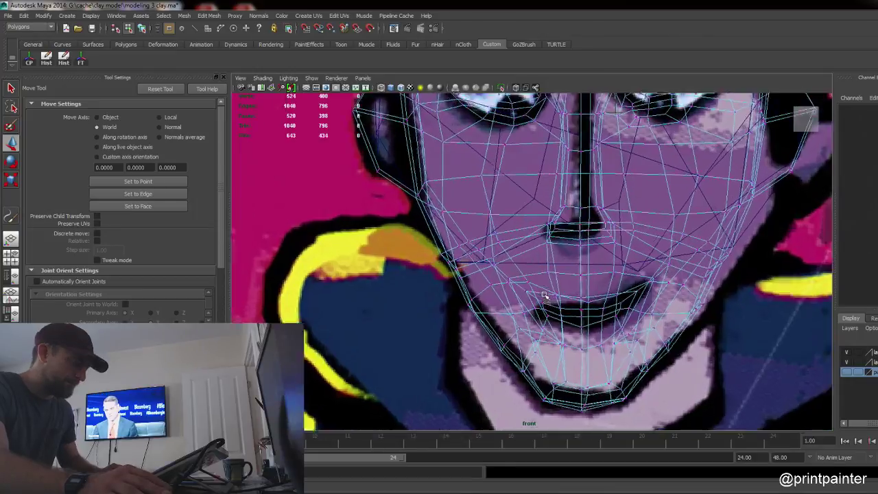
Step: Select the lip faces on the character's right half of the mouth, from the upper lip row to the lower lip, in shaded front view
scroll(544, 295, up, 2)
key(5)
scroll(595, 347, up, 2)
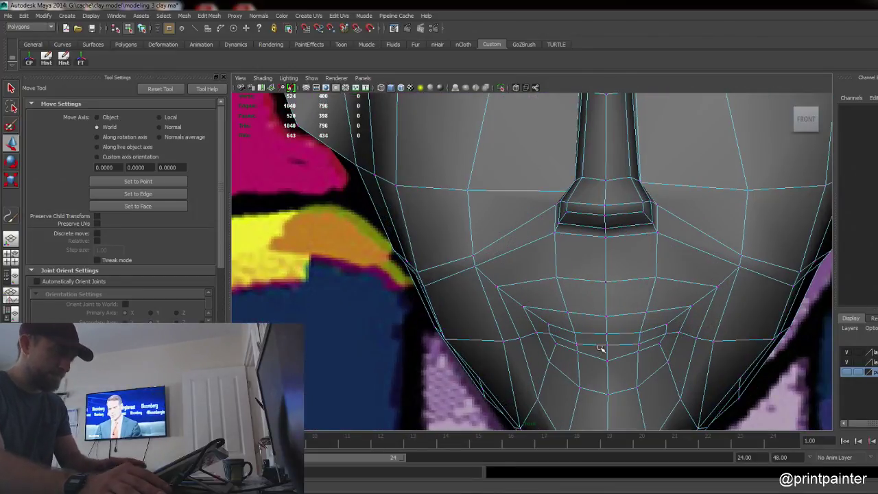
key(F11)
click(635, 307)
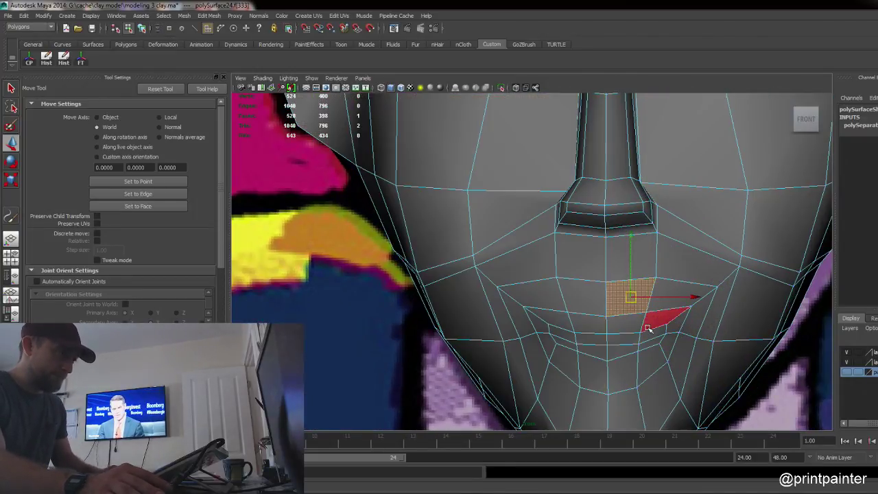
click(577, 320)
shift+click(552, 324)
shift+click(542, 326)
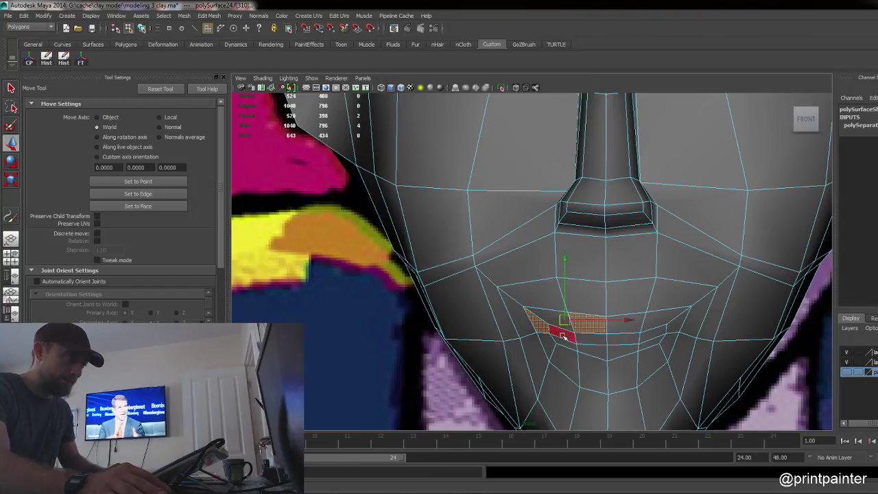
shift+click(568, 333)
shift+click(549, 345)
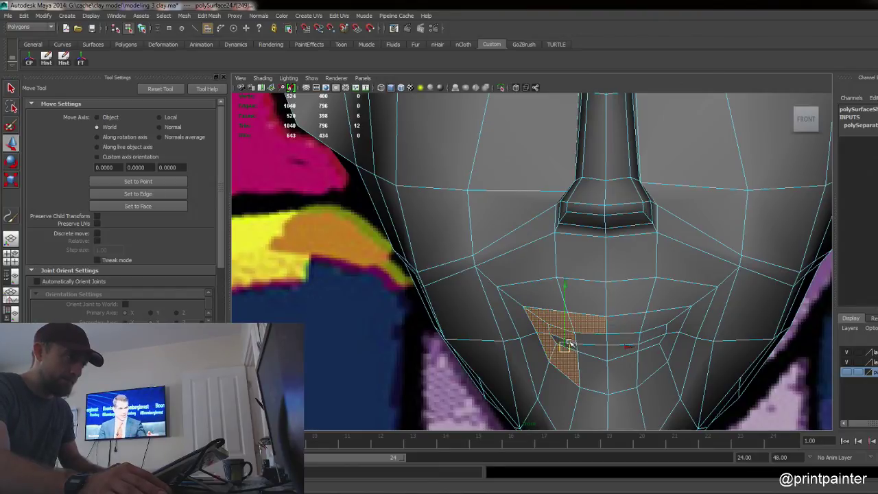
shift+click(574, 346)
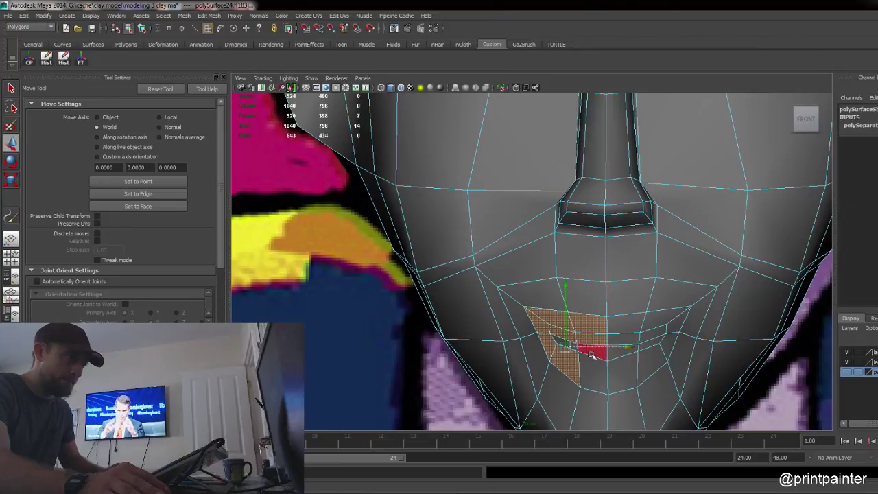
shift+click(579, 362)
Step: Extend the face selection across the character's left half of the mouth so both lips are covered symmetrically
shift+click(623, 321)
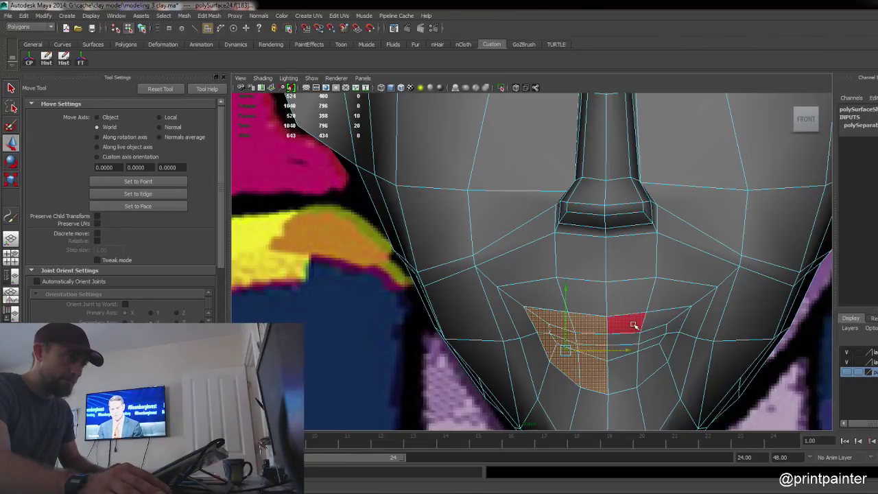
shift+click(642, 320)
shift+click(657, 322)
shift+click(676, 325)
shift+click(668, 338)
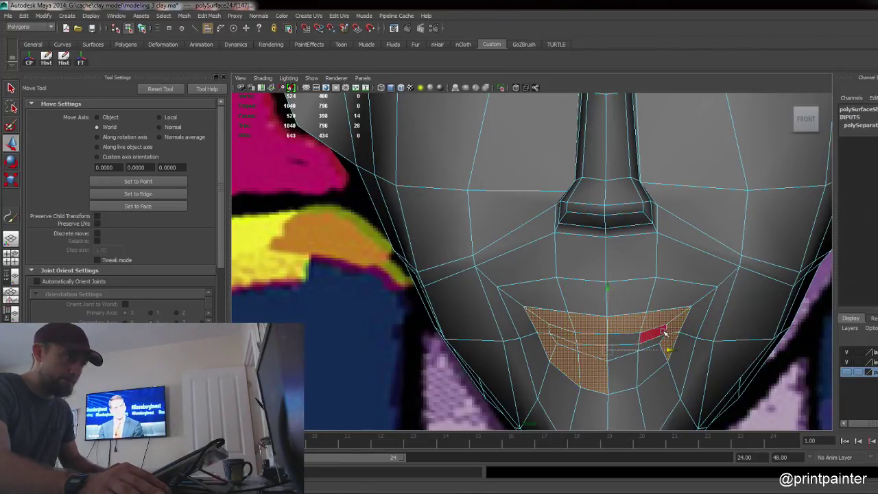
shift+click(653, 335)
shift+click(657, 347)
shift+click(655, 354)
shift+click(622, 363)
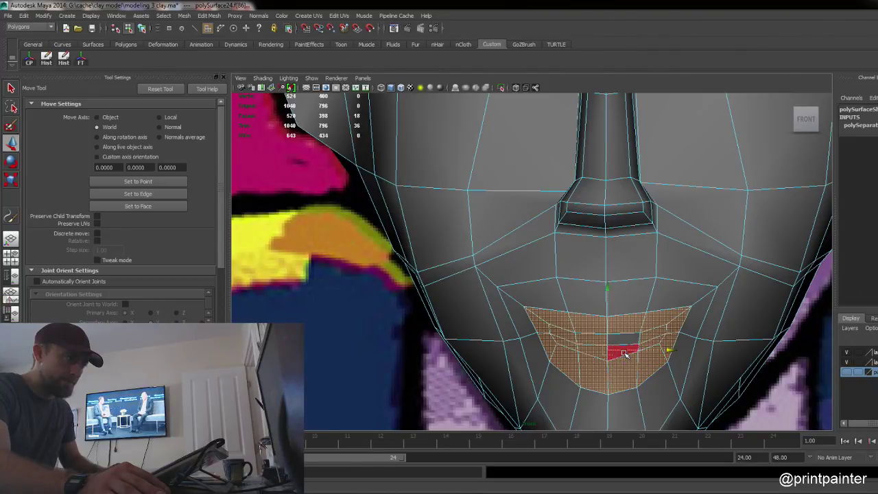
shift+click(622, 349)
shift+click(620, 338)
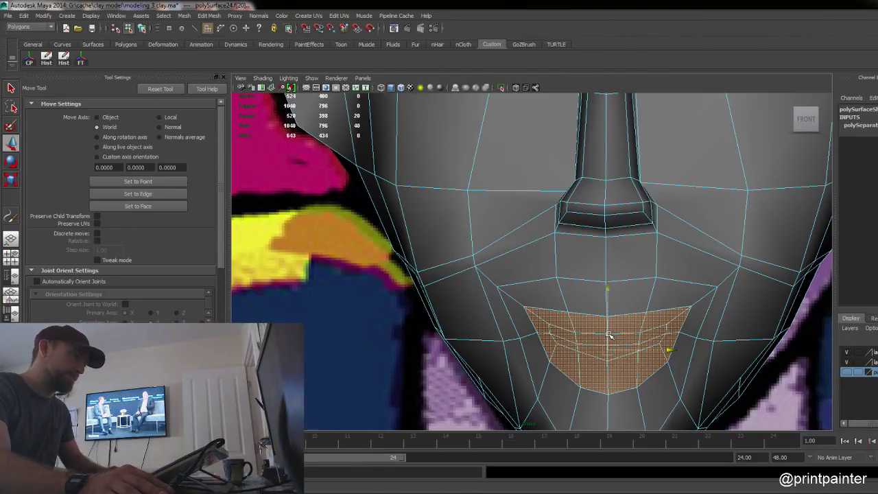
Step: Turn on soft selection and remove the outer upper-lip, lower-lip and corner faces, keeping only the inner mouth faces selected
key(b)
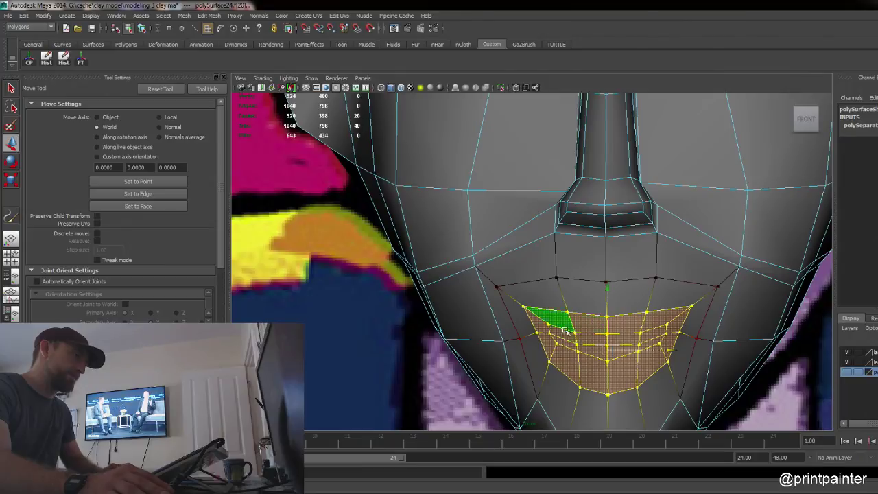
ctrl+drag(528, 298, 694, 324)
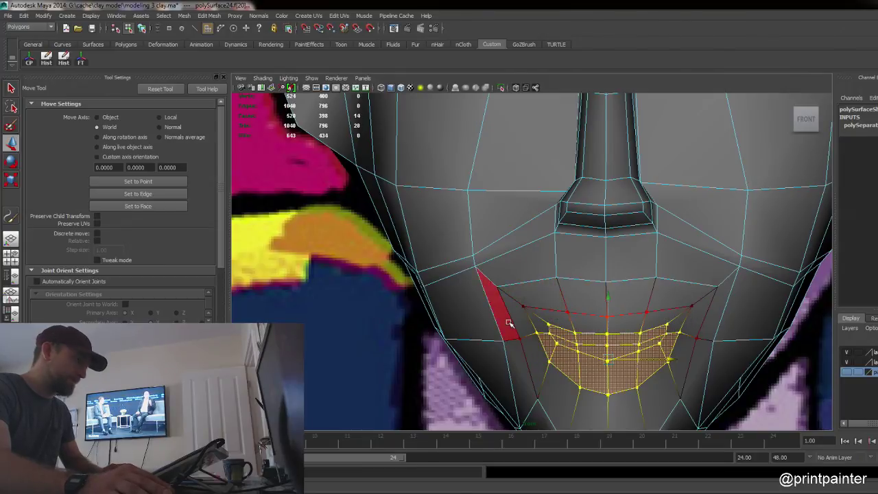
ctrl+drag(542, 390, 683, 387)
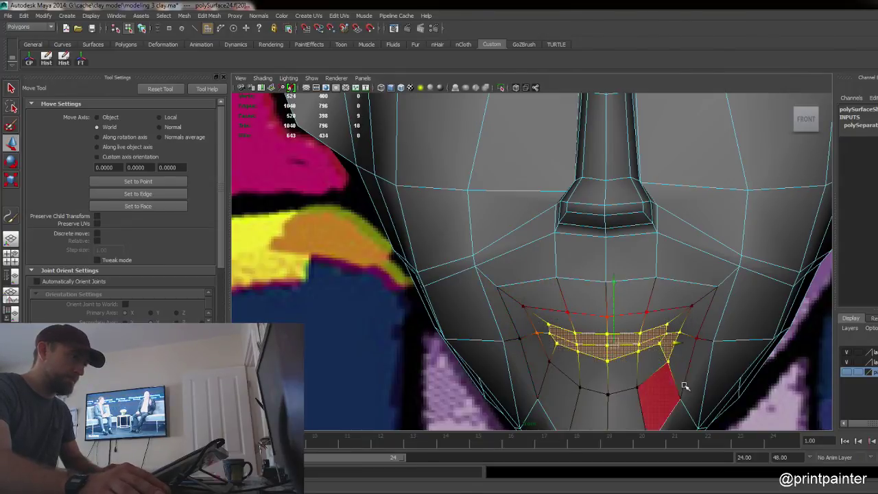
ctrl+click(672, 334)
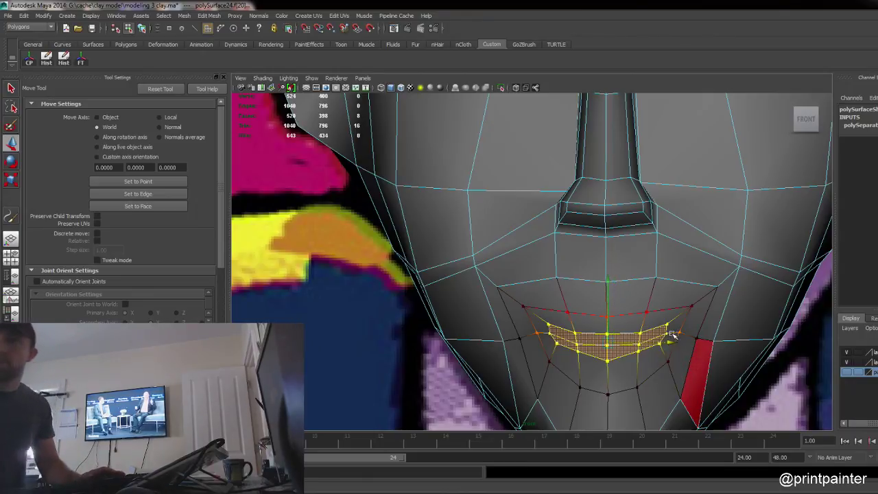